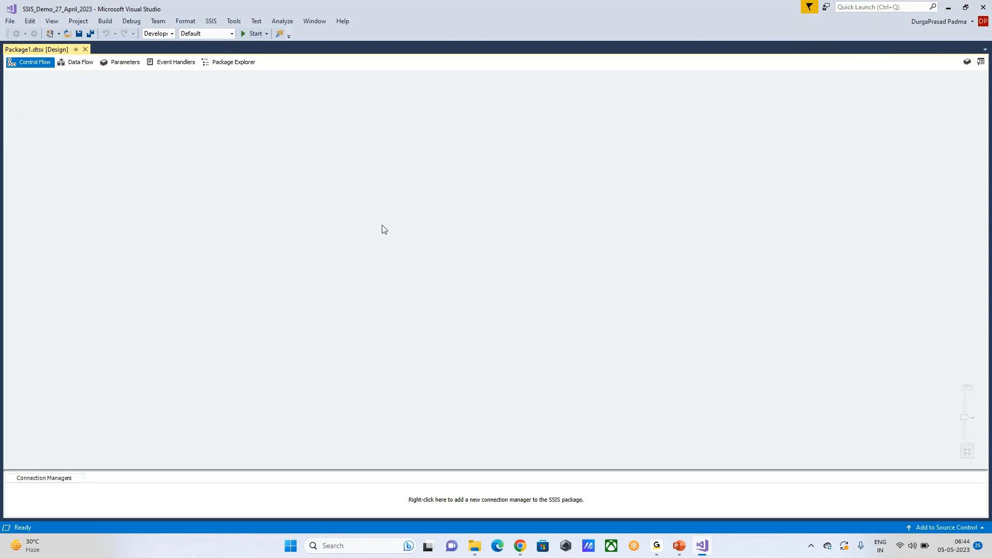
Show the Solution Explorer and the SSIS Toolbox alongside the package designer
click(52, 22)
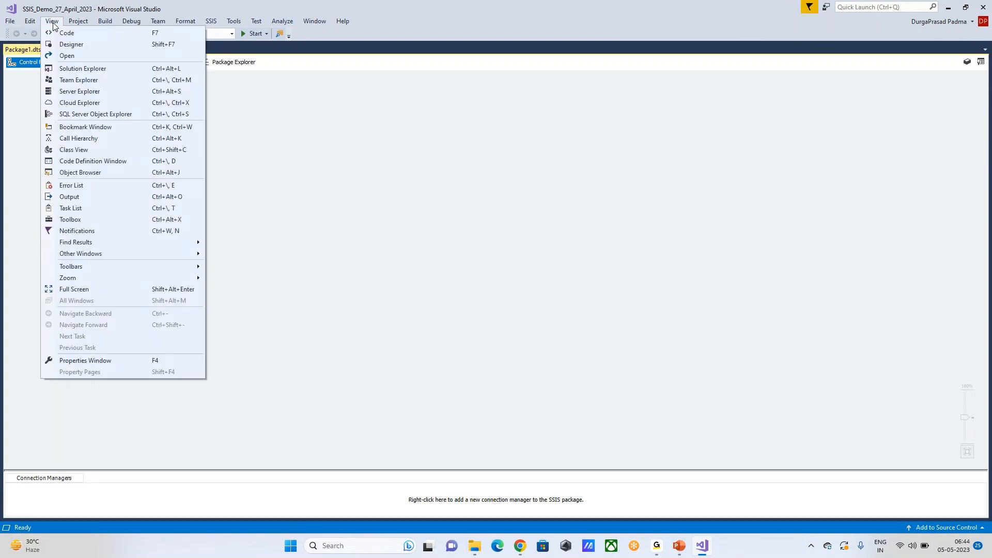
click(63, 69)
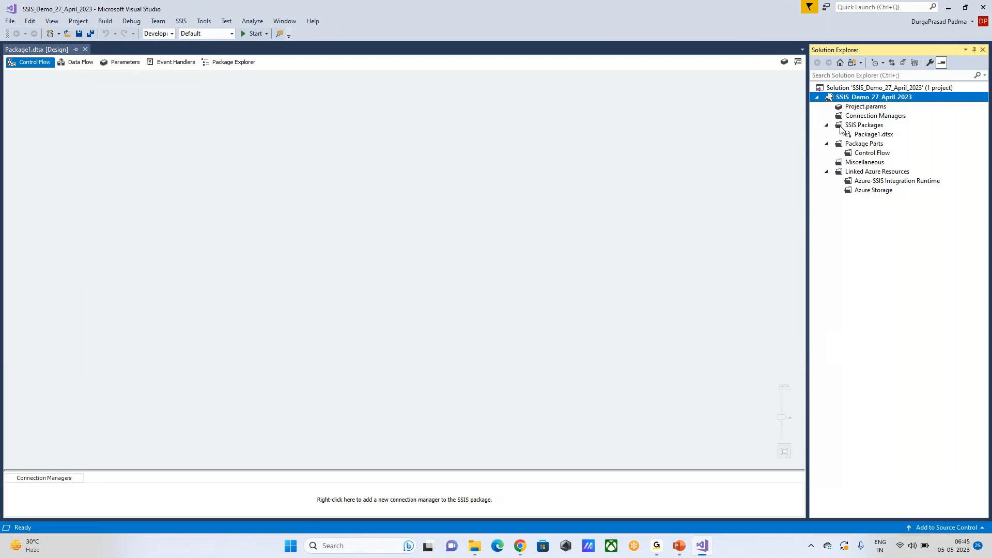
click(798, 63)
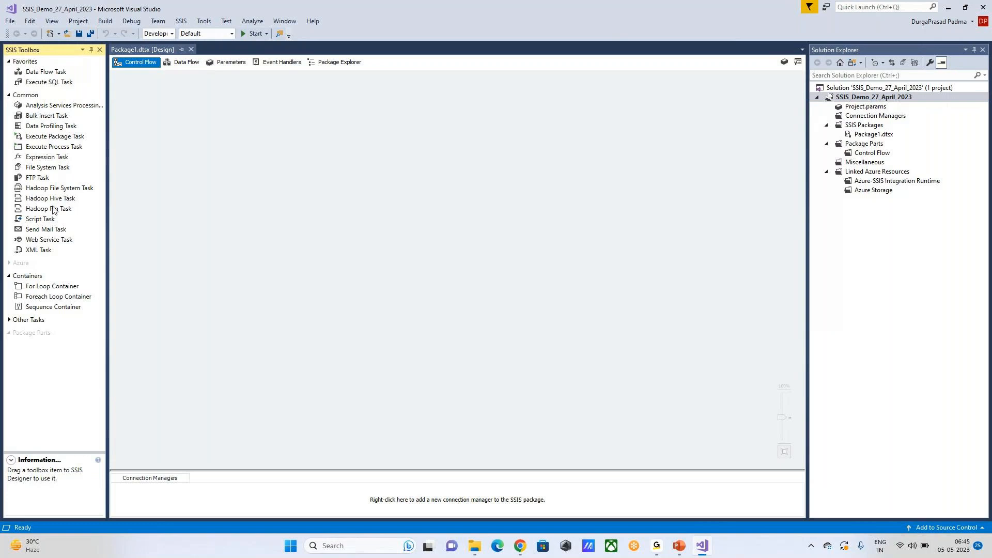
click(861, 126)
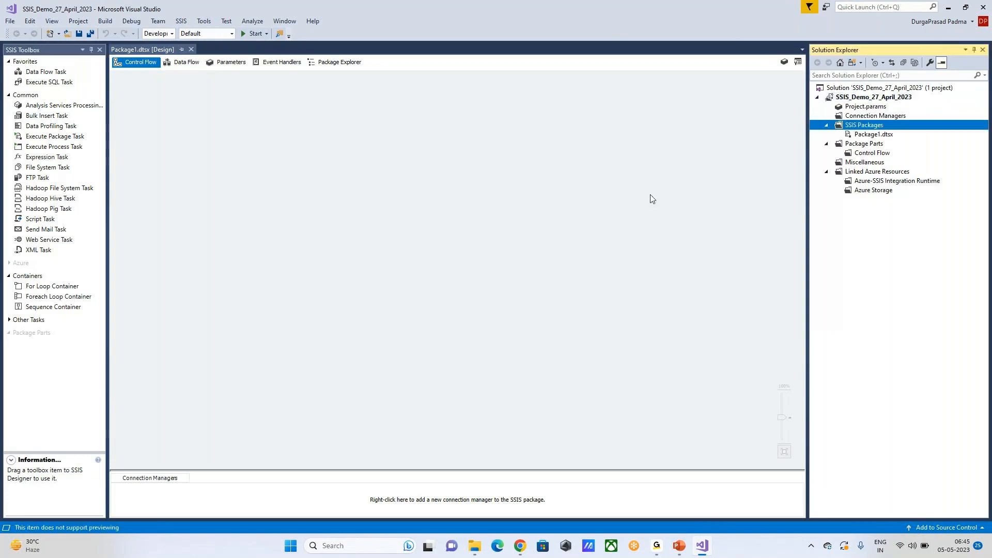
click(652, 199)
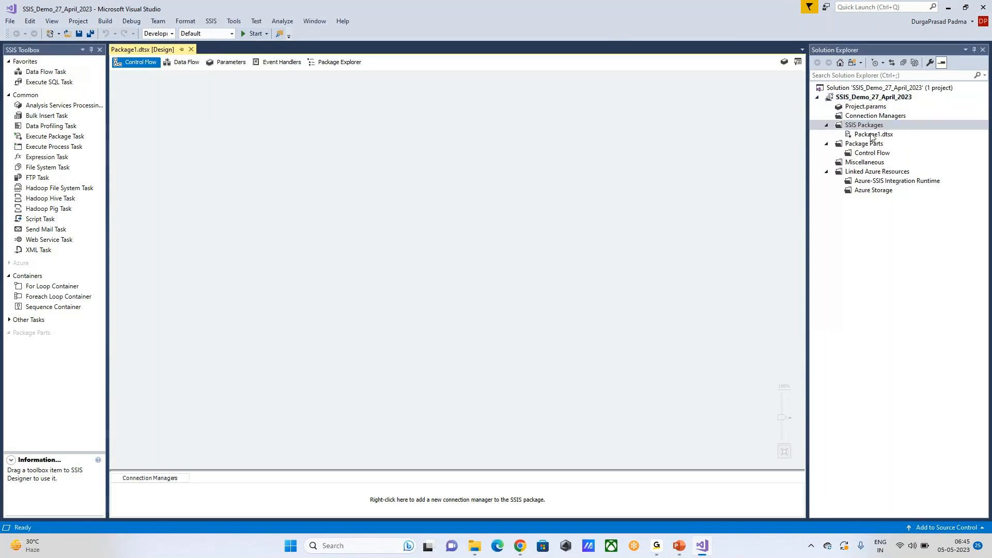
Rename the Package1.dtsx package to 01_Demo_EST.dtsx
click(871, 134)
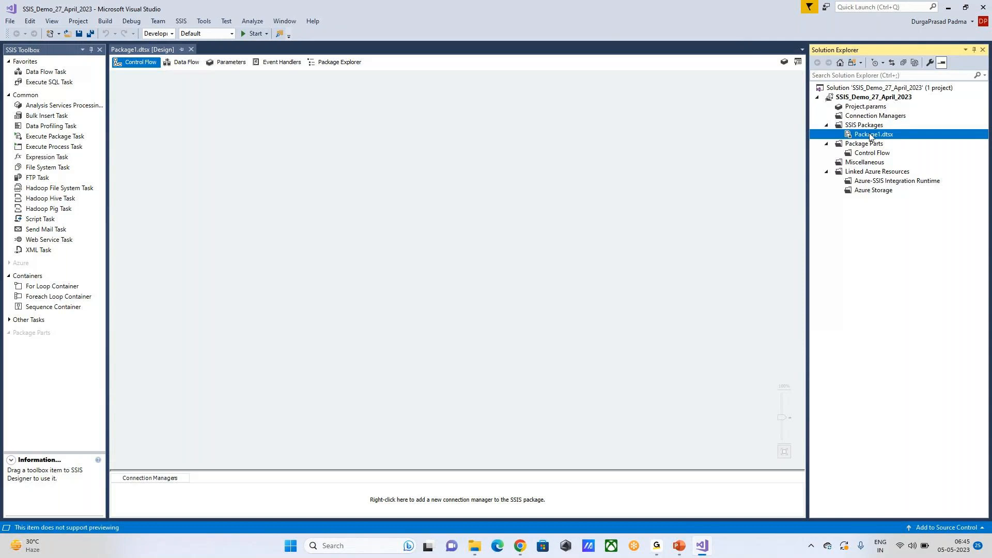
double_click(868, 135)
right_click(867, 135)
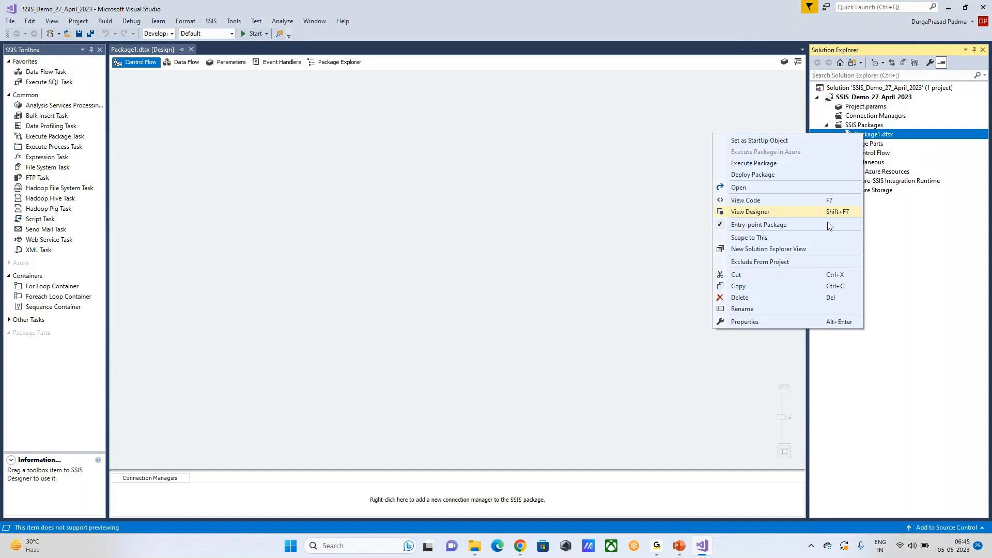
click(771, 310)
text(01 Demo)
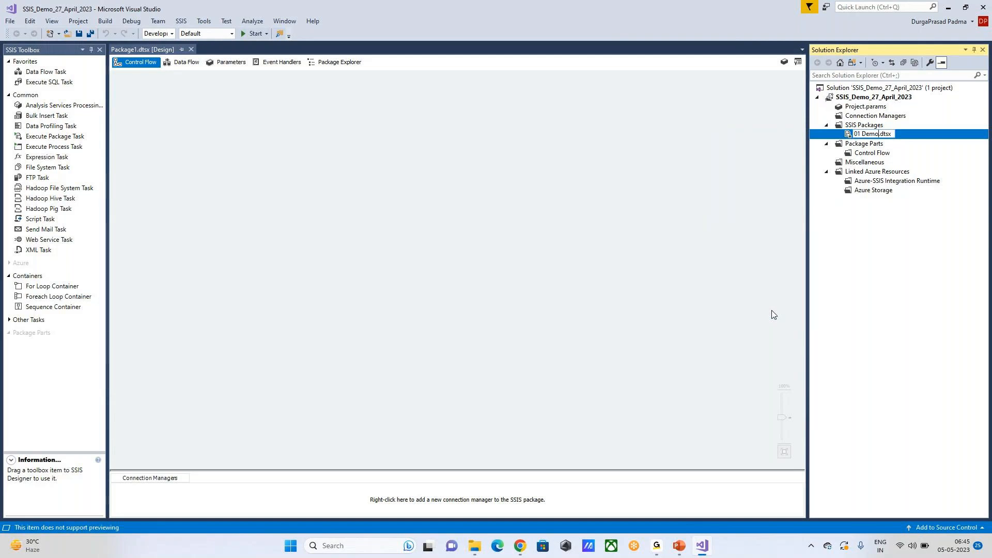
text(_EST)
click(861, 135)
key(BackSpace)
text(_)
key(Return)
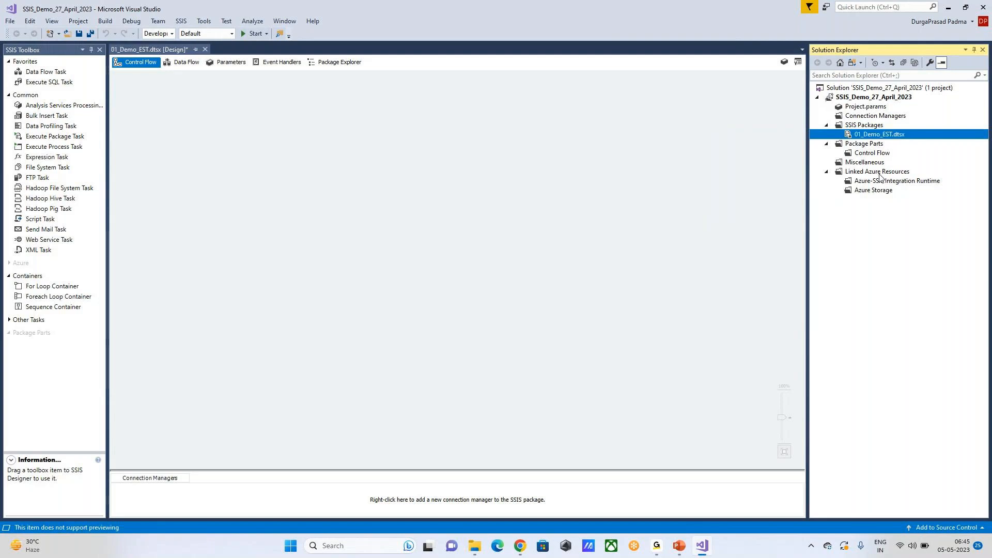
Save the renamed package and place an Execute SQL Task on its control flow canvas
click(269, 201)
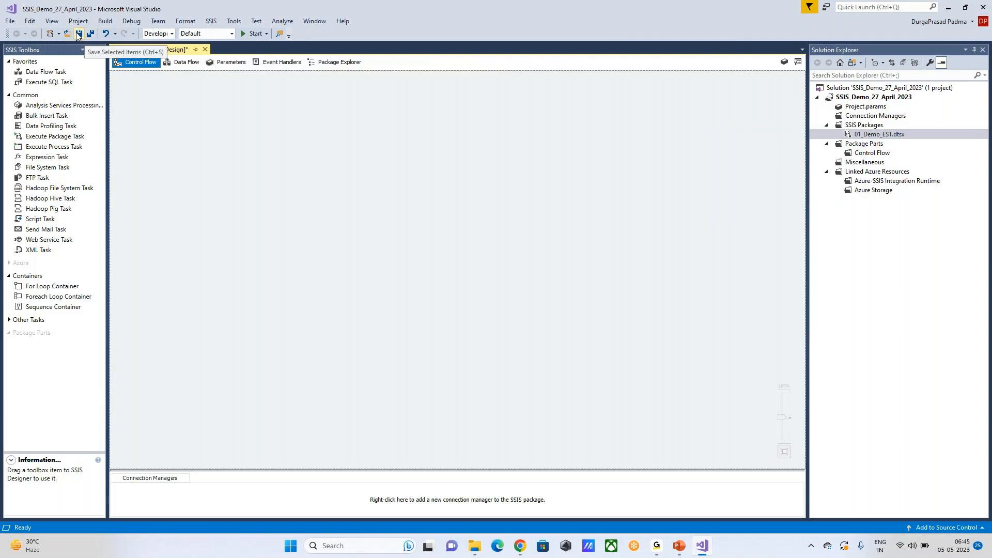
key(ctrl+s)
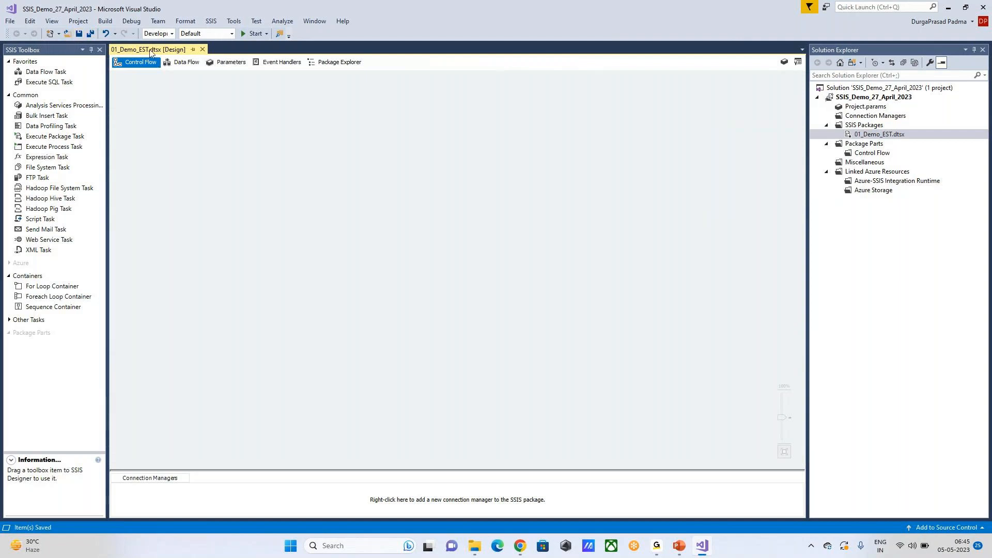
click(49, 83)
drag(49, 83, 268, 126)
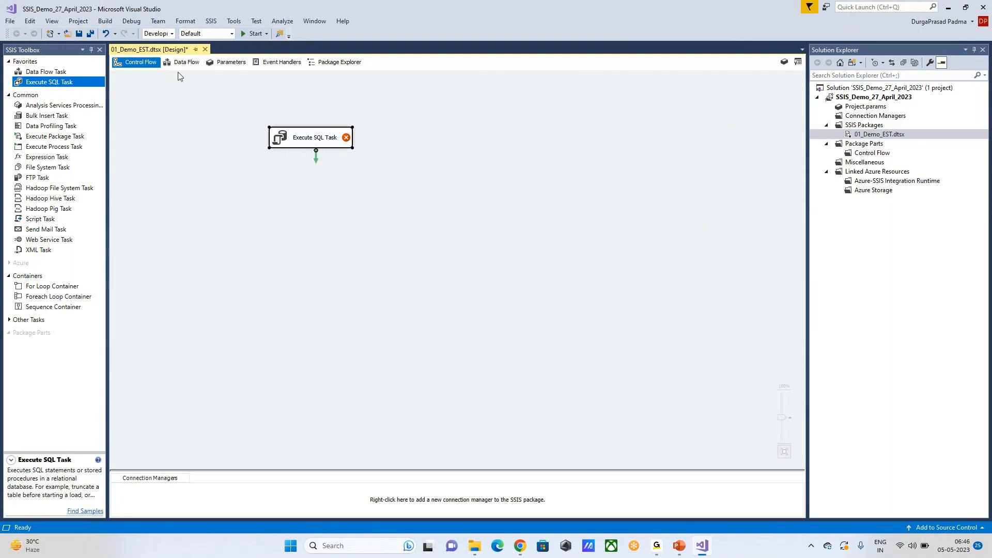
Add a temporary Data Flow Task to inspect its available data flow components, and delete the task from the control flow
click(43, 72)
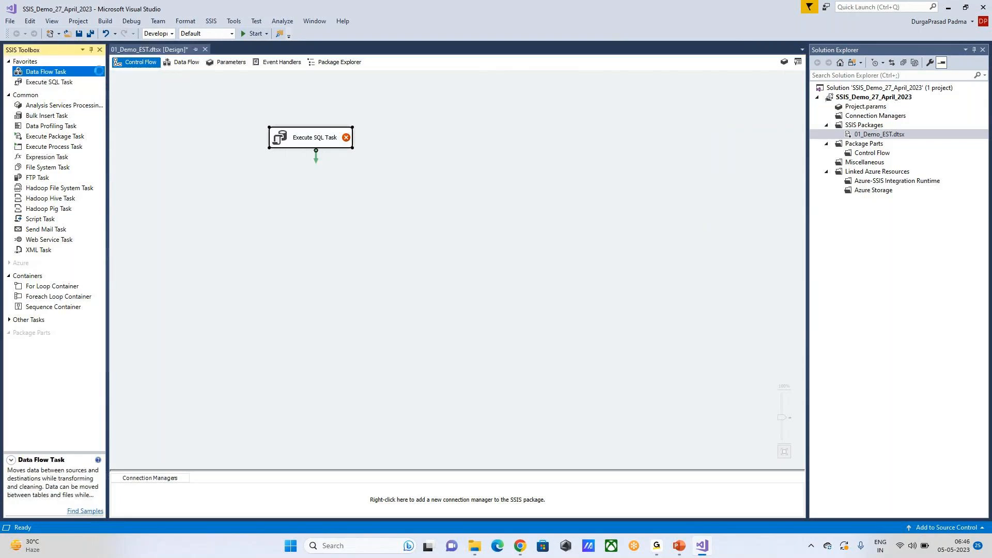
drag(43, 71, 145, 95)
double_click(147, 83)
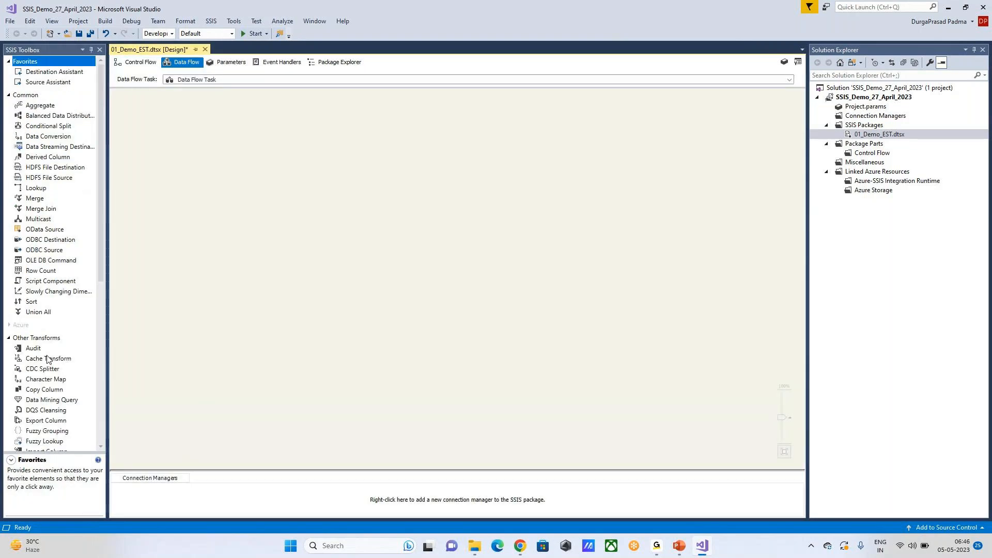
scroll(48, 223, down, 10)
scroll(48, 224, up, 10)
click(137, 62)
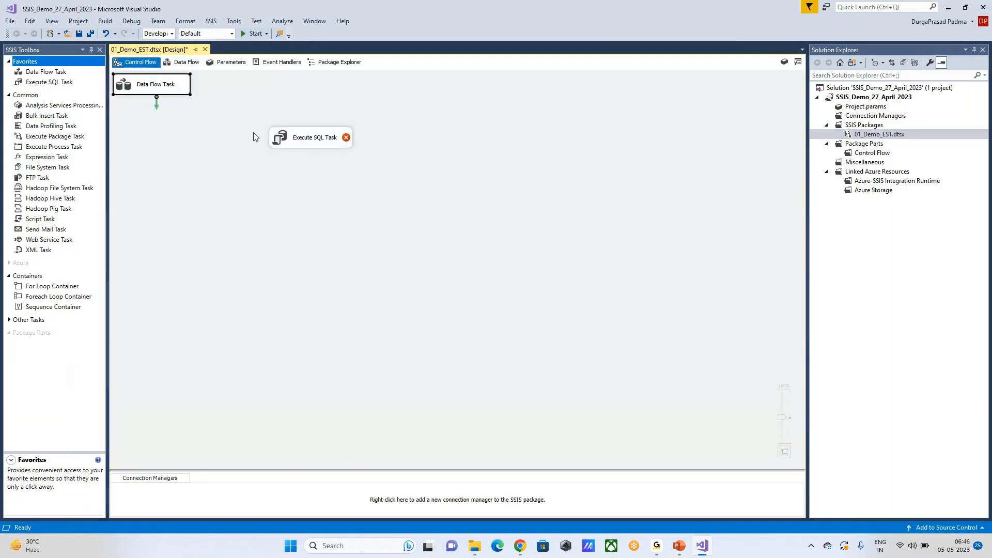
key(Delete)
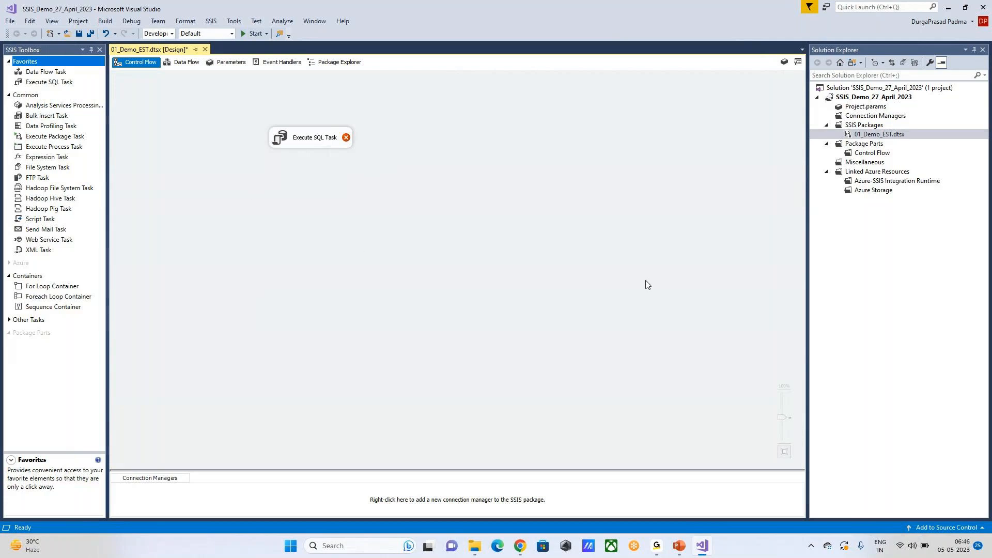
Switch to the PowerPoint slide show to review the Execute SQL Task slide, and return to Visual Studio
mouse_move(690, 547)
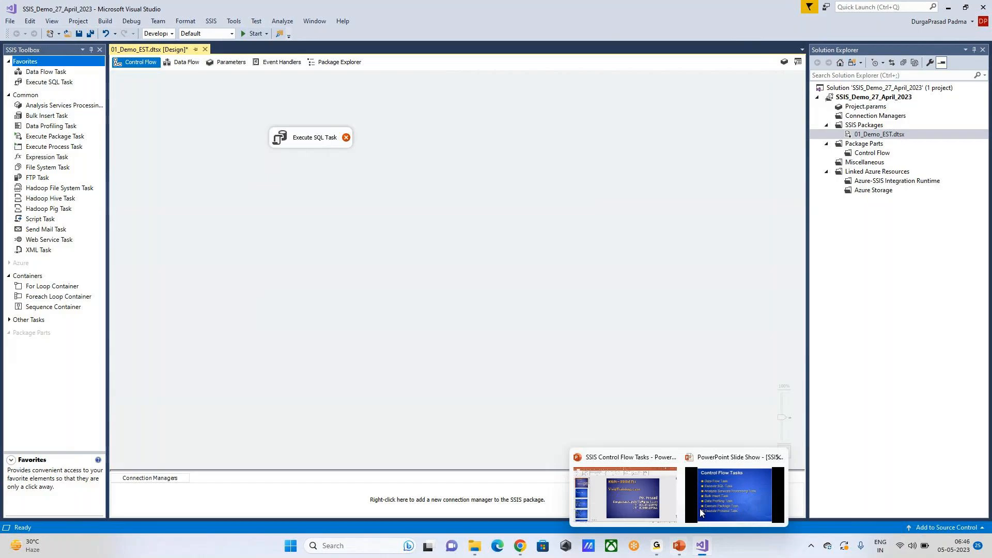
click(724, 486)
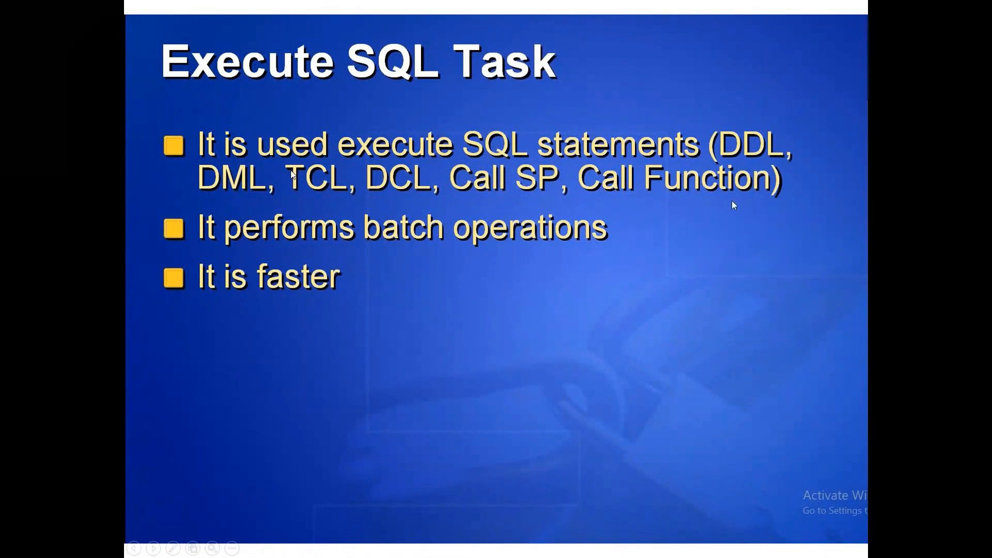
key(alt+Tab)
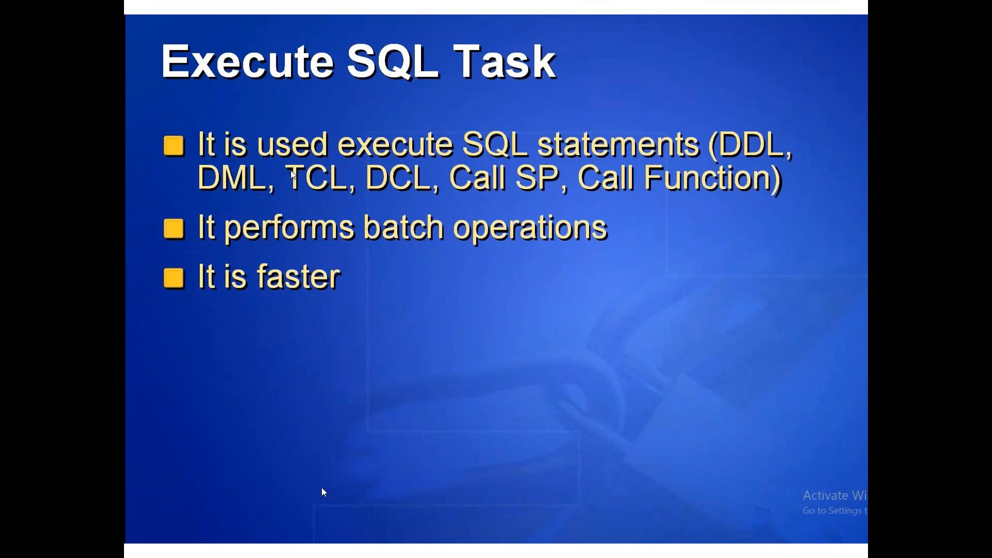
key(alt+Tab)
key(alt+Tab)
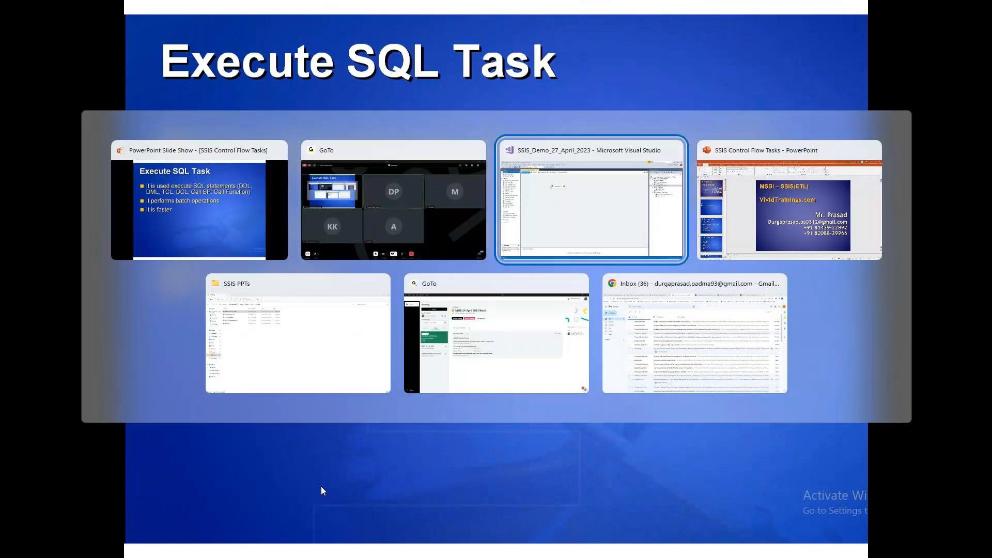
Open SQL Server Management Studio, copy the server name and connect to the SQL2019 instance with Windows Authentication
click(347, 546)
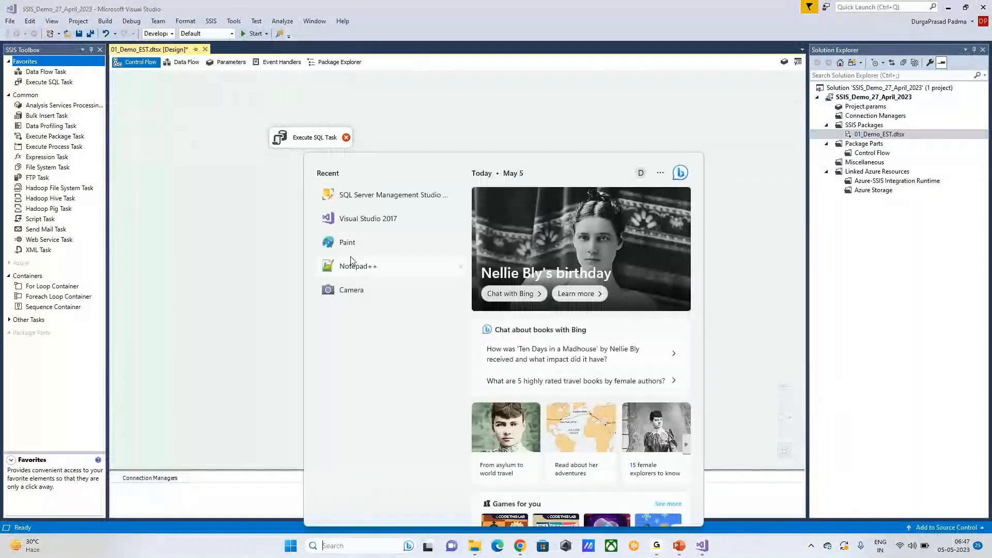
click(373, 202)
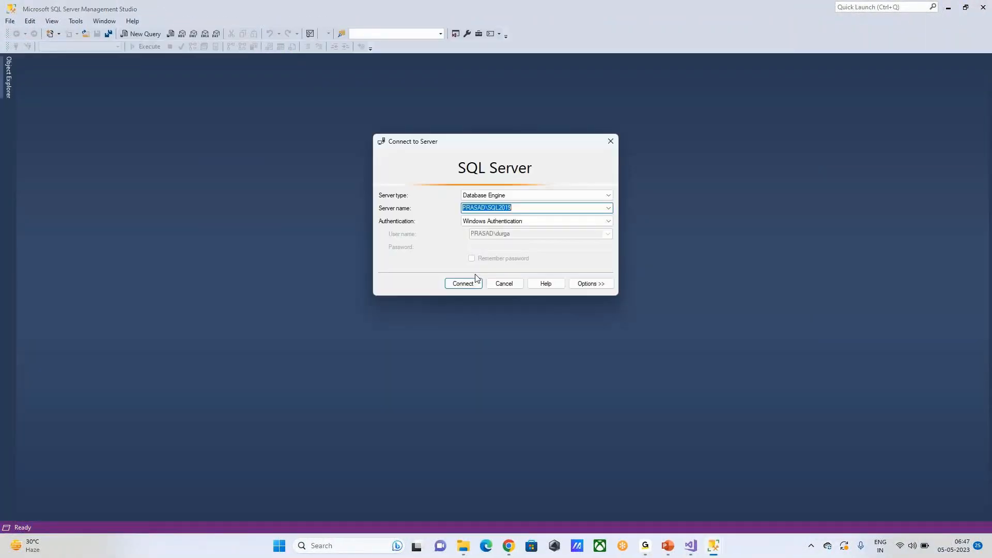
right_click(514, 208)
click(539, 241)
click(465, 286)
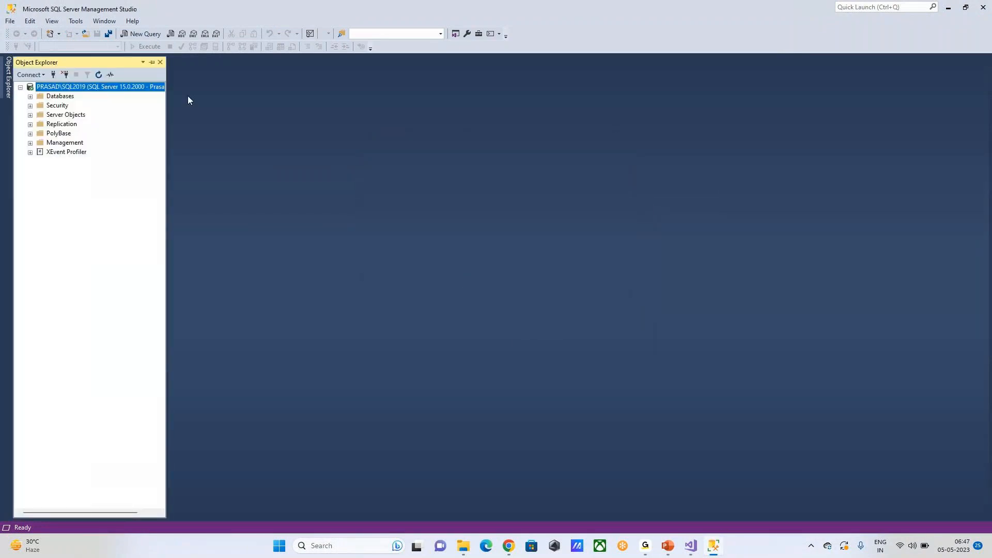
Examine the tables of the Company database in Object Explorer and collapse the database again
double_click(60, 96)
double_click(71, 143)
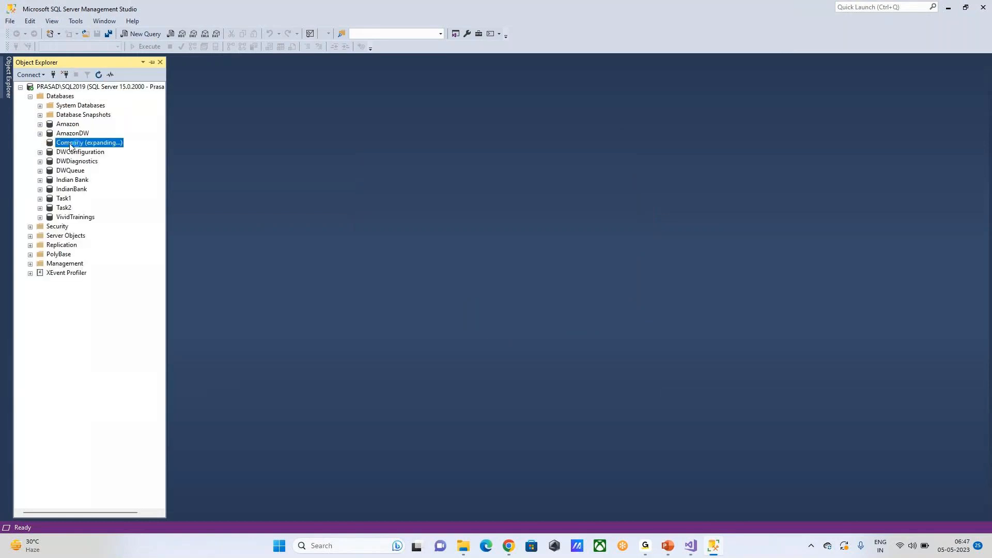
click(74, 162)
double_click(74, 163)
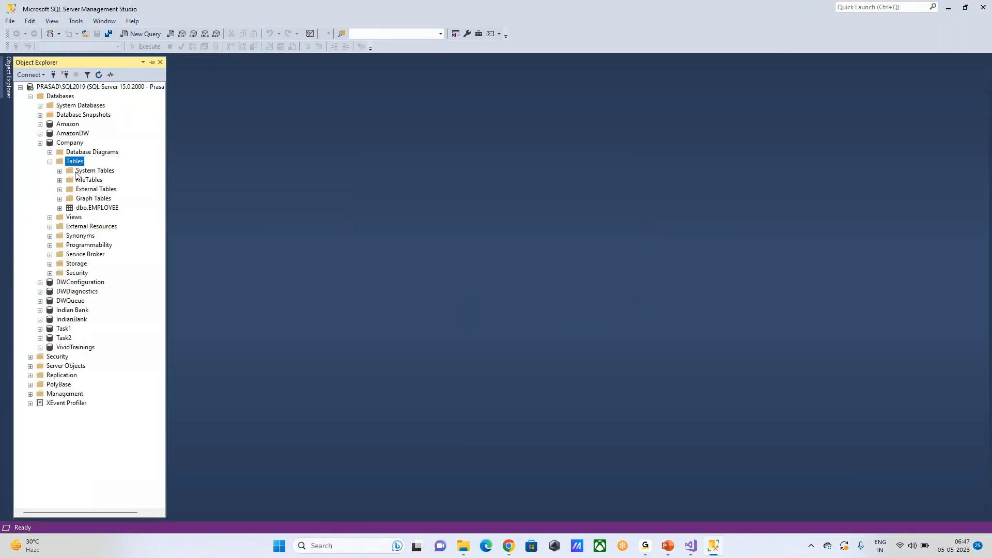
click(49, 161)
click(40, 142)
Open a new query on the Company database, insert 15 blank lines and return to its beginning
click(141, 34)
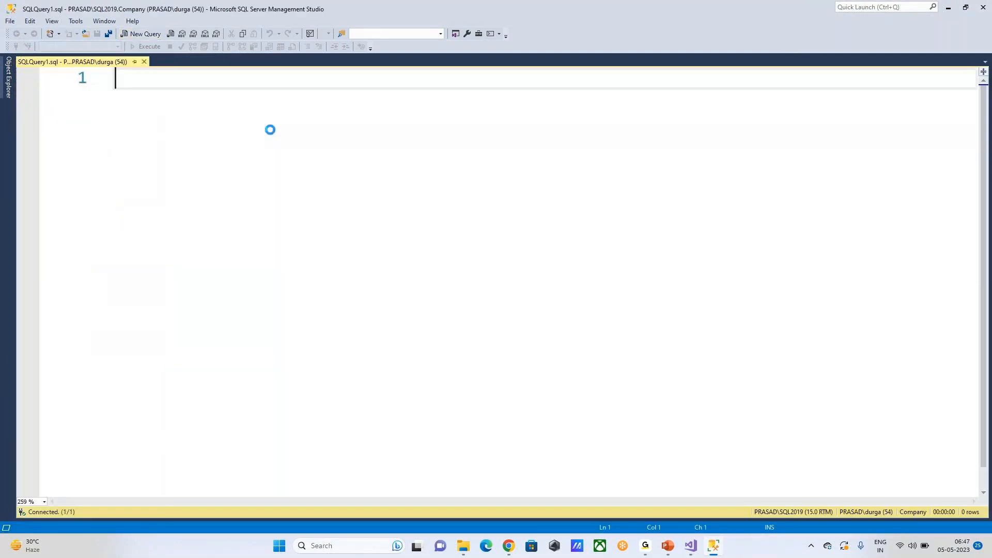
key(Return)
key(Return)
key(Return)
key(Return)
key(Return)
key(Return)
key(Return)
key(Return)
key(Return)
key(Return)
key(Return)
key(Return)
key(Return)
key(Return)
key(Return)
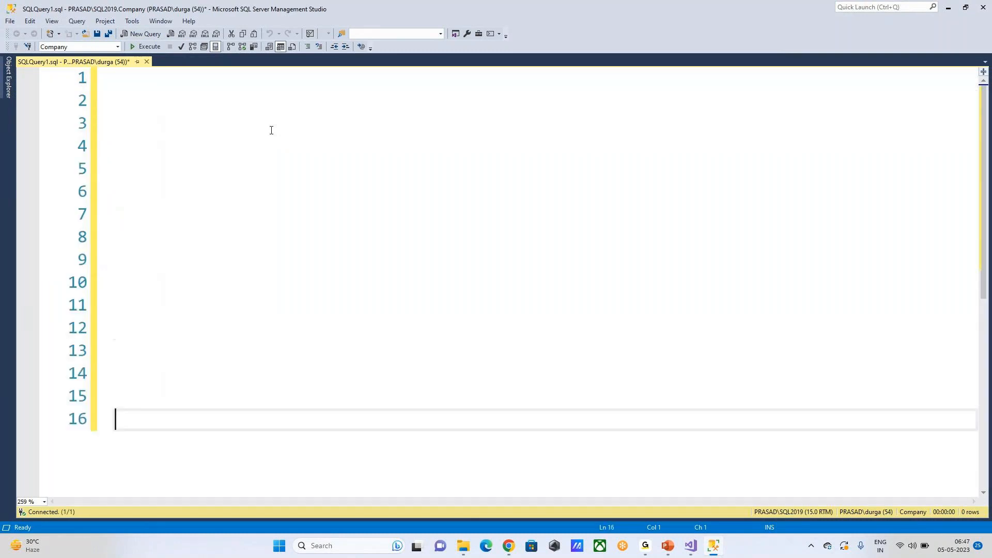
click(175, 104)
key(Up)
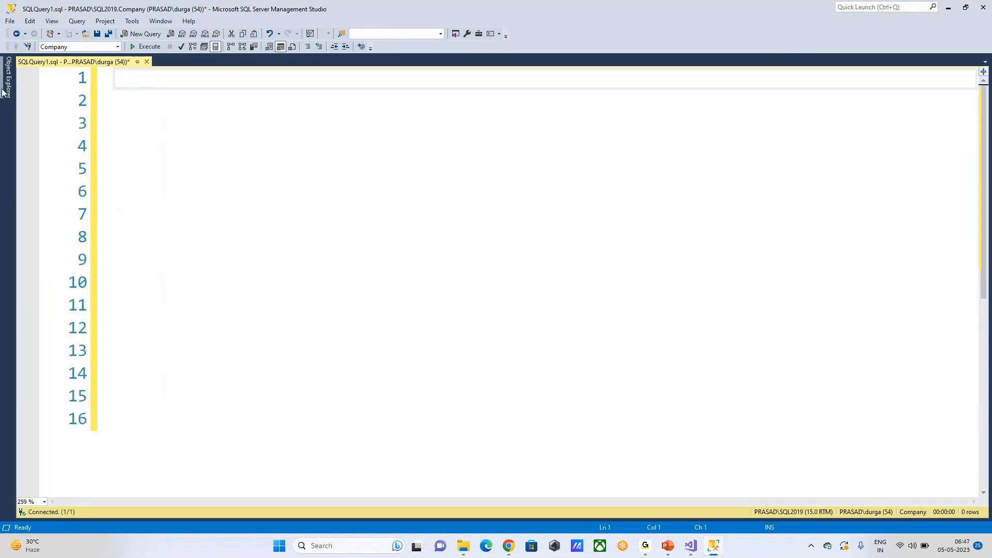
Write "Select * from EMPLOYEE" on line 2 of the query and execute it
click(8, 90)
click(246, 91)
text(Seel)
key(BackSpace)
key(BackSpace)
text(lect * from)
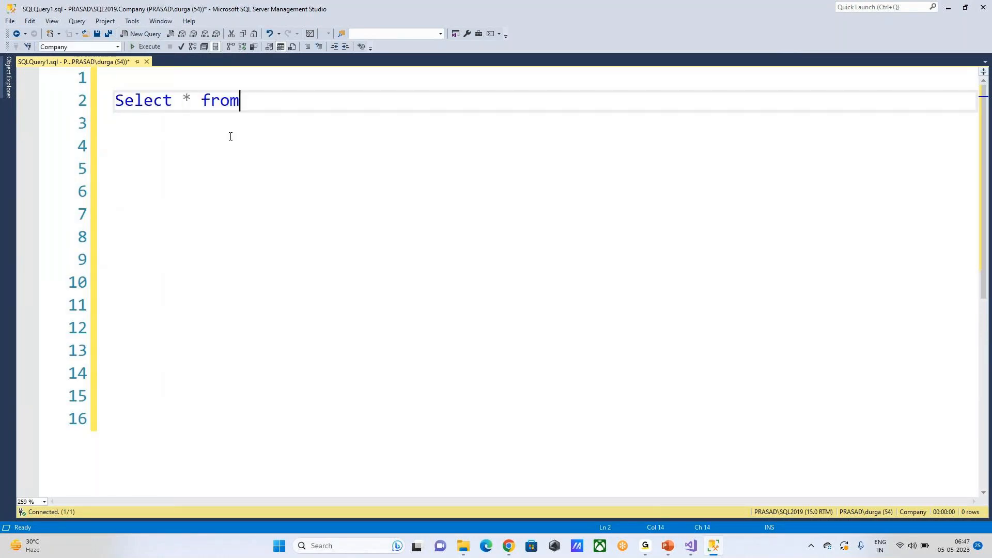
text( Emplo)
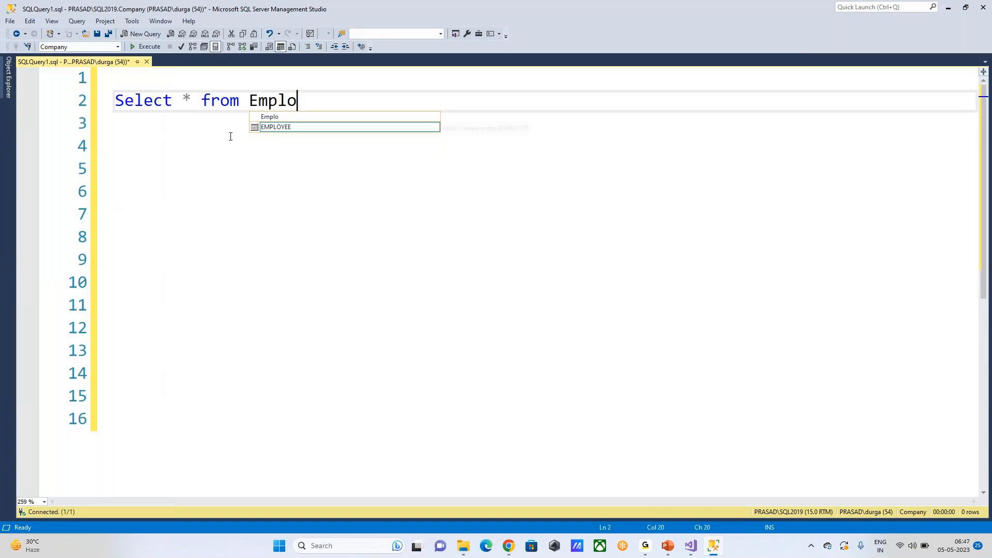
key(Tab)
key(F5)
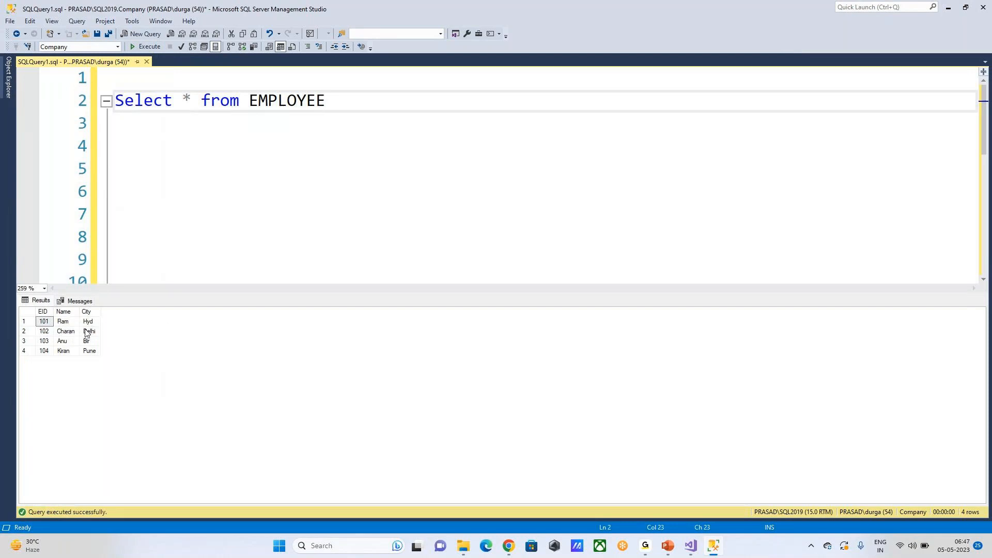
Examine the EMPLOYEE rows in the query results
click(356, 160)
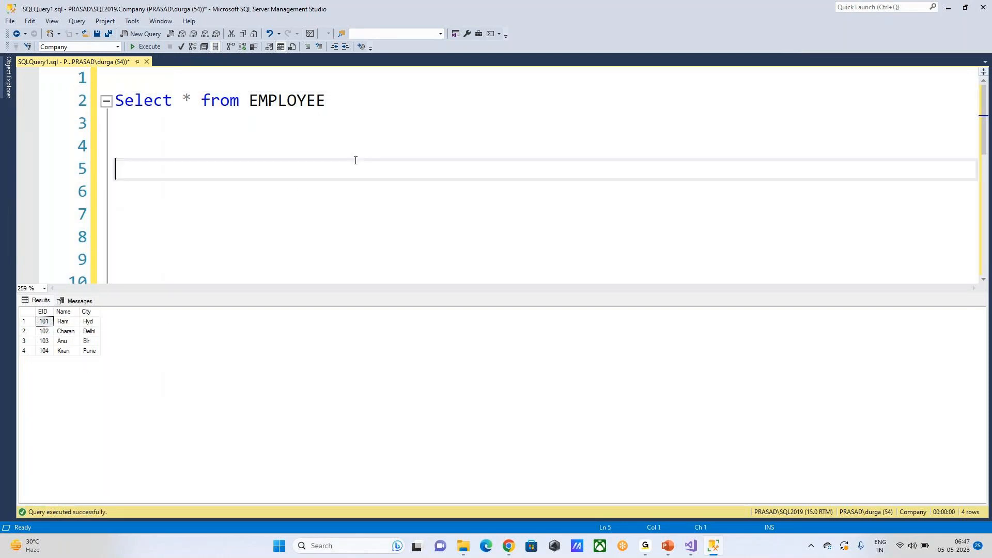
click(66, 321)
click(82, 342)
click(56, 352)
click(27, 341)
click(248, 168)
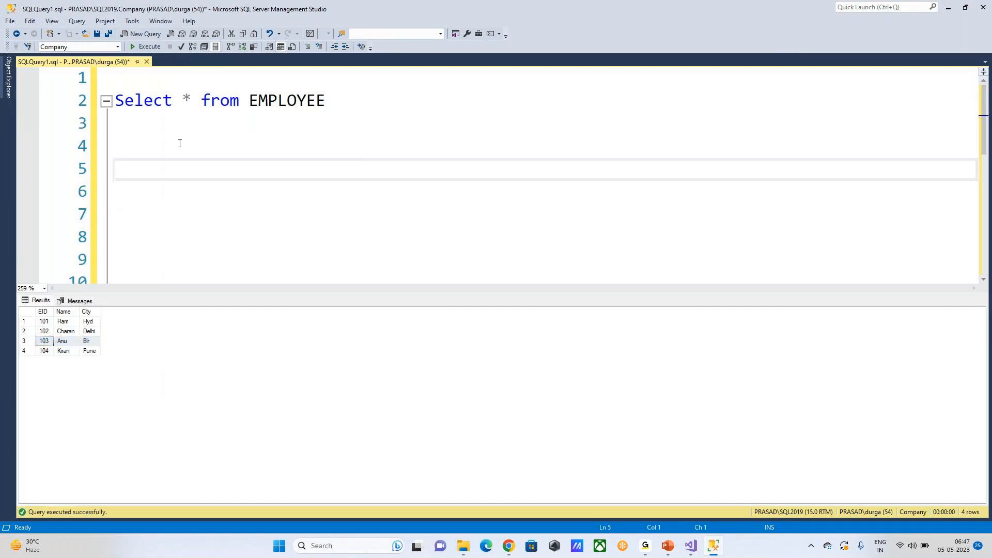
Add the comment "--Delete the data" on line 4 and the statement "Delete from EMPLOYEE" on line 5 of the query
click(133, 145)
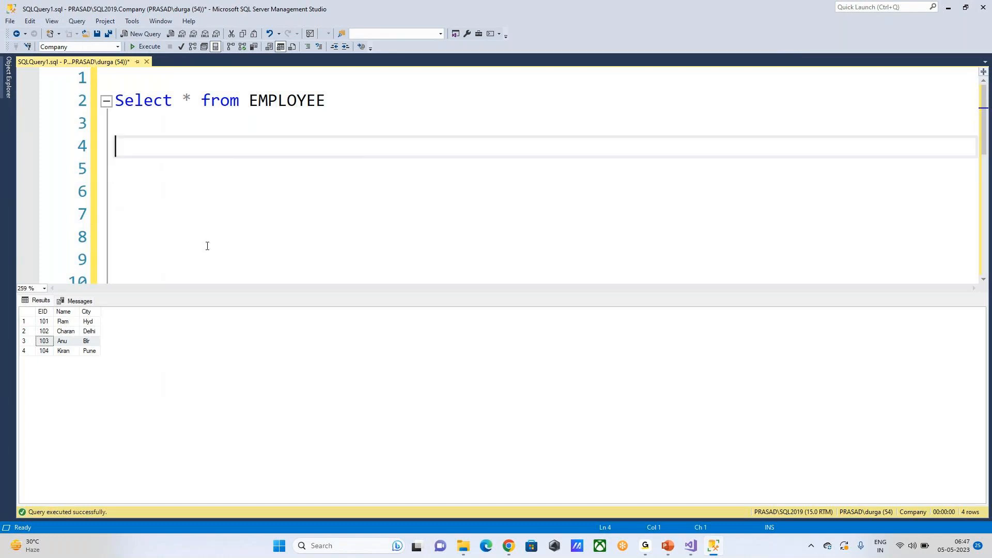
text(--Delete )
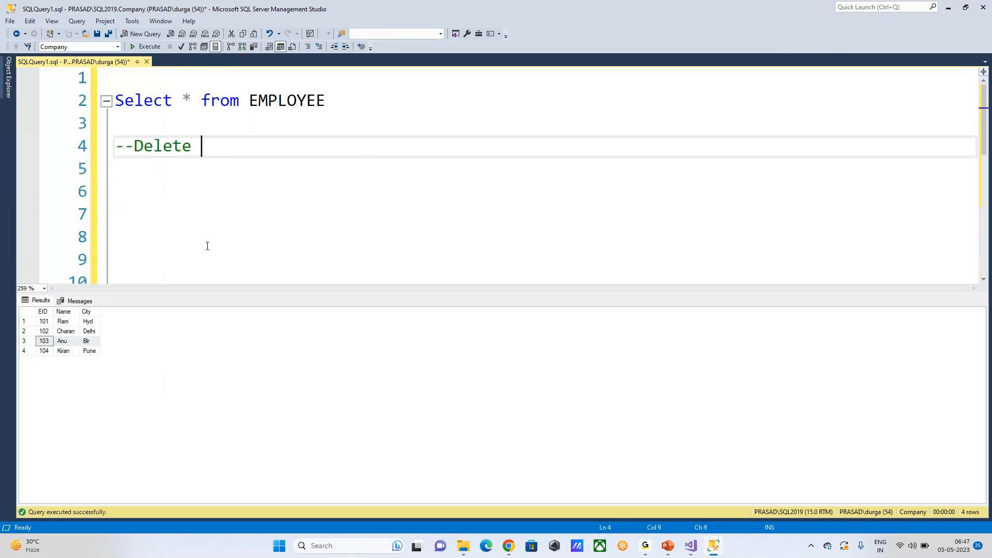
text(the data)
key(Return)
text(D)
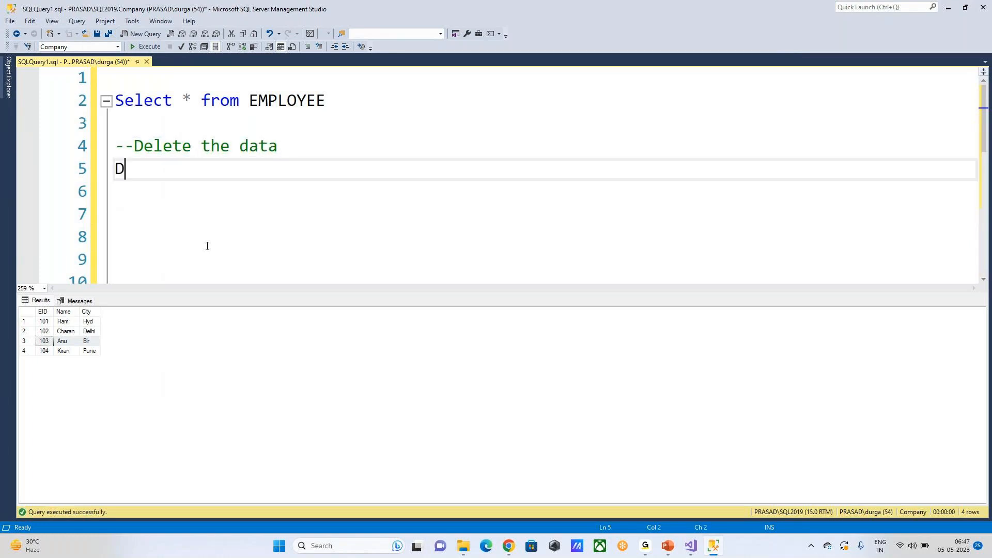
text(elete from EMpl)
key(Tab)
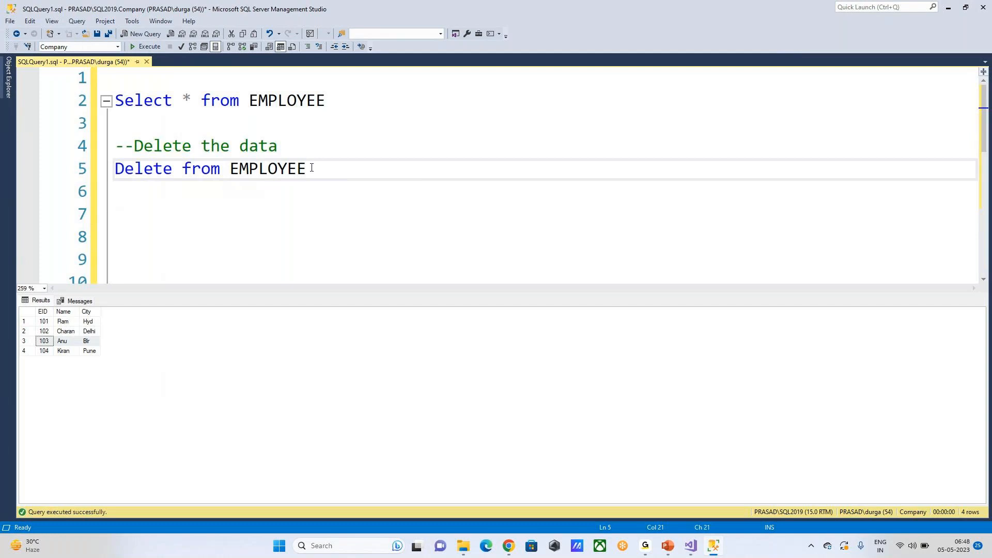
Copy the "Delete from EMPLOYEE" statement from line 5 of the query
drag(354, 166, 85, 163)
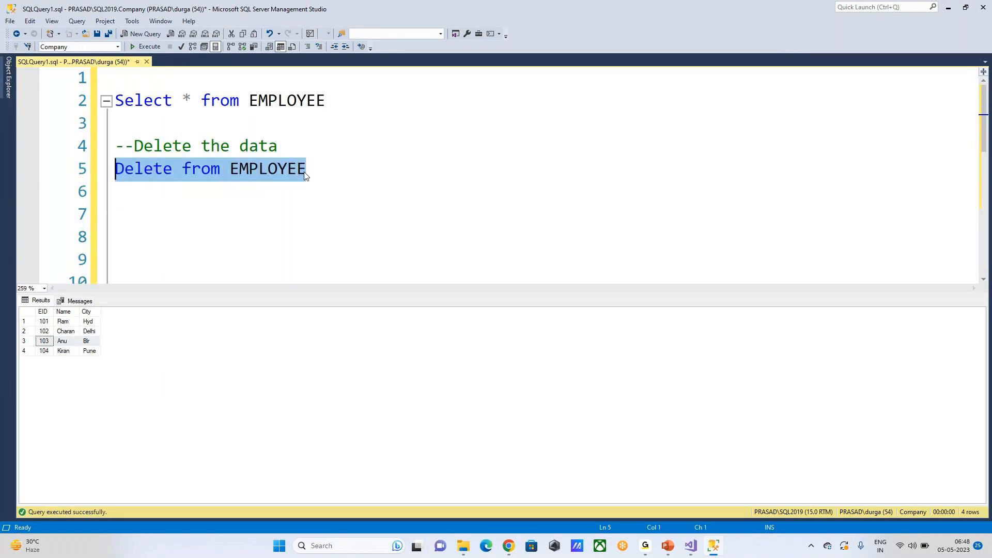
click(334, 172)
key(shift+Home)
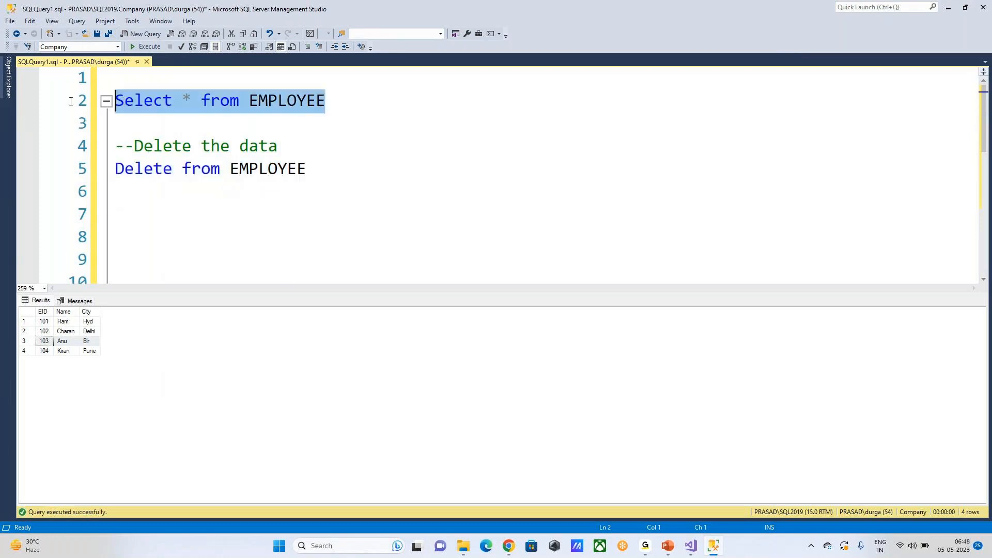
drag(333, 172, 80, 174)
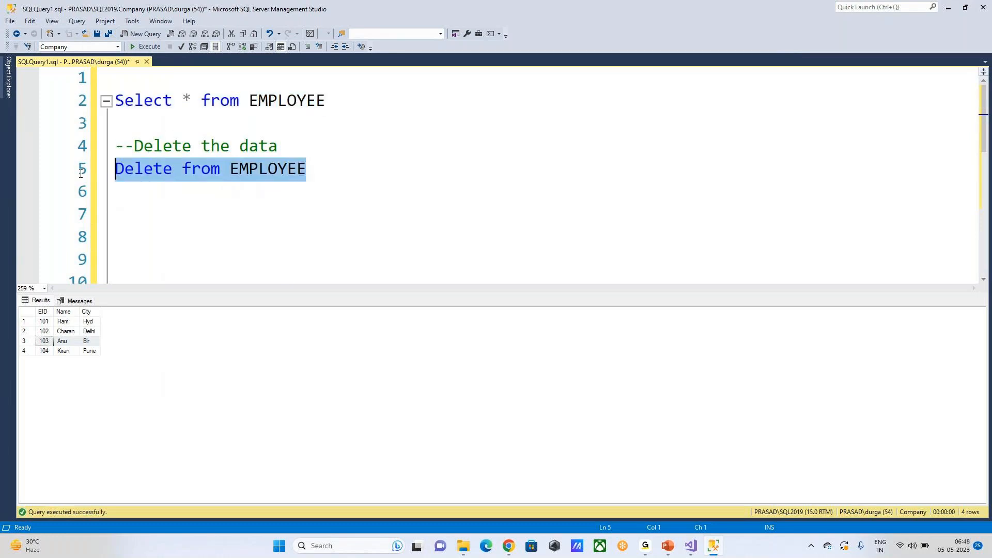
right_click(180, 170)
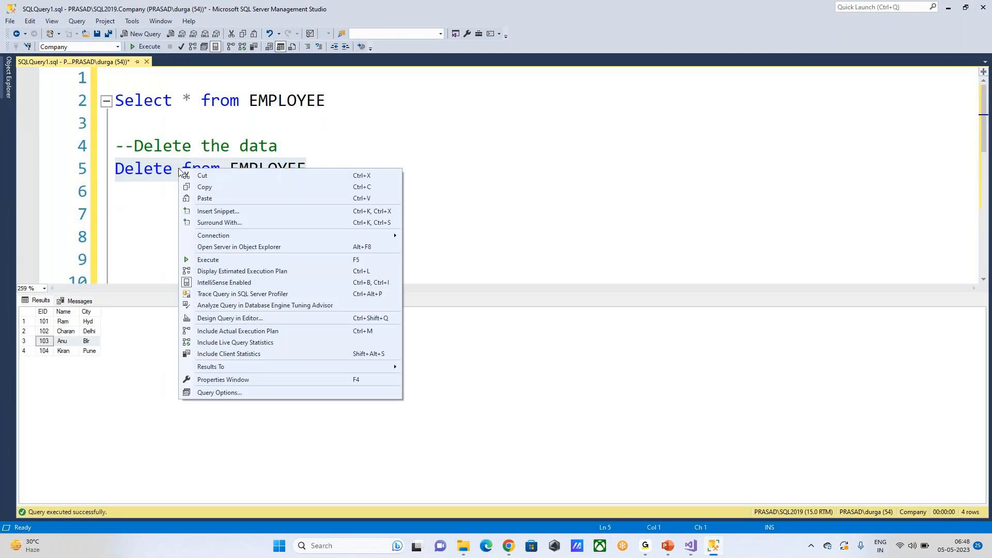
click(212, 192)
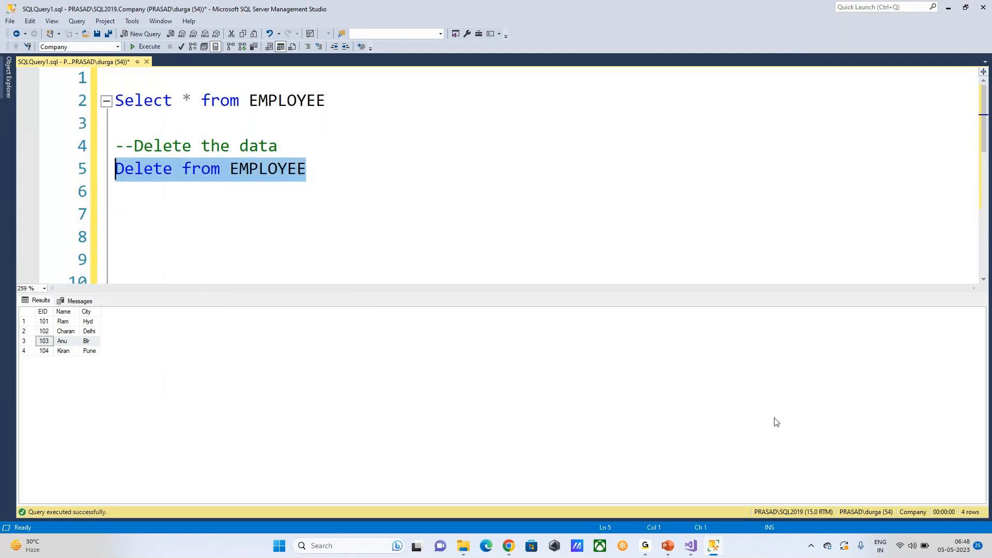
Switch to Visual Studio and open the editor of the Execute SQL Task in the 01_Demo_EST control flow
click(693, 547)
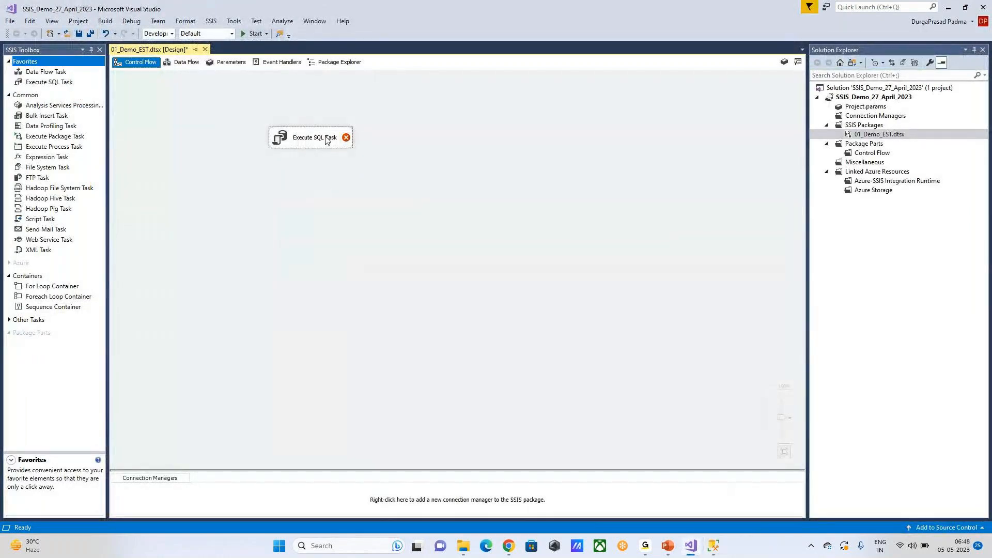
click(252, 202)
mouse_move(346, 138)
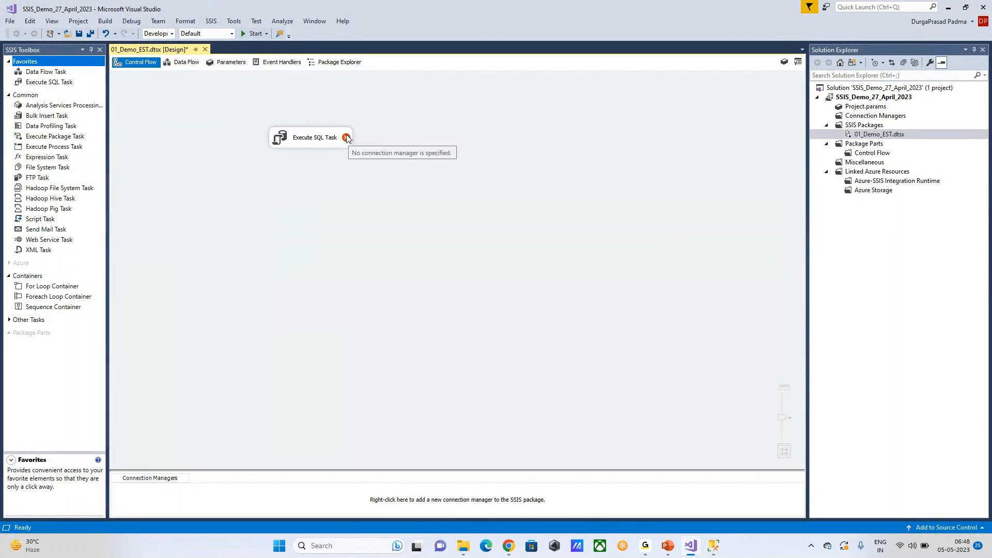
click(306, 140)
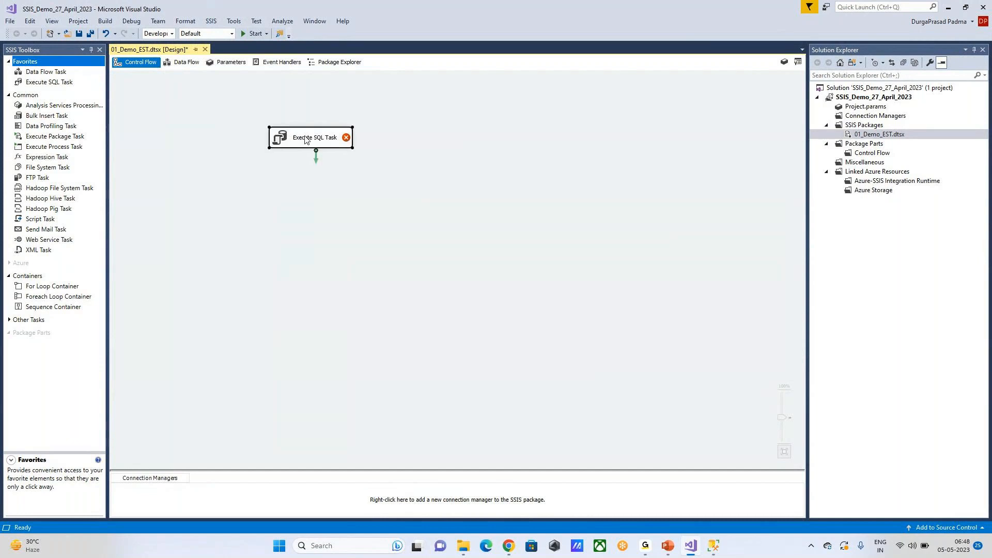
double_click(306, 140)
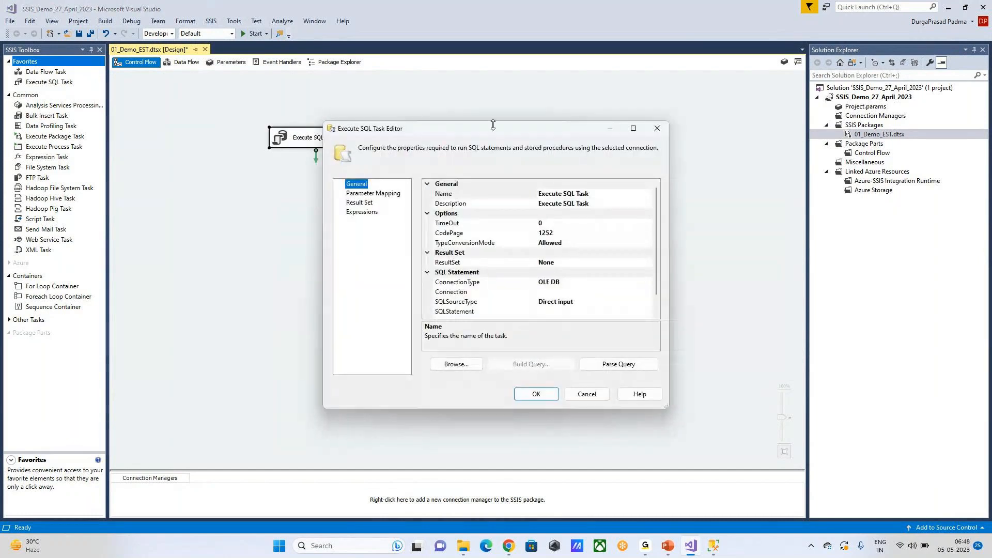
drag(474, 133, 380, 99)
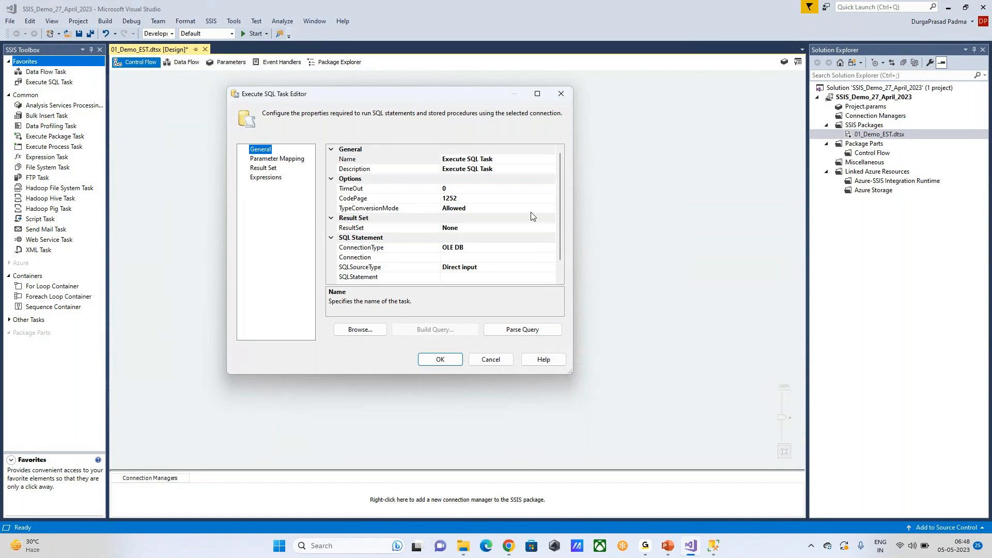
Delete the stored VividTrainings data connection and start a new OLE DB connection for the task
click(467, 257)
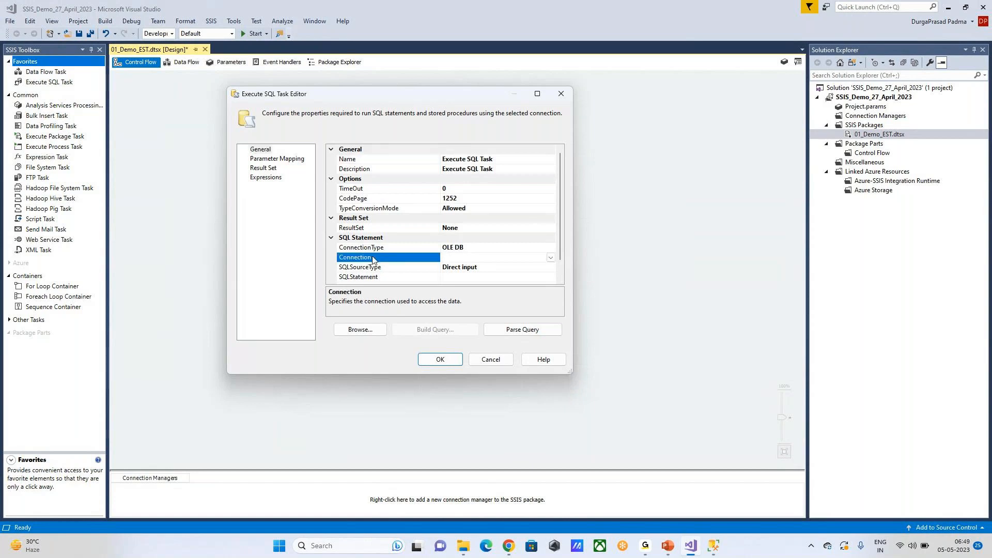
click(551, 257)
click(465, 266)
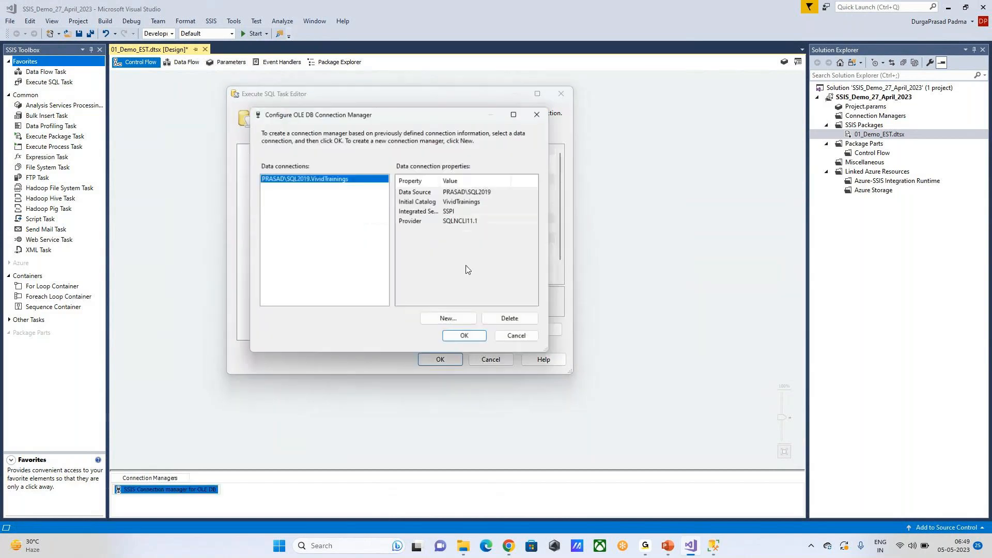
click(511, 319)
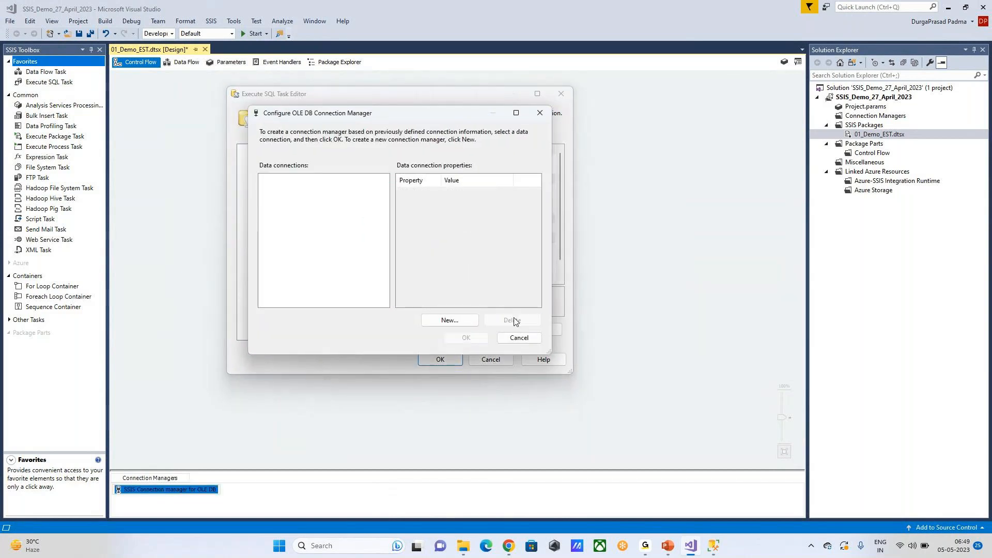
click(447, 320)
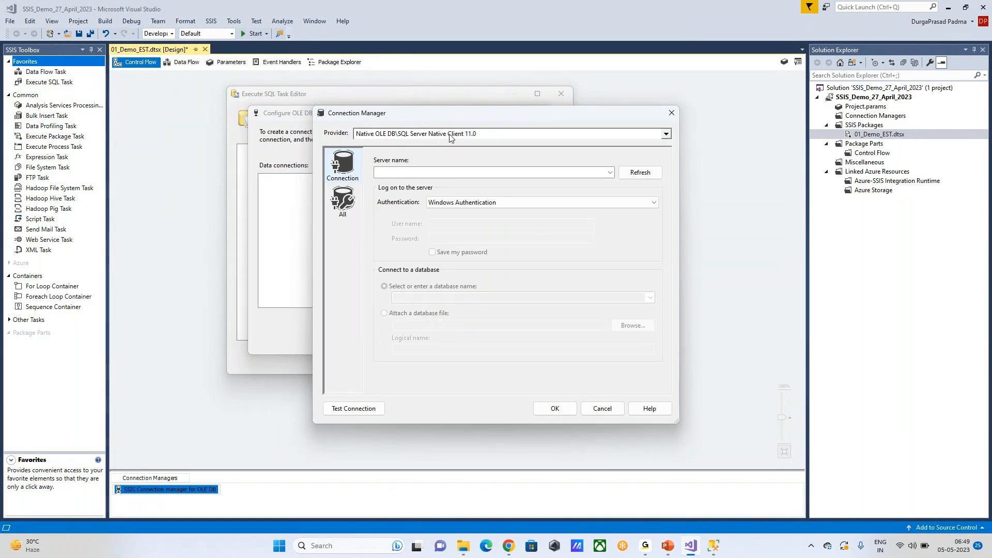
Request the server list for the new connection and look up the server names in Management Studio's Connect to Server dialog
click(457, 173)
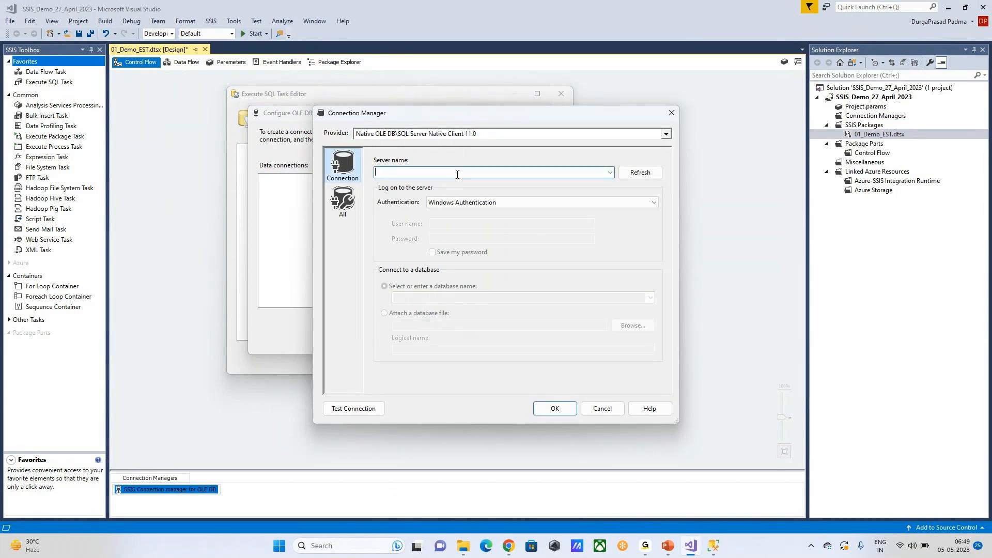
click(611, 174)
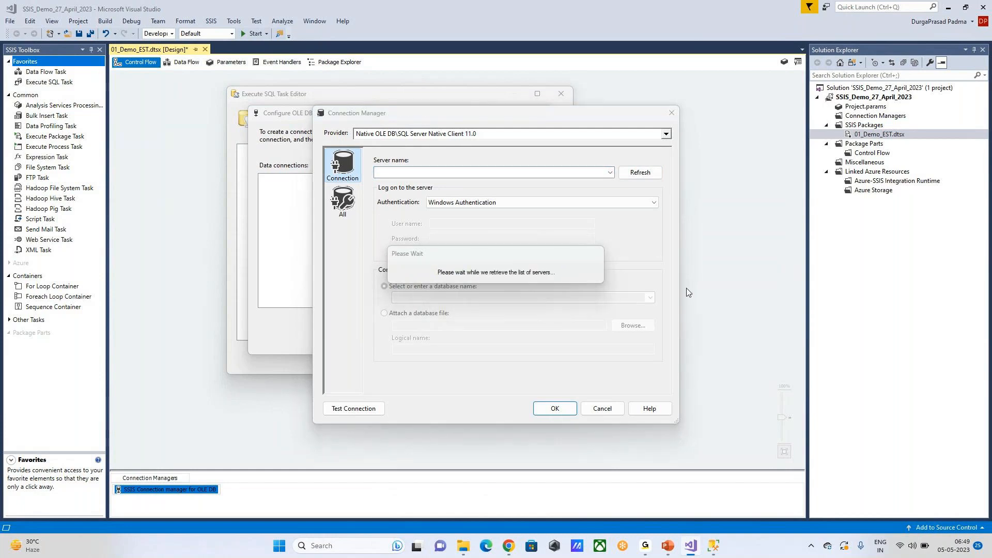
mouse_move(715, 551)
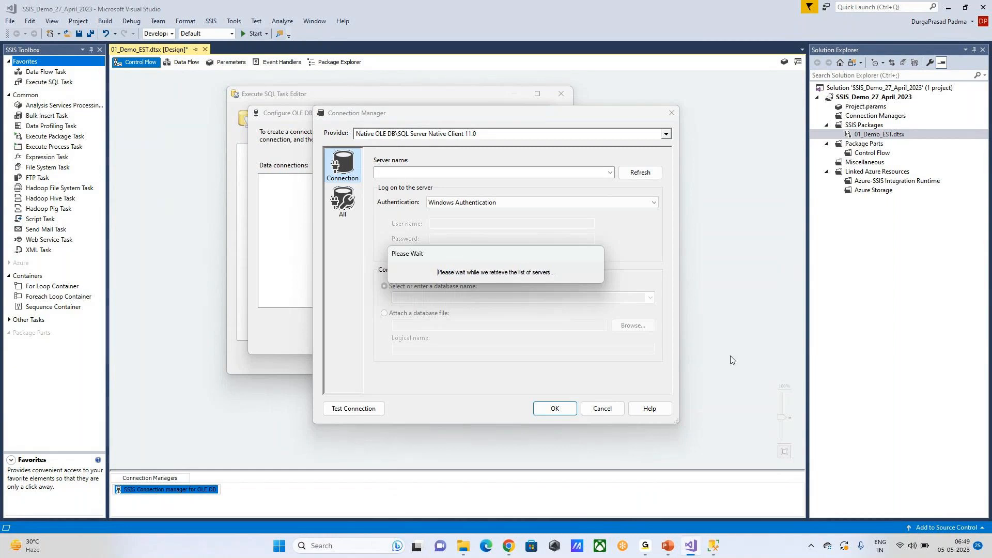
click(714, 545)
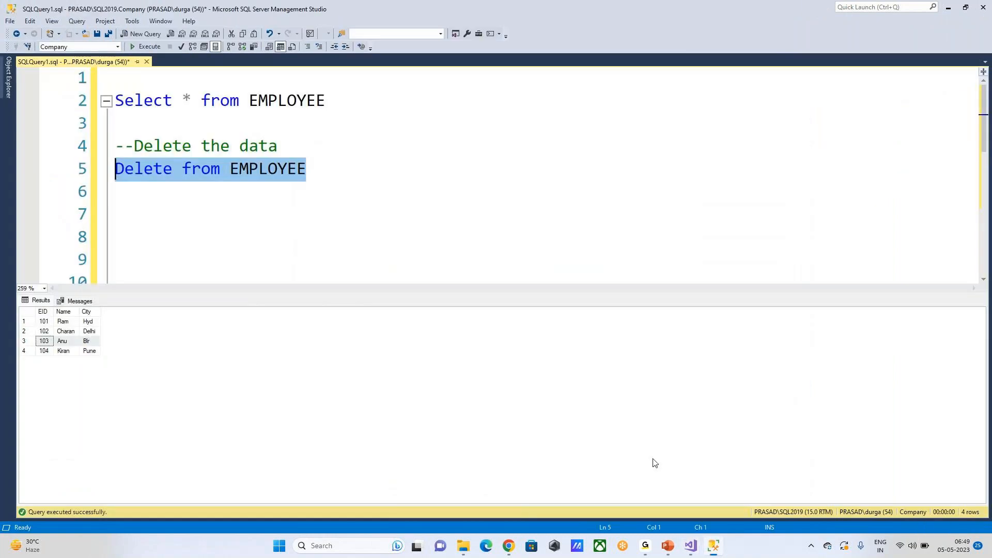
click(24, 75)
click(41, 86)
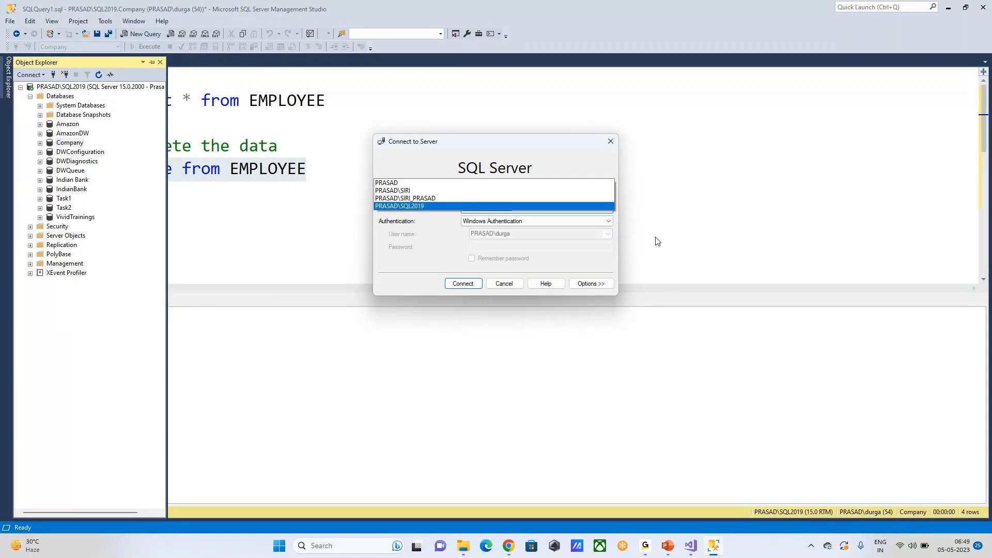
Choose the SQL2019 instance as the new connection's server and compare it with the server name in Management Studio
click(691, 546)
click(413, 206)
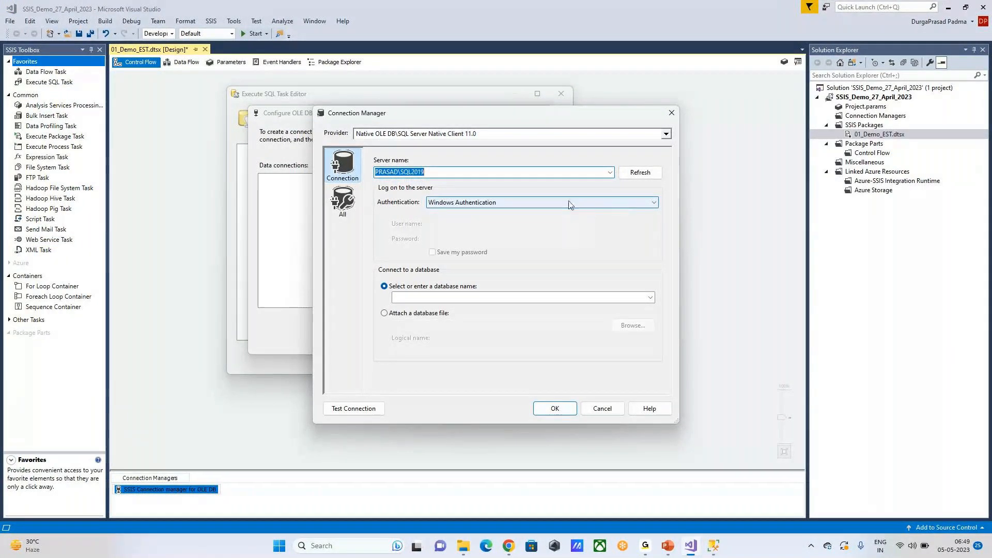
click(713, 545)
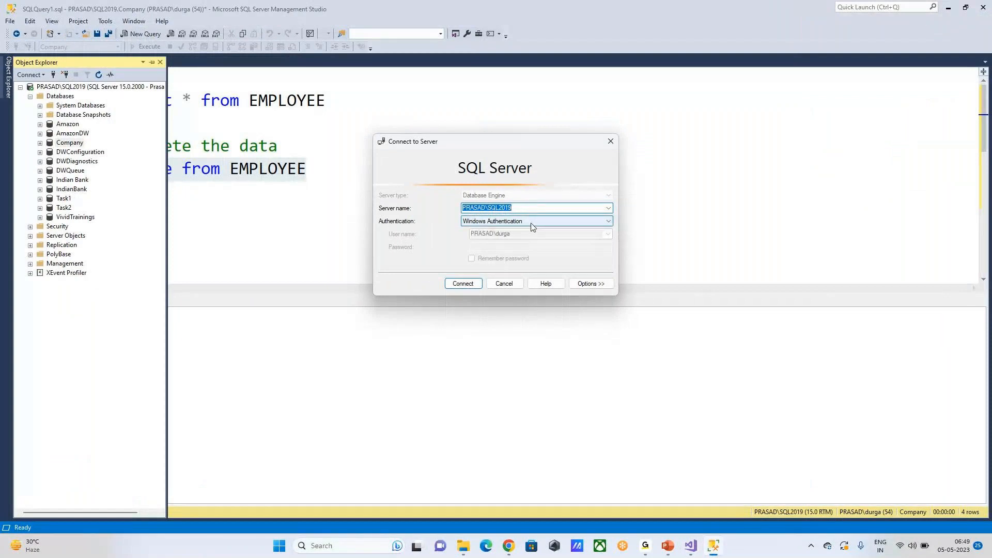
key(alt+Tab)
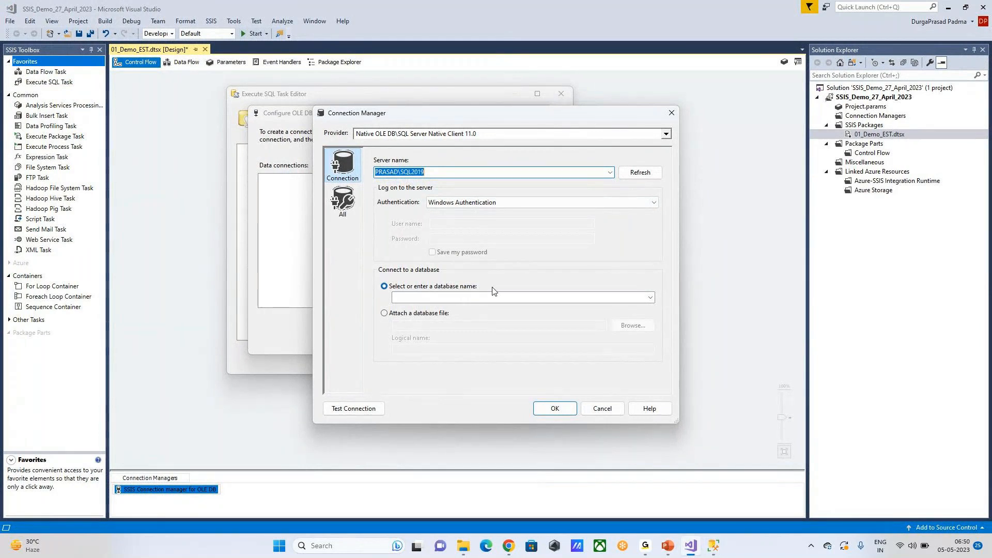
Select the Company database for the connection, test the connection and assign it to the Execute SQL Task
click(650, 298)
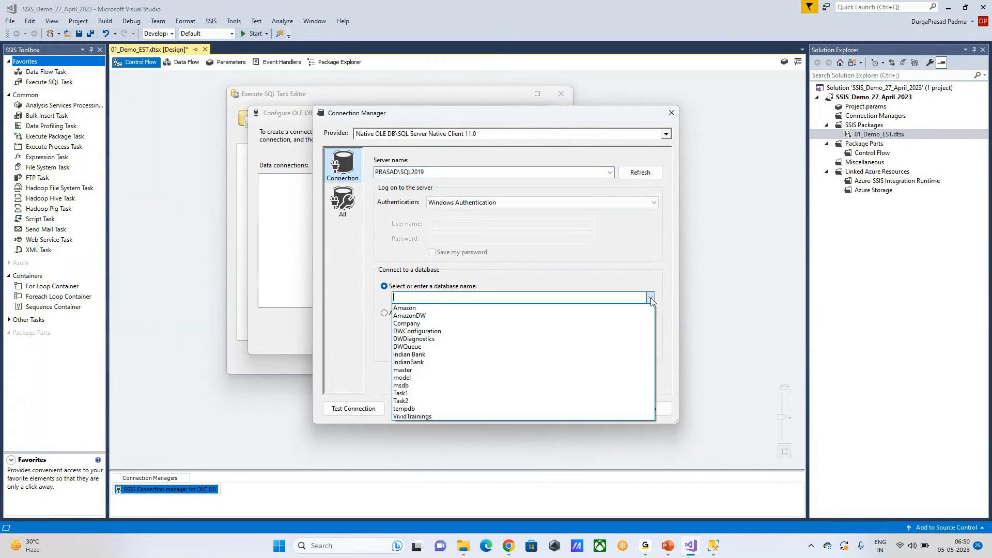
click(405, 323)
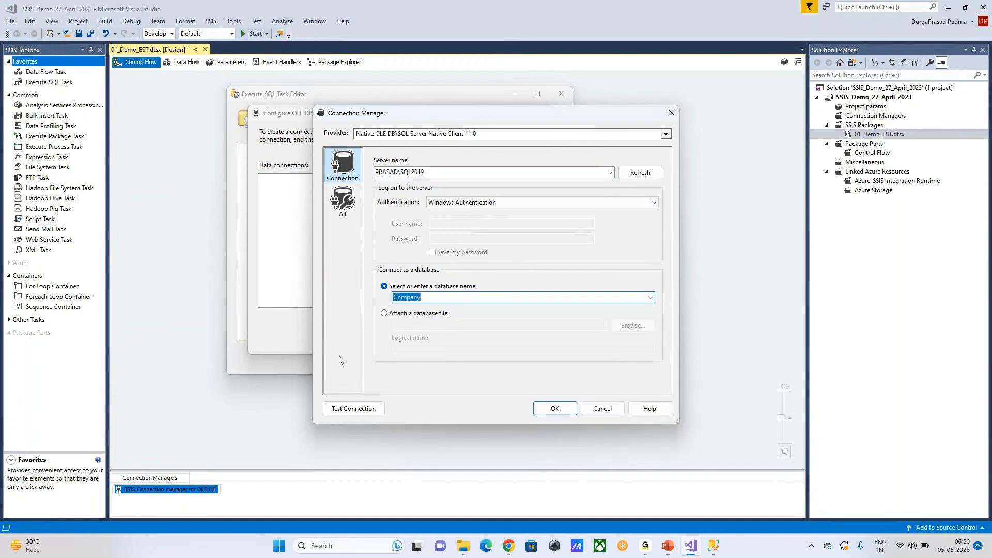
click(346, 410)
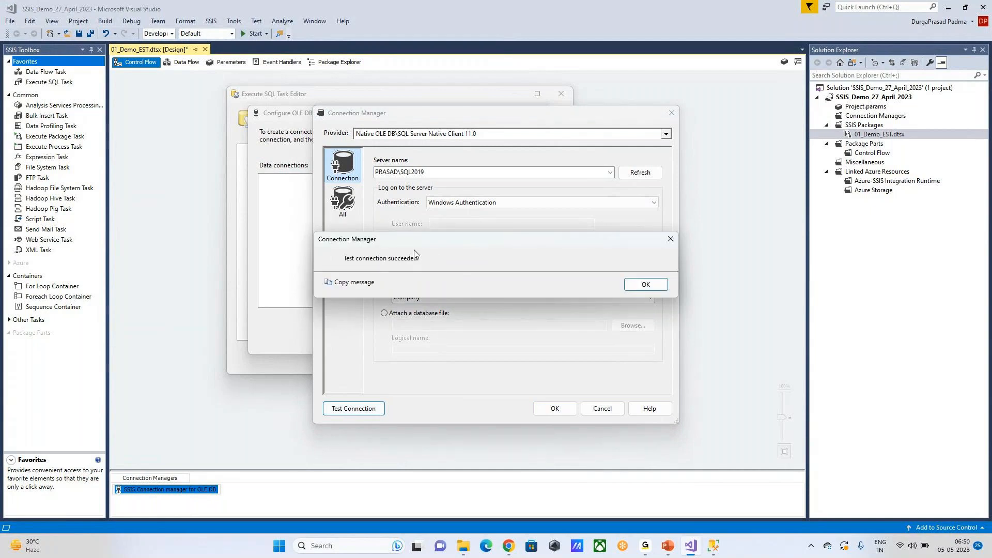
click(663, 289)
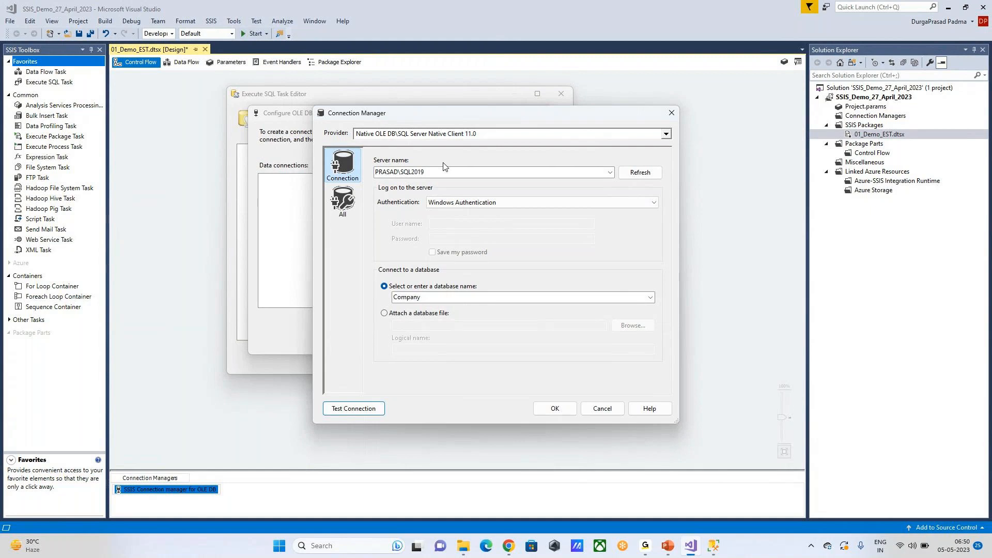
click(552, 412)
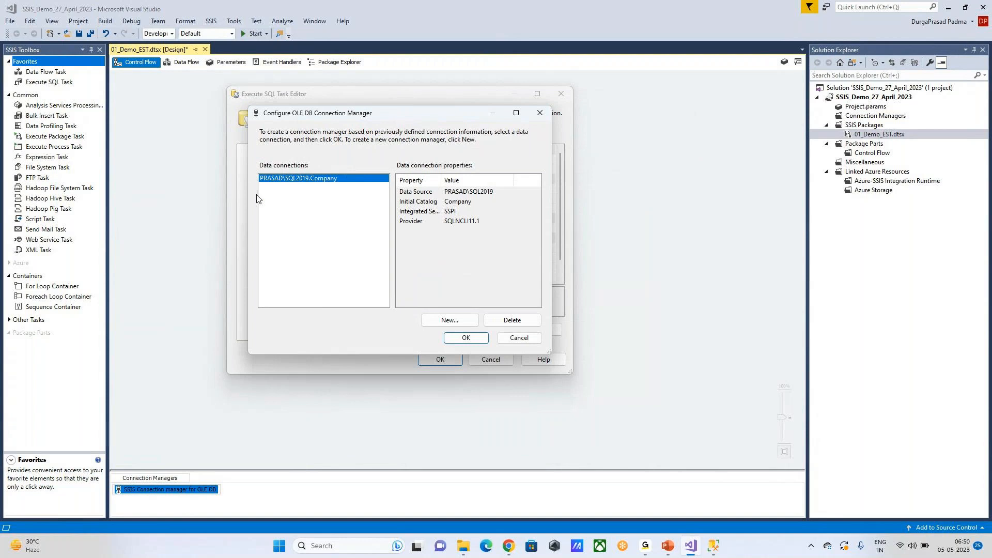
click(465, 339)
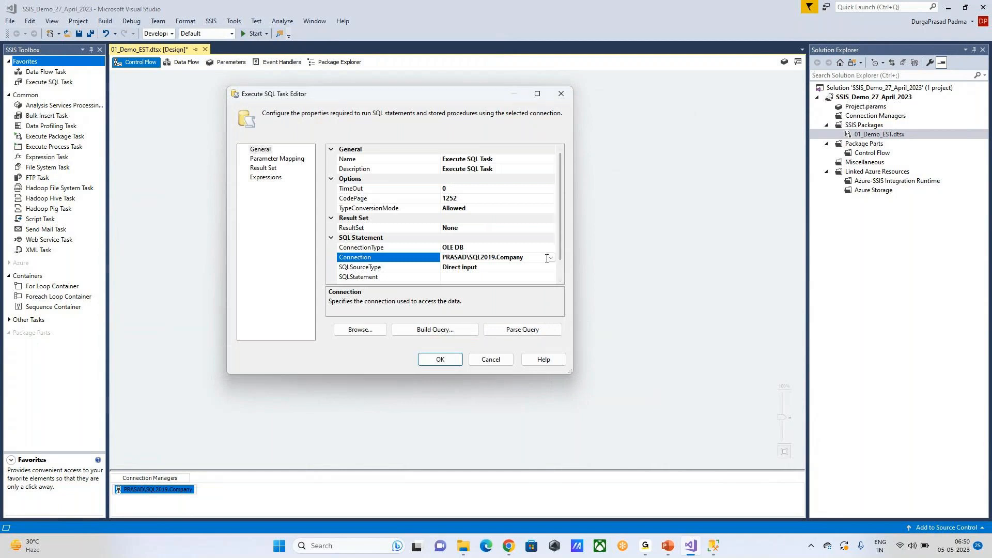
click(495, 256)
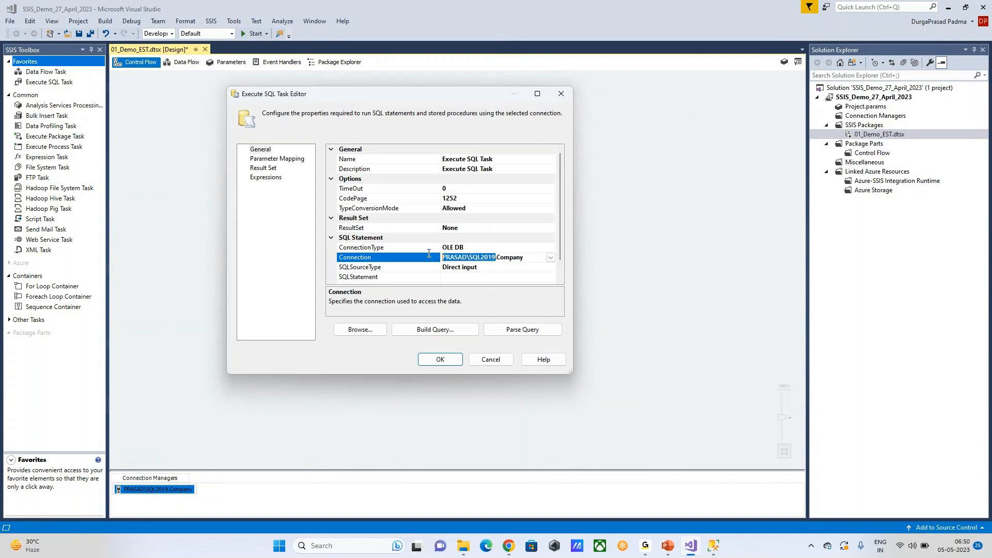
click(519, 258)
drag(523, 259, 497, 259)
click(532, 260)
Set the Execute SQL Task's SQL statement to "Delete from EMPLOYEE"
click(473, 276)
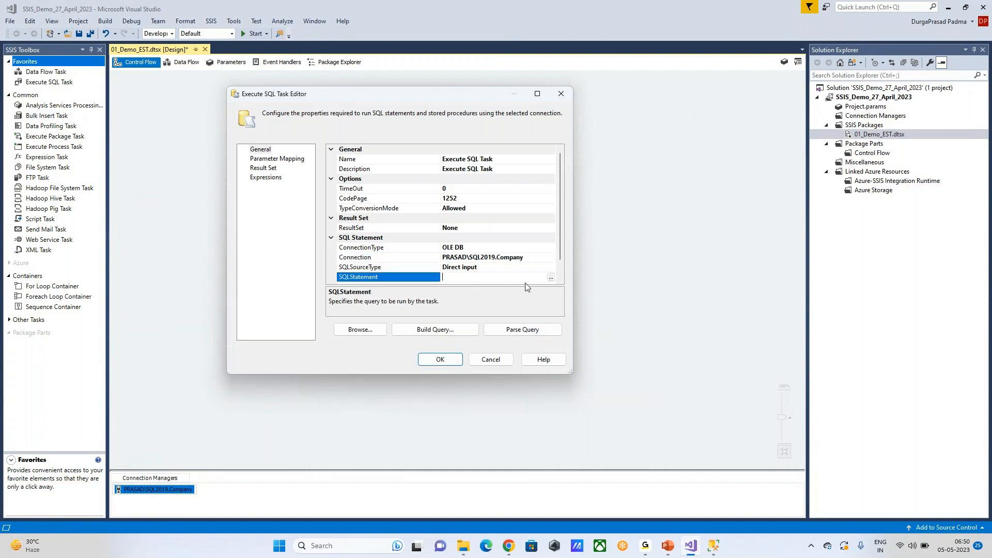
click(551, 278)
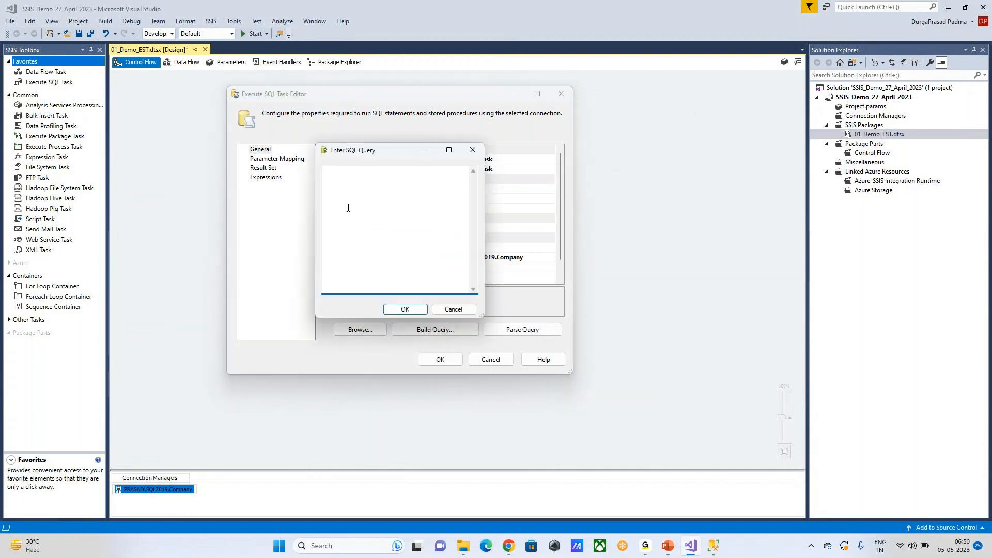
text(Delete from EMPLOYEE)
click(407, 309)
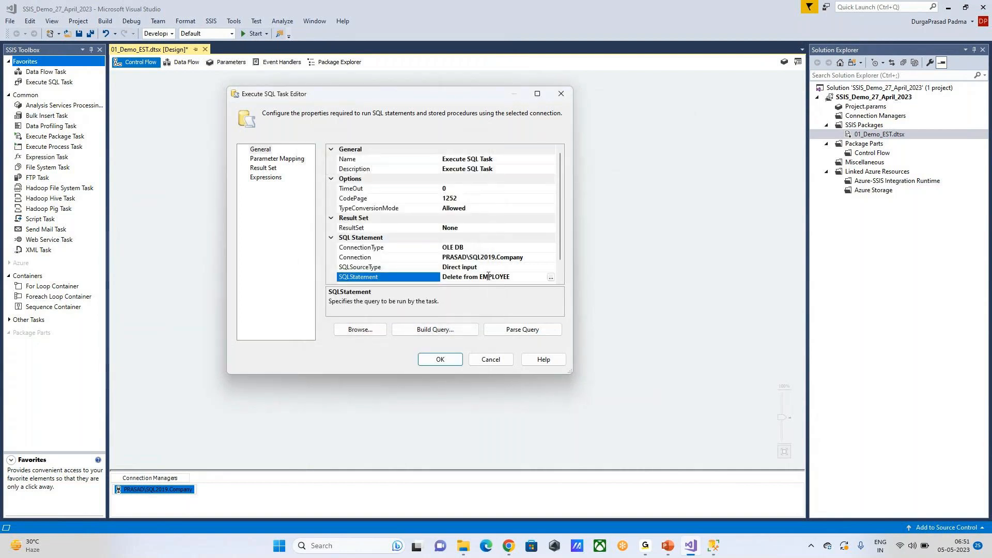
Replace the SQL statement with its own copied text and review it in an enlarged Enter SQL Query window
drag(520, 279, 433, 271)
key(ctrl+c)
key(Delete)
key(ctrl+v)
click(551, 277)
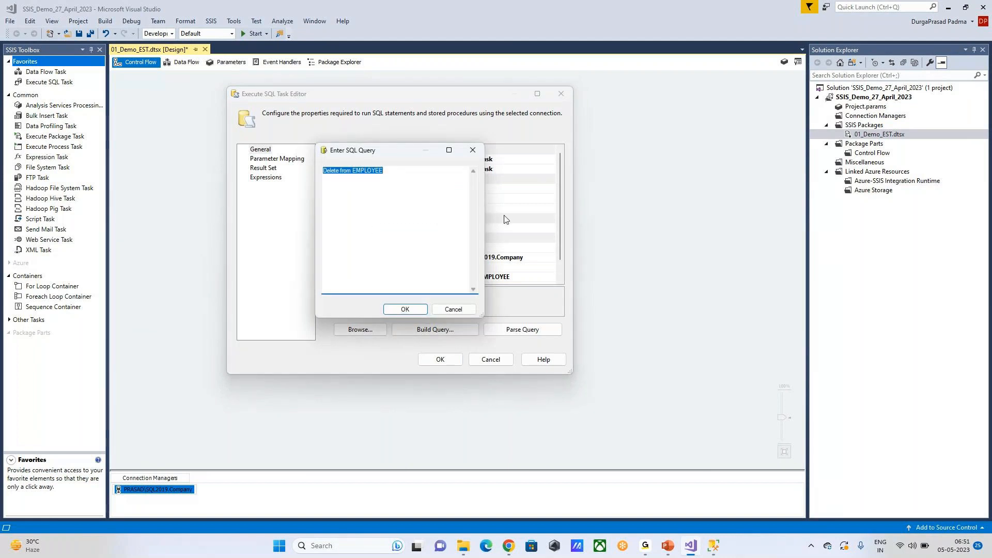
drag(485, 217, 672, 217)
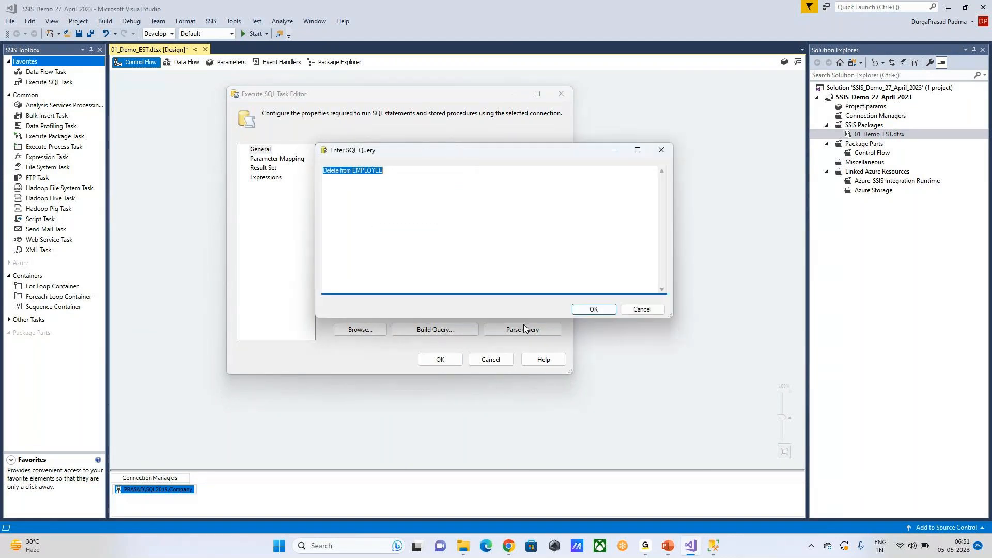
drag(501, 317, 465, 435)
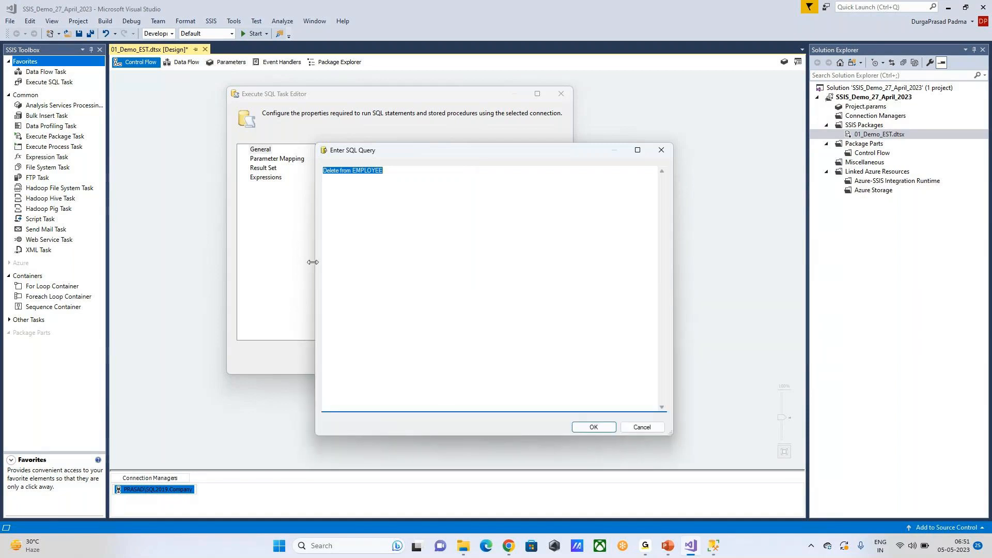
drag(312, 262, 154, 236)
click(325, 239)
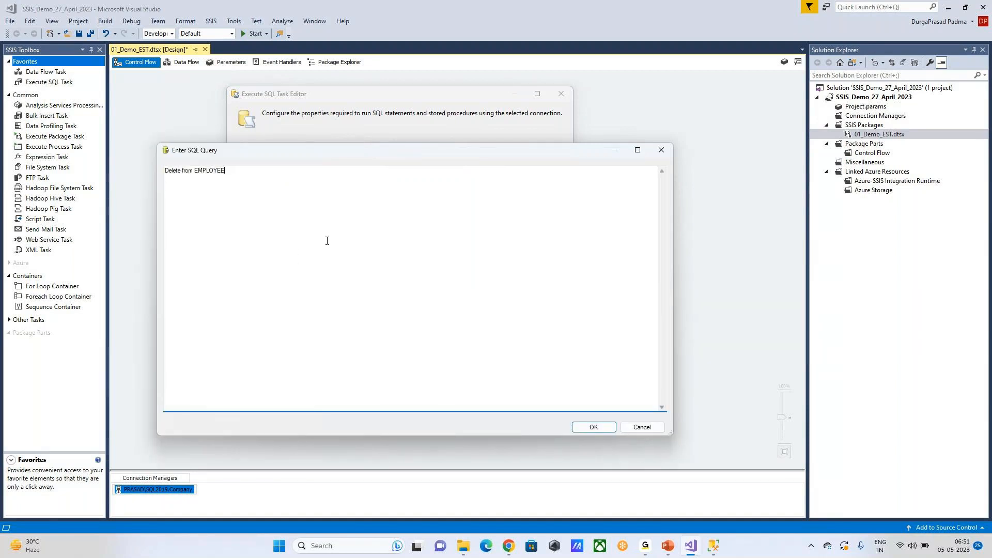
click(599, 427)
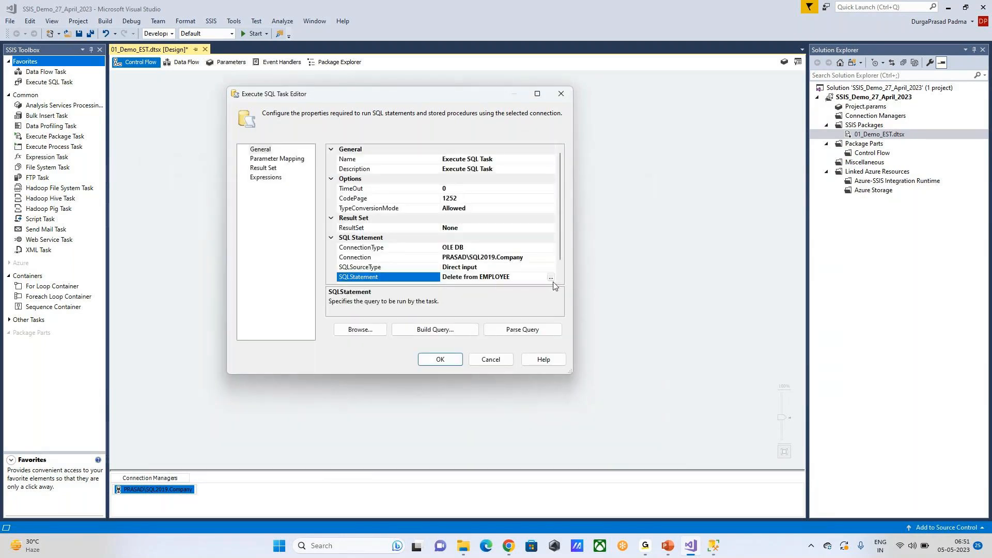
Review the task's Parameter Mapping, Result Set and Expressions pages and accept the Execute SQL Task settings
click(268, 160)
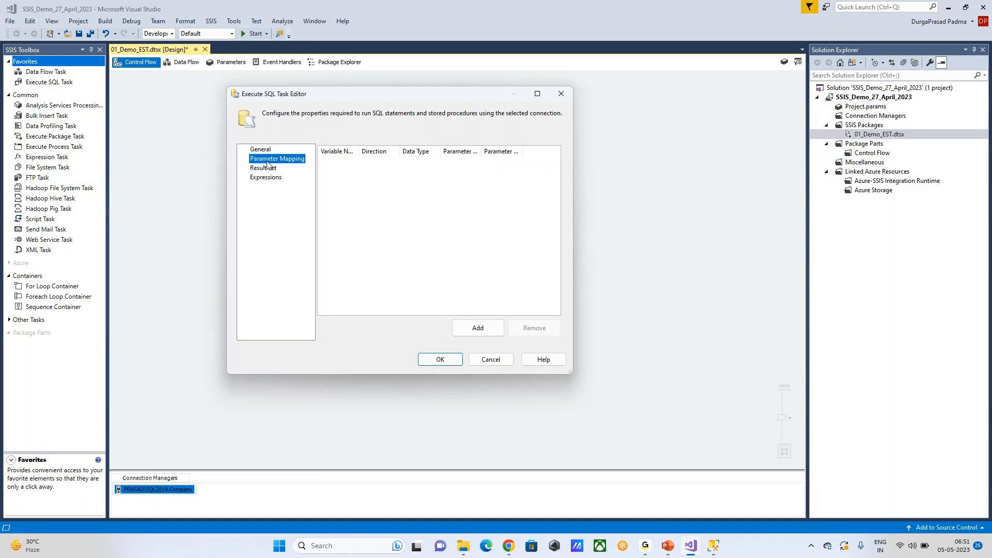
click(263, 169)
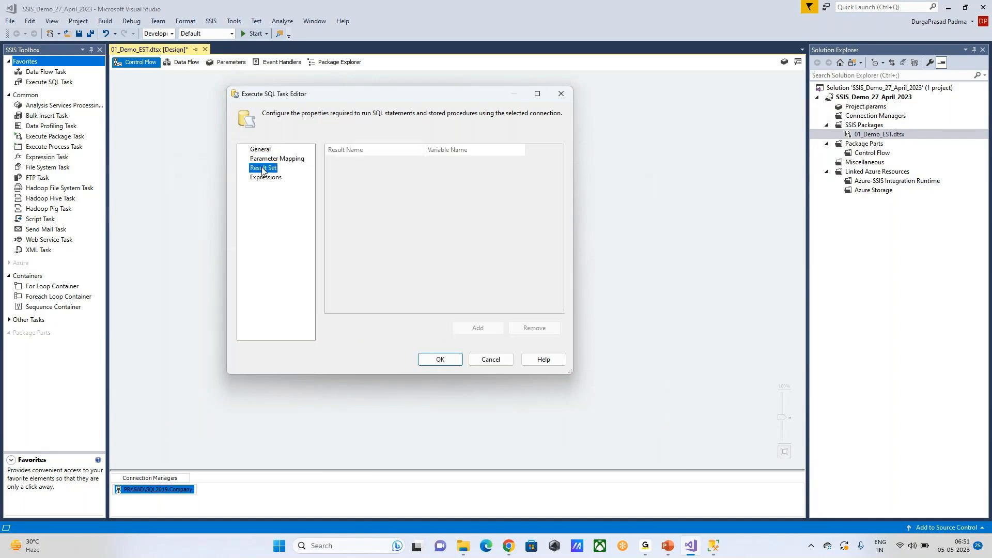
click(260, 178)
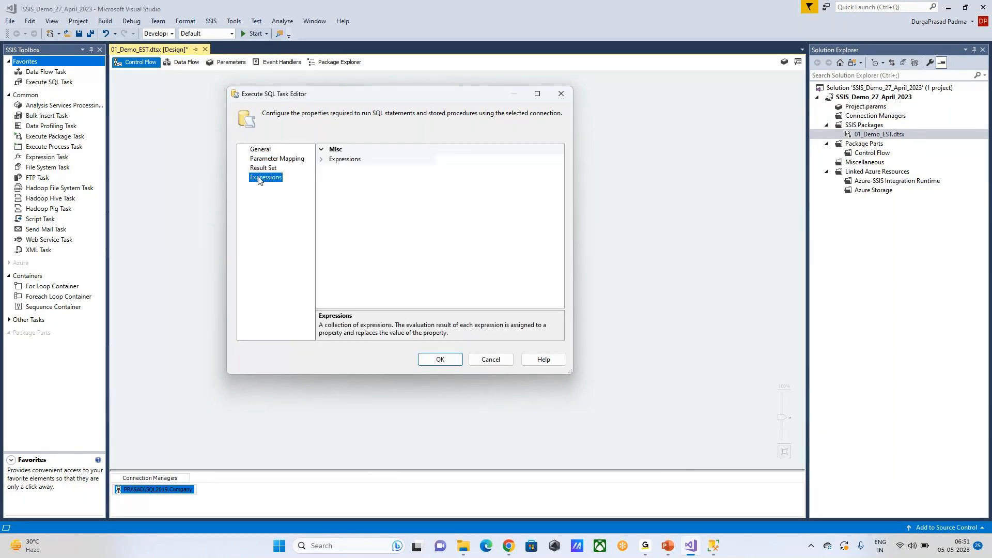
click(451, 359)
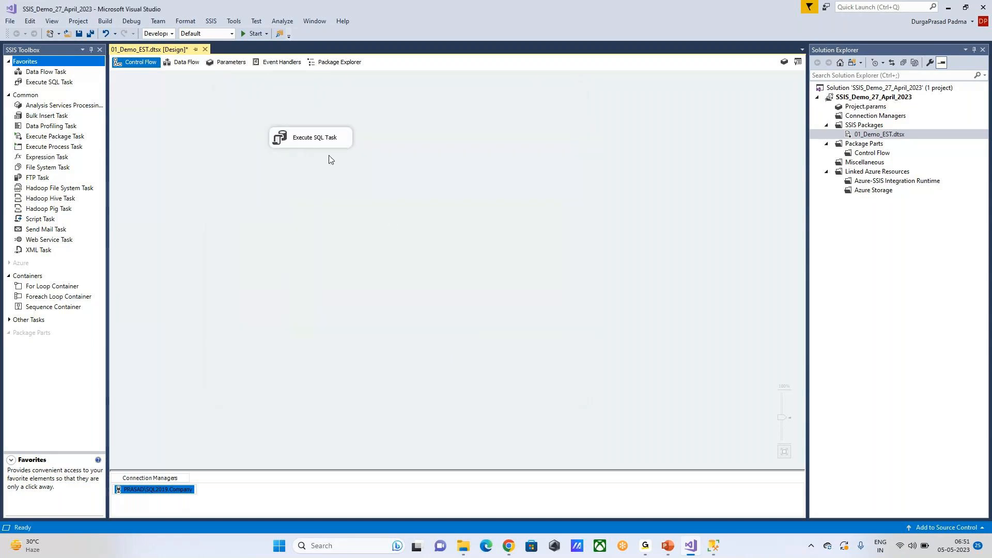
Save all project files, reload everything from disk and save the package again
click(91, 34)
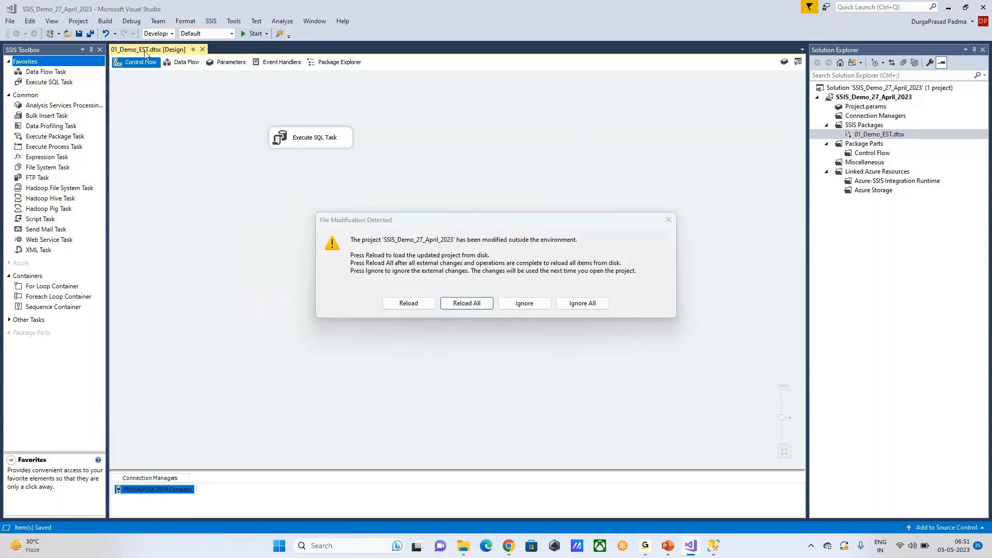
click(465, 301)
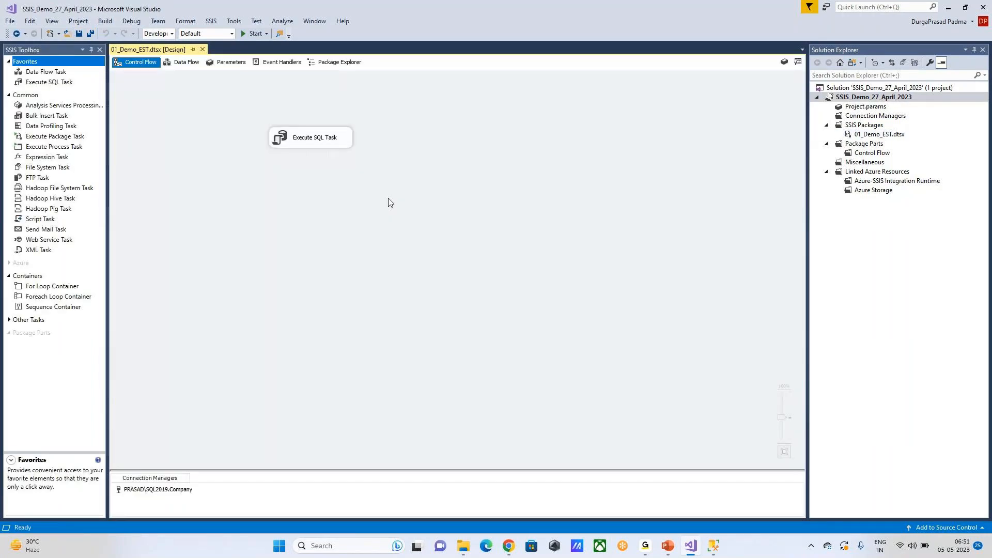
click(81, 34)
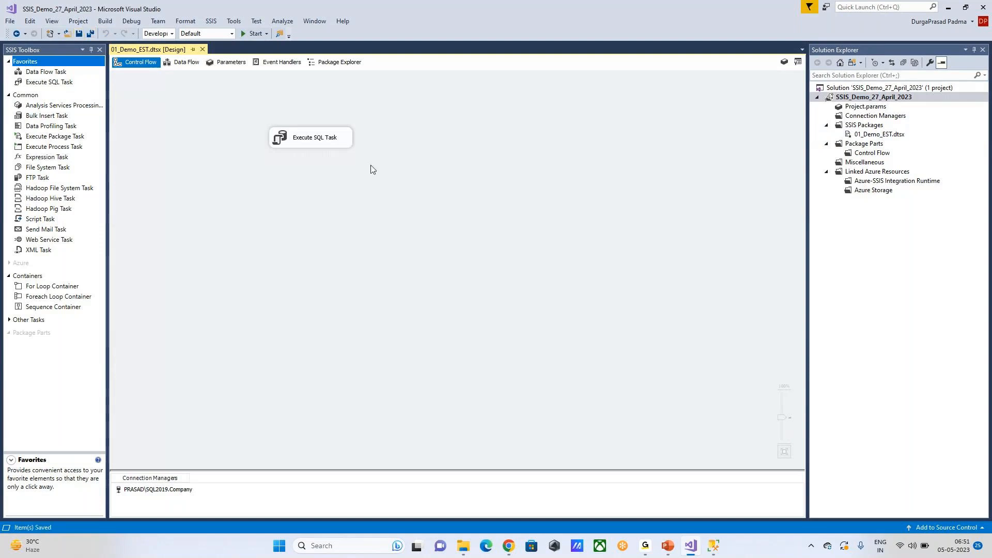
Rename the Execute SQL Task as "EST - Deleting all the rows from Employee table"
click(316, 143)
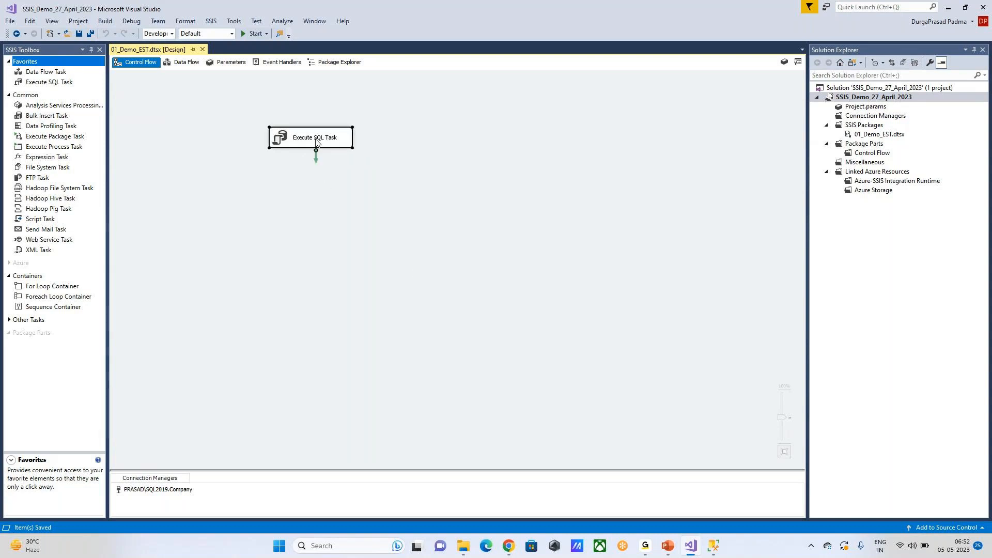
right_click(317, 142)
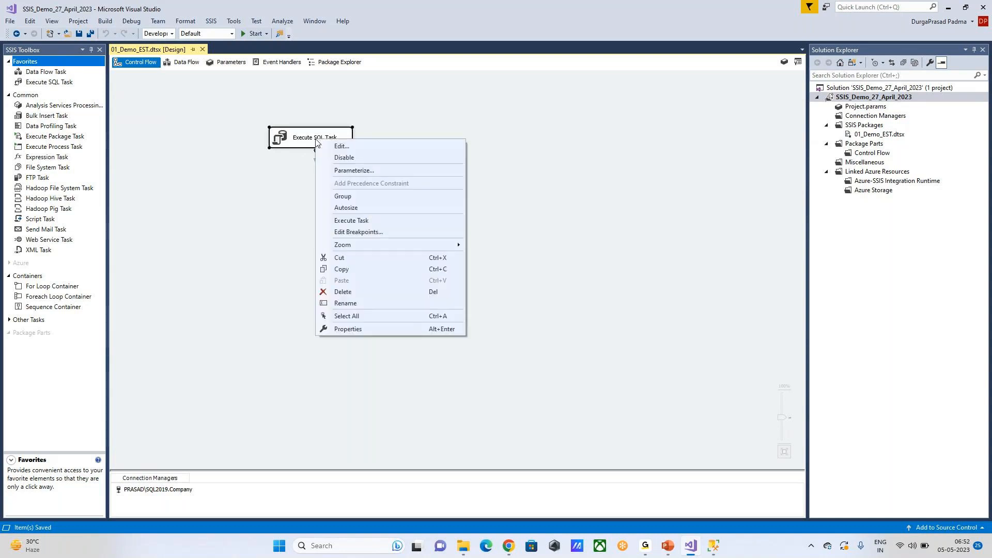
click(360, 305)
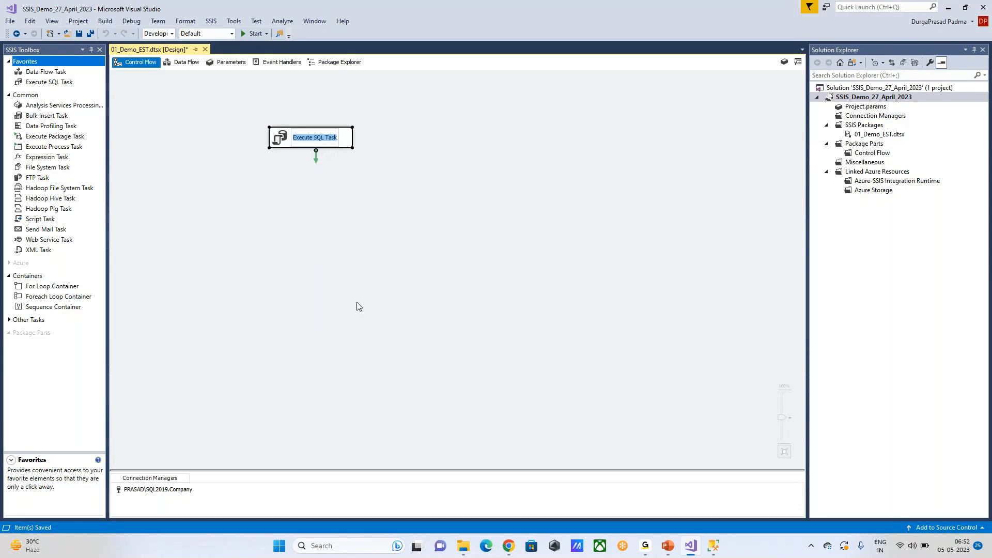
text(EST - Delet)
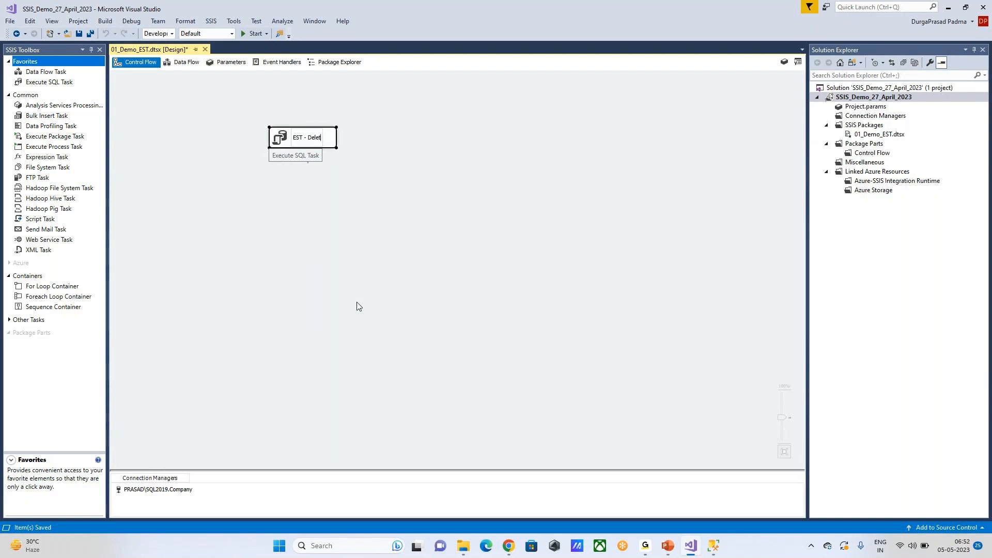
text(ing all the rows)
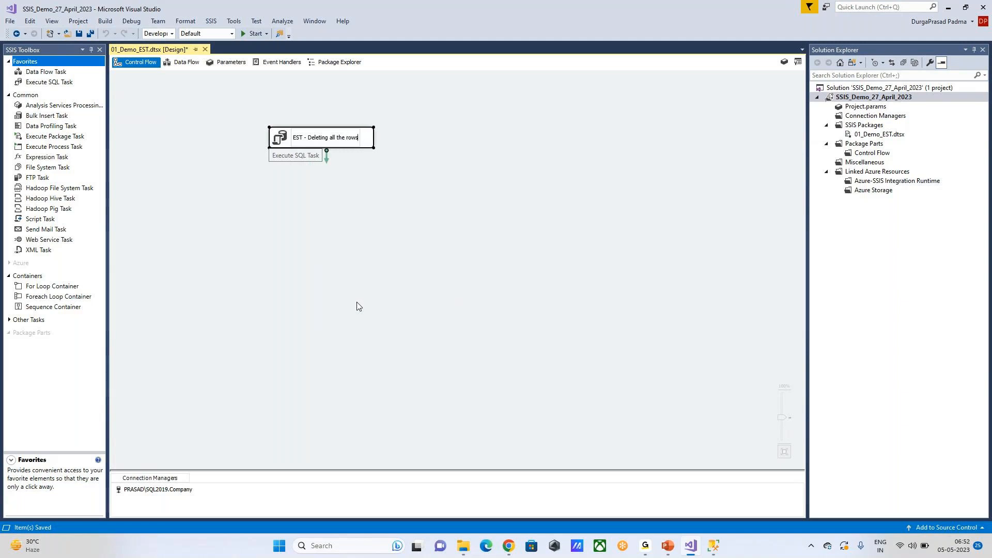
text( from E)
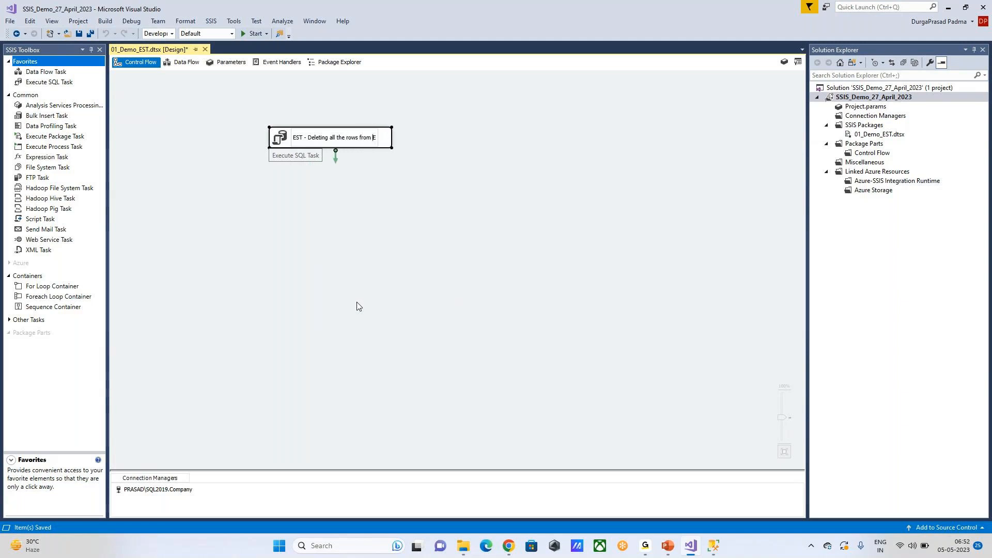
text(mployee tab)
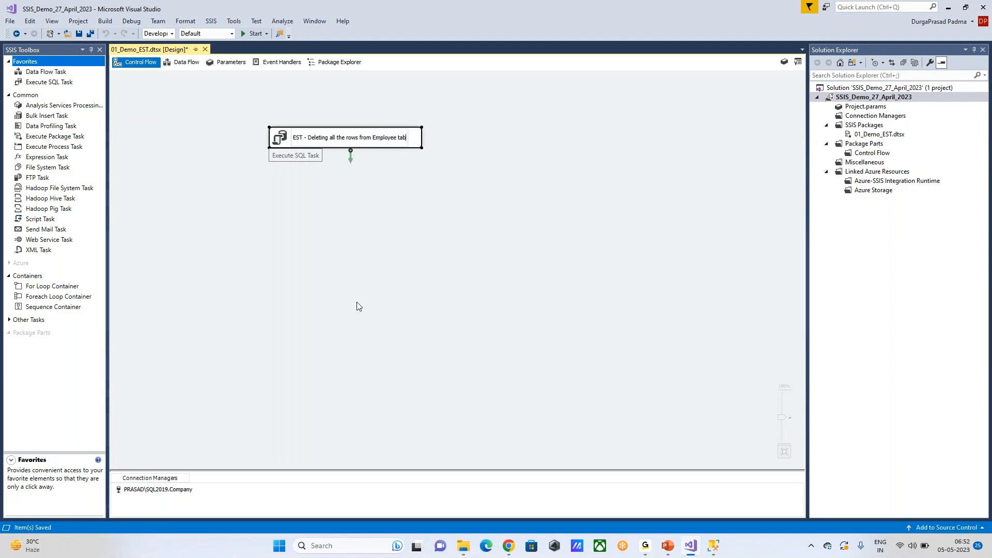
text(le)
click(357, 306)
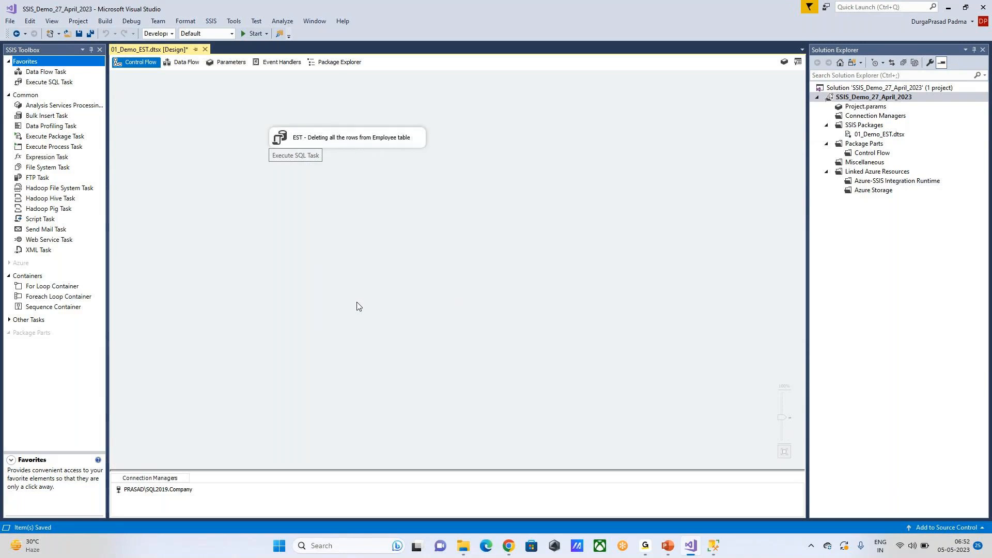
Move the renamed task slightly lower on the Control Flow design surface and save the package
mouse_move(332, 137)
mouse_down()
mouse_move(333, 177)
mouse_move(340, 153)
mouse_up()
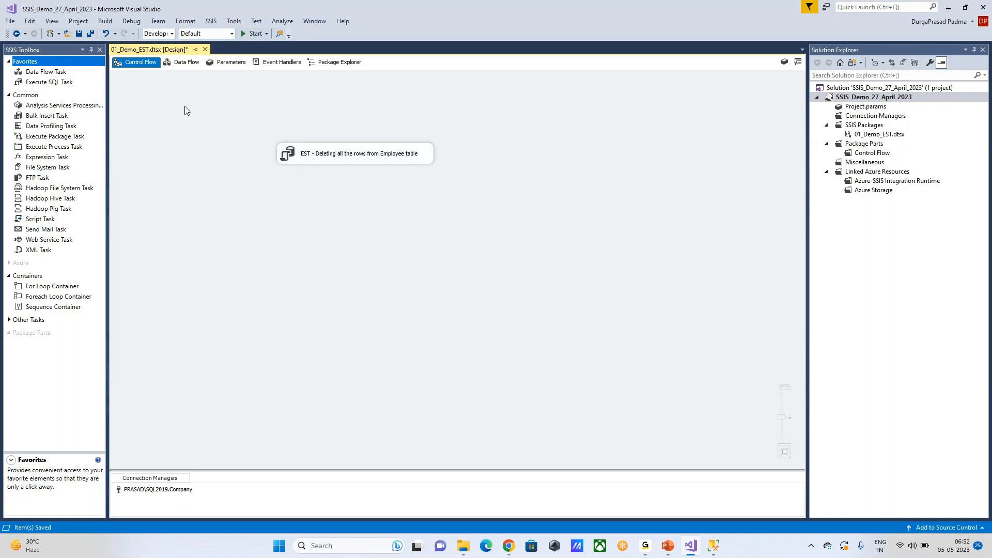
click(79, 33)
click(317, 163)
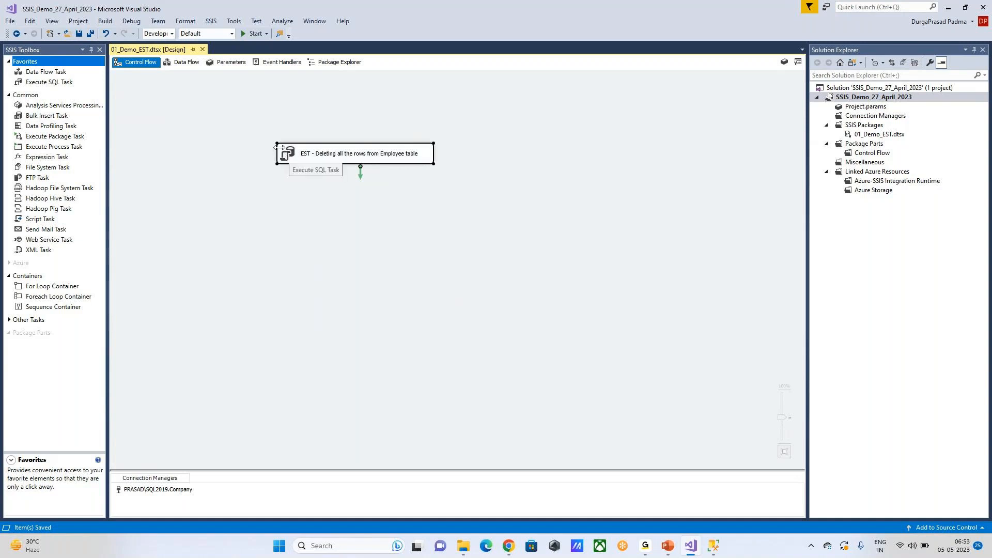
click(291, 224)
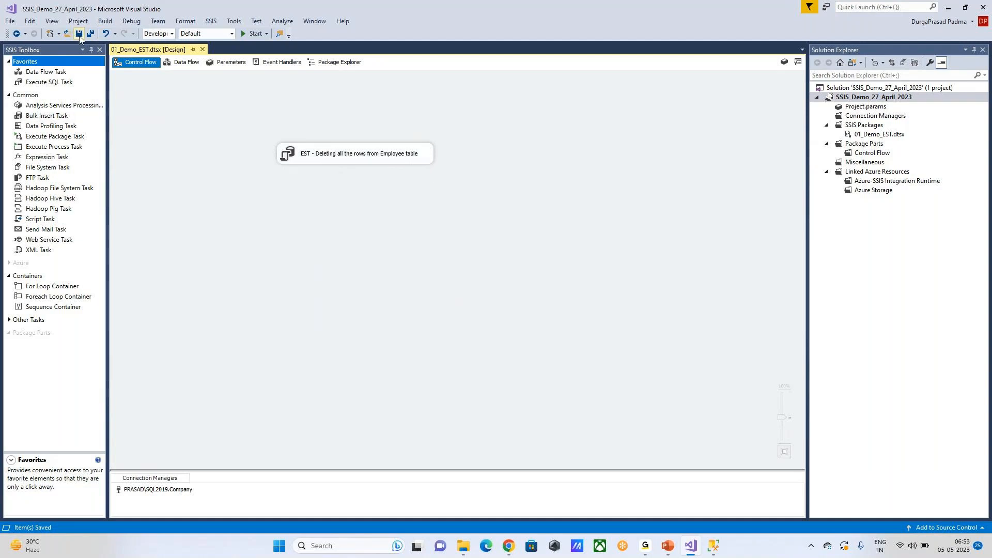
Switch to Management Studio, comment out the "Delete from EMPLOYEE" line and run "Select * from EMPLOYEE"
click(713, 546)
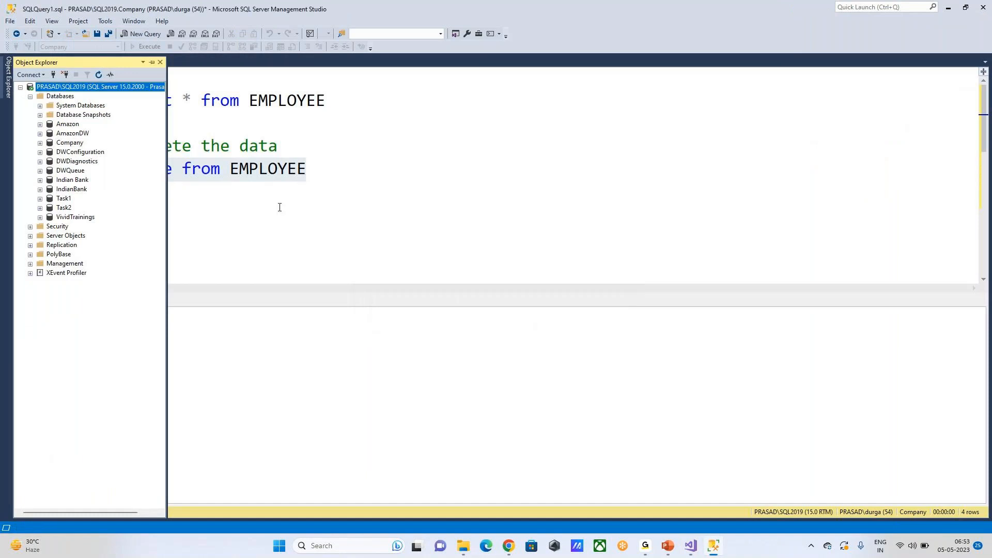
click(494, 281)
click(307, 168)
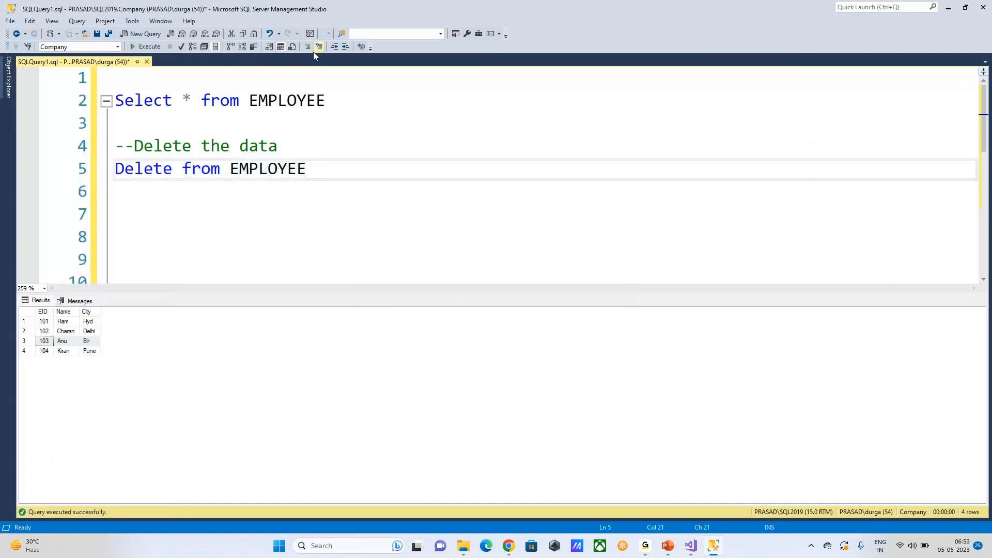
click(312, 48)
drag(337, 104, 111, 98)
click(136, 49)
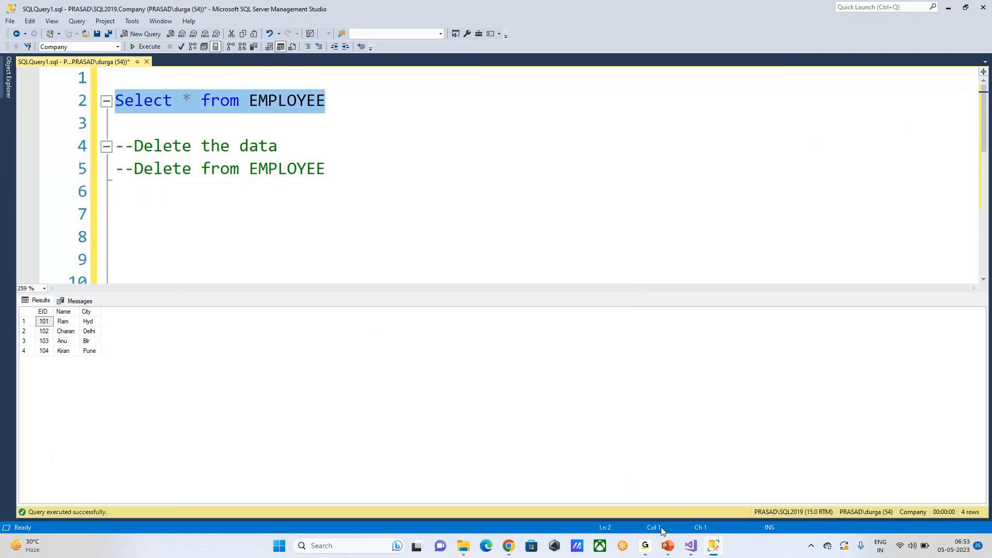
Switch back to Visual Studio, save the package and start its execution
click(691, 546)
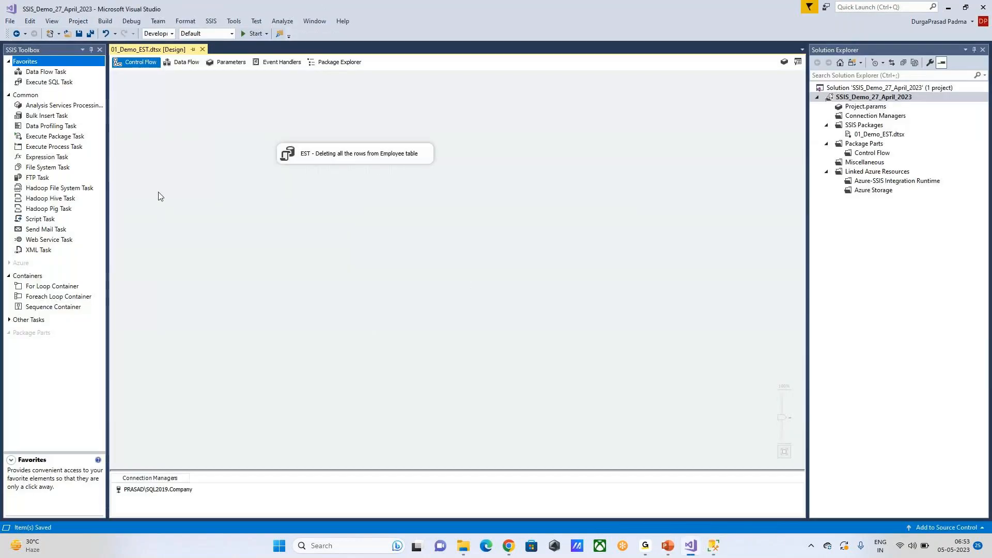
click(83, 34)
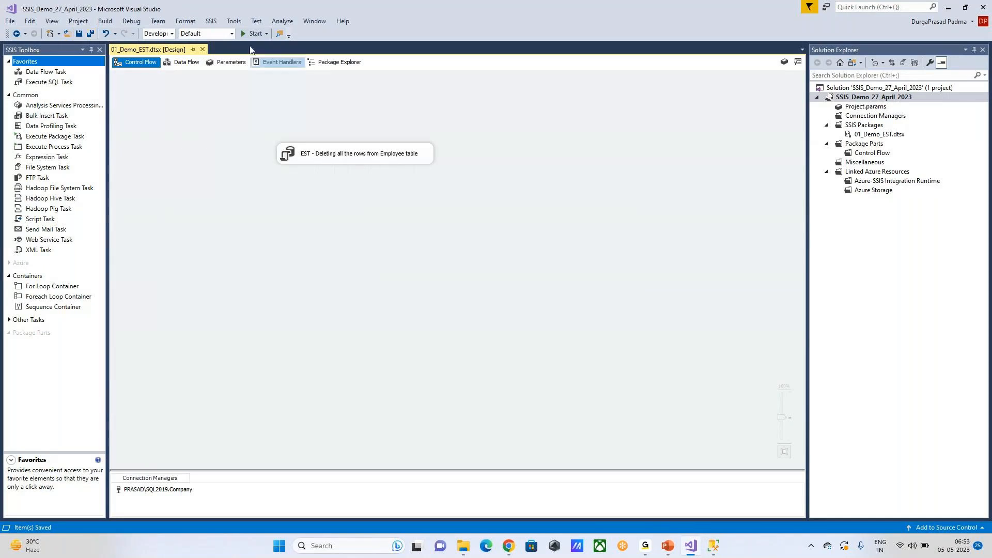
click(243, 34)
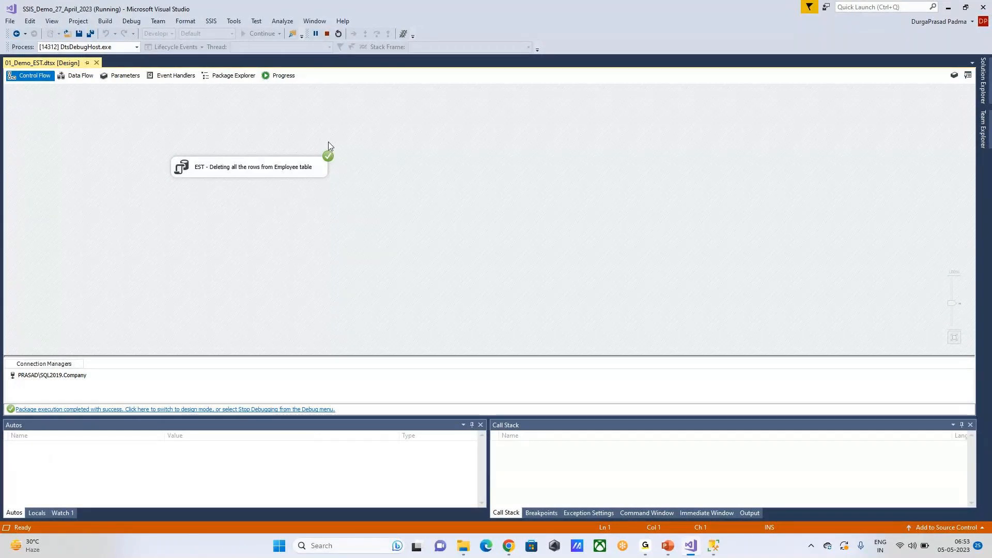
Examine the package's execution progress log through its final entry and return to the control flow
click(279, 76)
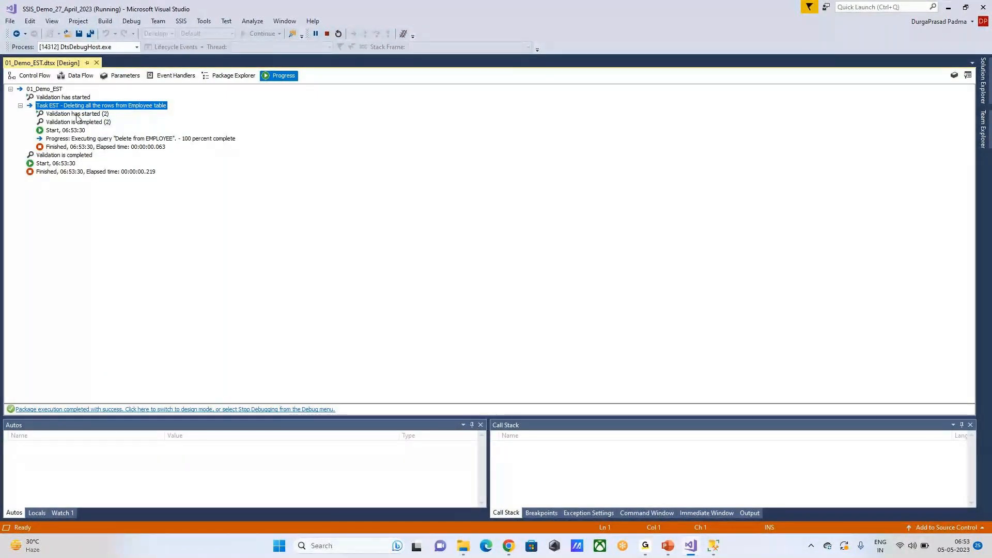
click(72, 172)
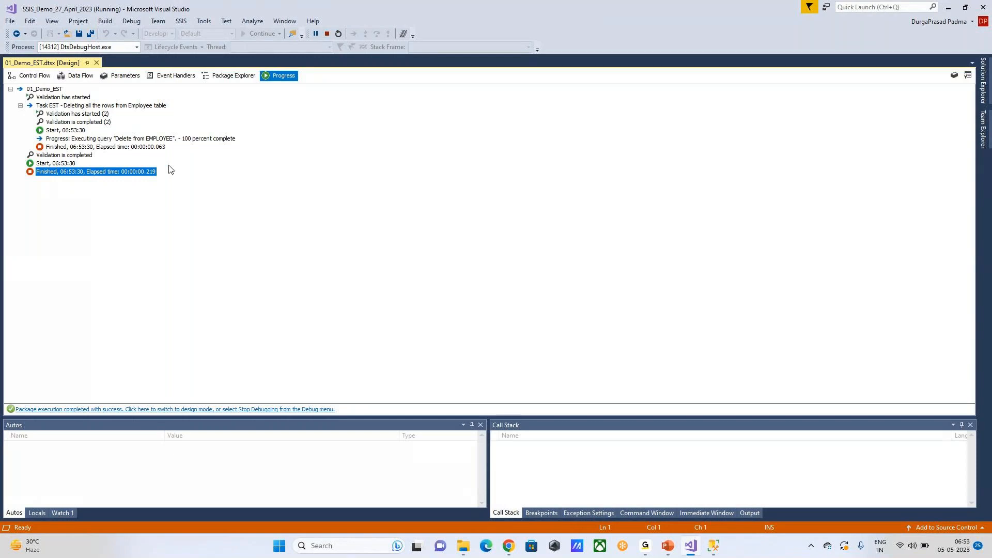
click(31, 76)
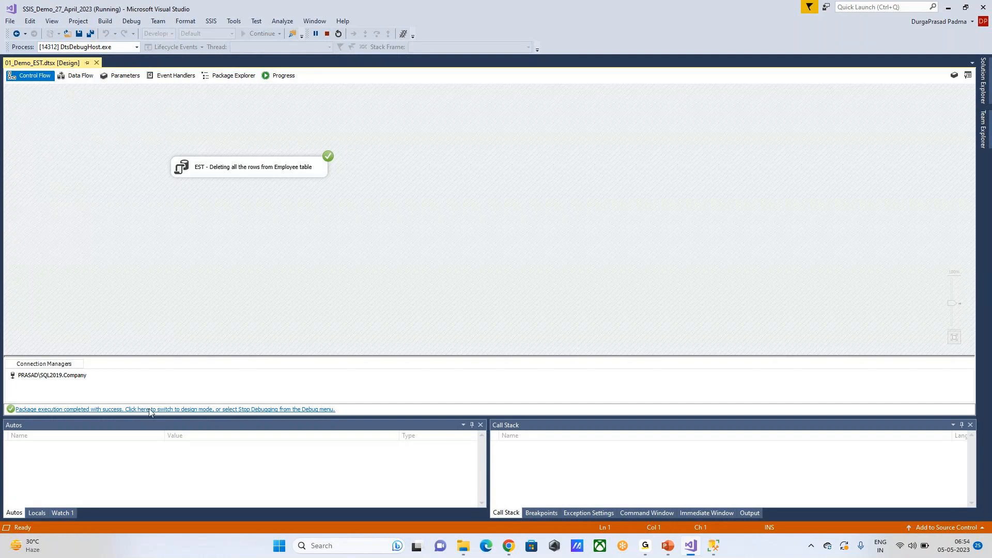
Check the deletion task's settings without changing them, return the package to design mode and close the debug output
double_click(258, 178)
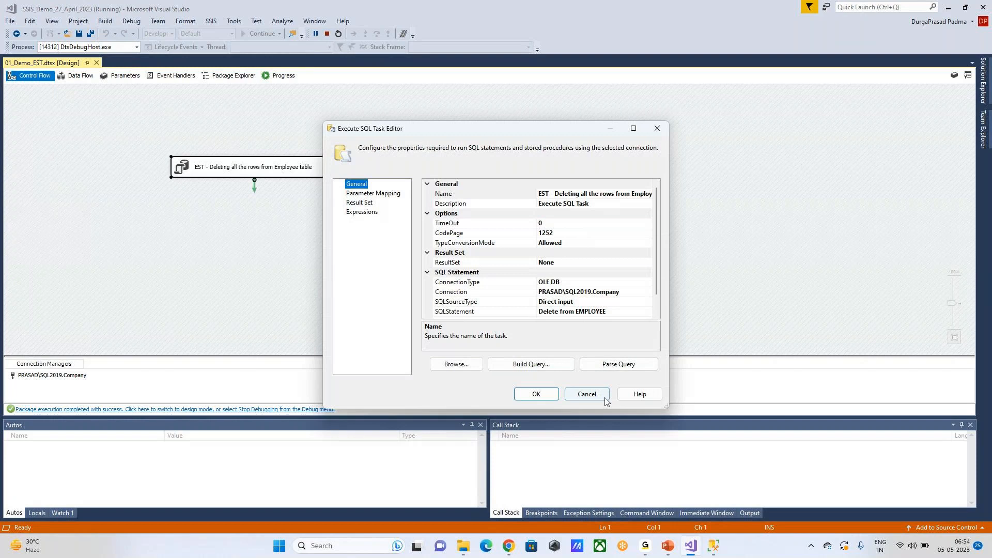
click(587, 395)
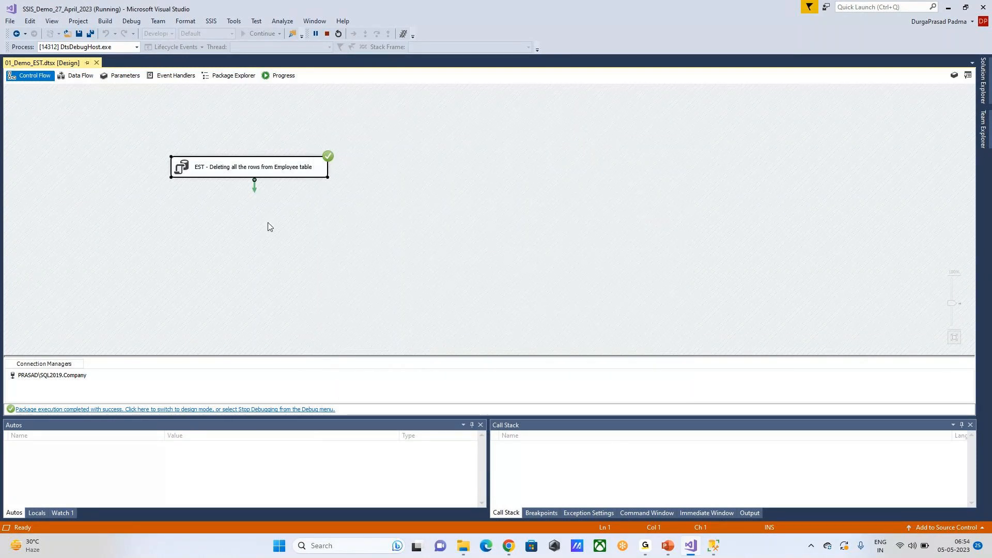
click(147, 409)
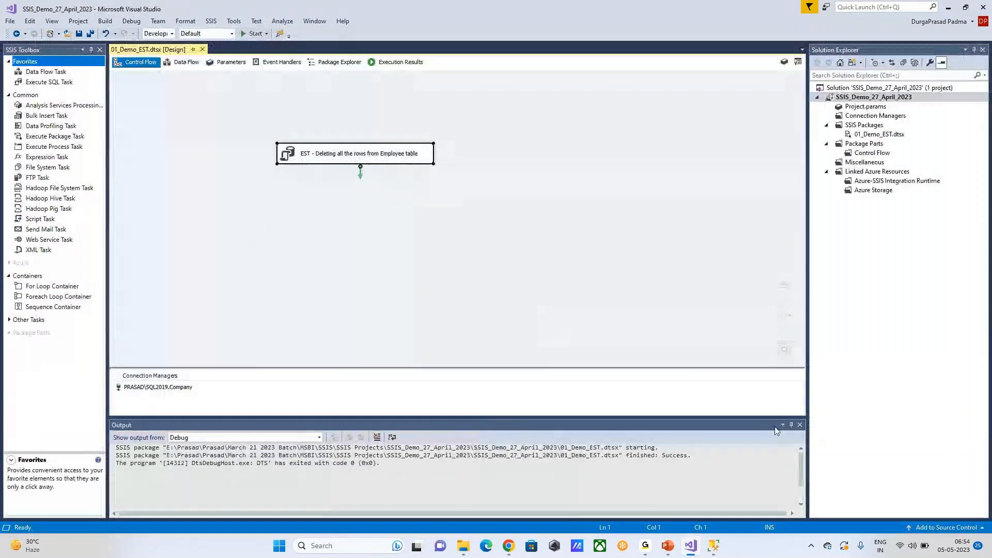
click(800, 425)
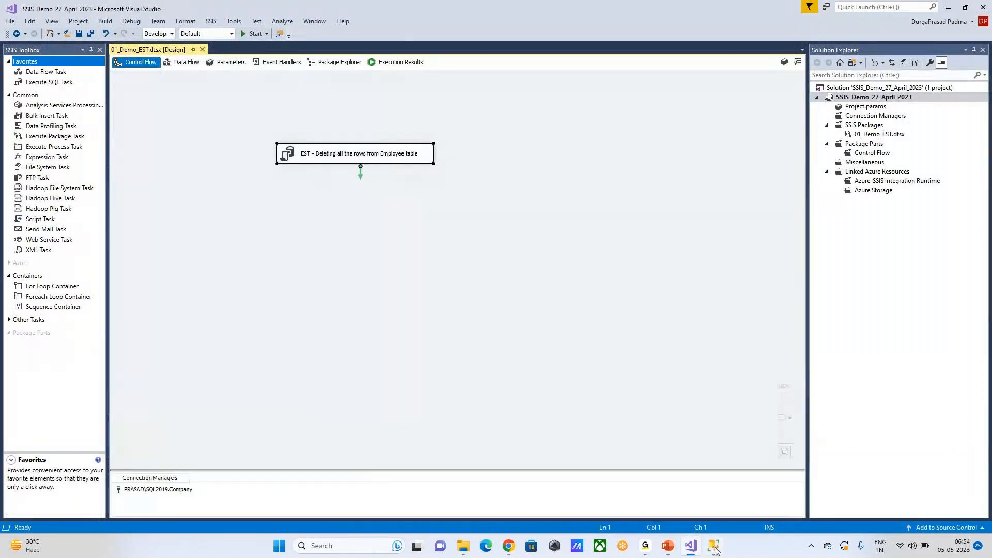
Switch to Management Studio, rerun "Select * from EMPLOYEE" to check the table's rows, and return to Visual Studio
click(714, 547)
click(157, 47)
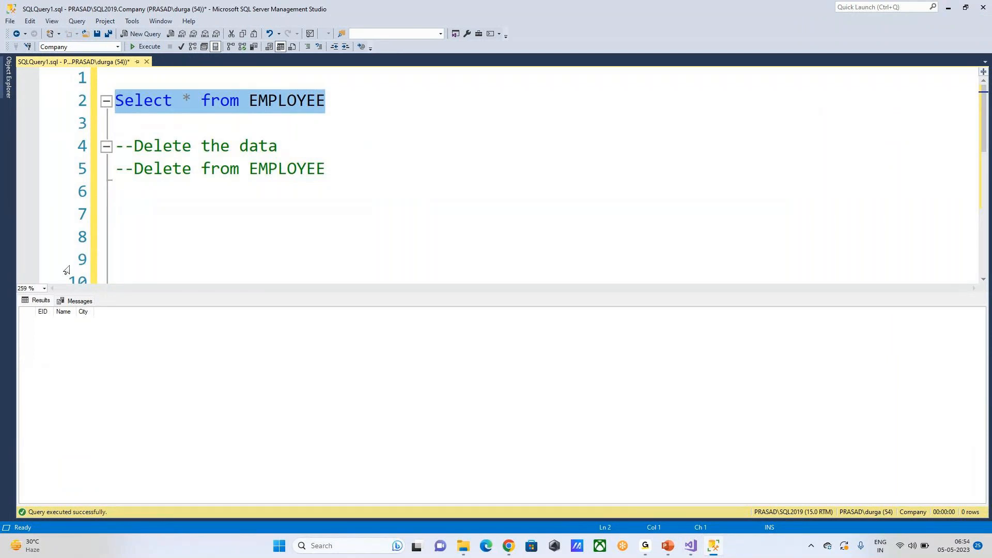
click(691, 544)
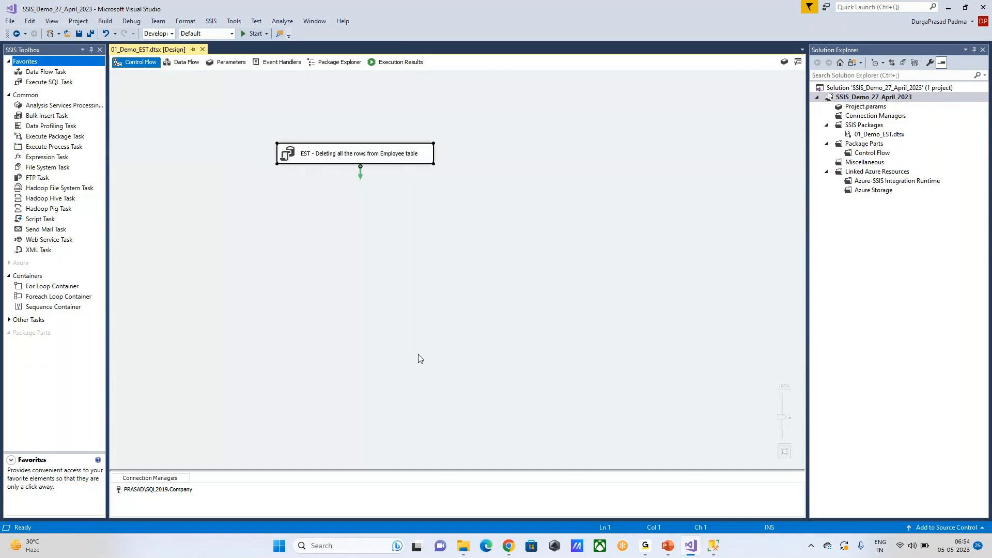
Rename the package's Company database connection manager as Source_CompanyDB and save the package
click(144, 490)
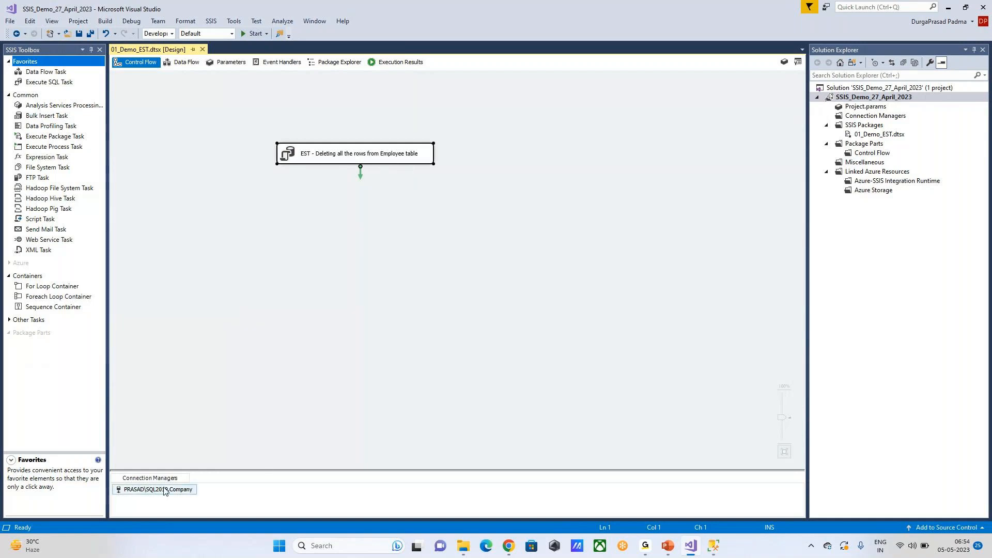
right_click(164, 491)
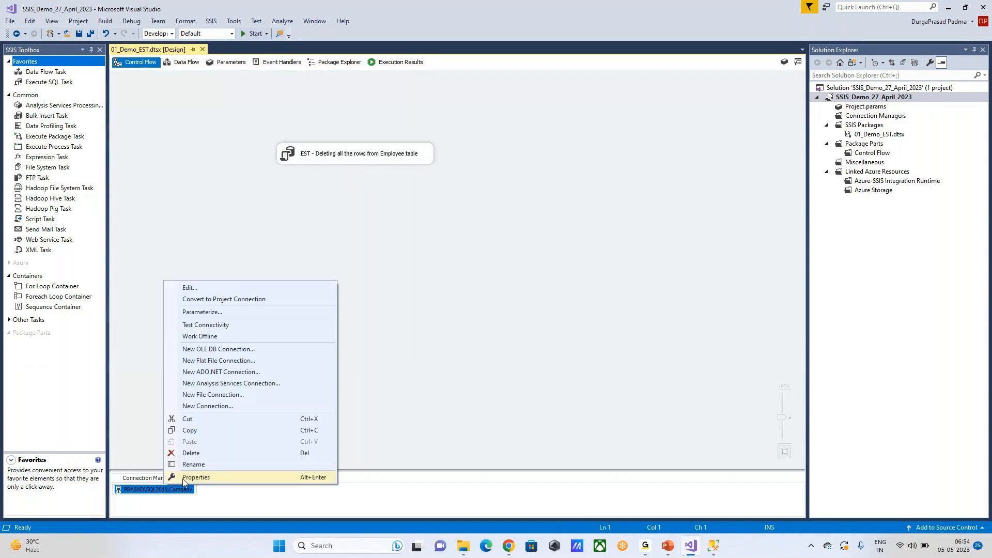
click(206, 468)
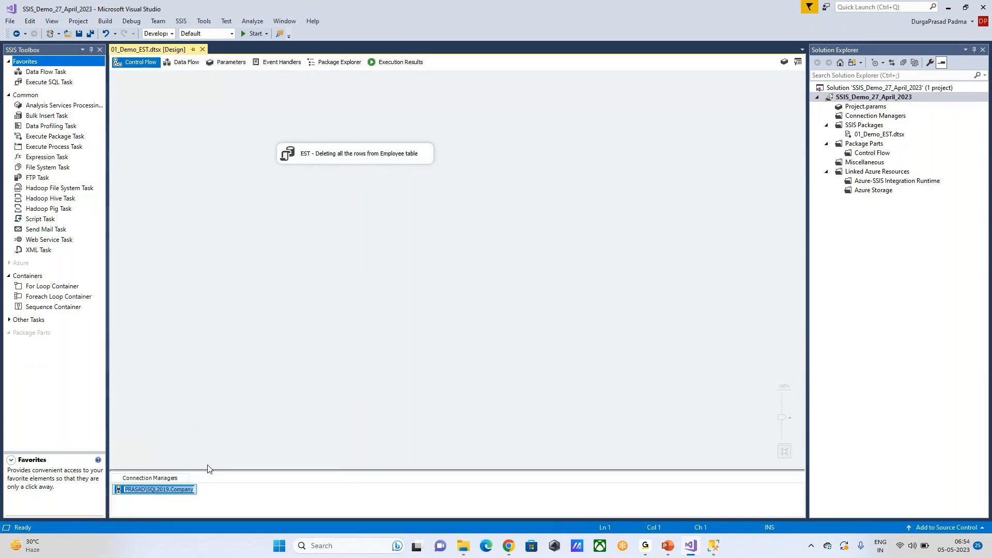
text(Sou)
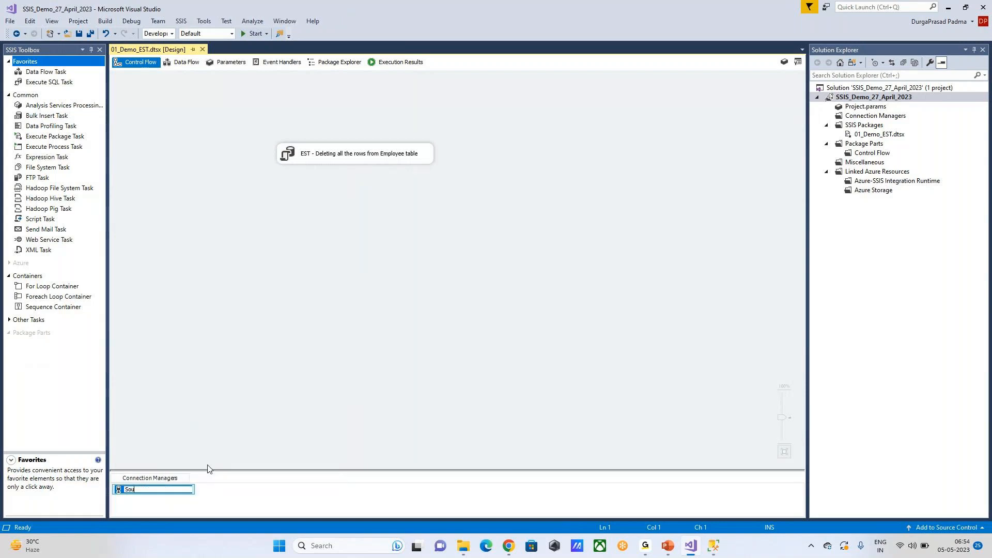
text(rce)
text(_S)
text(ompanyDB)
key(Return)
click(289, 337)
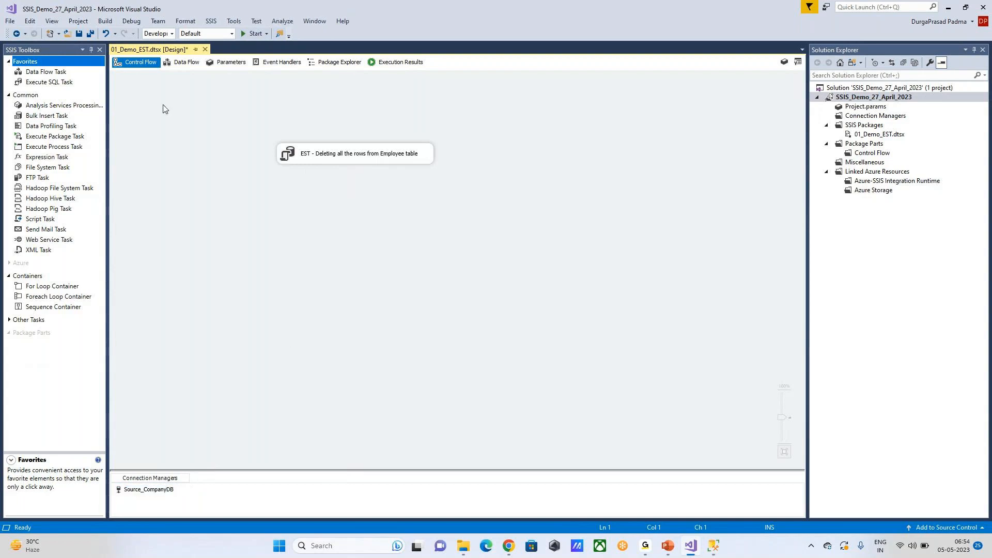
click(81, 36)
Switch to Management Studio and start an "Insert into EMPLOYEE Values" statement on line 7, below the commented-out delete line
click(714, 546)
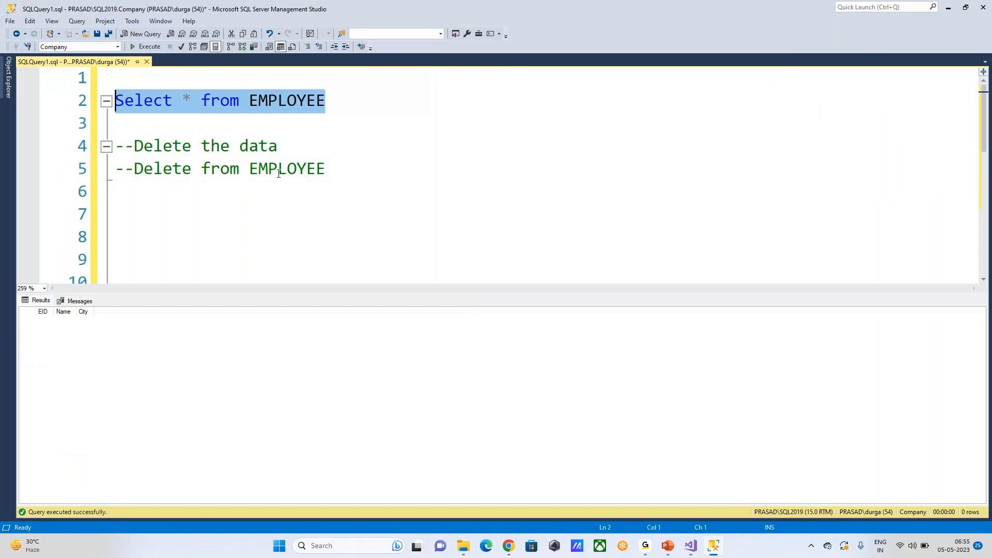
click(128, 214)
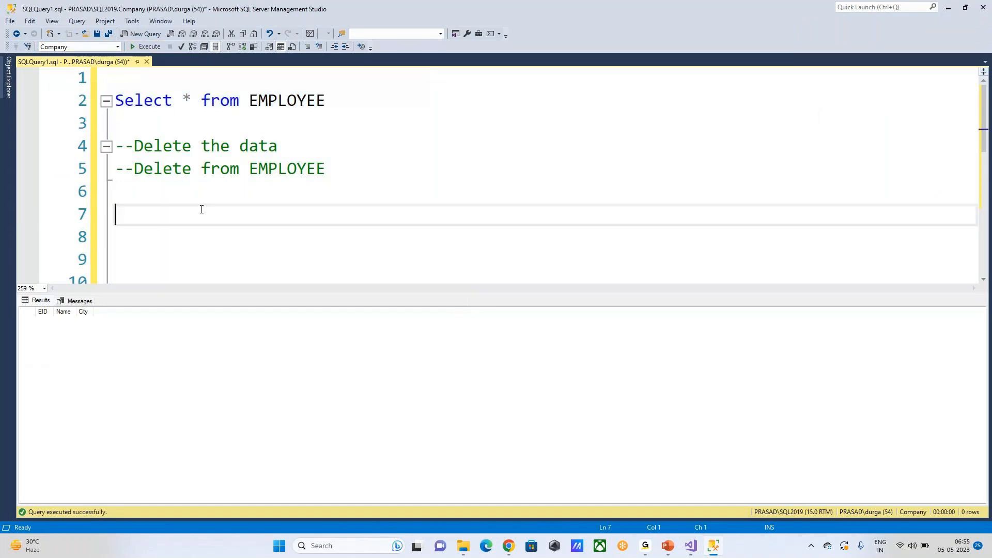
text(Insert into Empl)
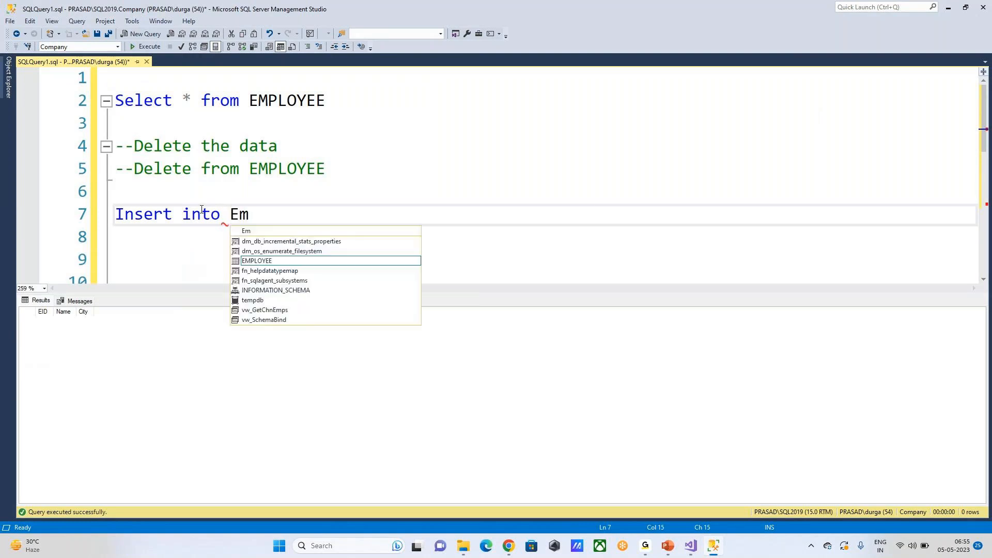
key(Tab)
text(Values)
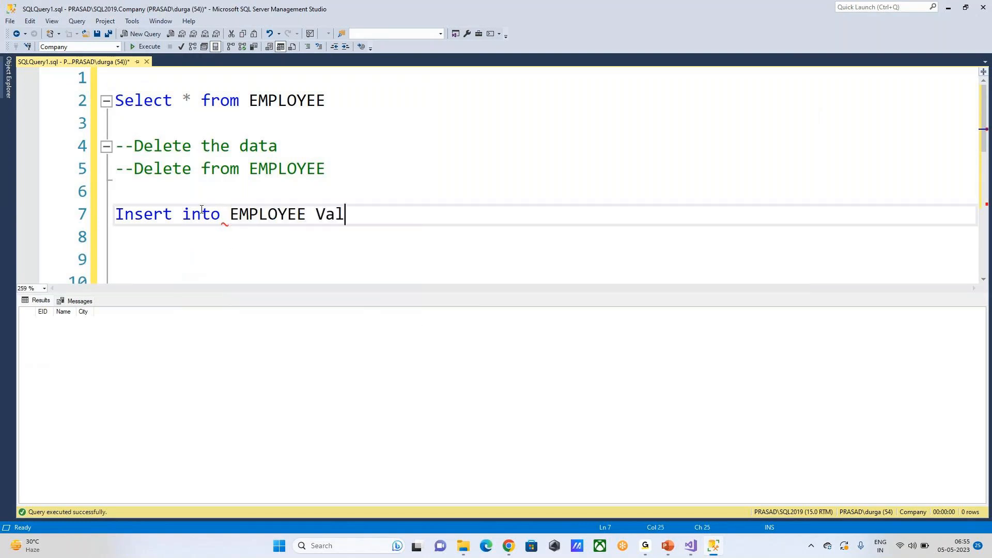
key(Return)
Write the first row of values for the insert statement with ID 1, the employee's first name and city 'Hyd'
text(())
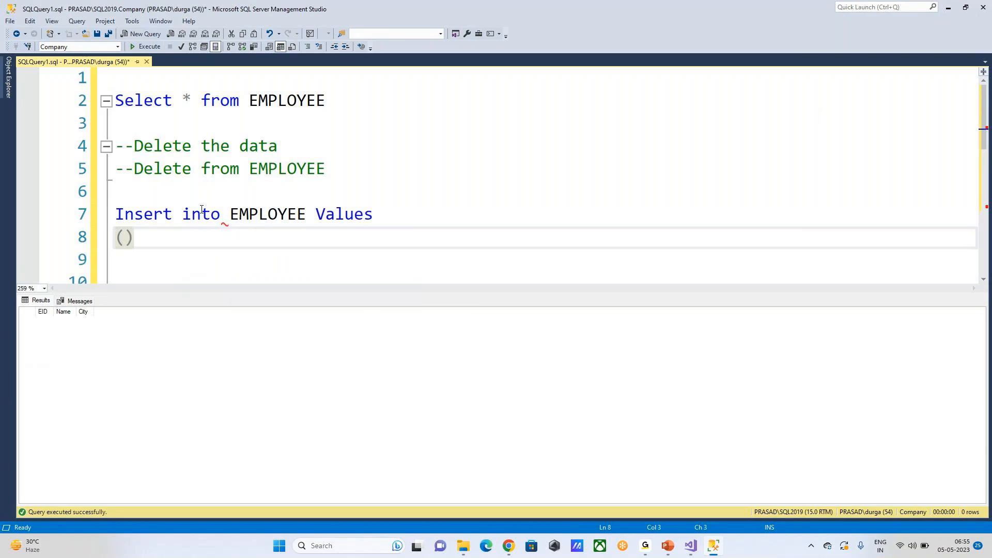
key(Left)
text(1, )
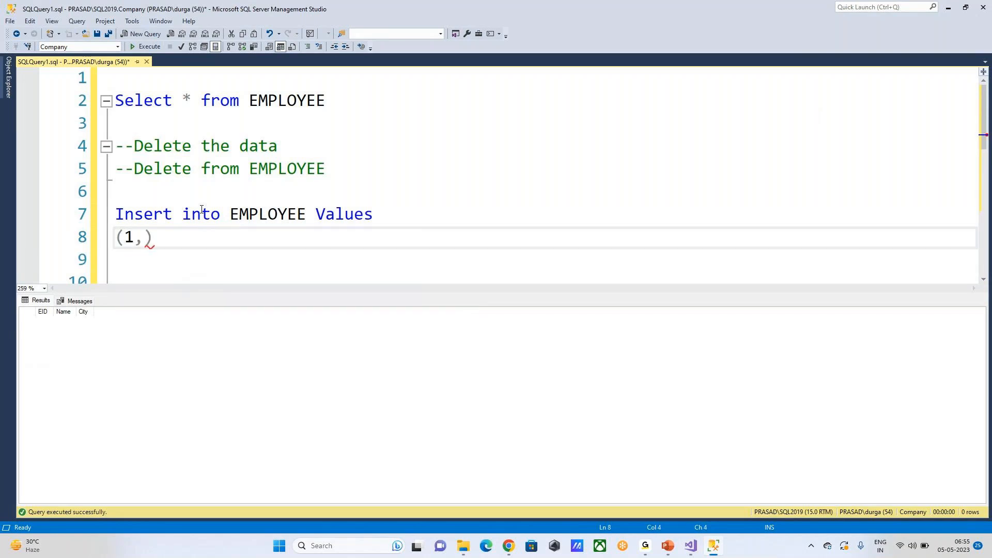
text('Ram')
key(Left)
text(Ram)
key(Right)
text(, '')
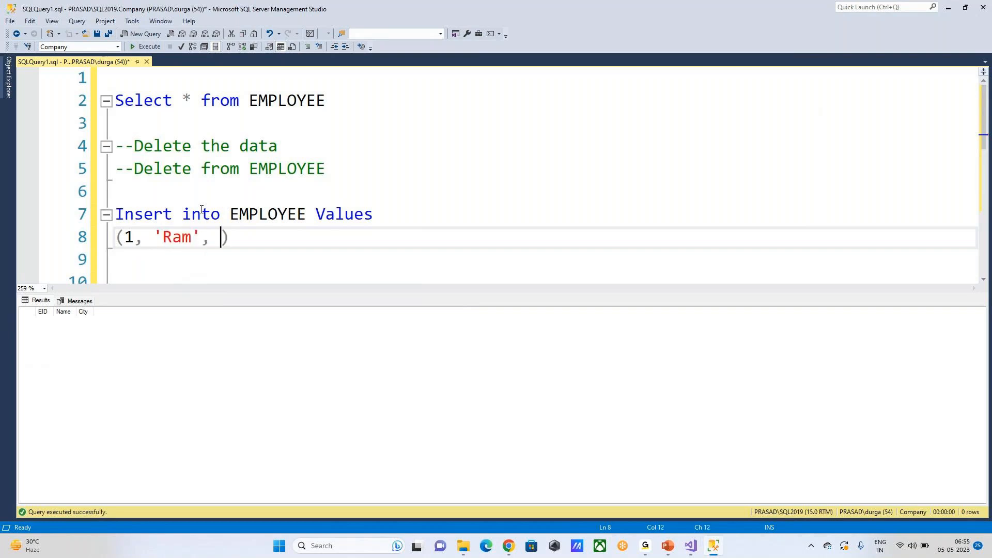
key(Left)
text(Hyd)
key(Right)
key(Right)
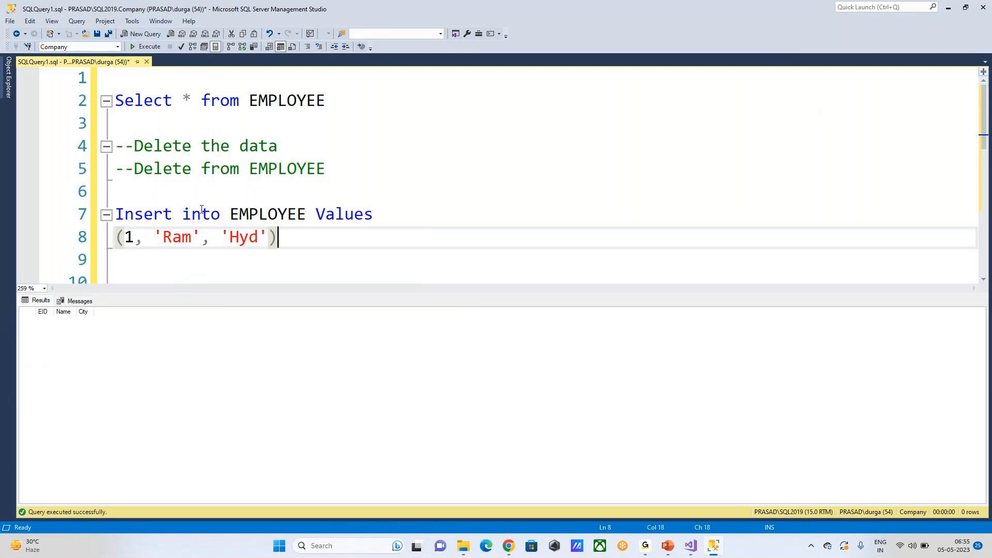
Add a comma and a second row of values with ID 2, the employee's first name and city 'Delhi', ending with a comma
key(Left)
key(Left)
key(Left)
key(Left)
key(Left)
key(Left)
key(Left)
key(Left)
key(Left)
key(Left)
key(Left)
key(Left)
key(Left)
key(Down)
key(Left)
text(,)
key(Return)
text(())
key(Left)
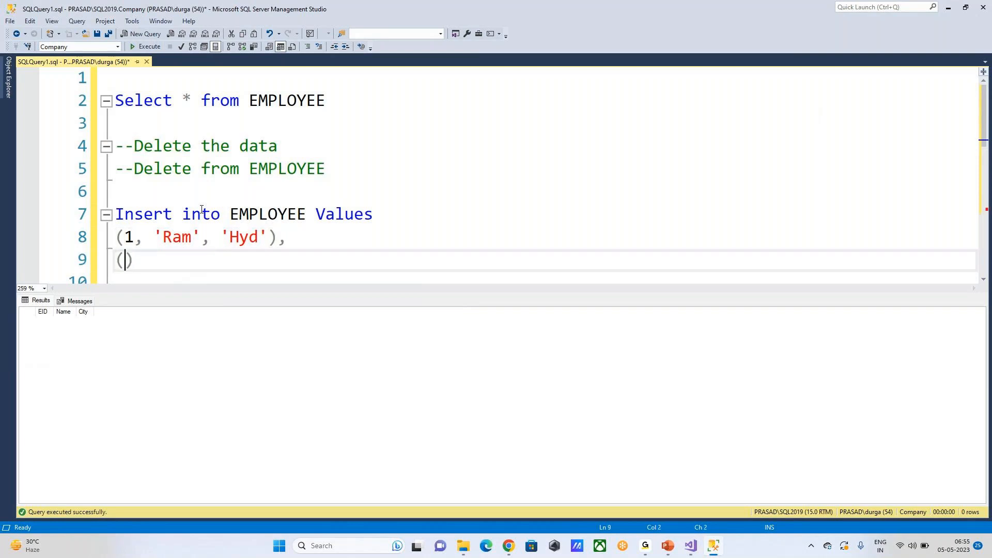
text(2, 'R')
key(Left)
text(Ravi)
key(Right)
text(, '')
key(Left)
text(F)
key(BackSpace)
text(Delhi)
key(Right)
key(Right)
text(,)
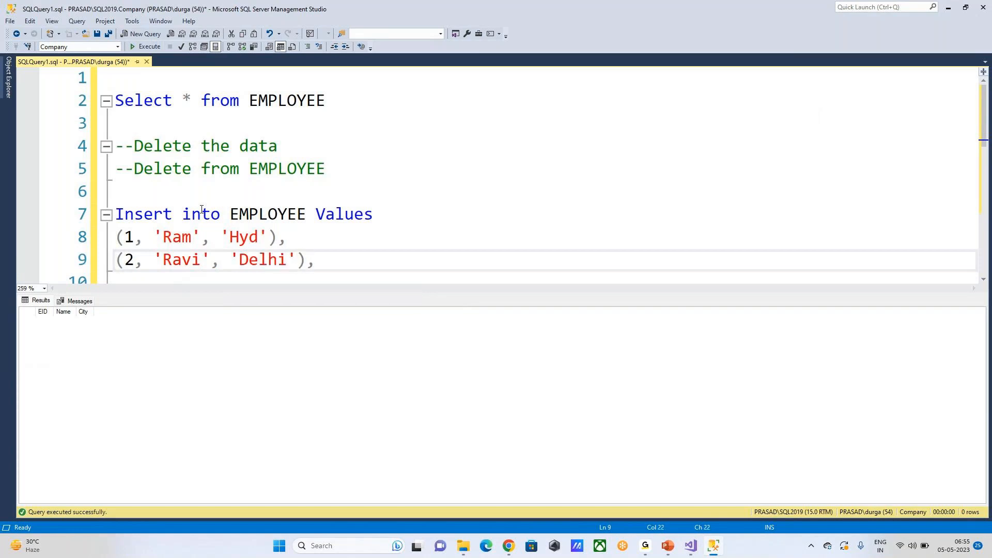
Add the third row of values with ID 3, the employee's first name and city 'Pune'
key(Return)
text((3)
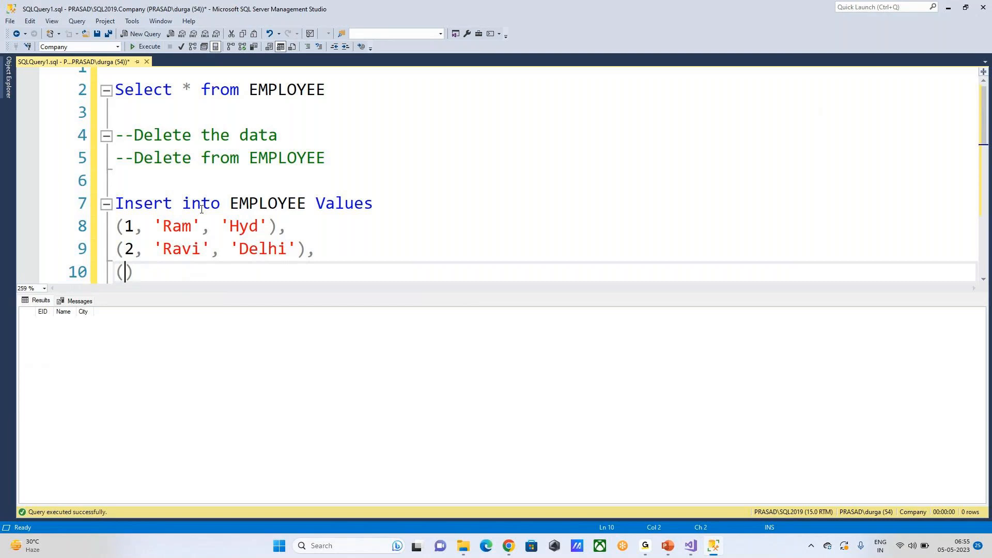
text(, 'A)
text(nu', )
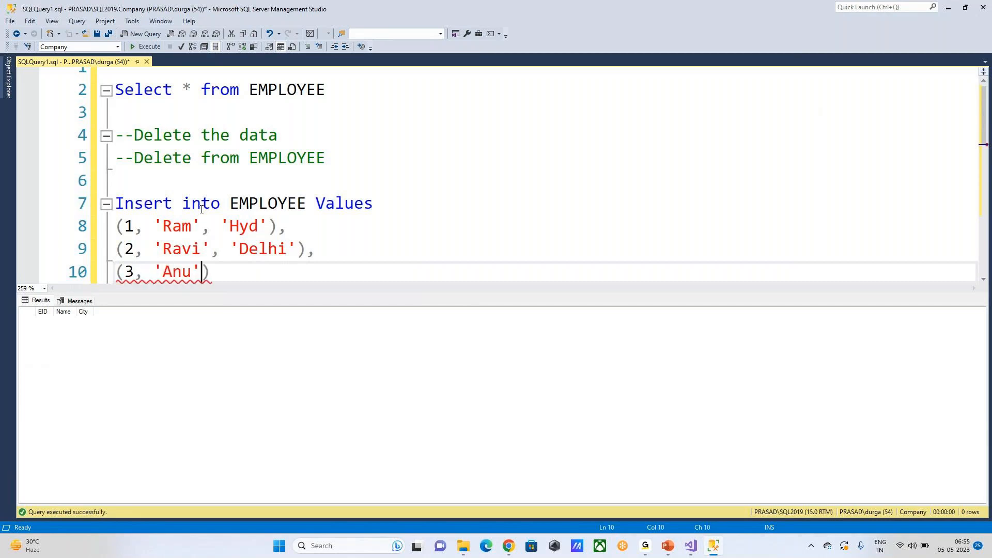
text('Pune)
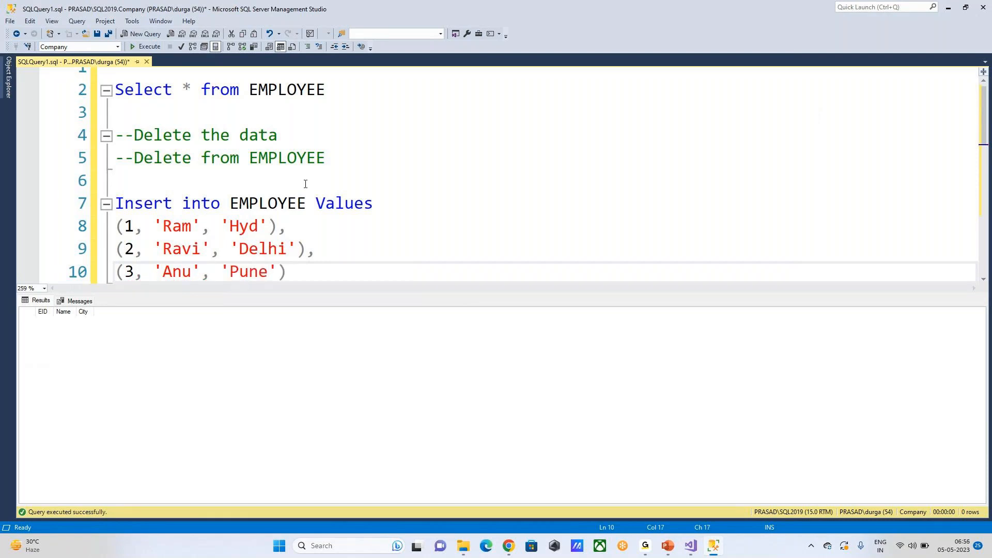
Copy the complete four-line "Insert into EMPLOYEE Values" statement
scroll(362, 181, down, 1)
drag(363, 199, 115, 136)
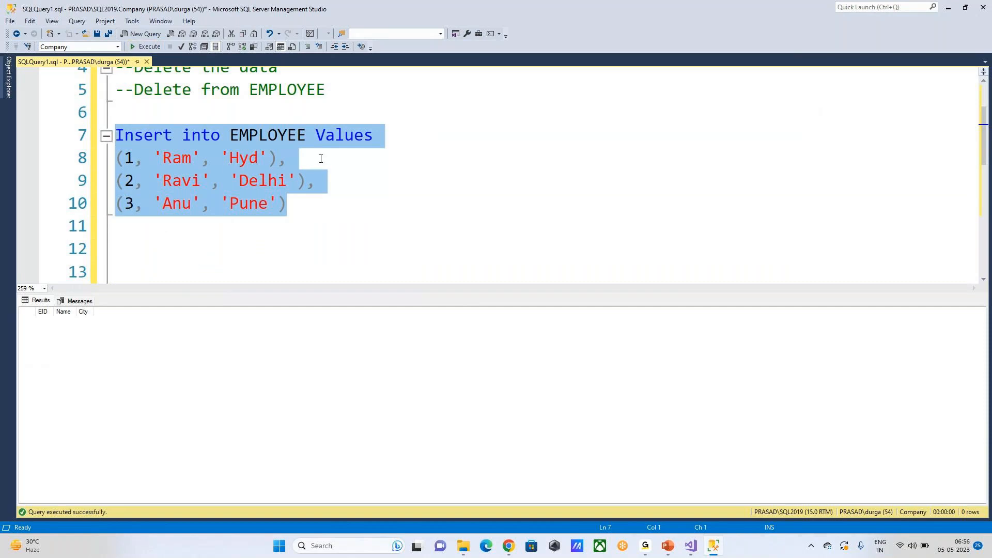
right_click(221, 154)
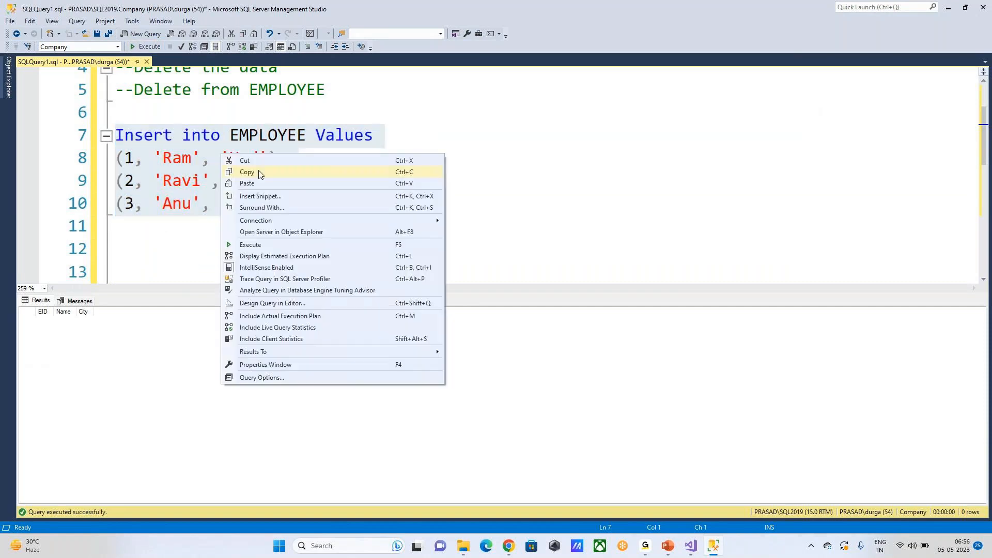
click(259, 172)
Switch to Visual Studio and add a second Execute SQL Task below the employee deletion task on the control flow
key(alt+Tab)
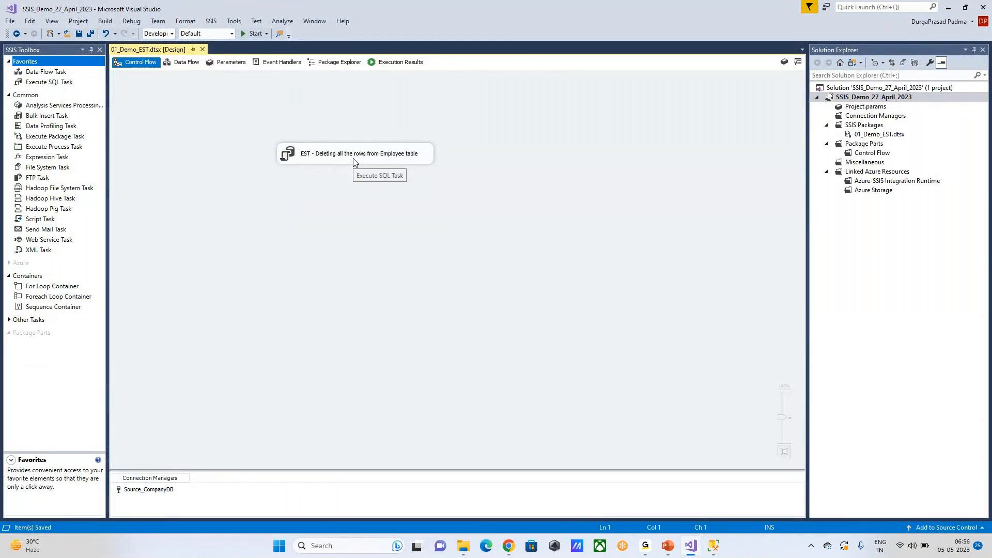
drag(49, 81, 343, 192)
click(381, 203)
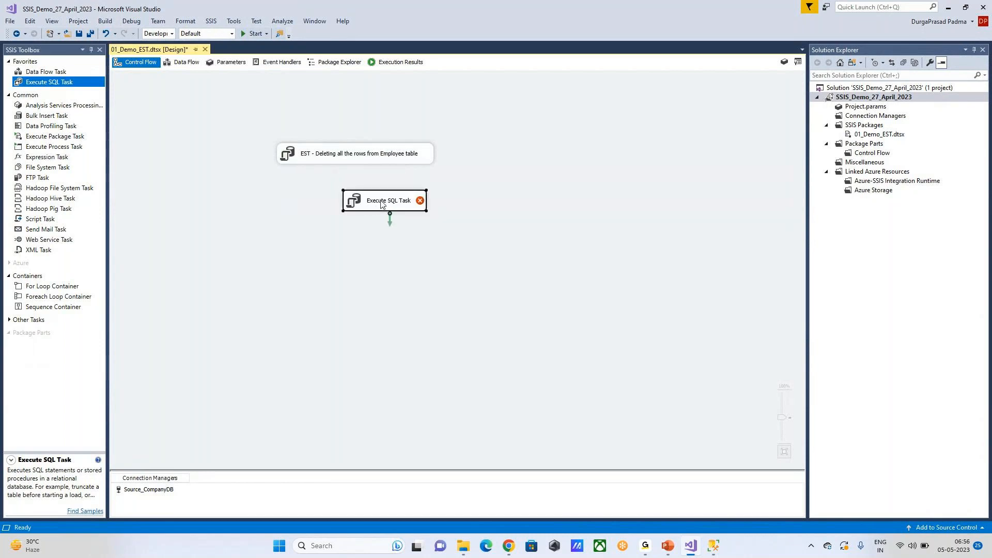
Open the new Execute SQL Task for editing and set its connection to Source_CompanyDB
double_click(381, 203)
click(584, 296)
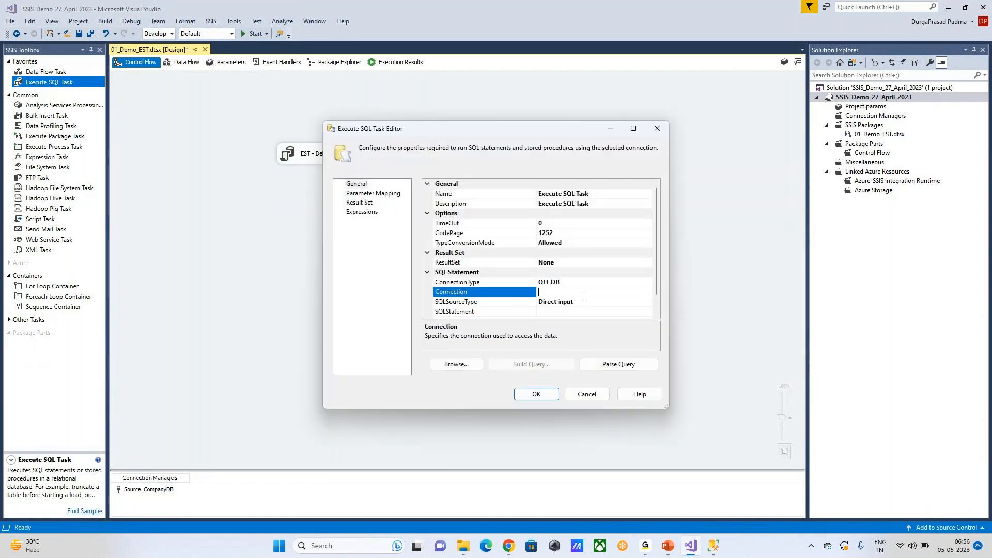
click(646, 292)
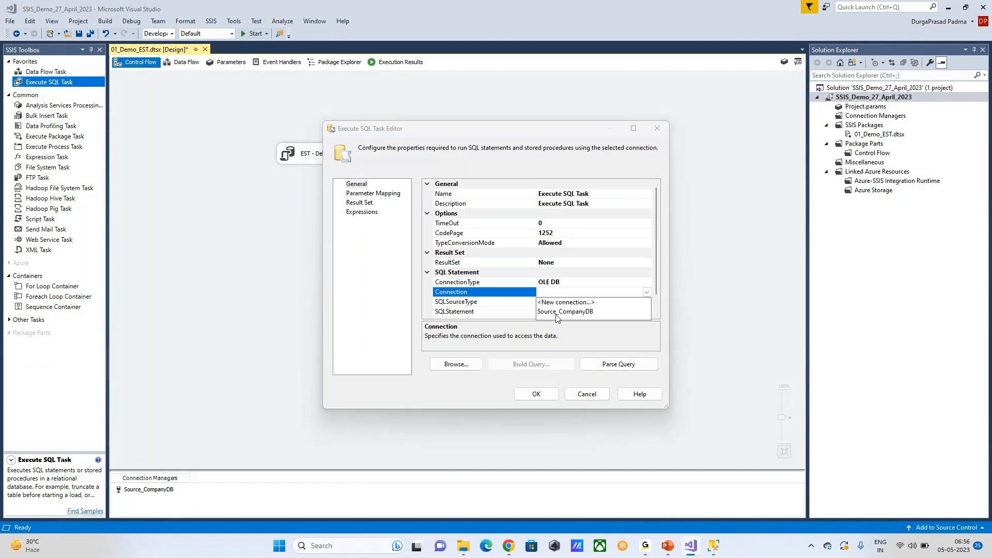
click(605, 311)
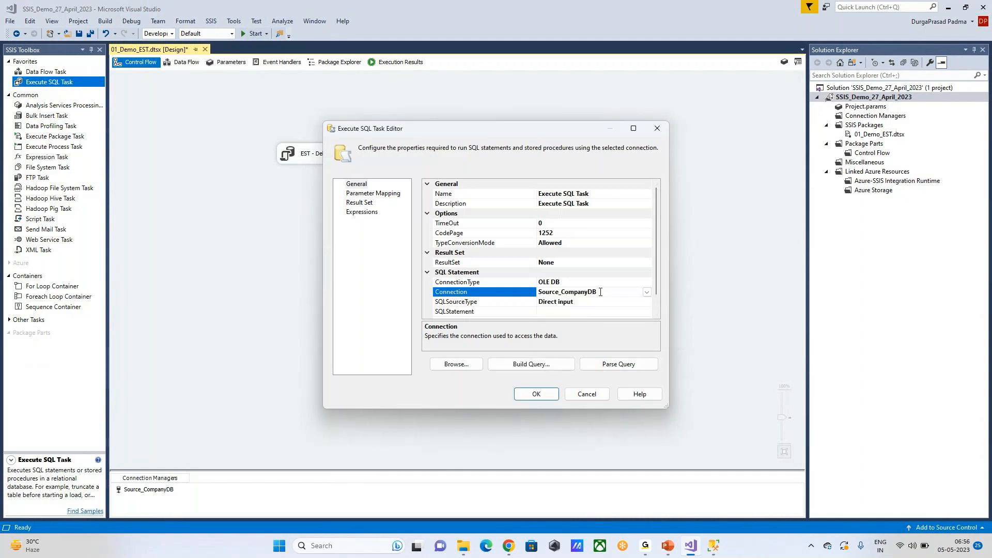
Paste the copied three-row EMPLOYEE insert statement as the task's SQLStatement and accept the task settings
click(557, 311)
click(646, 312)
key(ctrl+v)
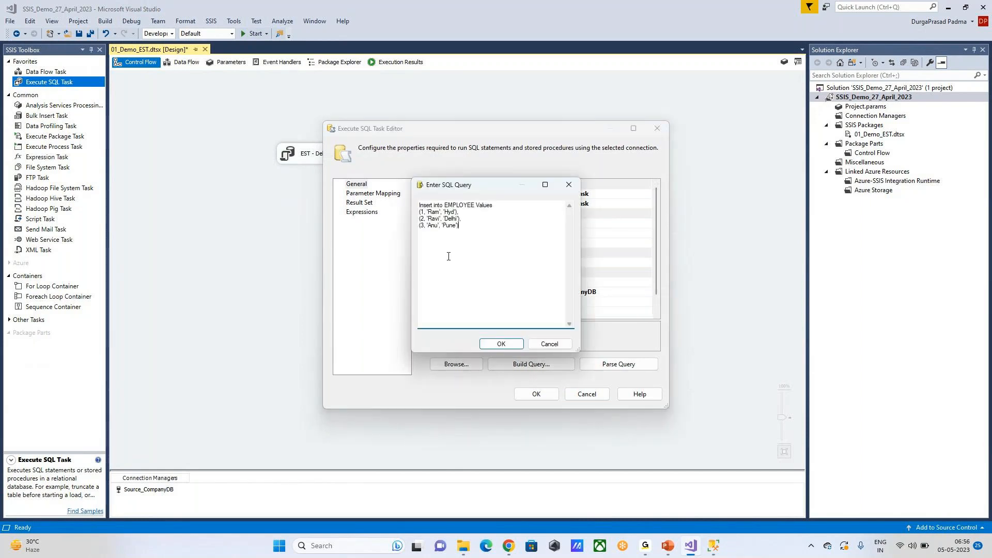
click(500, 343)
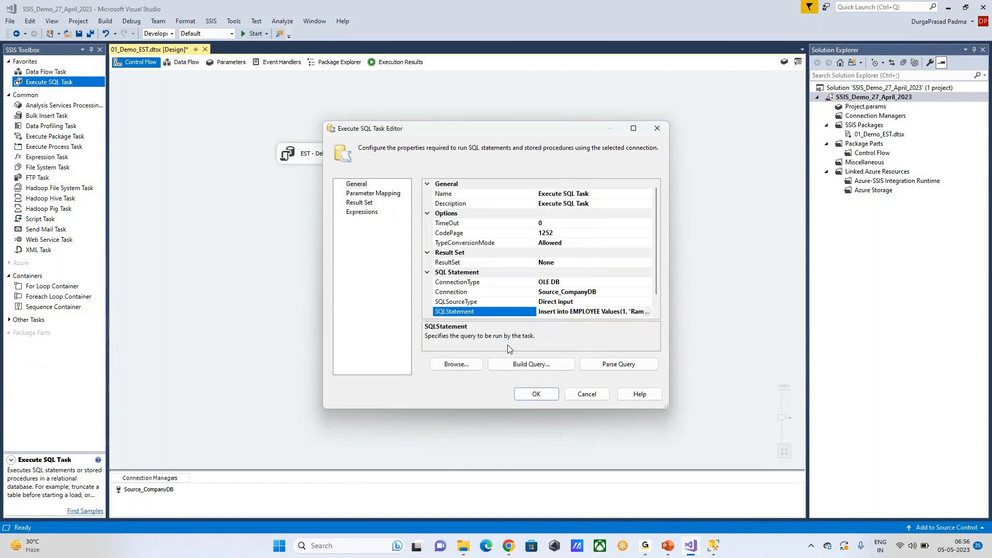
click(548, 396)
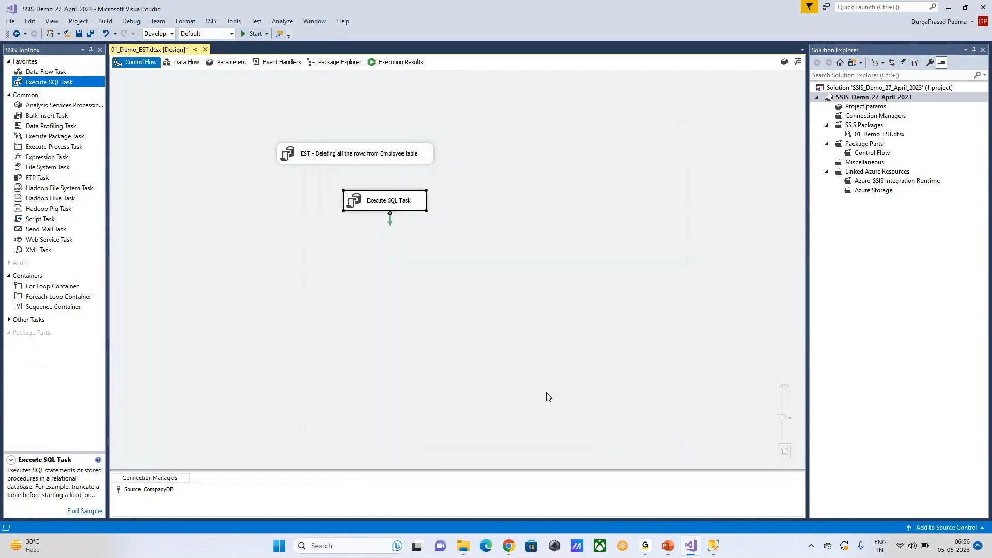
Move the new Execute SQL Task farther below the employee deletion task and disable the deletion task
drag(392, 209, 334, 218)
right_click(327, 209)
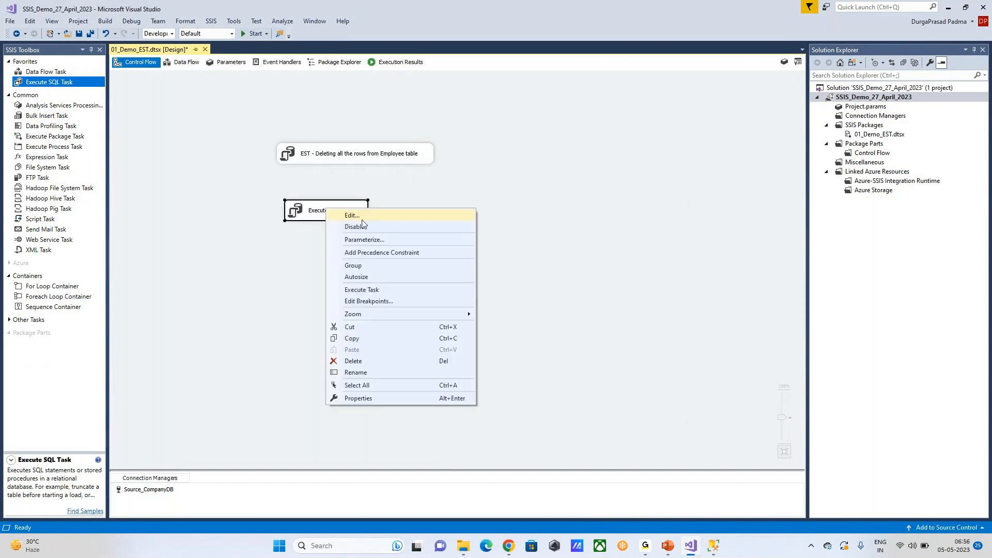
click(326, 155)
click(331, 156)
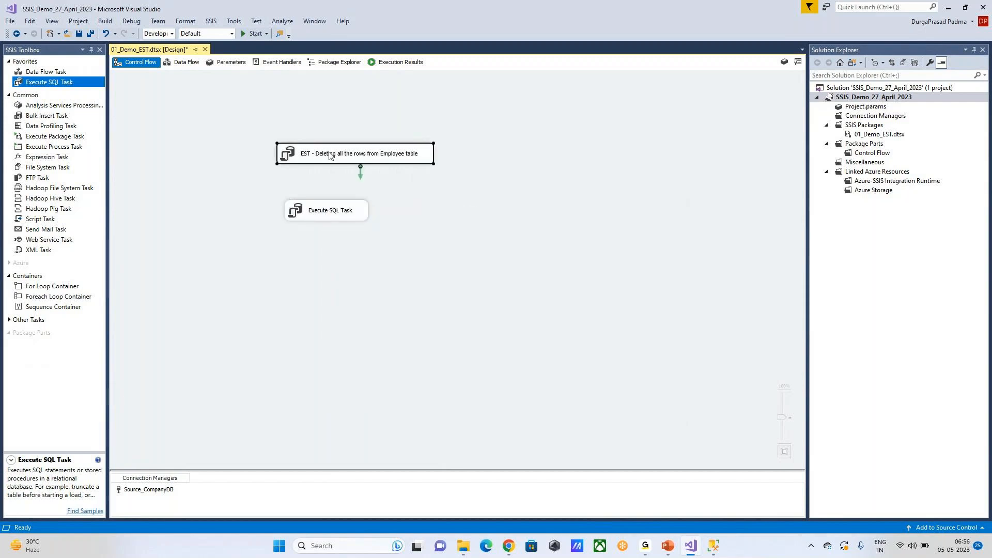
right_click(340, 151)
click(382, 171)
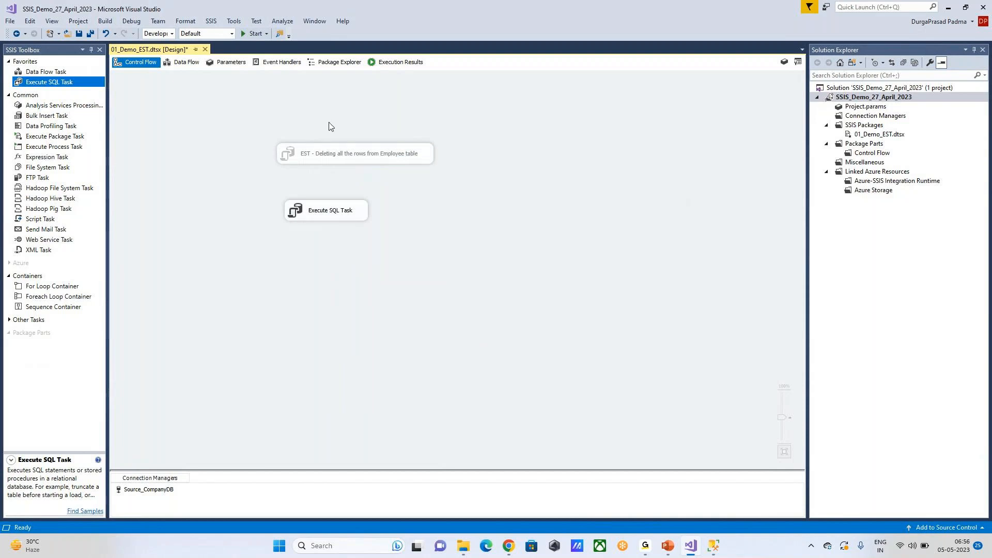
Rename the second Execute SQL Task as "EST - Inserting some data into Employee table"
click(331, 212)
right_click(331, 212)
click(380, 376)
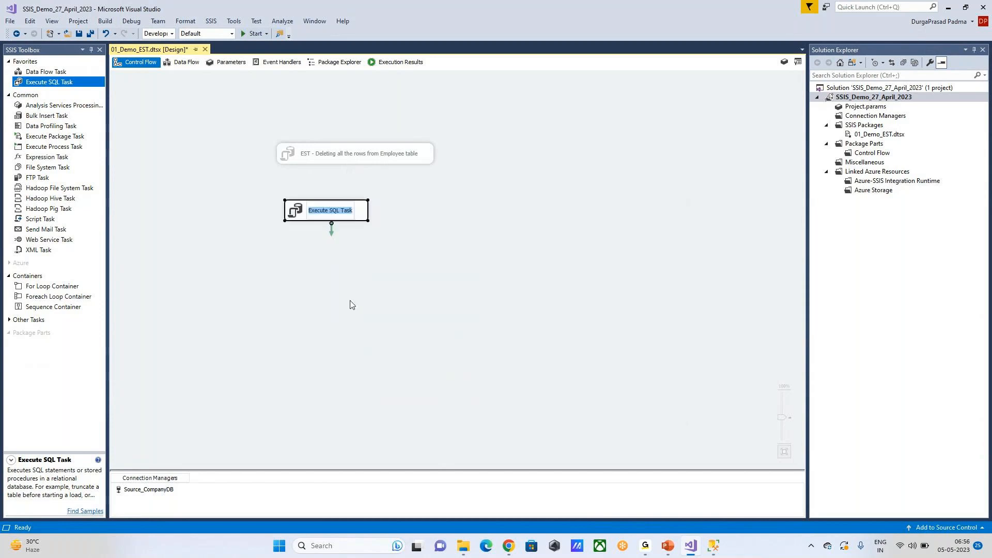
text(EST)
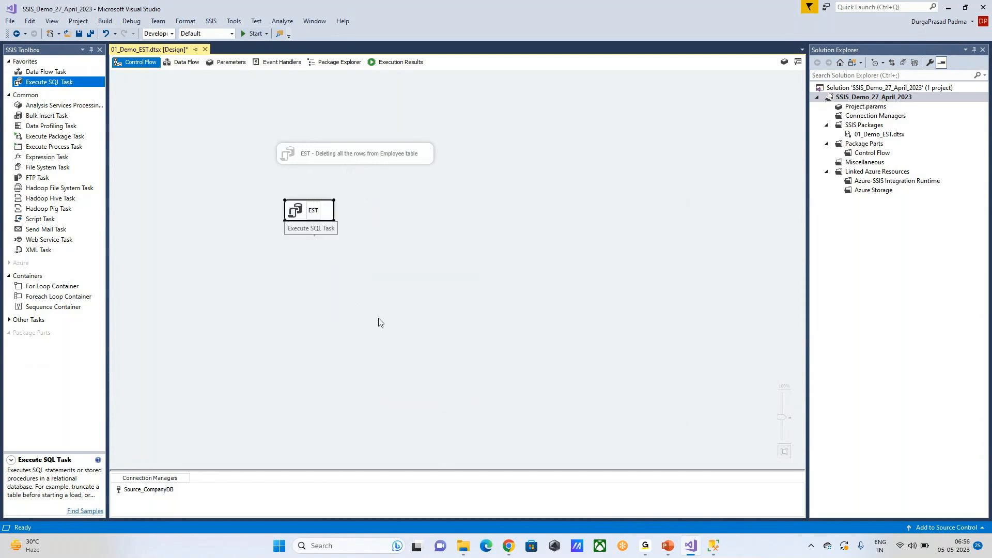
text( - Inserting t)
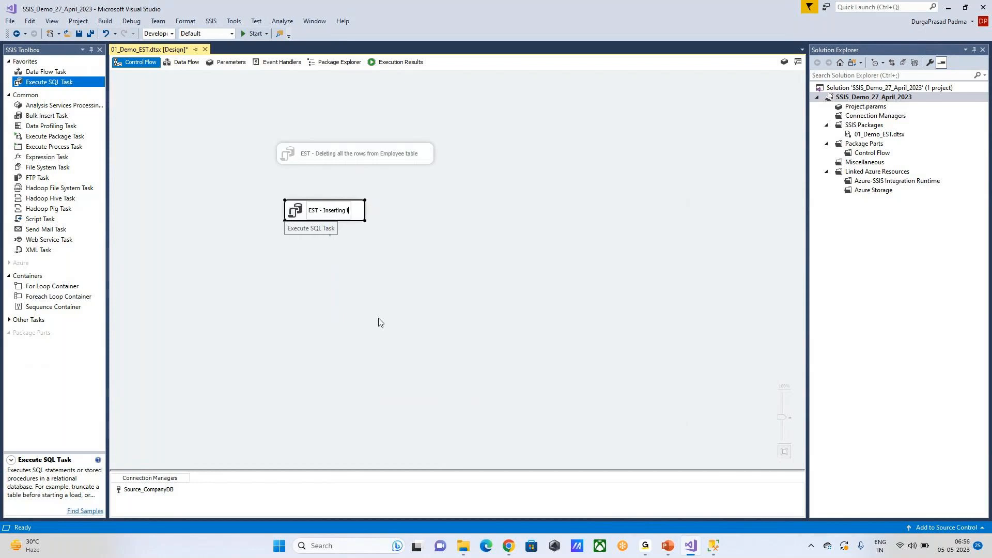
key(BackSpace)
text(some data)
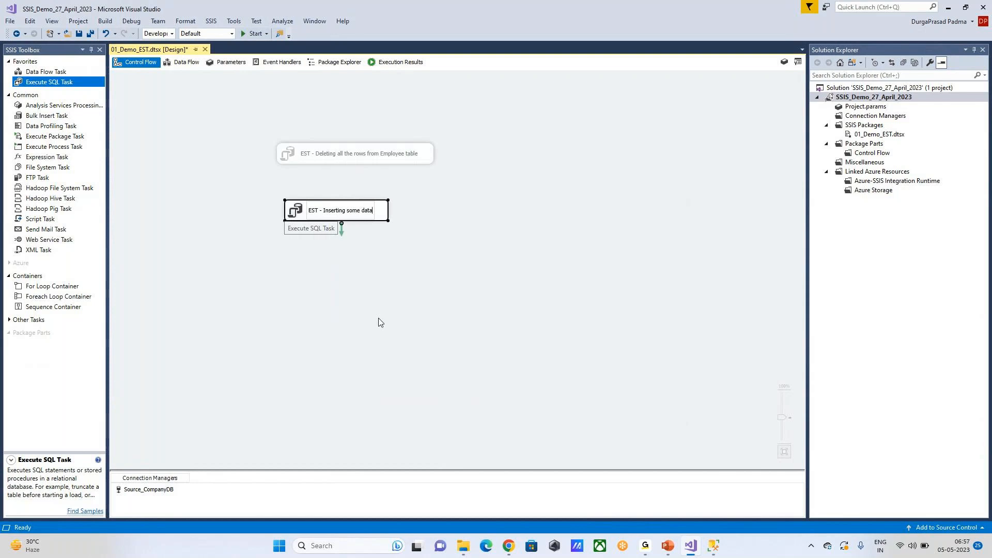
text( into)
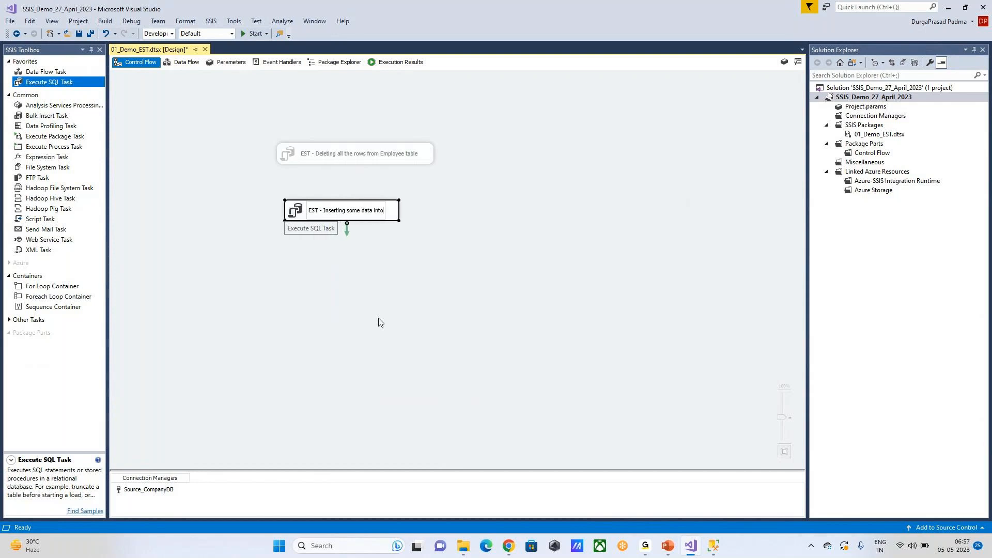
text( Employee table)
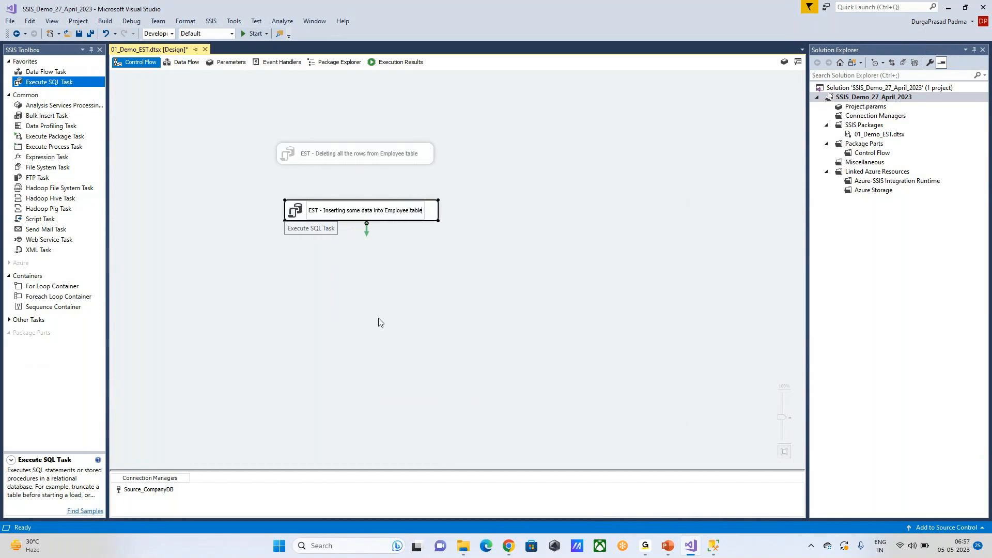
click(380, 323)
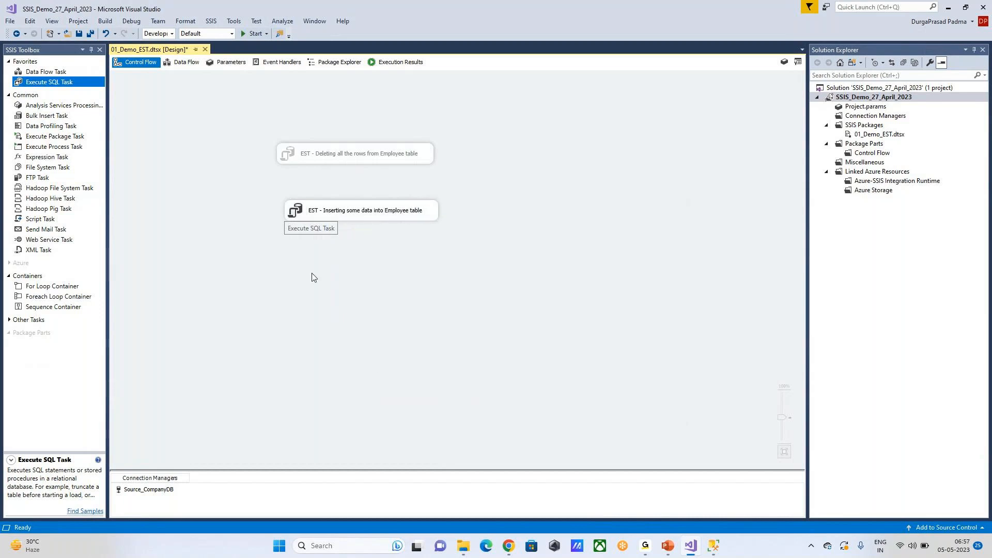
Realign the insertion task beneath the deletion task and save all project files
mouse_move(394, 210)
mouse_down()
mouse_move(369, 215)
mouse_move(379, 215)
mouse_up()
click(494, 207)
click(469, 198)
click(90, 35)
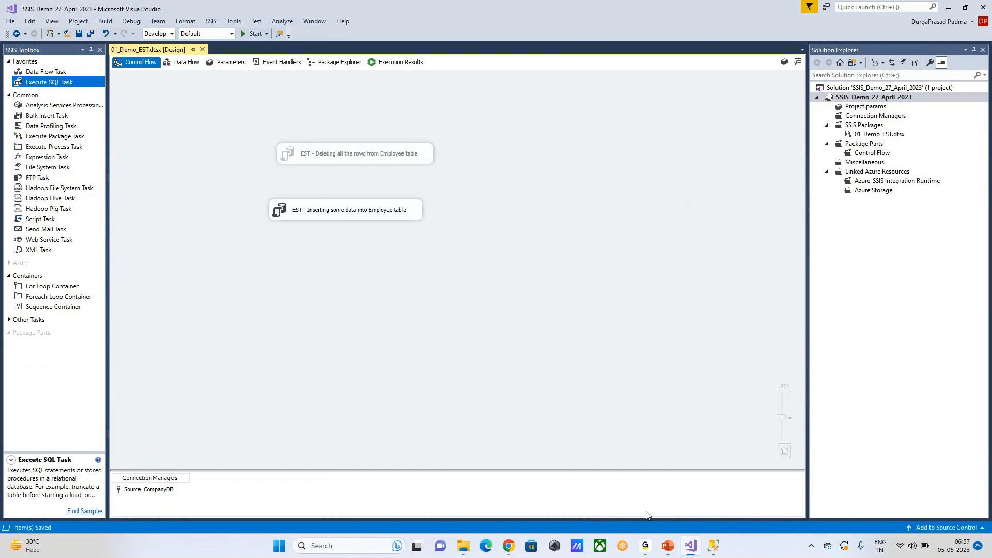
Switch to SQL Server Management Studio and select the "Select * from EMPLOYEE" statement in the query
click(713, 545)
click(385, 197)
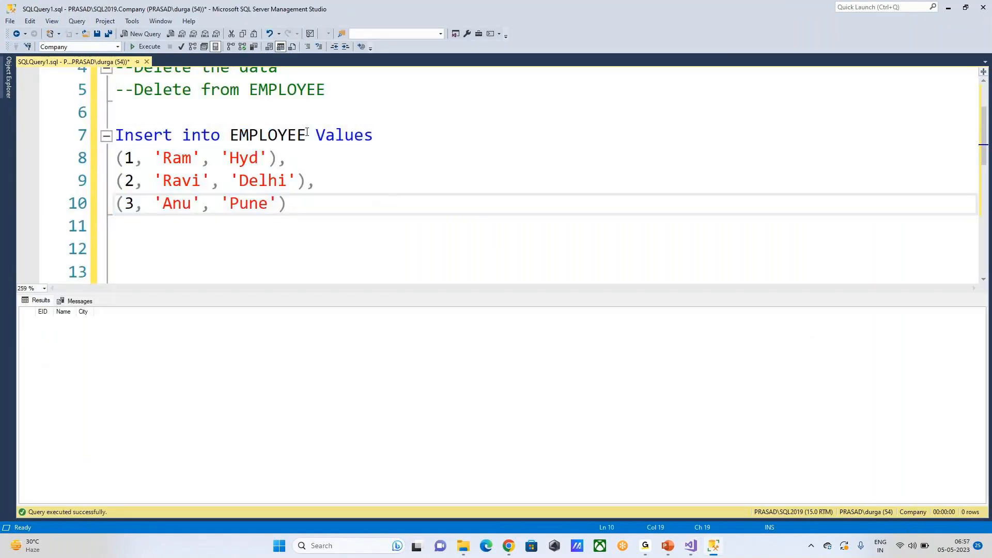
scroll(304, 135, up, 2)
drag(328, 102, 115, 102)
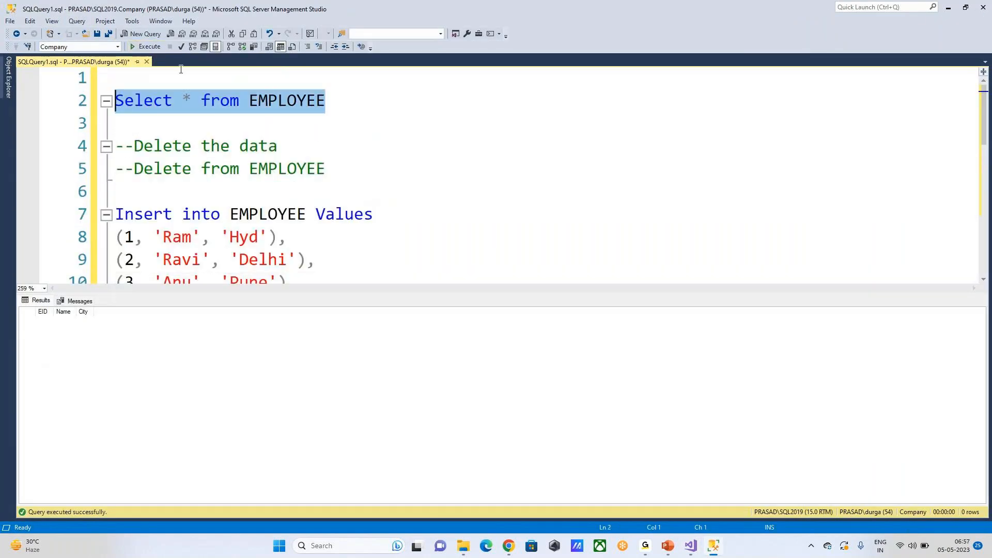
Return to Visual Studio, run the package with only the insertion task enabled, and show its execution progress
key(alt+Tab)
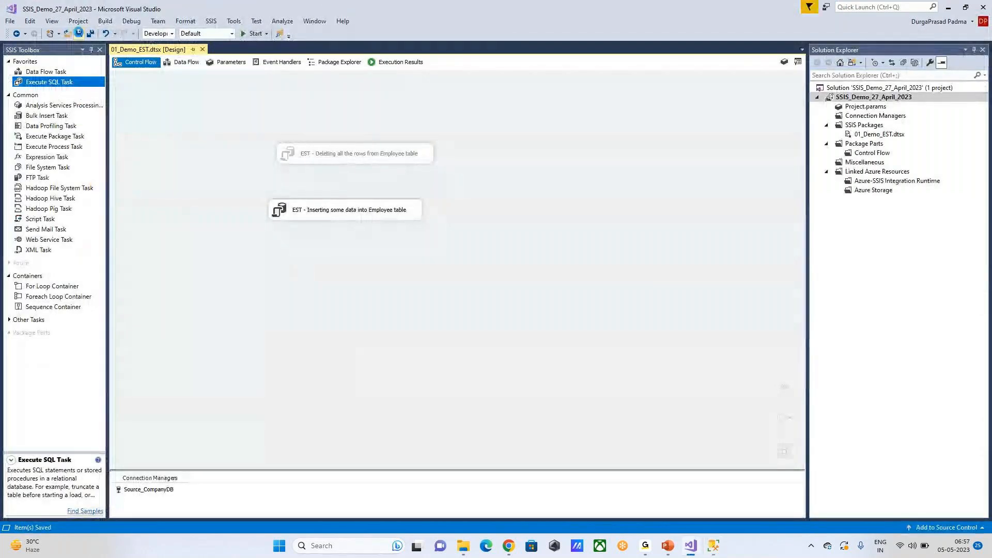
click(254, 34)
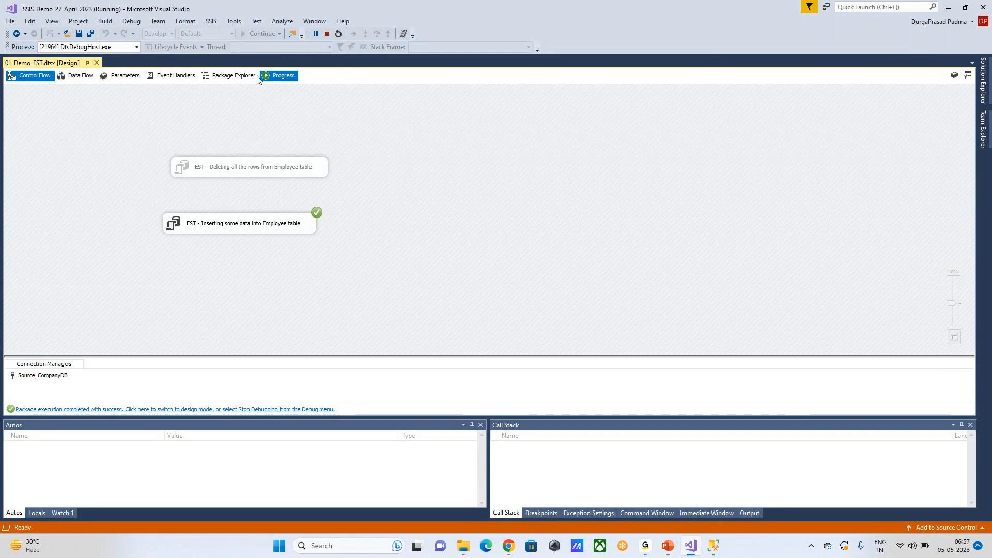
click(78, 75)
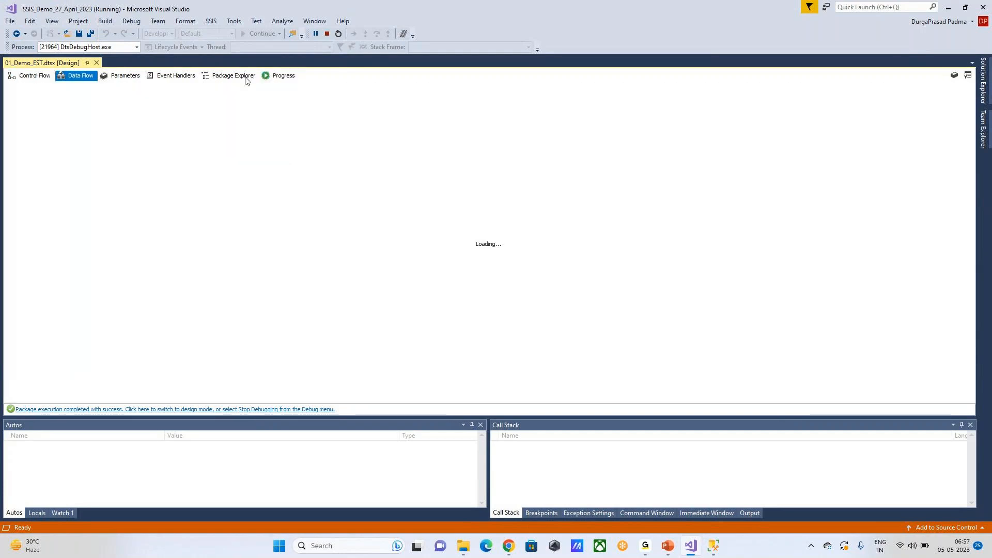
click(284, 76)
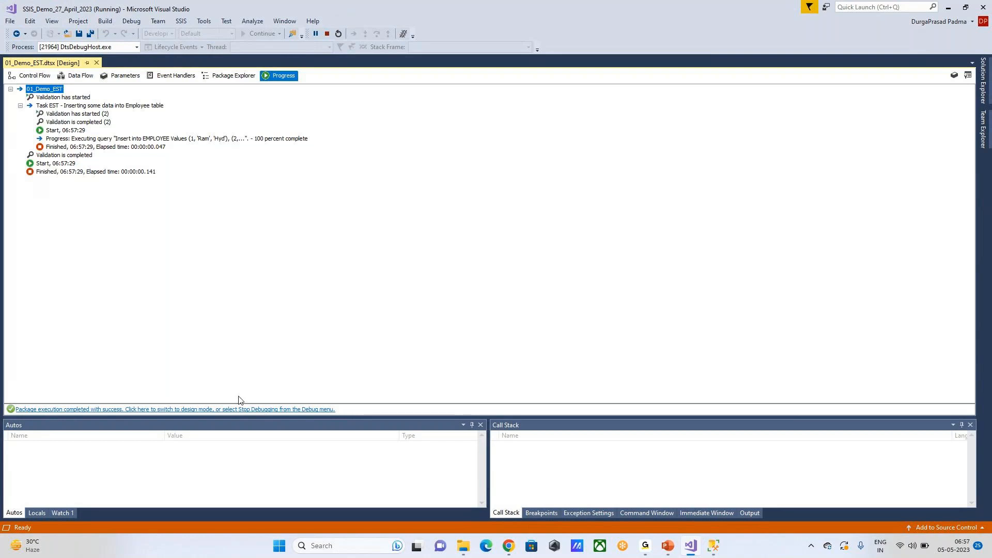
End the package's debug run, return to the control flow design, and save all files
click(234, 412)
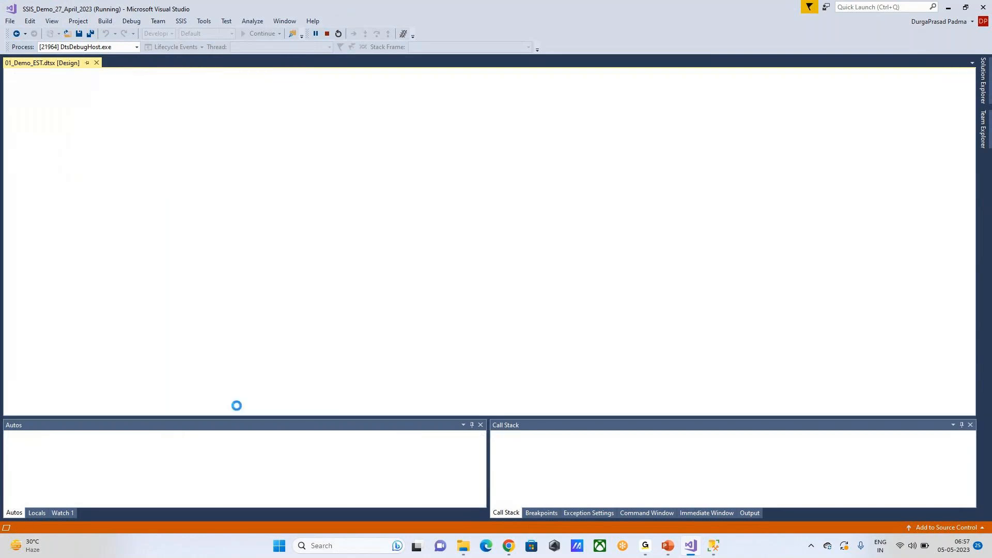
click(147, 64)
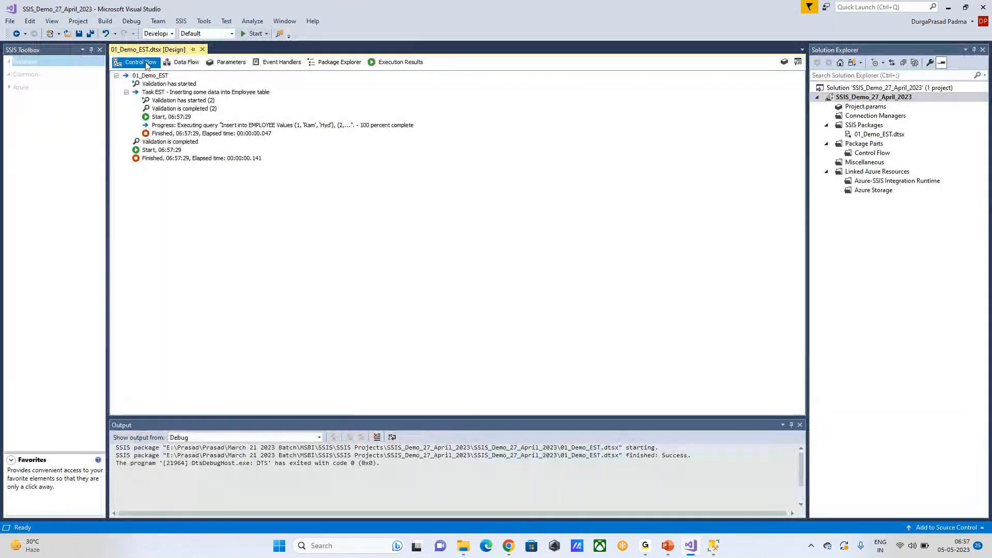
click(90, 34)
Switch to SQL Server Management Studio, run the selected EMPLOYEE query, and check the returned rows
click(713, 545)
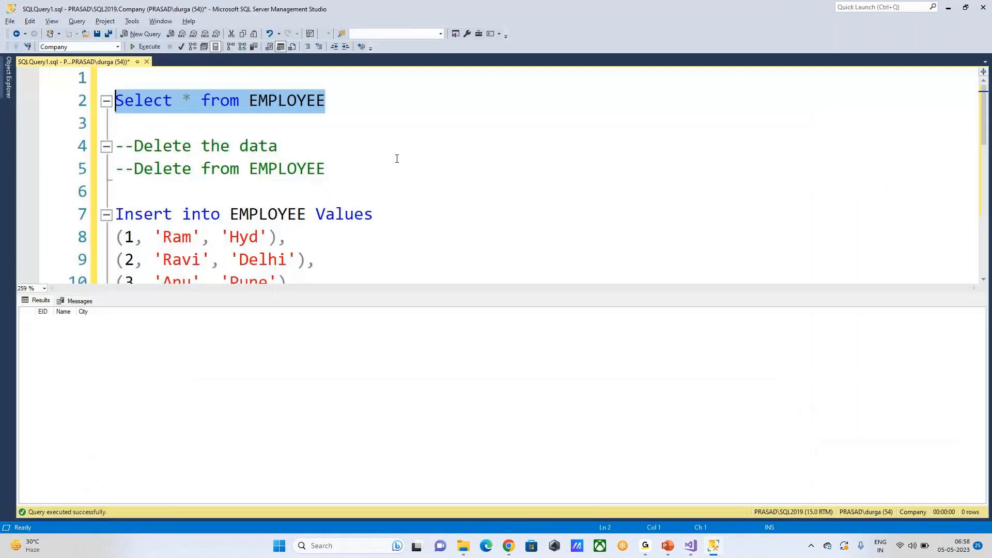
click(160, 50)
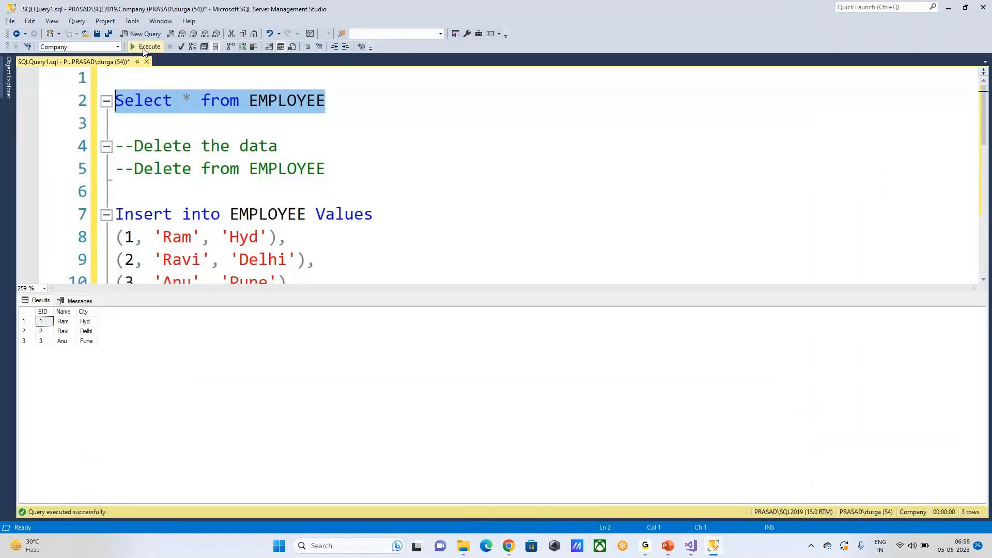
click(62, 322)
click(86, 341)
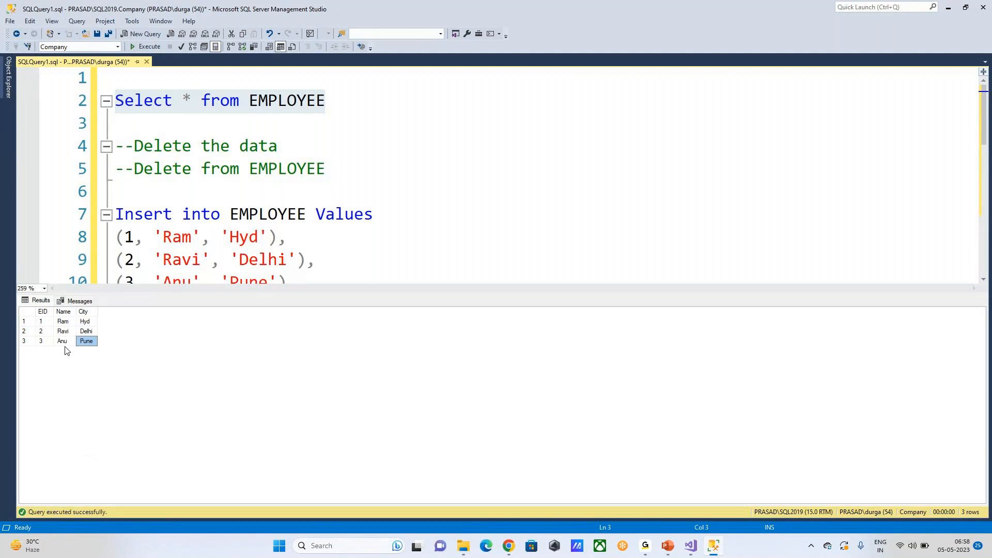
Switch to Visual Studio and examine the insertion task's validation and execution entries in the package's execution results
click(692, 545)
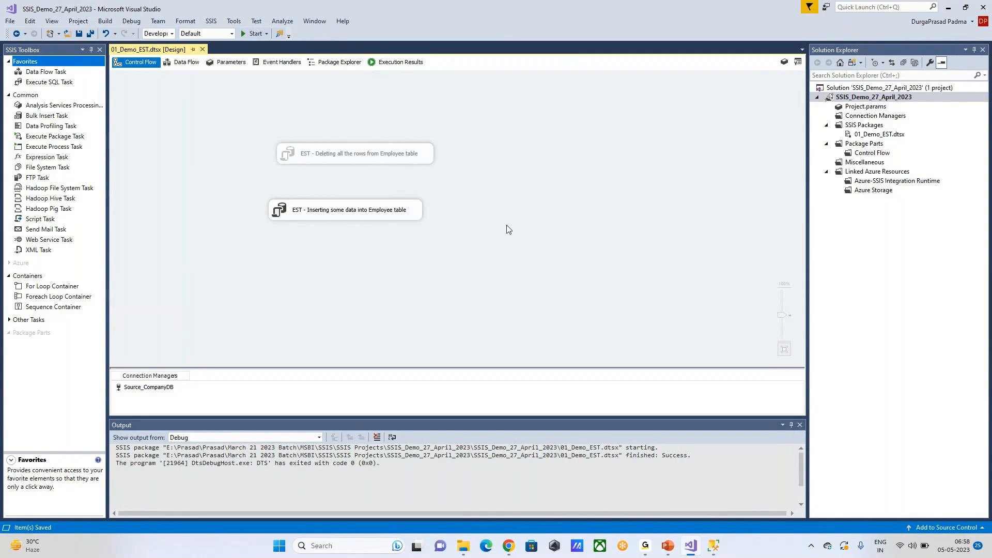
click(397, 63)
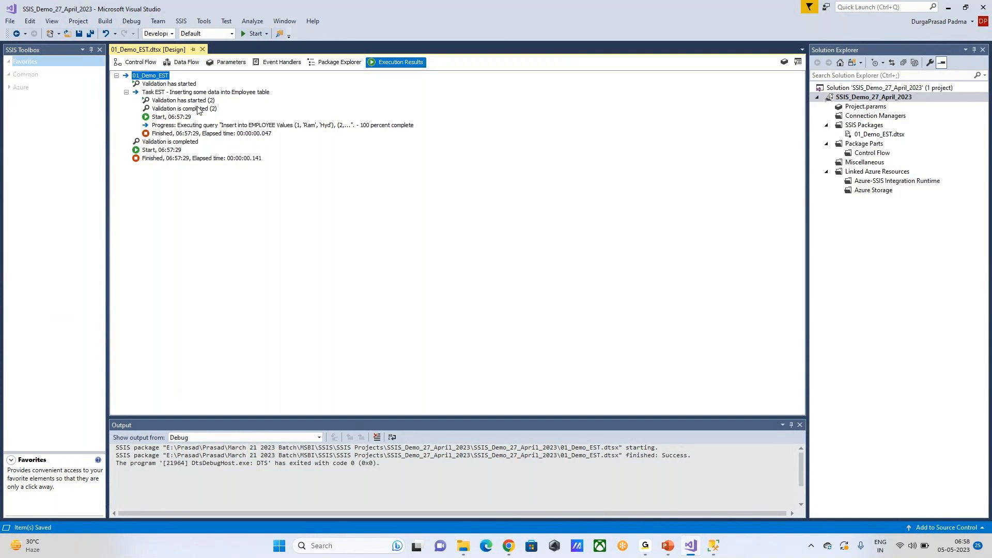
click(163, 102)
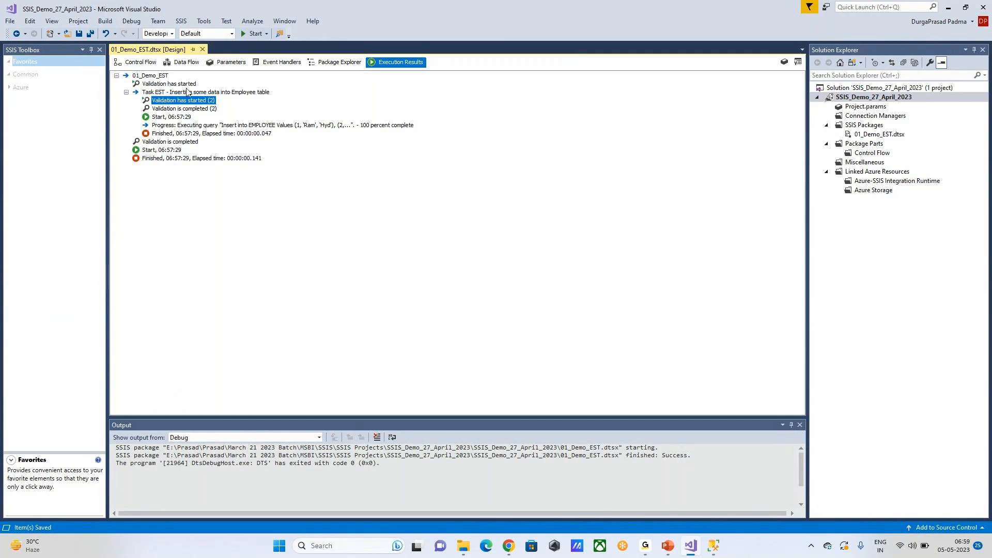
key(alt+Tab)
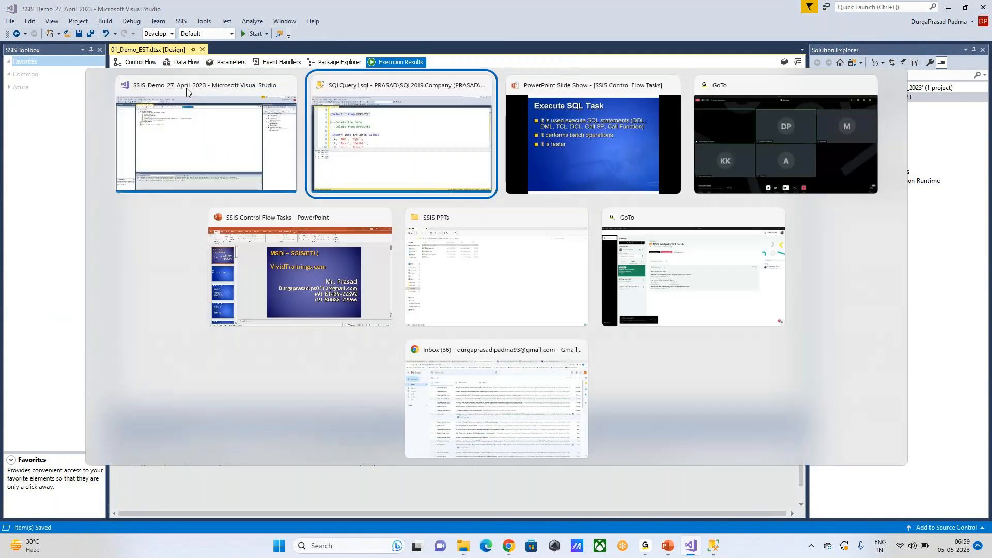
key(alt+Tab)
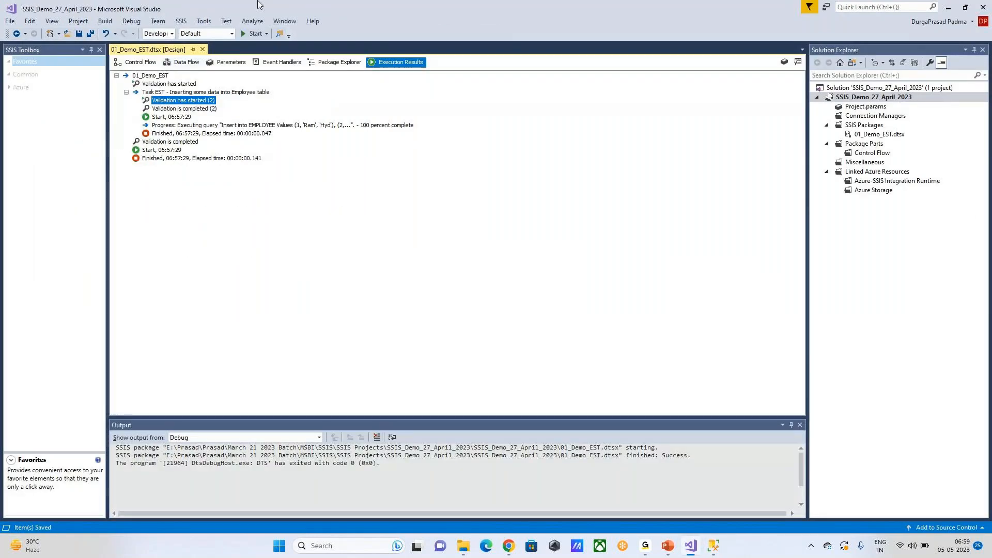
Return to the control flow and glance at the EMPLOYEE query results in SQL Server Management Studio before coming back
click(137, 62)
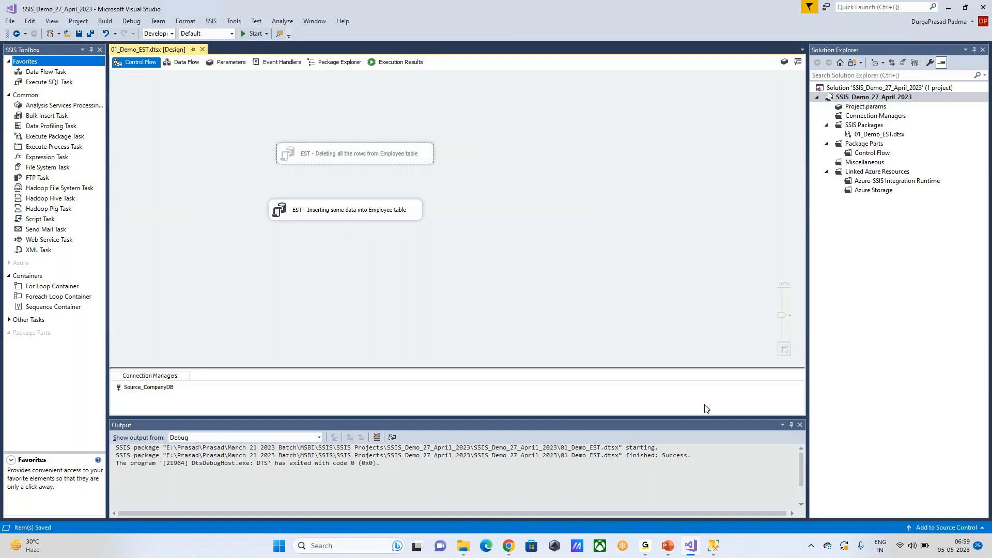
click(718, 550)
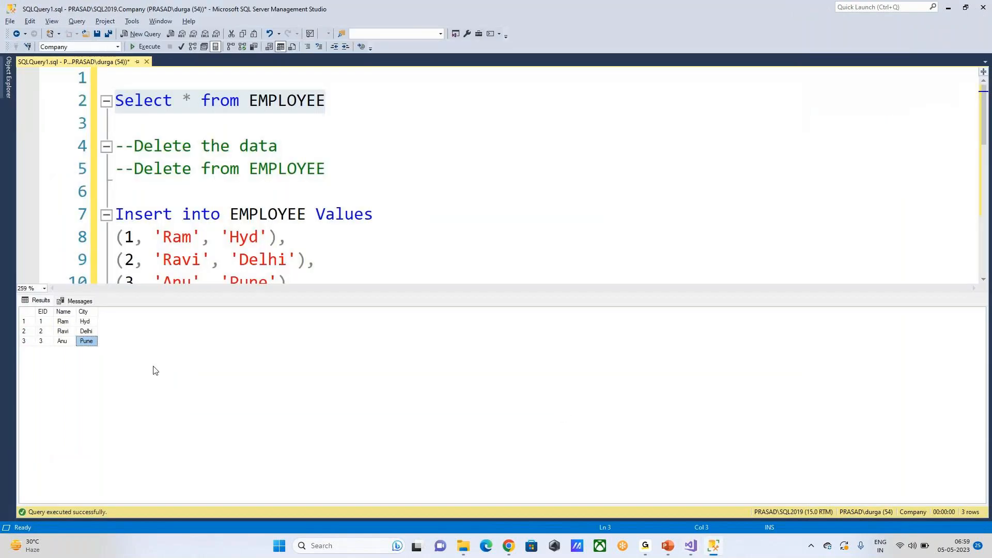
key(alt+Tab)
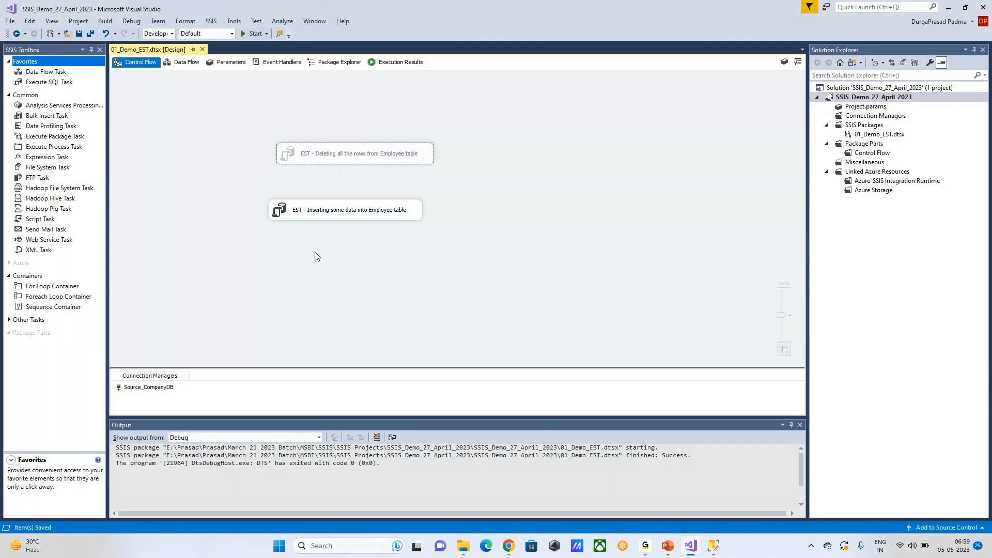
Disable the insertion task, enable the employee deletion task, and save the package
right_click(361, 213)
click(417, 234)
right_click(393, 154)
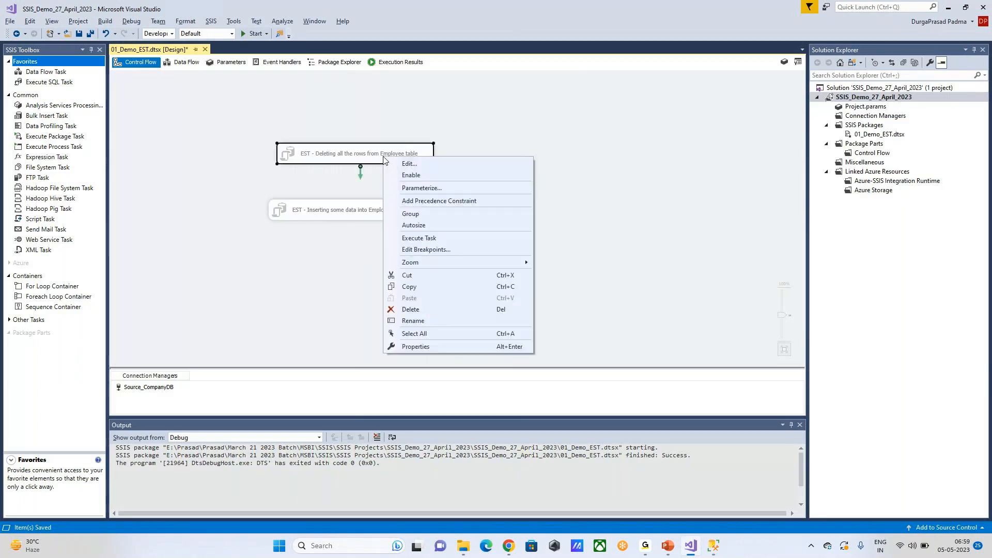
click(414, 174)
click(84, 34)
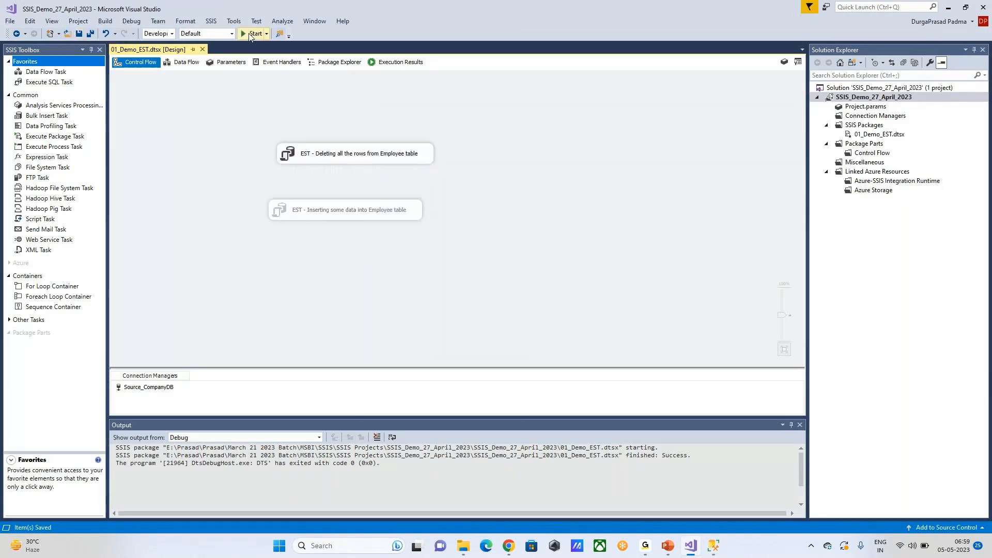
Run the package with only the deletion task enabled, end debugging, and switch to SQL Server Management Studio
click(252, 34)
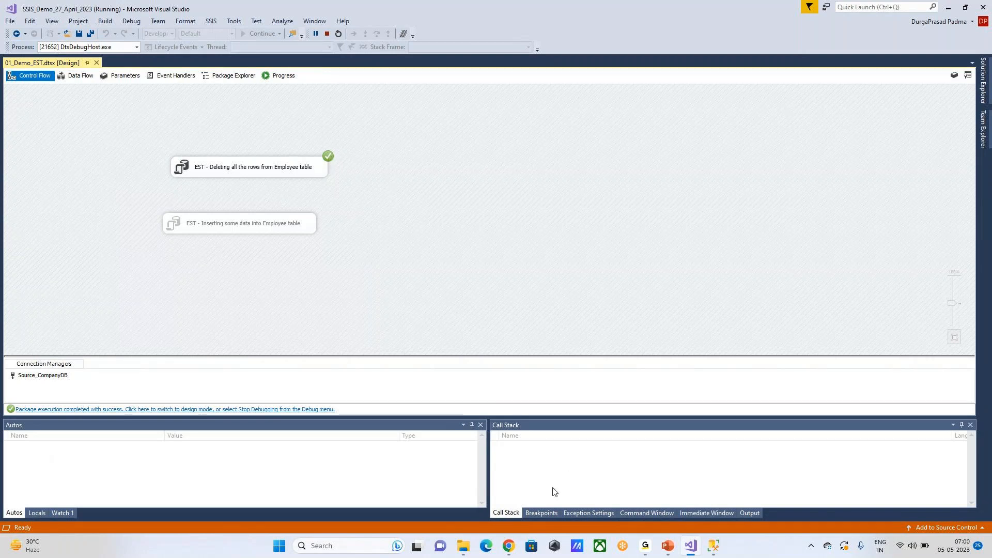
click(242, 410)
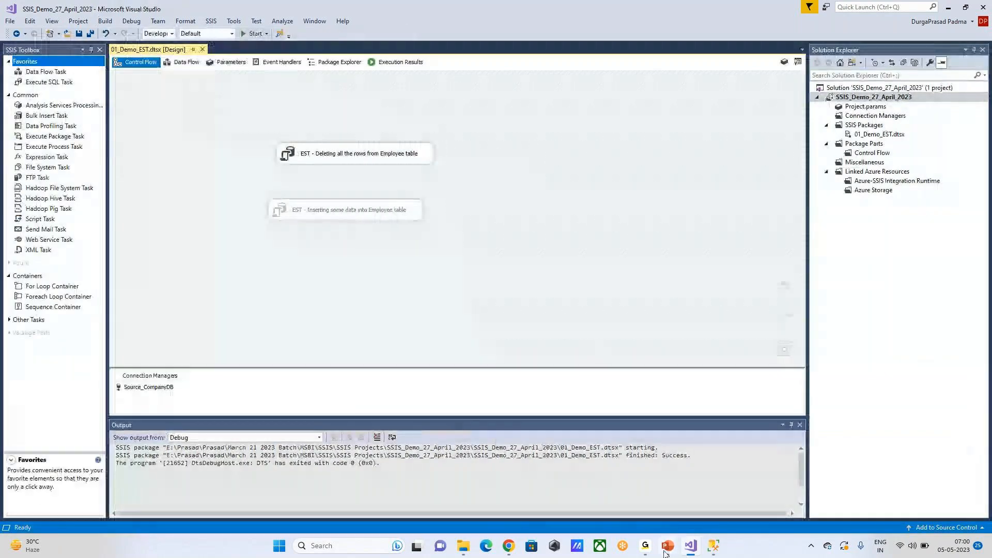
click(714, 550)
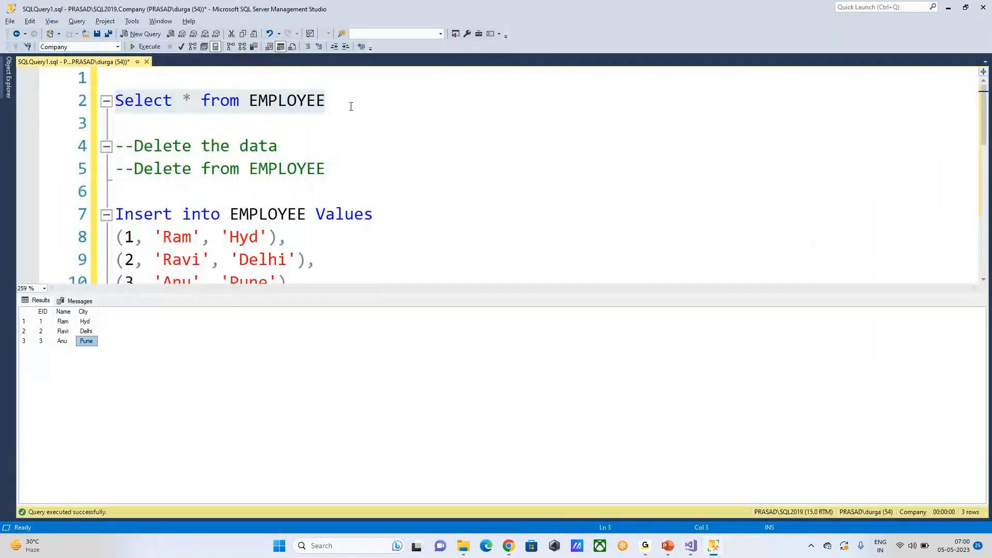
Rerun the select query on the EMPLOYEE table and return to Visual Studio
click(150, 47)
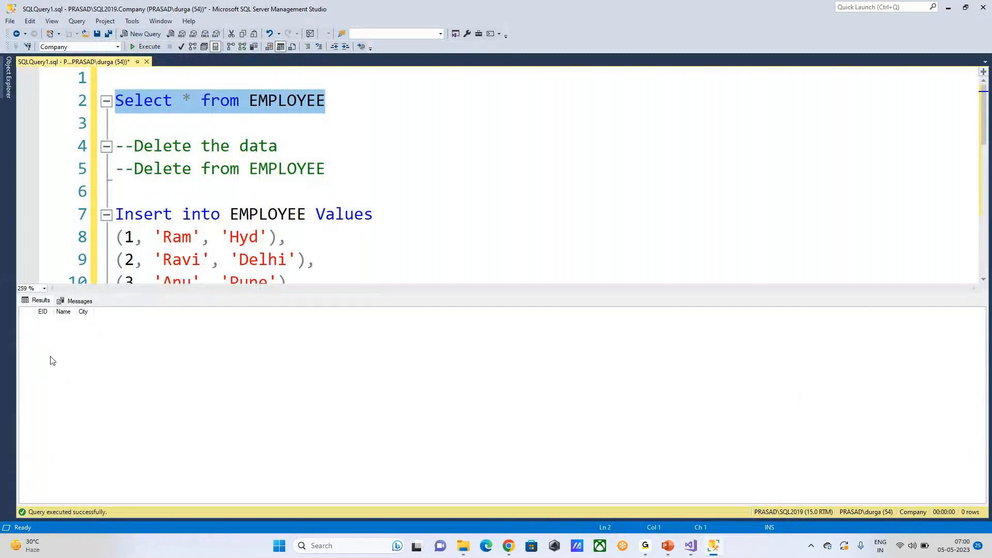
key(alt+Tab)
Disable the employee deletion task, enable the insertion task, and save the package
right_click(348, 157)
click(391, 177)
right_click(355, 207)
click(381, 223)
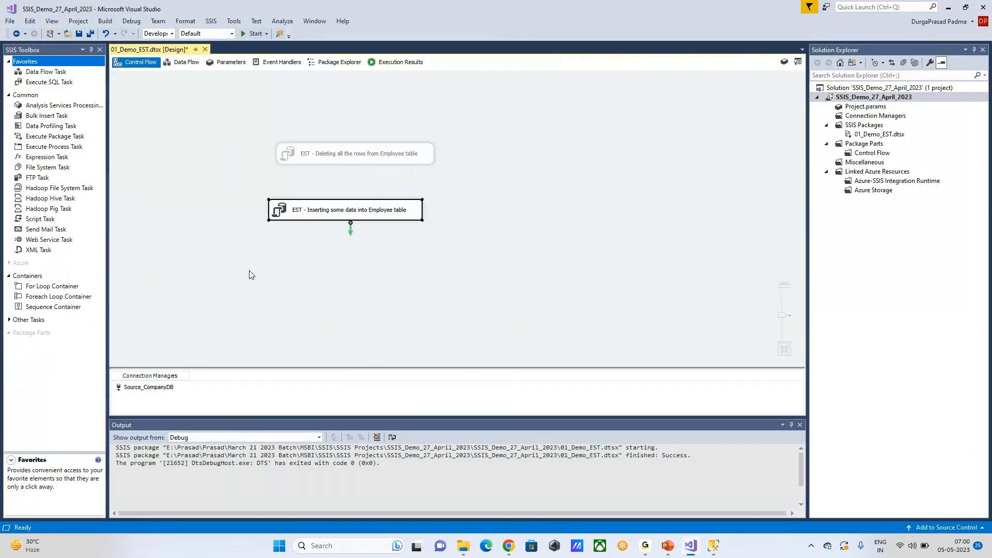
click(250, 274)
click(78, 34)
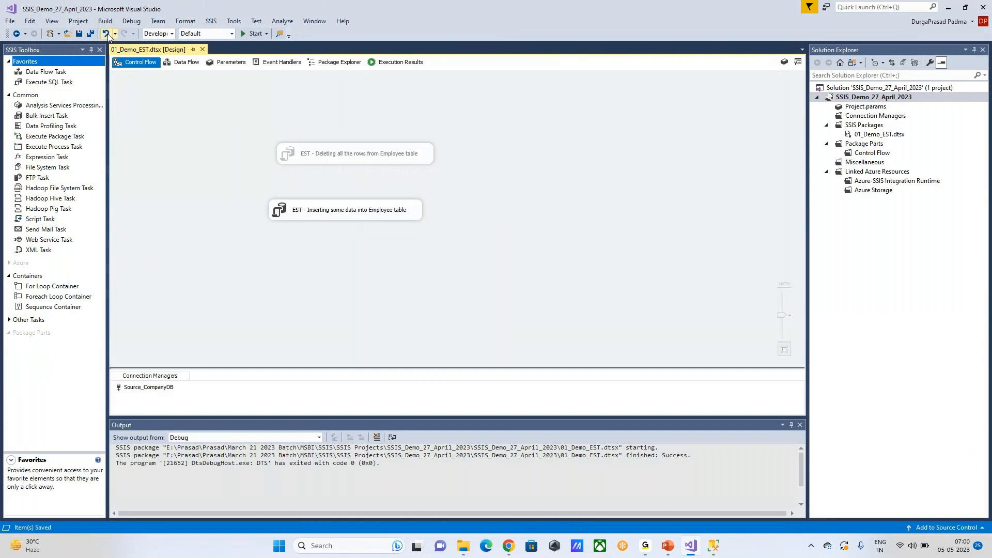
Run the package with only the insertion task enabled, recheck EMPLOYEE with the select query in SQL Server Management Studio, and end debugging in Visual Studio
click(248, 35)
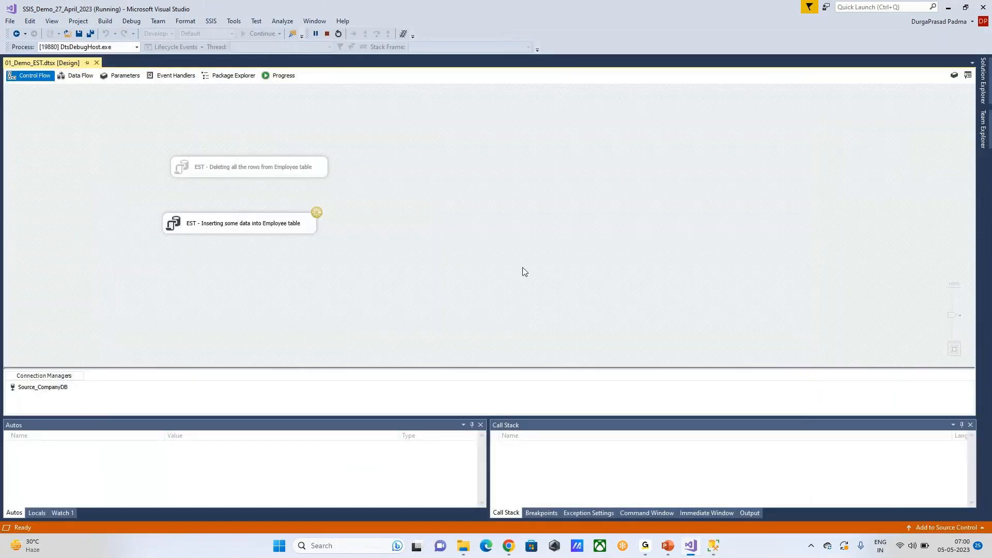
click(713, 545)
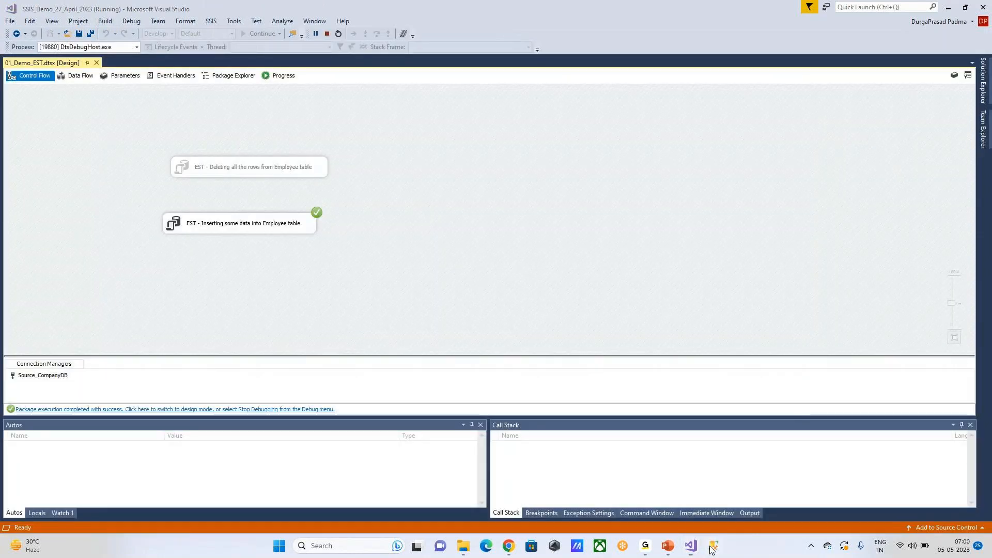
click(146, 47)
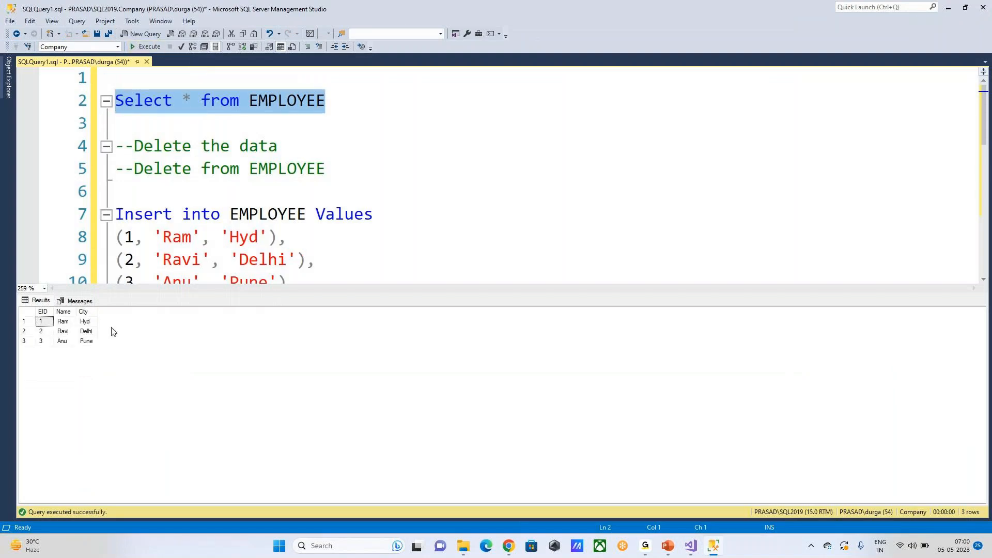
key(alt+Tab)
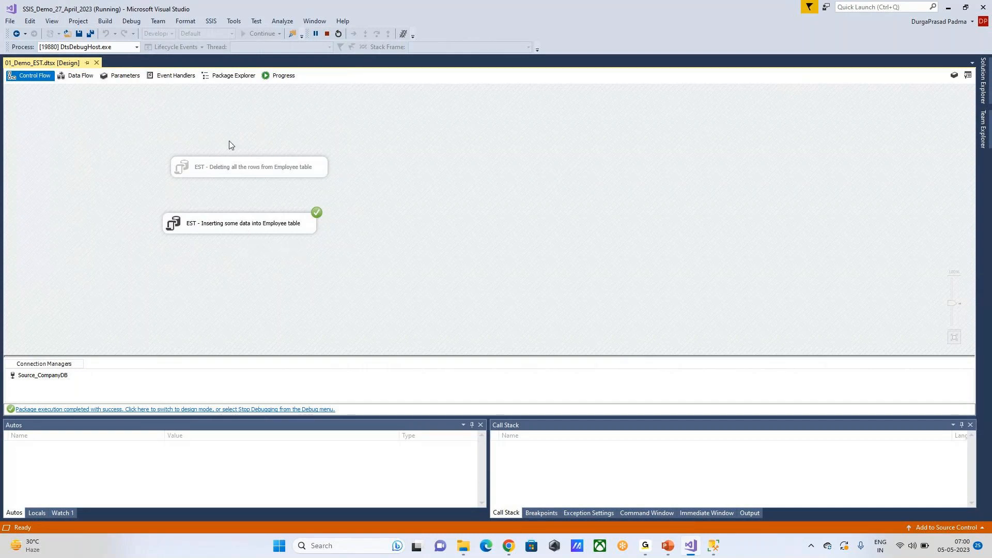
click(327, 34)
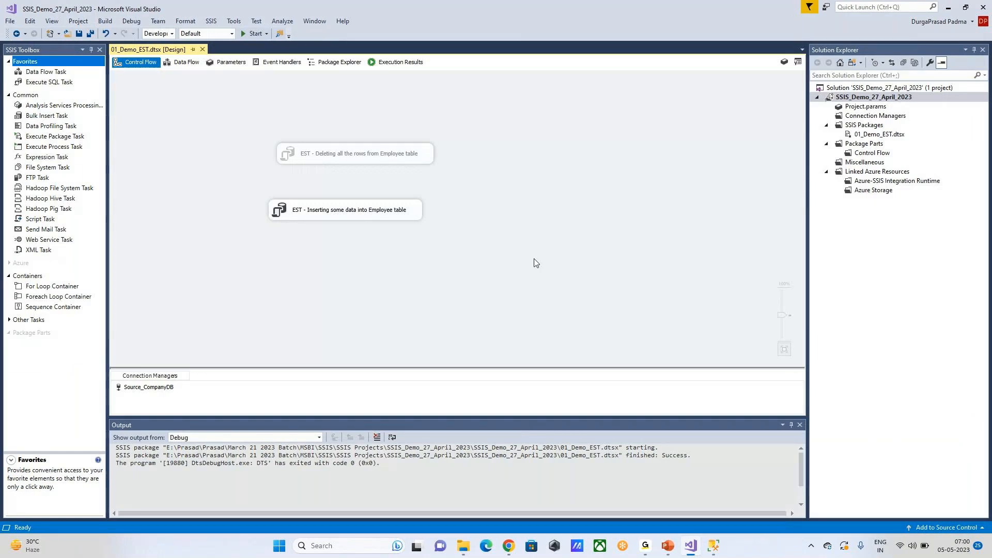
Glance at the EMPLOYEE query window, then switch to the PowerPoint slide show and read the Analysis Service Process Task slide
click(712, 547)
mouse_move(685, 549)
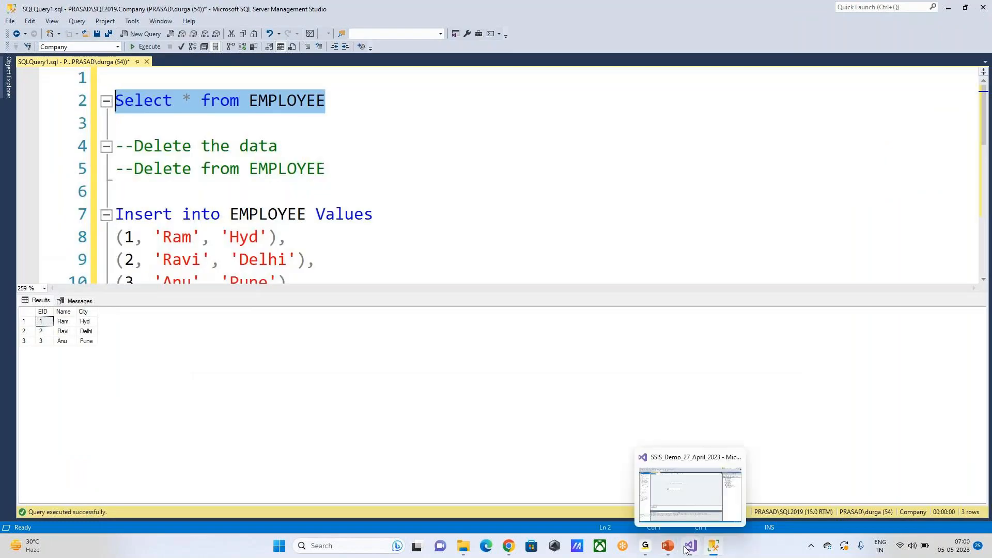
click(690, 491)
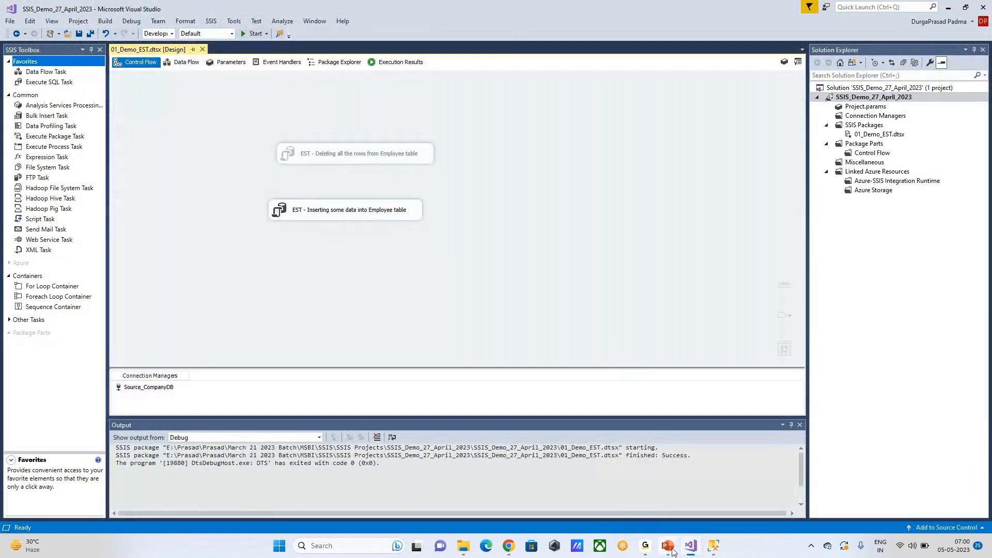
mouse_move(668, 545)
click(723, 494)
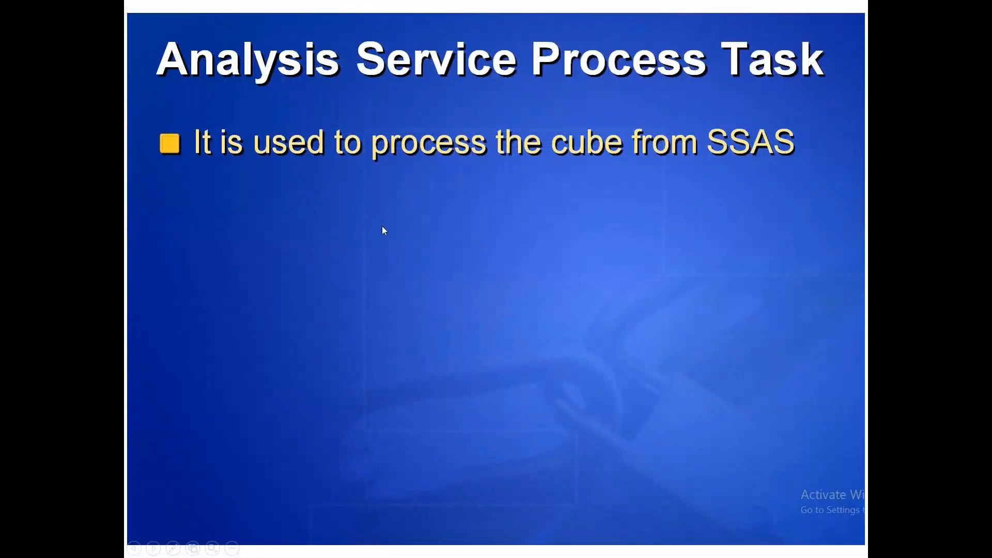
key(alt+Tab)
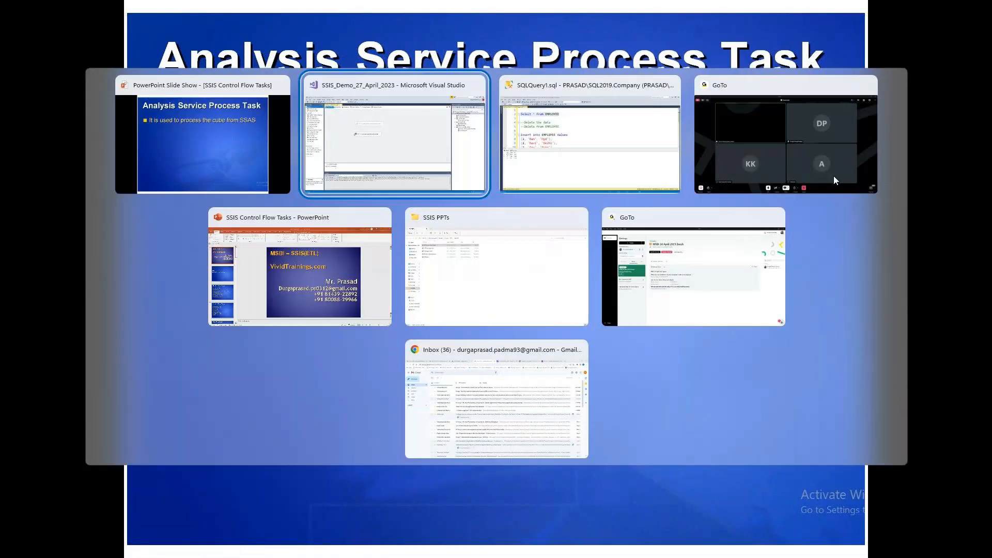
Switch to SQL Server Management Studio and connect Object Explorer to the SIRI instance with Analysis Services as the server type
click(713, 545)
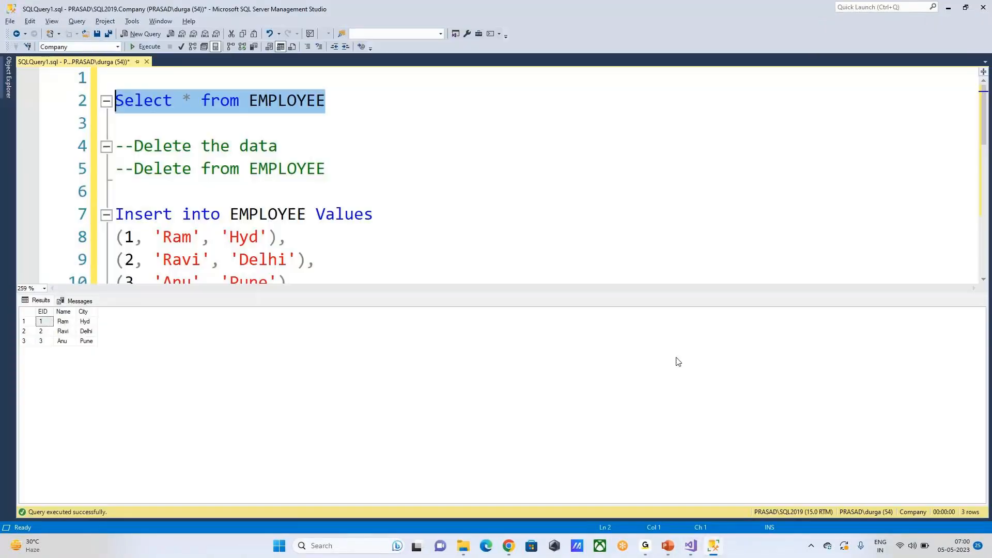
click(8, 78)
click(51, 75)
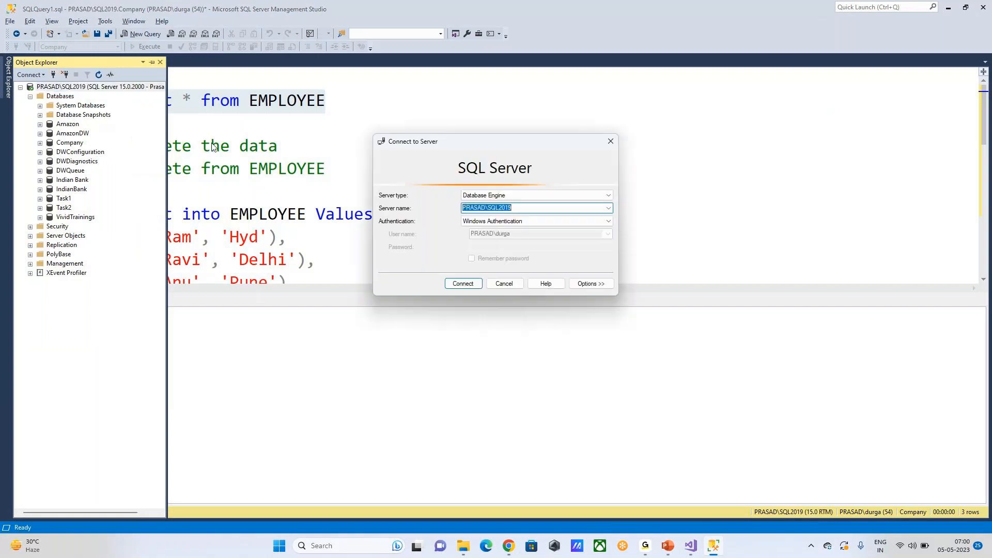
click(504, 196)
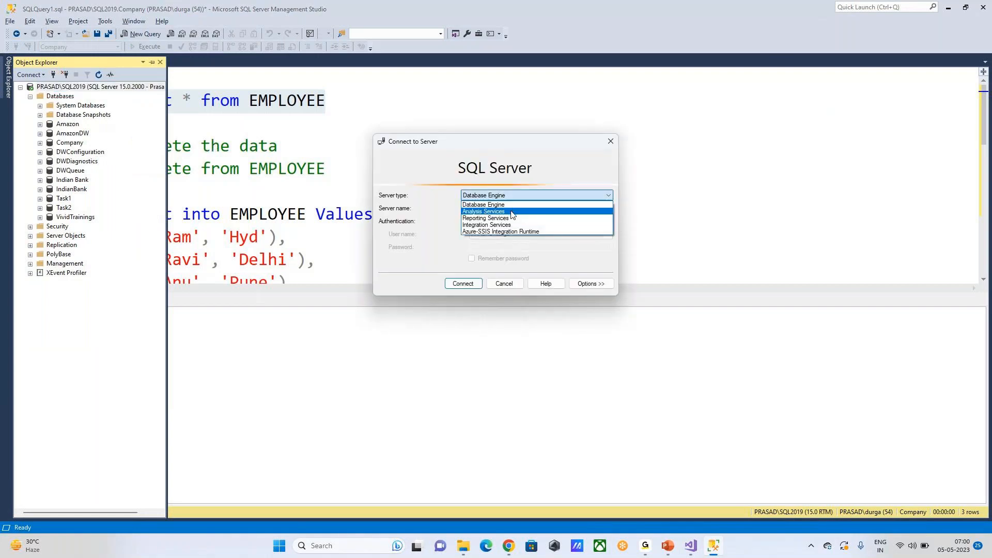
click(512, 212)
click(459, 285)
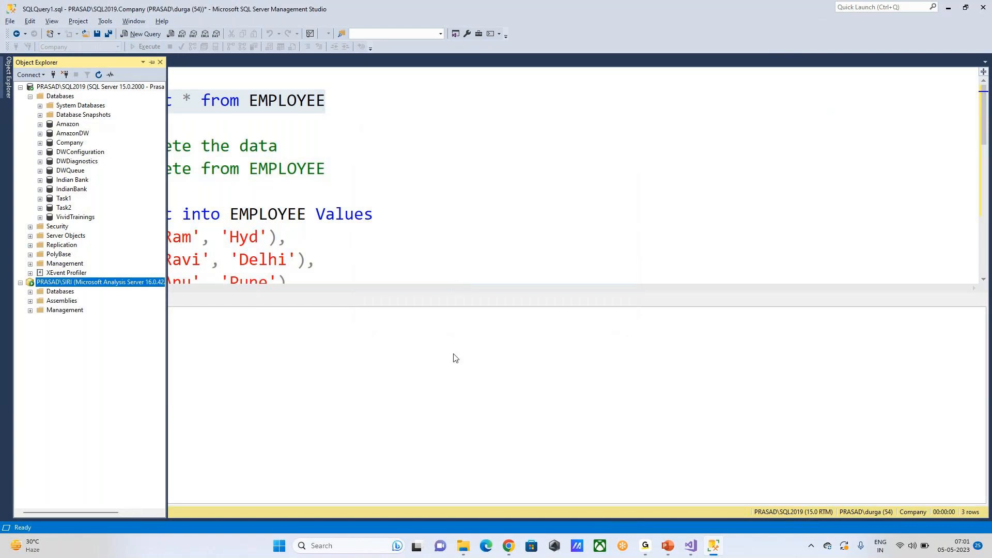
Switch to File Explorer and open the nested folder on New Volume (E:) that holds the training batch folders
click(465, 544)
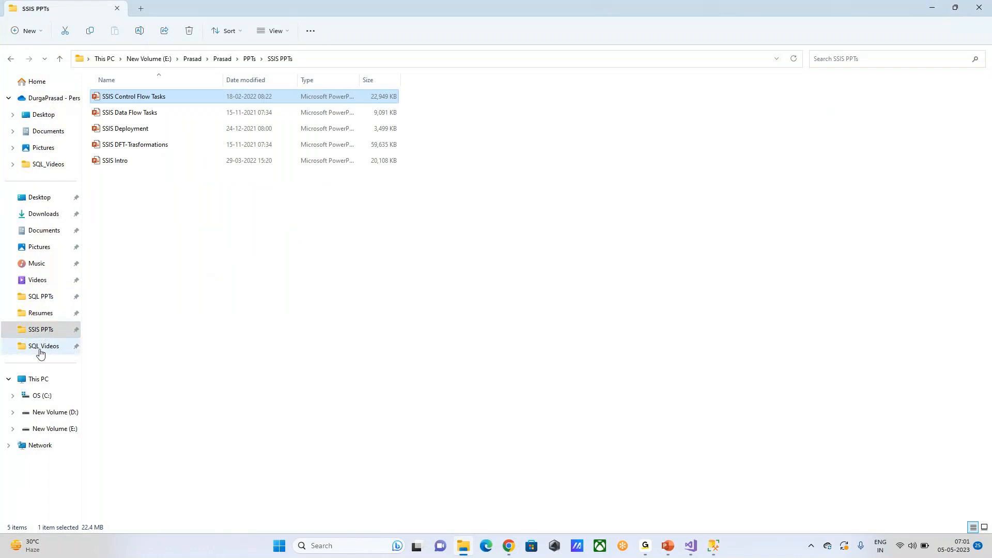
click(56, 429)
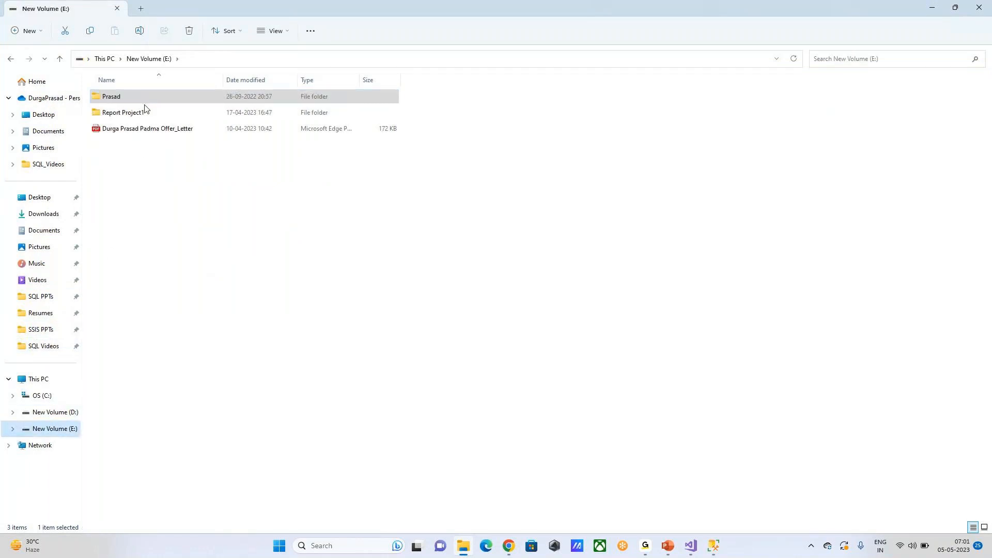
double_click(144, 95)
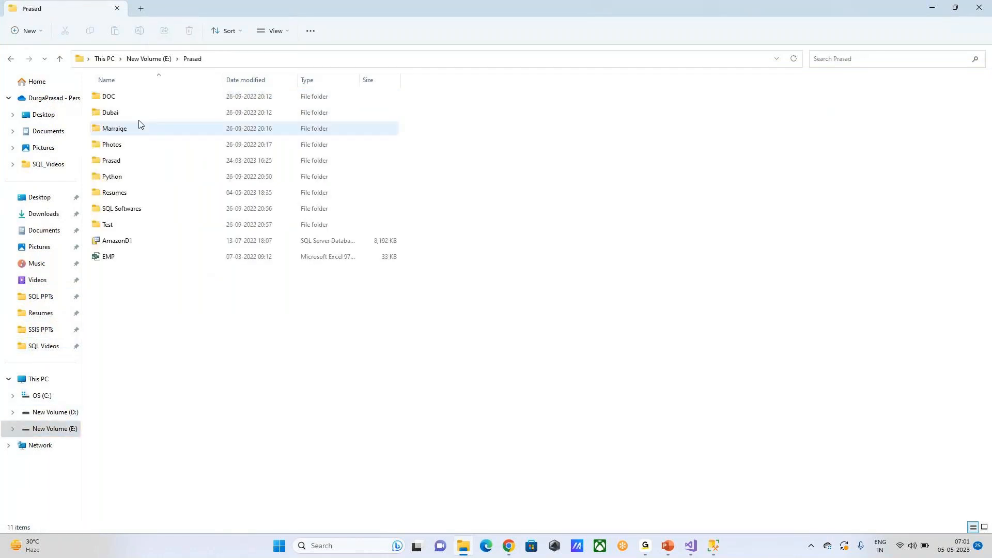
double_click(126, 164)
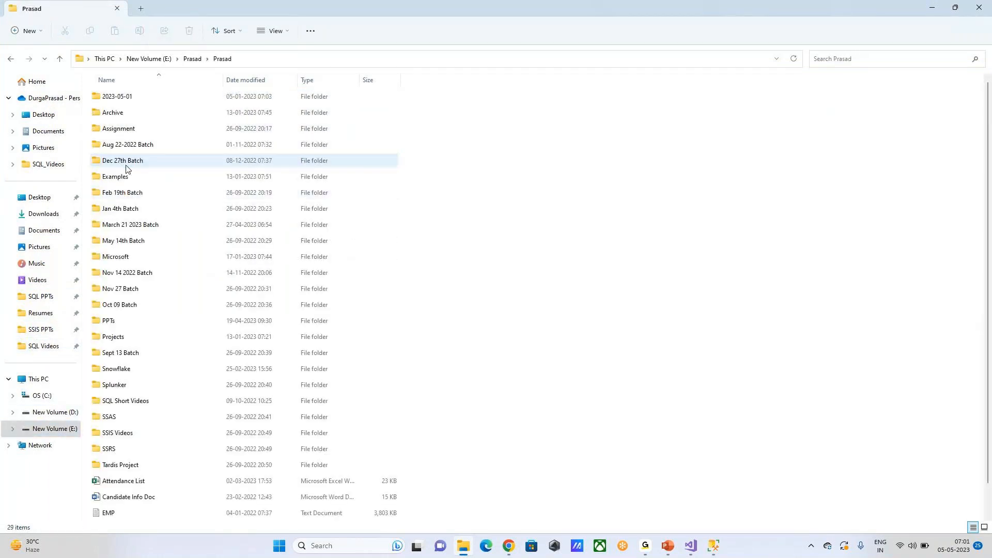
Look for an SSAS project in the Nov 27, Nov 14 2022, Sept 13 and Dec 27th batch folders
double_click(144, 292)
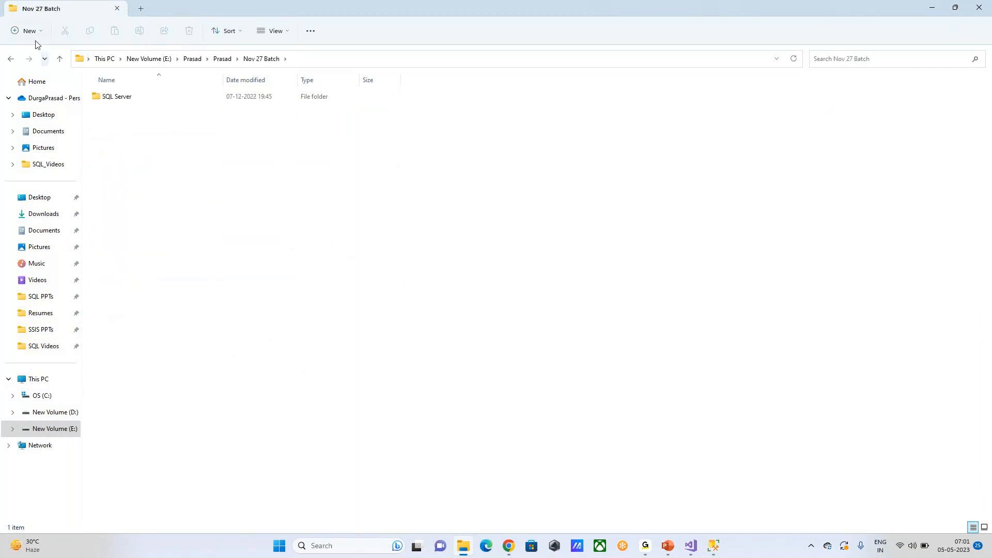
click(59, 58)
double_click(115, 279)
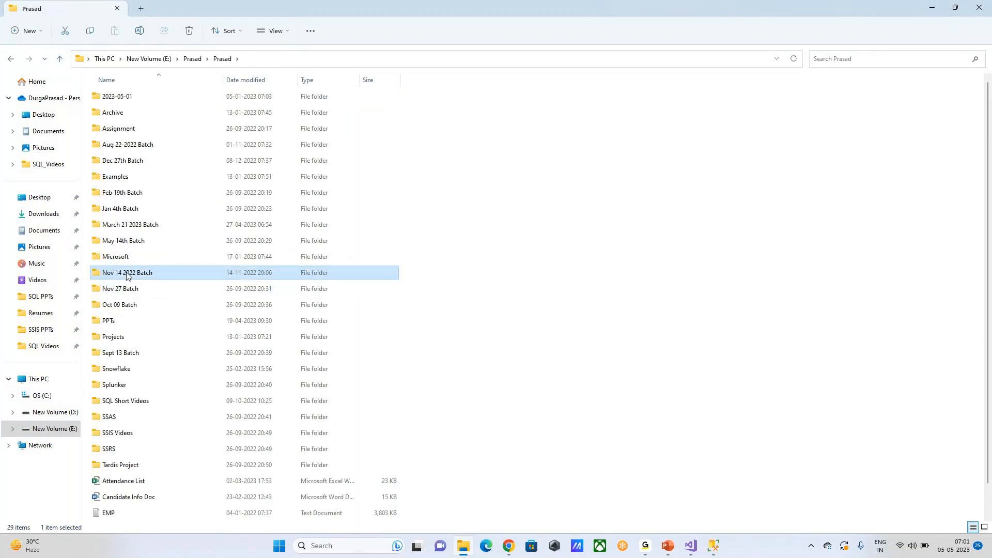
click(60, 61)
double_click(144, 355)
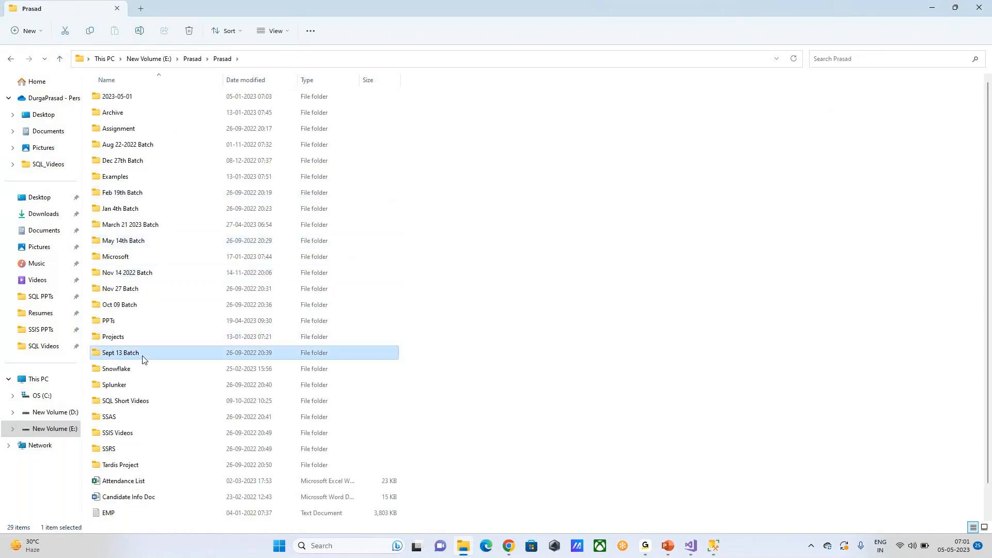
click(60, 61)
double_click(146, 161)
click(60, 59)
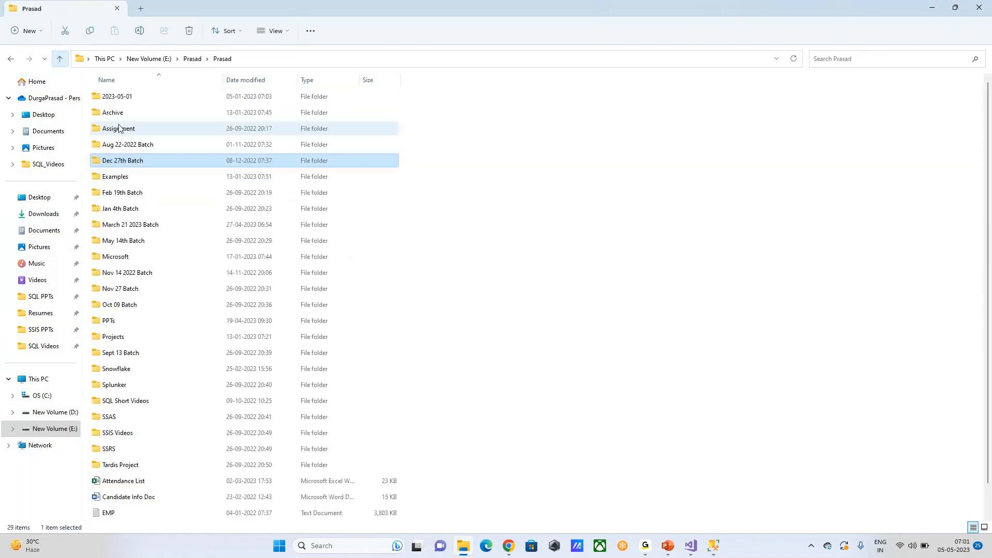
Open SSAS_Demo_Nov_2_2022.sln from the Aug 22-2022 Batch's SSAS Projects folder, always using Visual Studio 2017 for .sln files
double_click(140, 145)
double_click(124, 98)
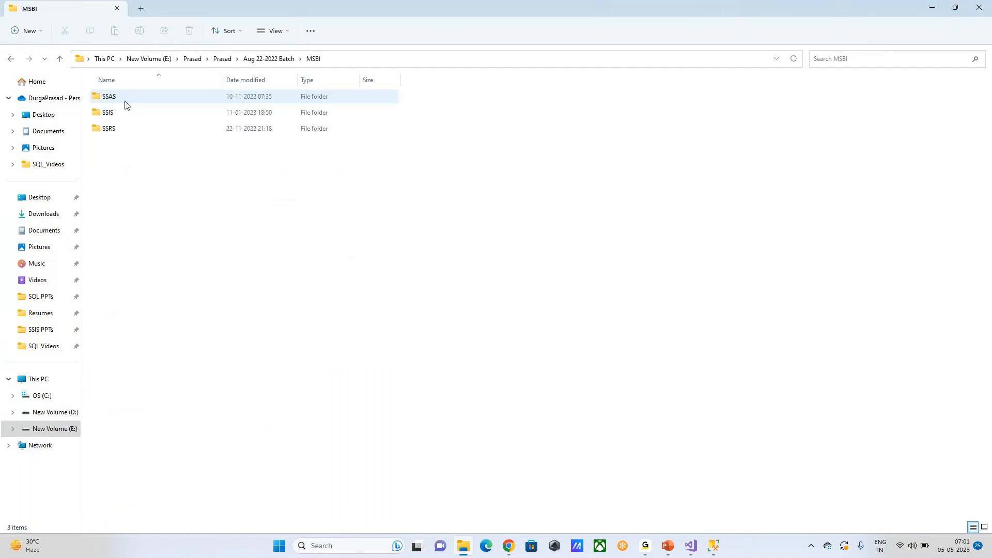
double_click(124, 104)
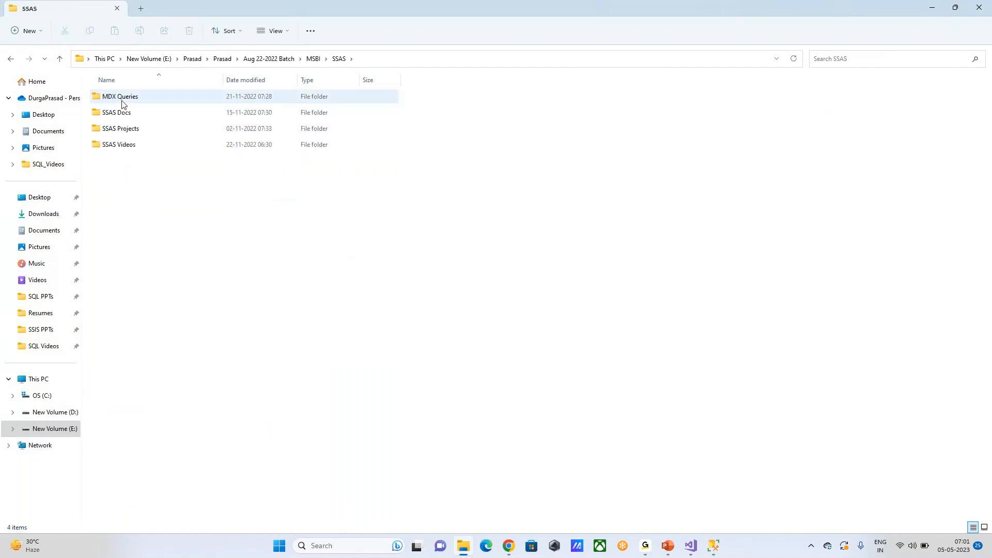
double_click(128, 134)
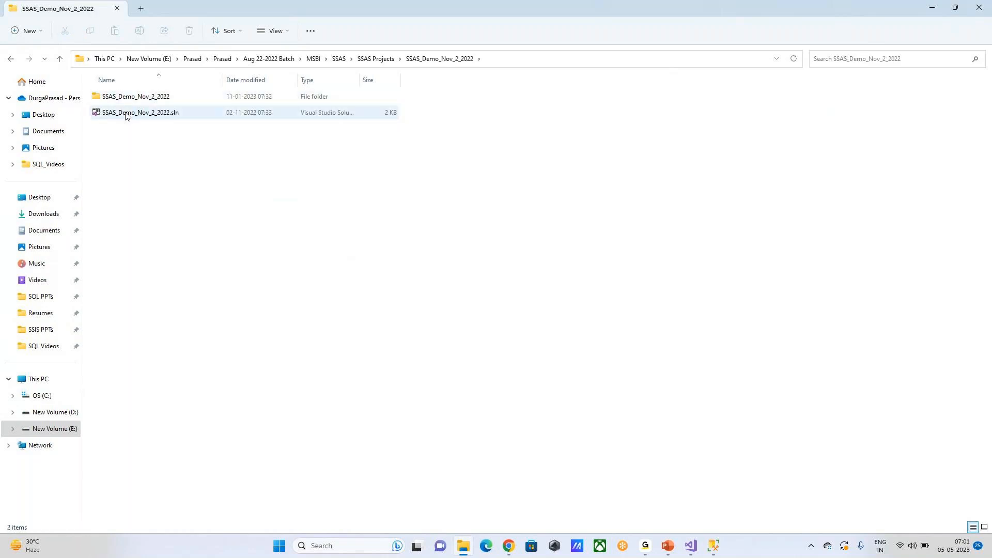
double_click(140, 112)
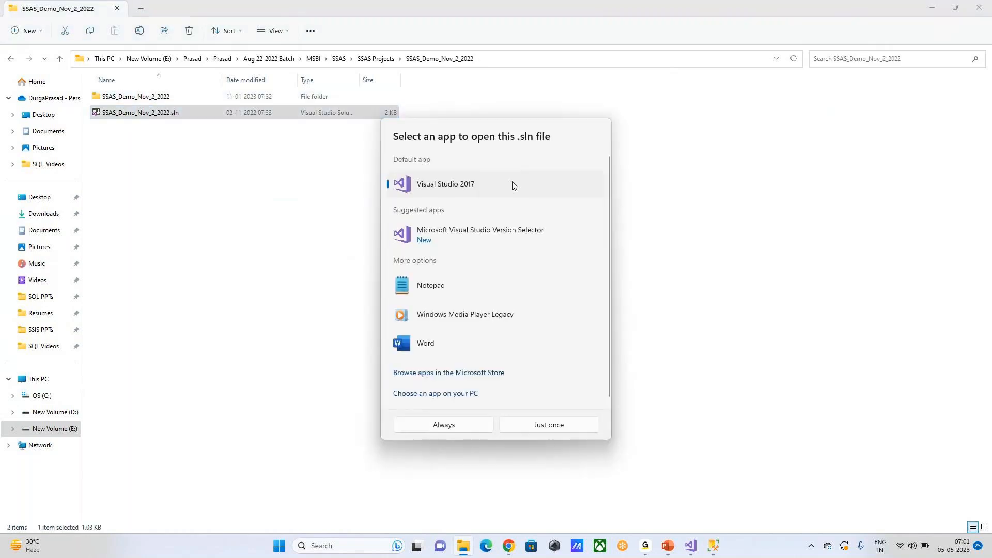
click(466, 429)
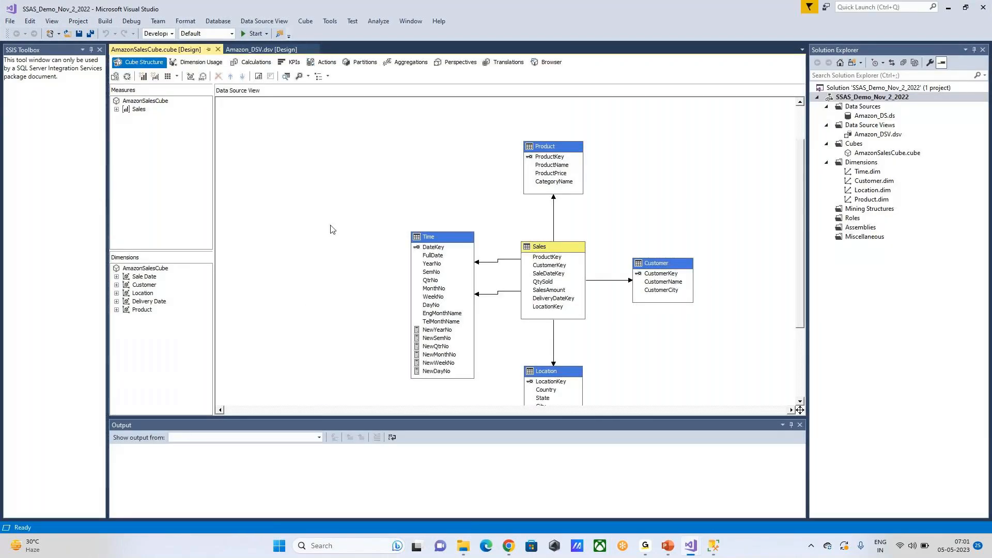
Close the empty SSIS Toolbox pane and examine the AmazonSalesCube structure diagram
click(100, 50)
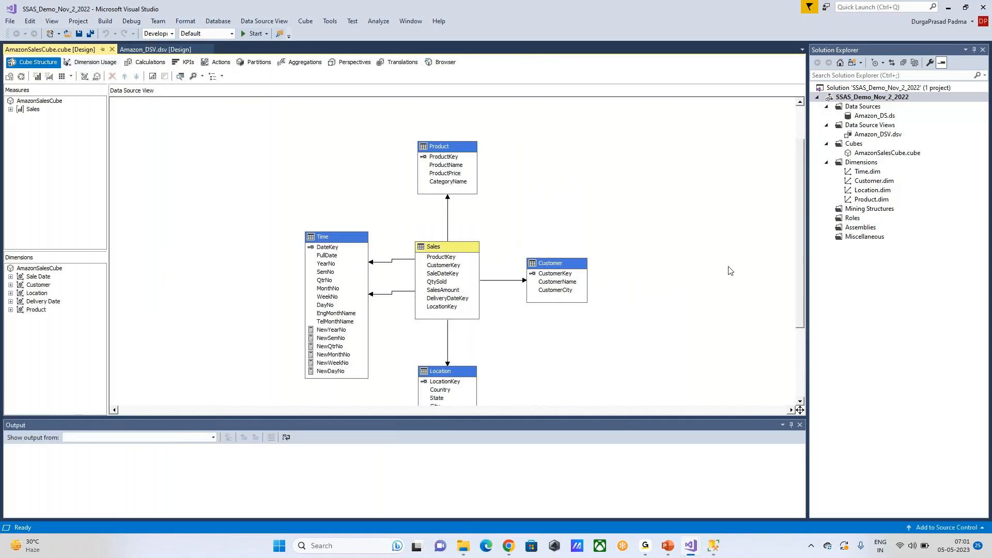
click(880, 153)
scroll(652, 201, down, 4)
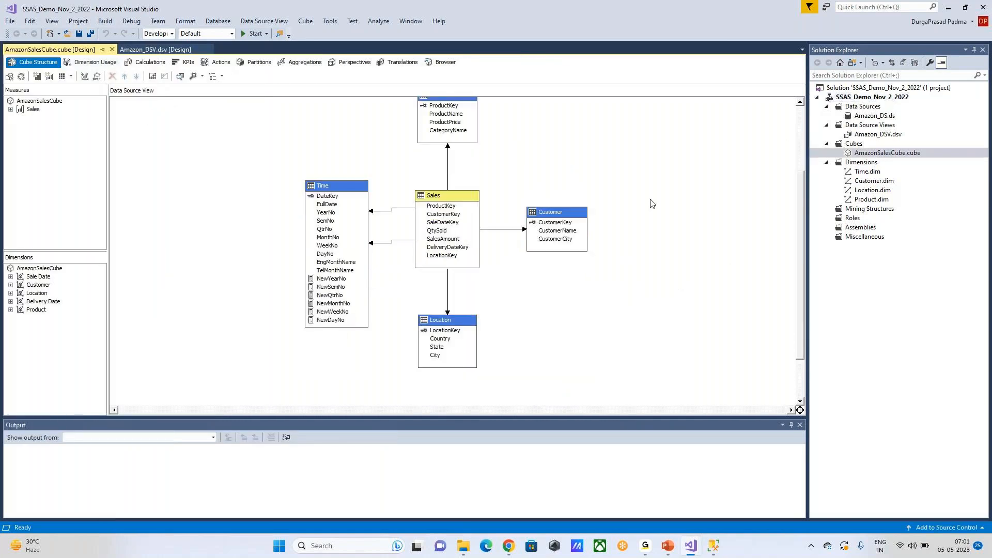
scroll(651, 203, up, 2)
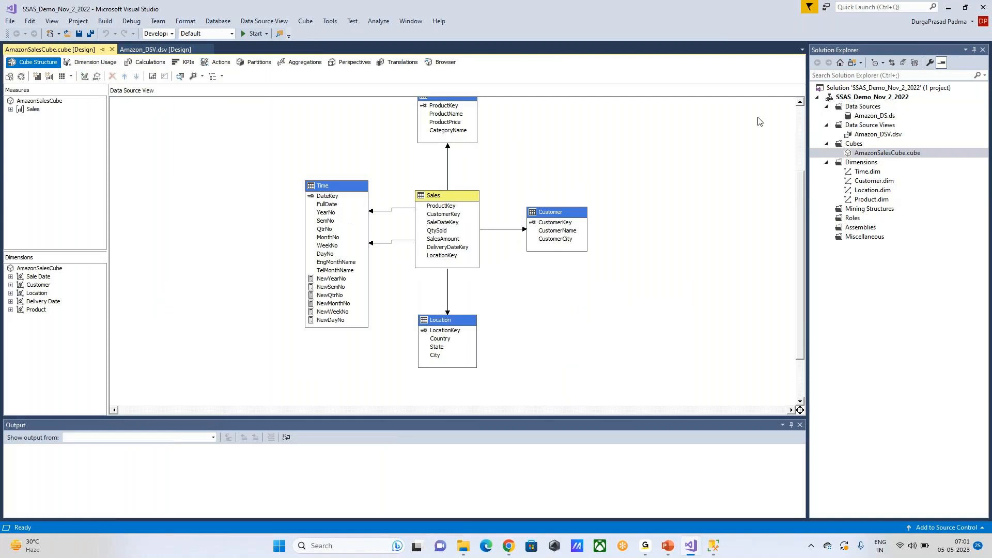
Open the deployment target server for editing in the SSAS_Demo_Nov_2_2022 project's properties
click(876, 98)
right_click(876, 98)
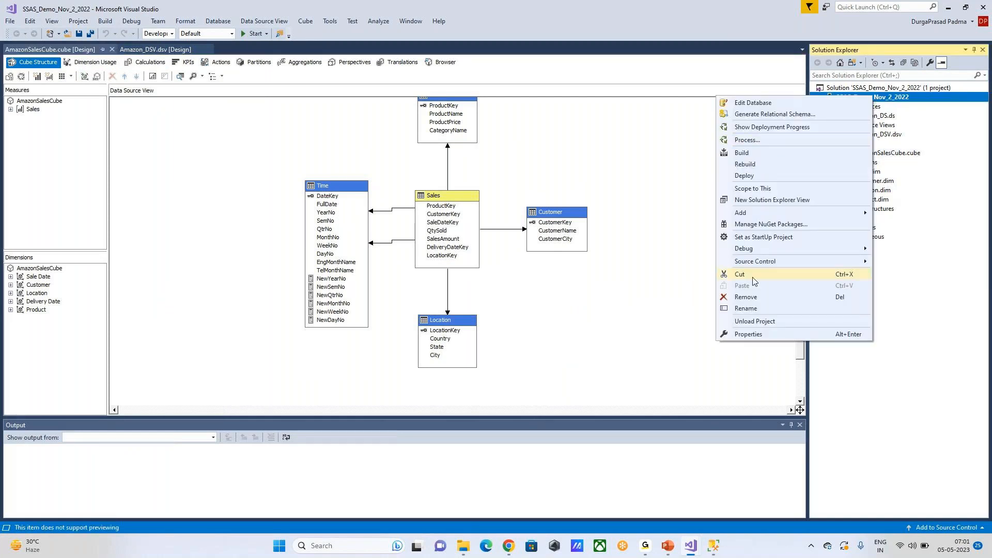
click(754, 335)
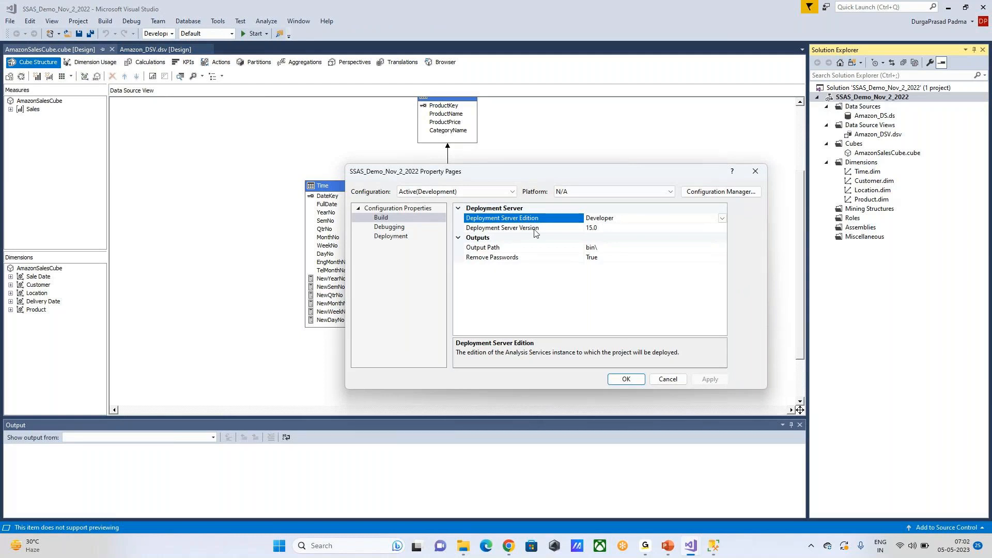
click(387, 228)
click(385, 238)
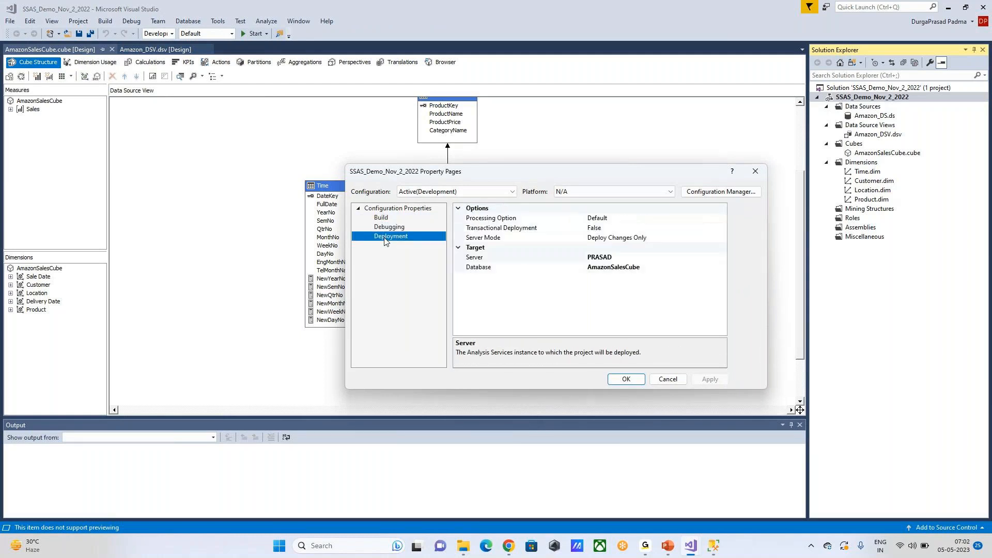
click(594, 257)
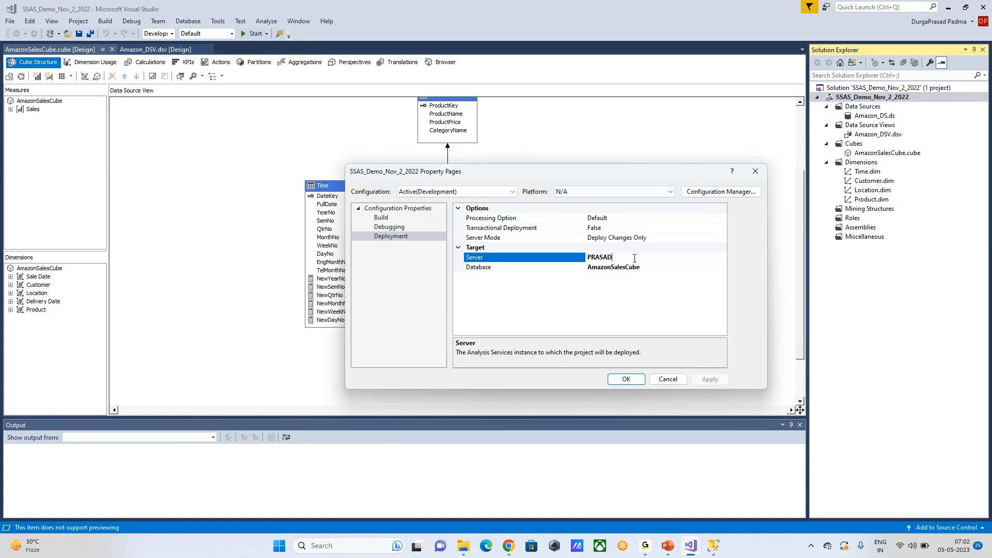
Switch to SQL Server Management Studio, copy the Analysis Services server name from a new server connection and connect
click(713, 546)
click(52, 75)
key(ctrl+c)
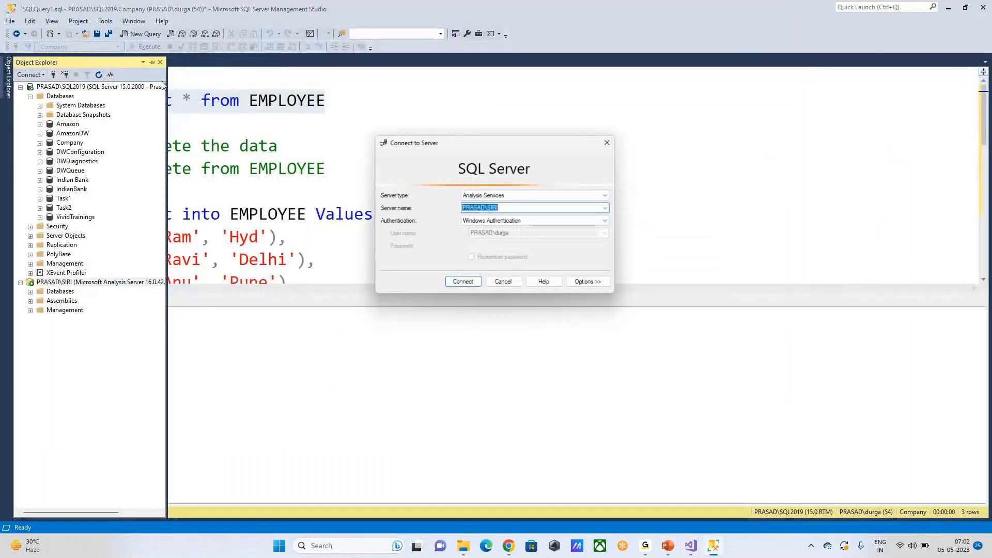
right_click(487, 207)
click(511, 239)
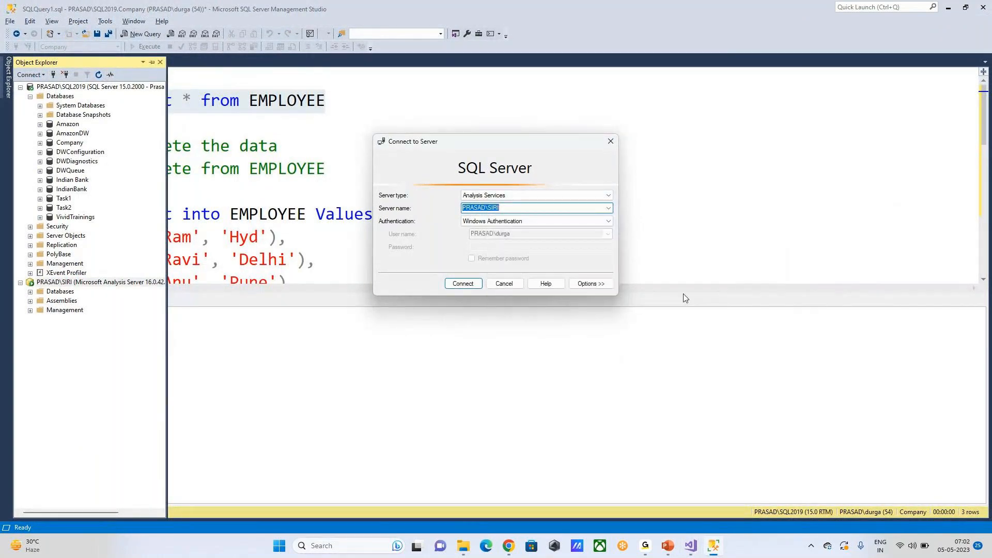
click(458, 283)
Switch back to the SSAS project in Visual Studio, set the deployment target server to PRASAD\SIRI and accept the project properties
mouse_move(690, 546)
click(746, 510)
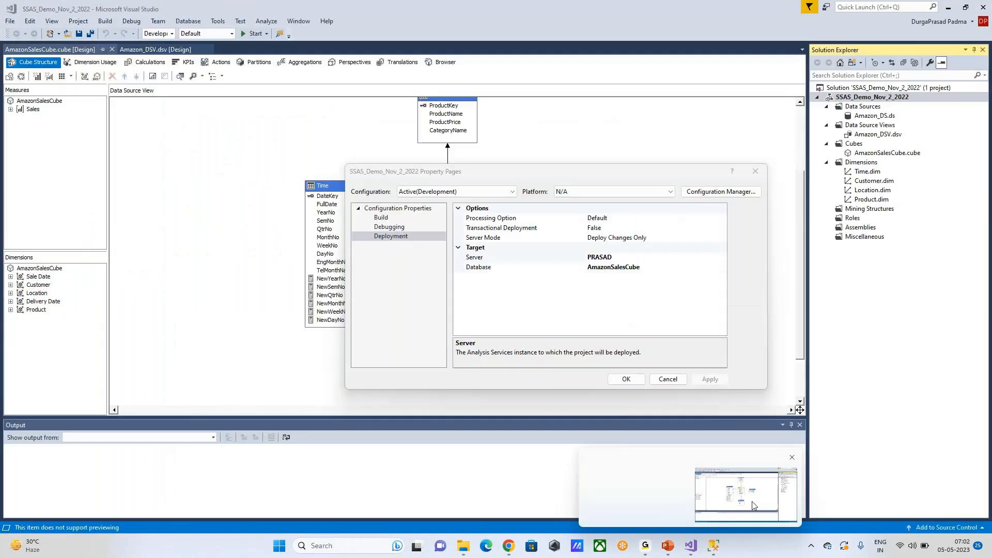
click(605, 256)
key(ctrl+v)
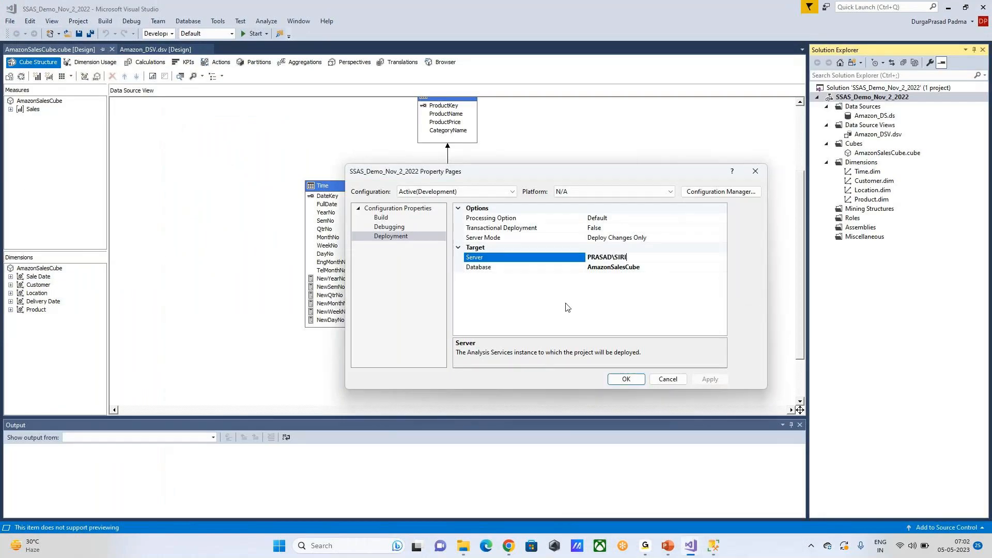
click(400, 227)
click(381, 217)
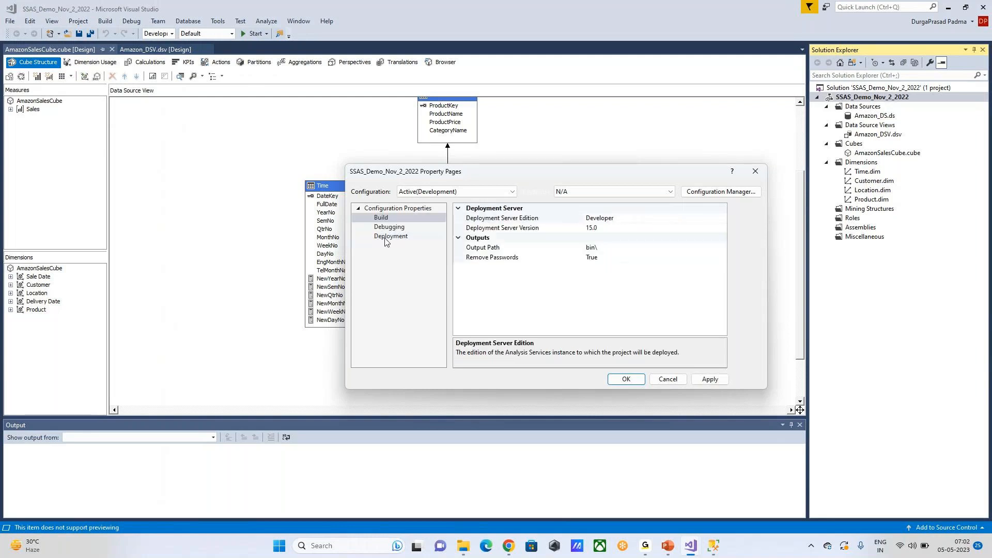
click(385, 236)
click(626, 380)
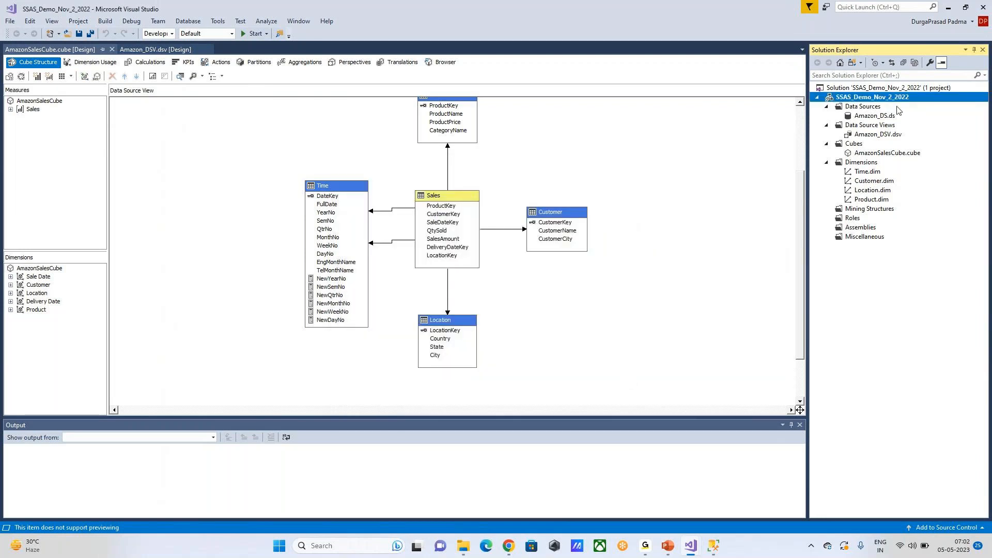
Save all project files, and build and rebuild the SSAS_Demo_Nov_2_2022 project
click(90, 33)
right_click(858, 97)
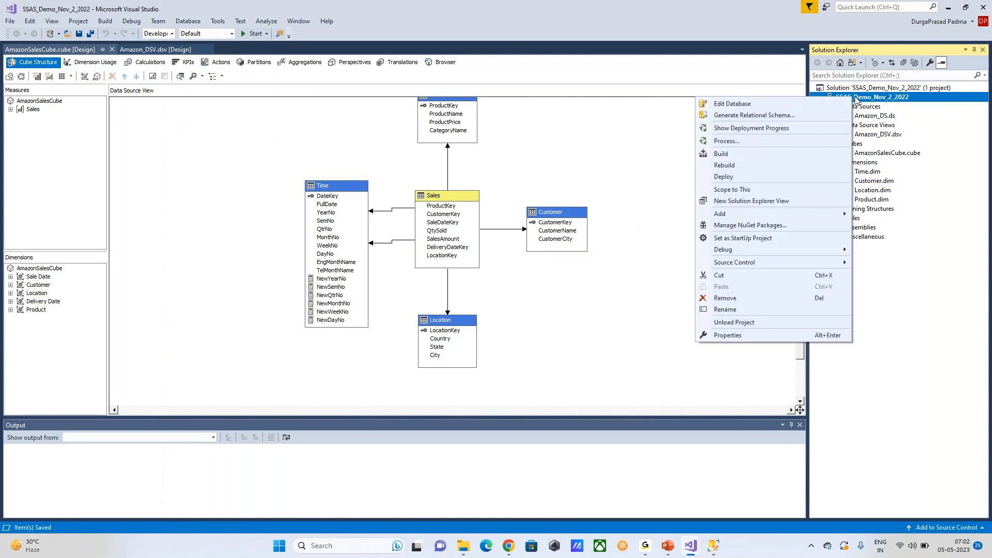
click(746, 158)
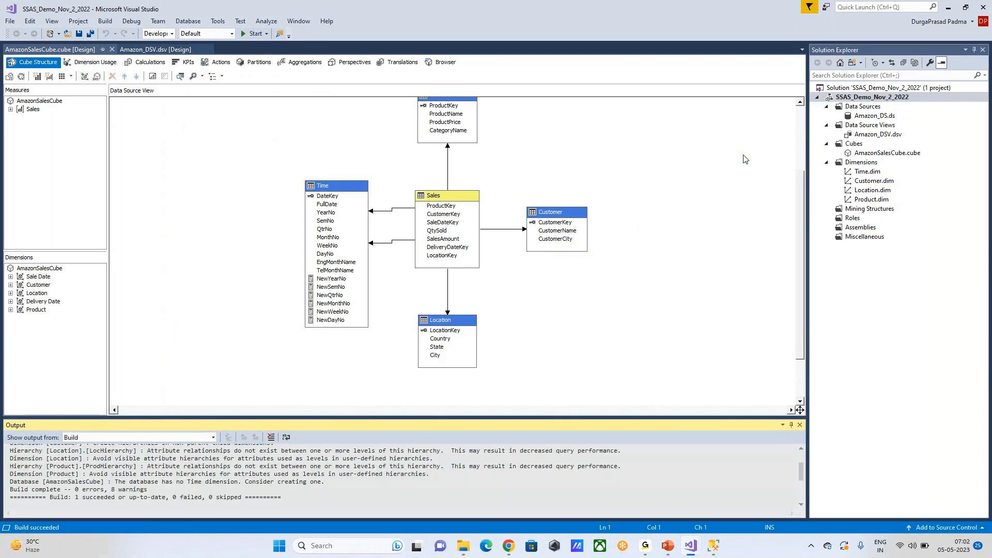
right_click(884, 98)
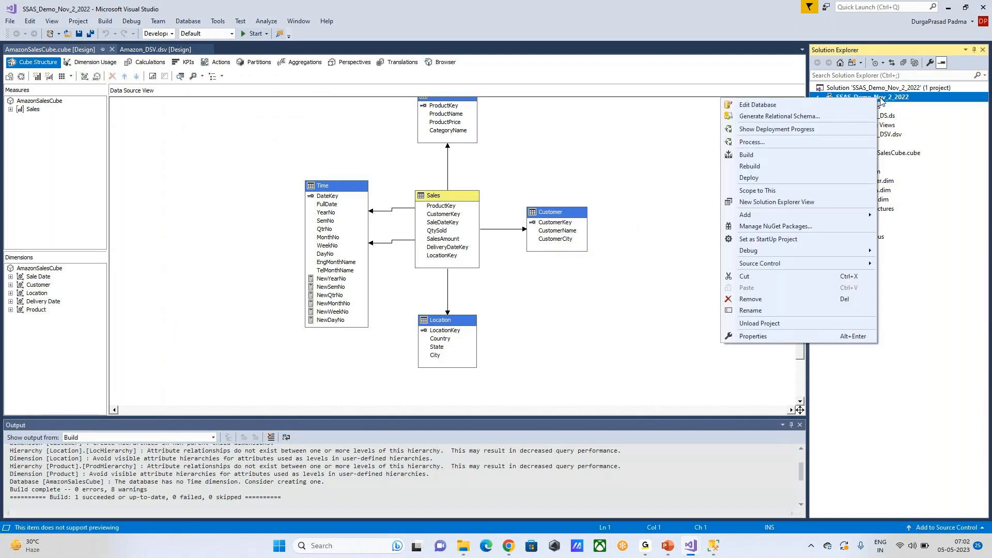
click(754, 169)
Build and deploy the project through the Process command and run Process Full on the AmazonSalesCube database
right_click(885, 97)
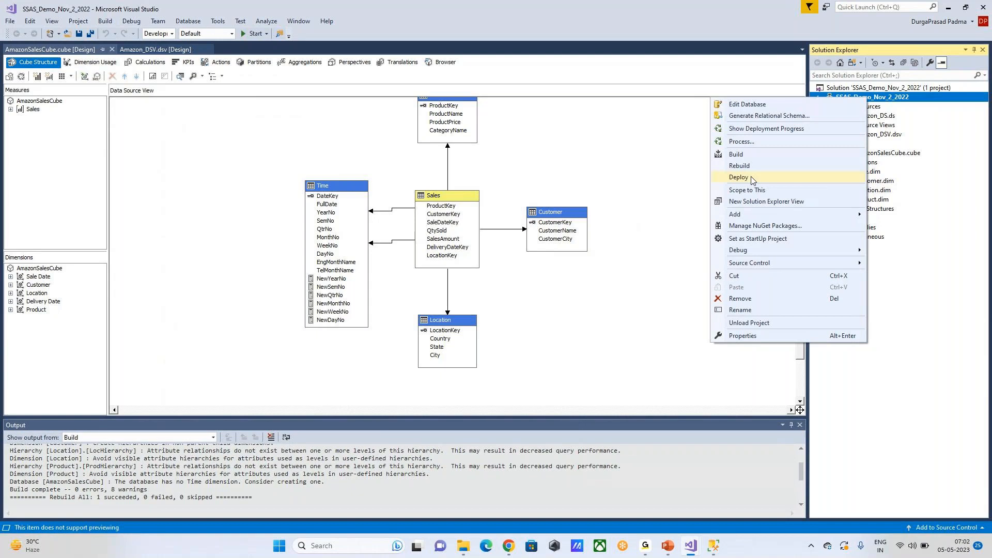
click(753, 147)
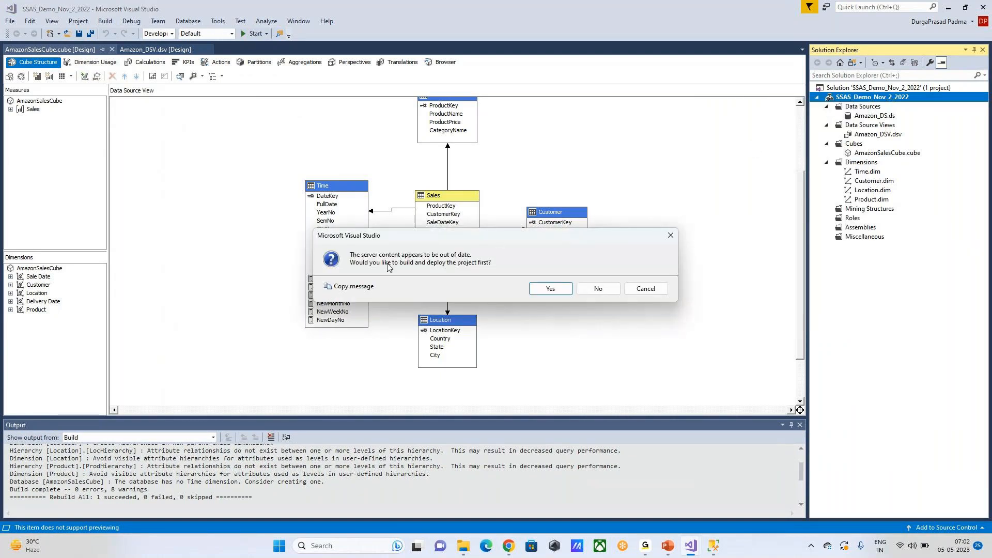
click(558, 293)
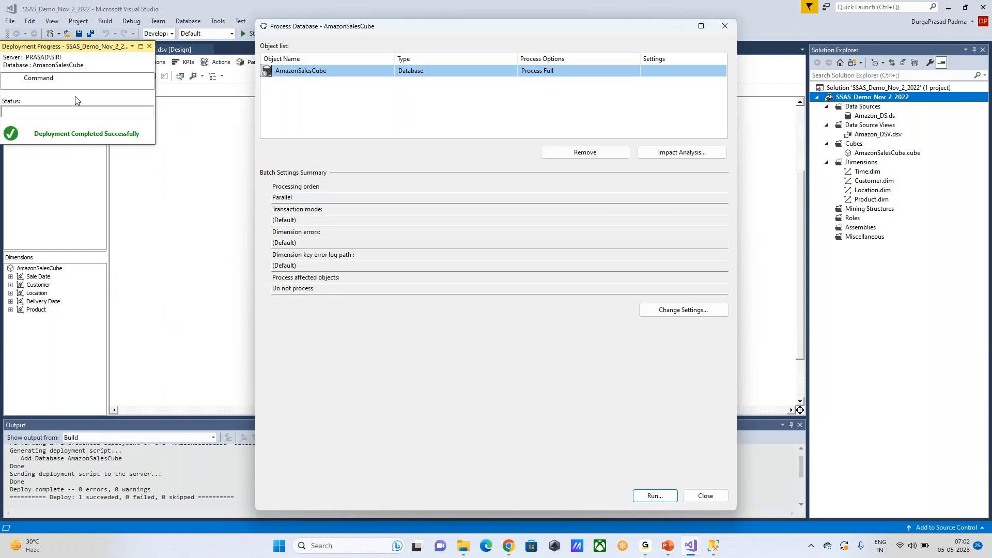
click(654, 496)
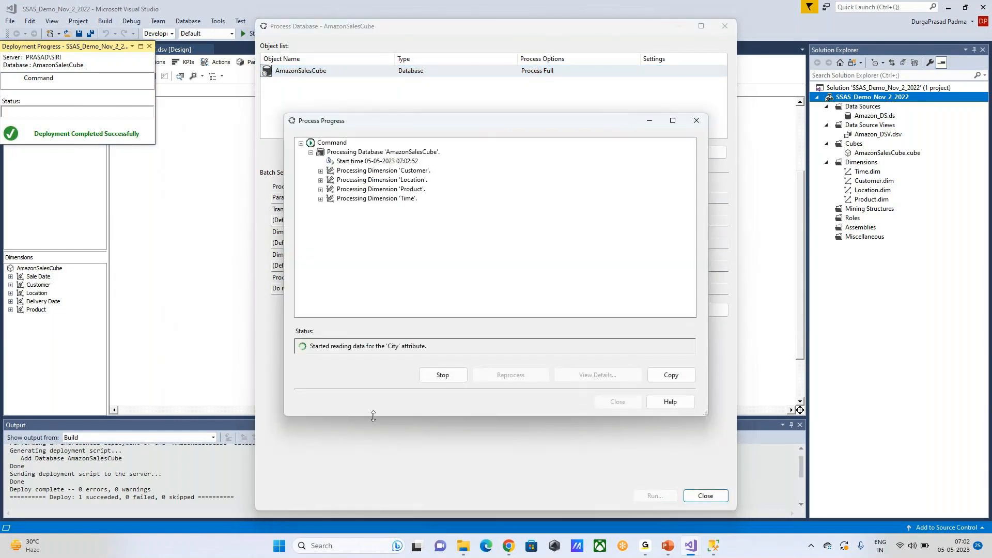
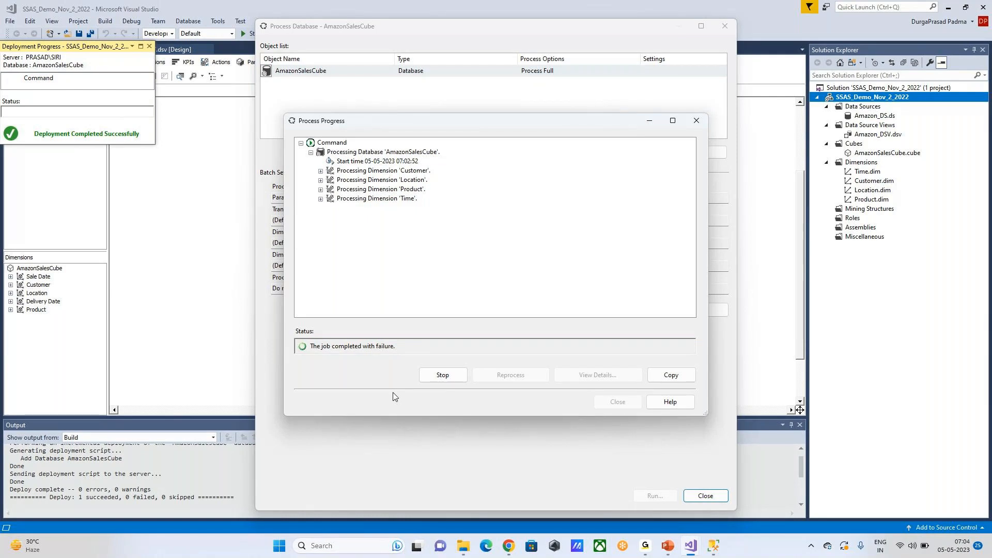
Check the connected servers in SQL Server Management Studio, and stop the AmazonSalesCube processing in Visual Studio, closing its dialogs
click(715, 547)
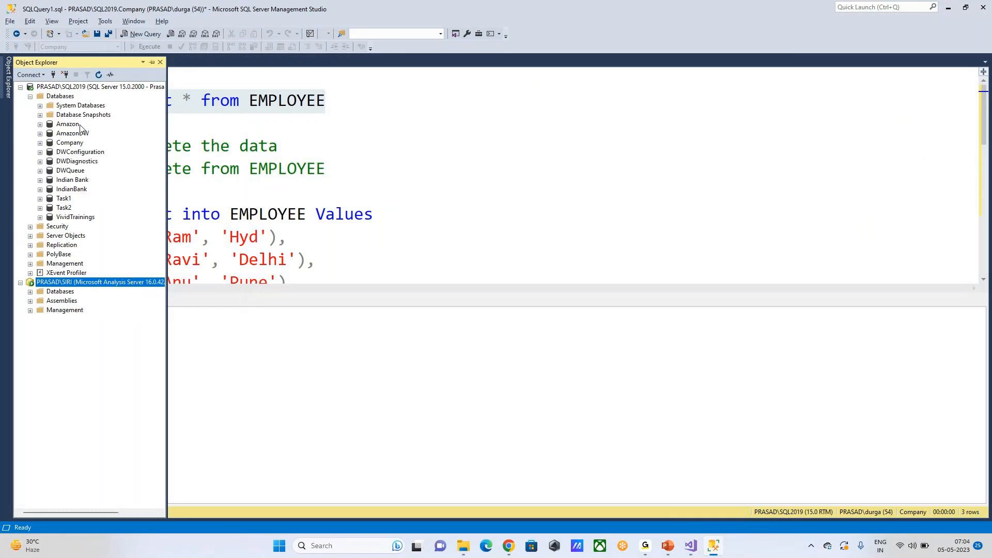
mouse_move(691, 546)
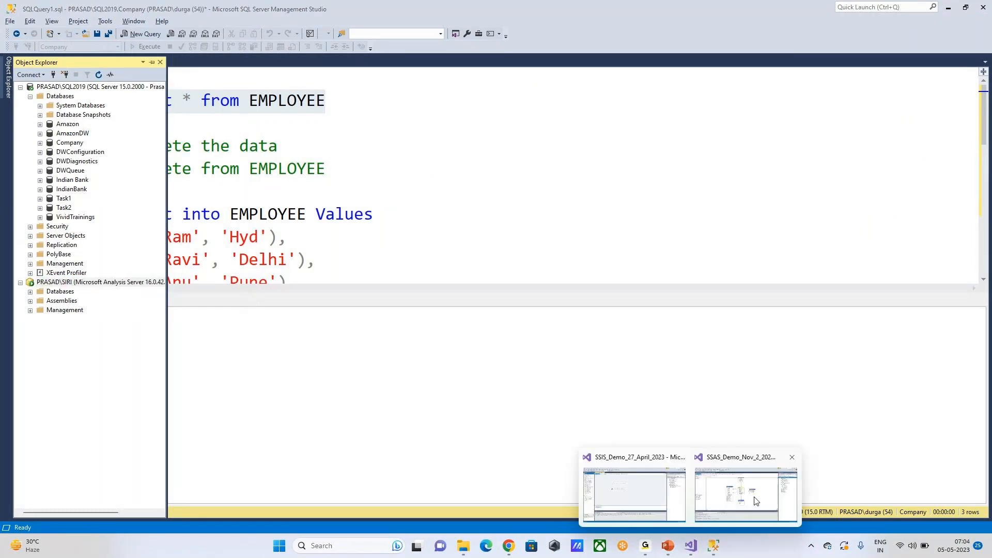
click(755, 500)
click(442, 377)
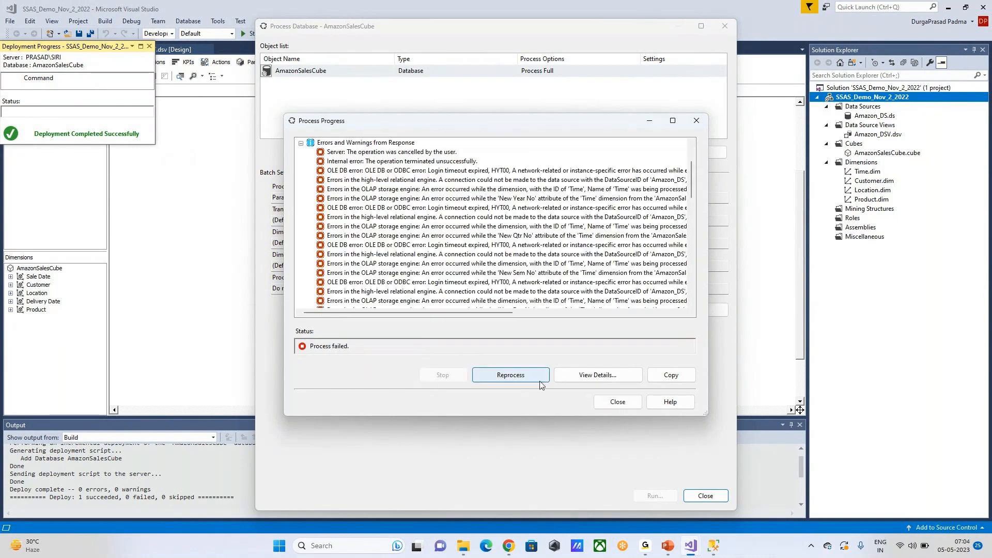
click(615, 404)
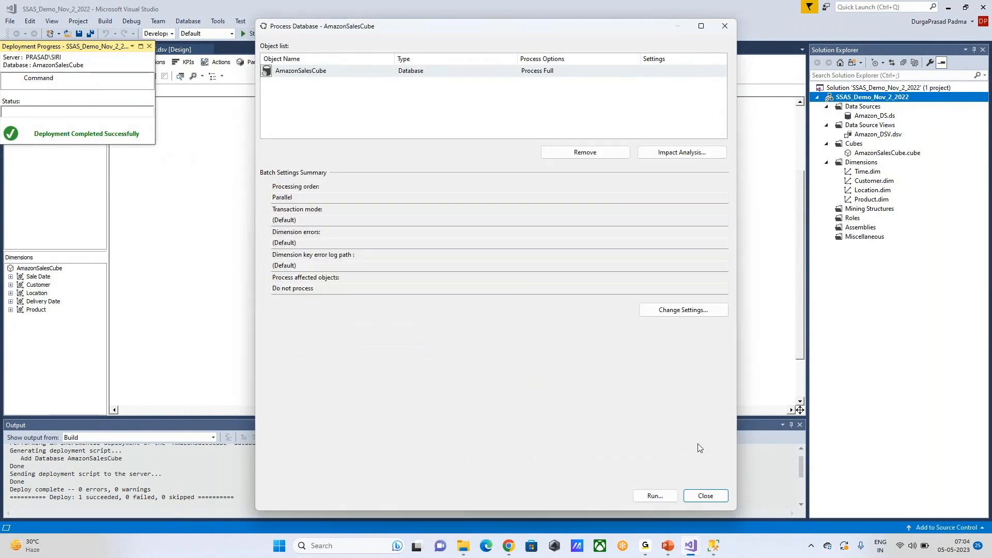
click(706, 495)
Set the server of the Amazon_DS data source connection to PRASAD\SIRI and test the connection with the AmazonDW database
click(872, 120)
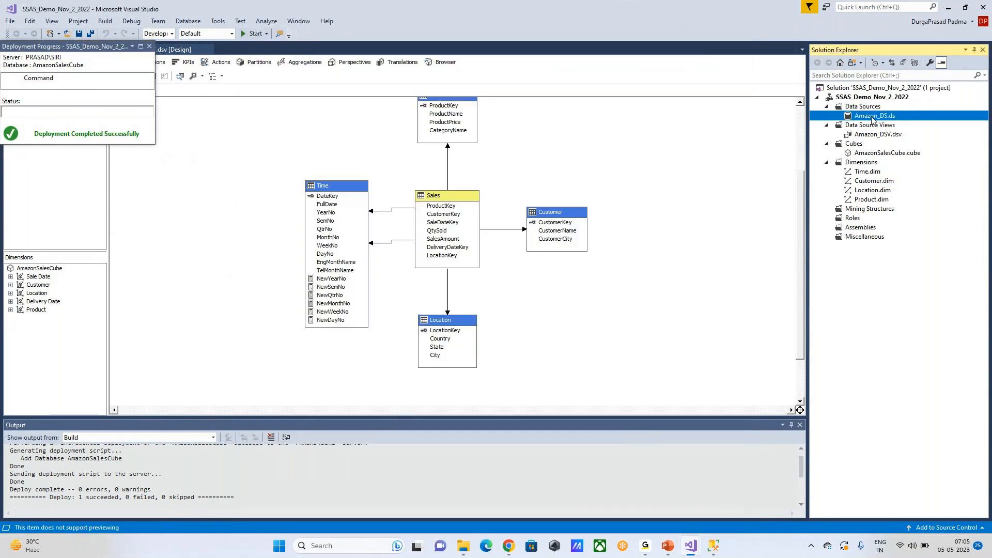
double_click(873, 120)
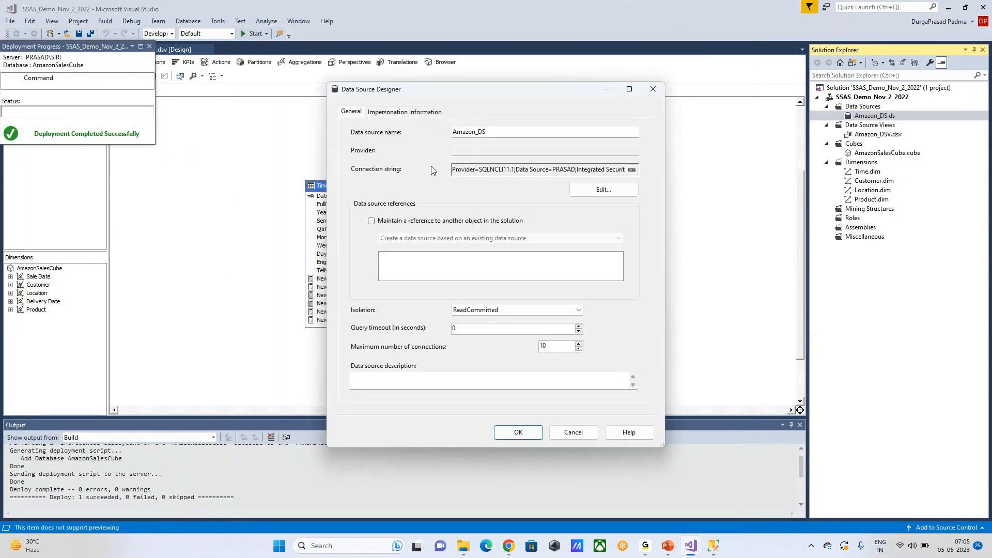
click(600, 190)
click(534, 172)
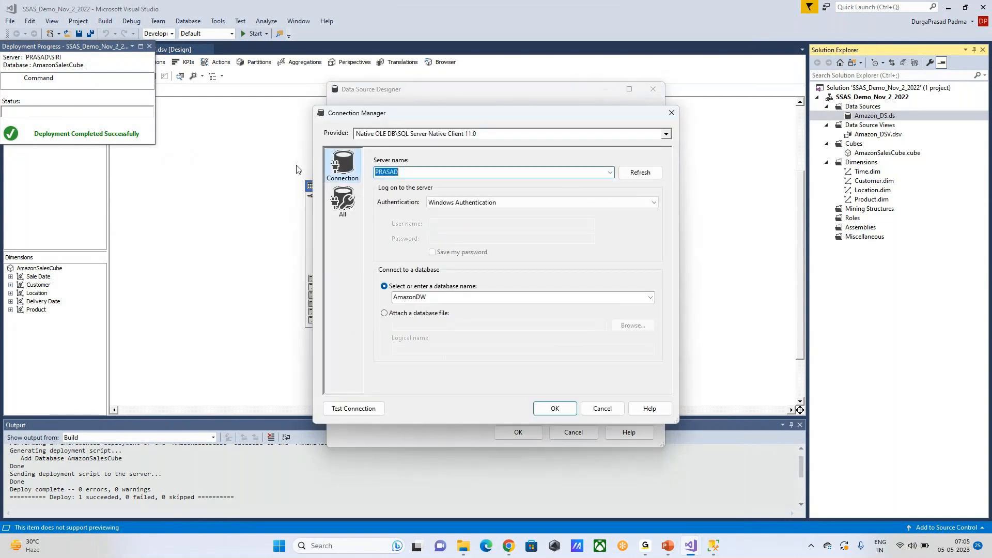
text(PRASAD\SIRI)
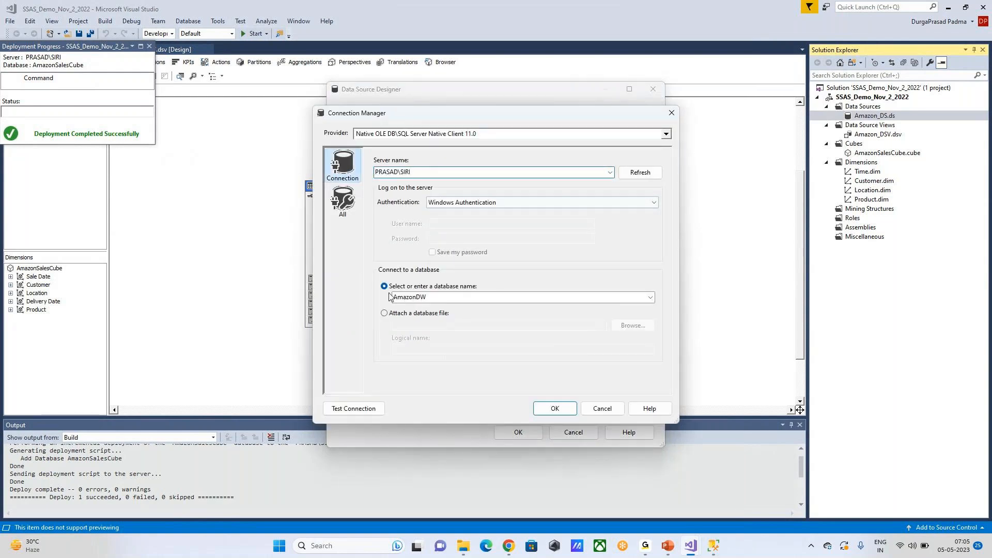
click(364, 408)
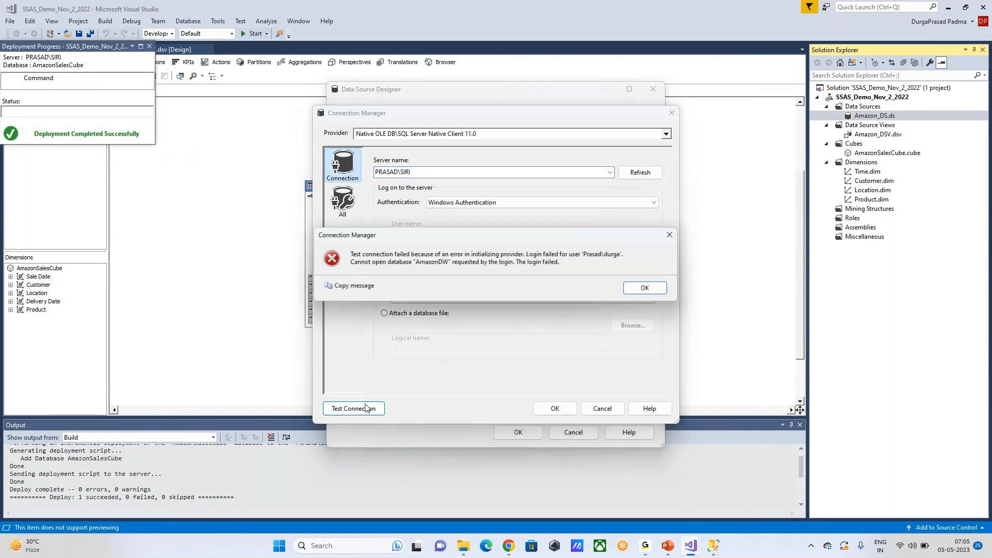
click(664, 296)
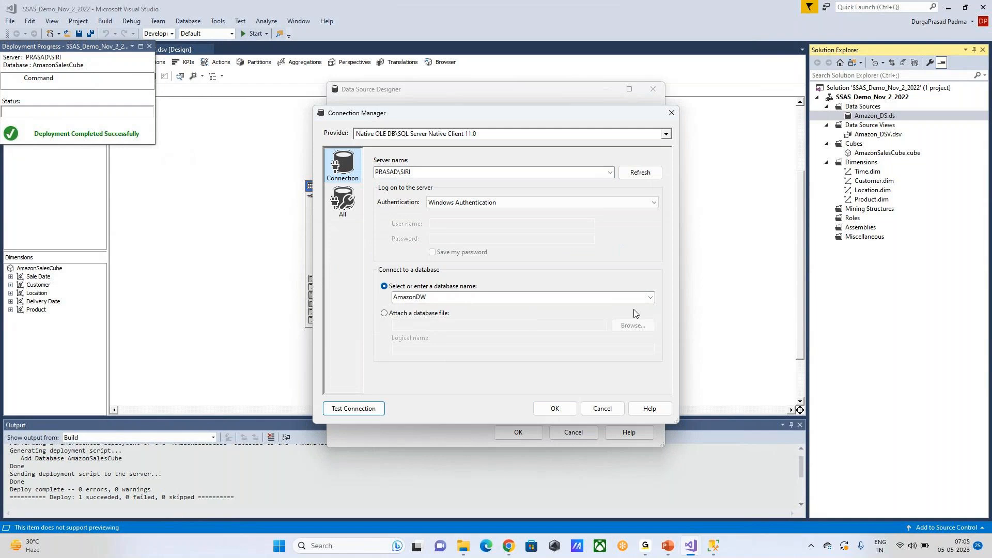
Check the databases available on PRASAD\SIRI in the Amazon_DS connection, refreshing the server information
click(719, 542)
click(720, 540)
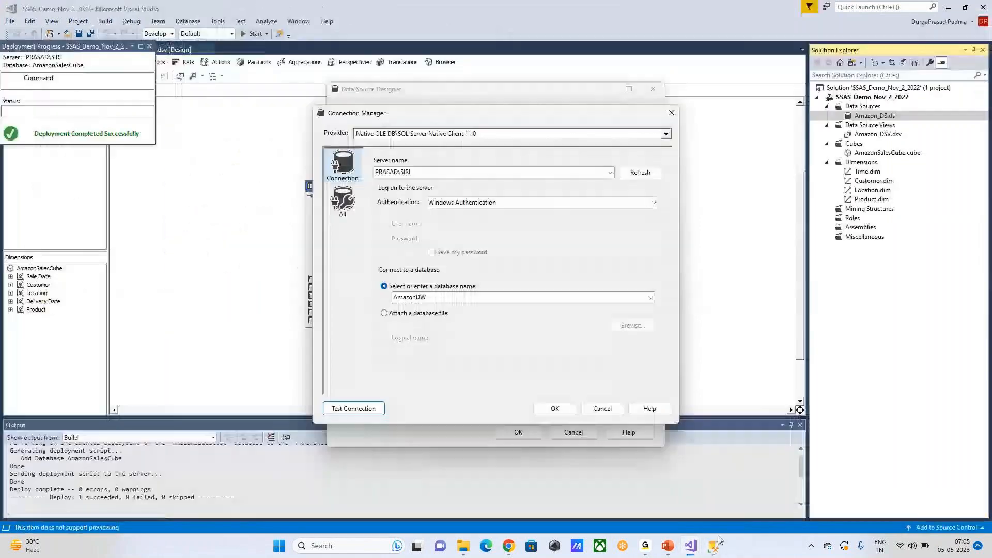
click(650, 297)
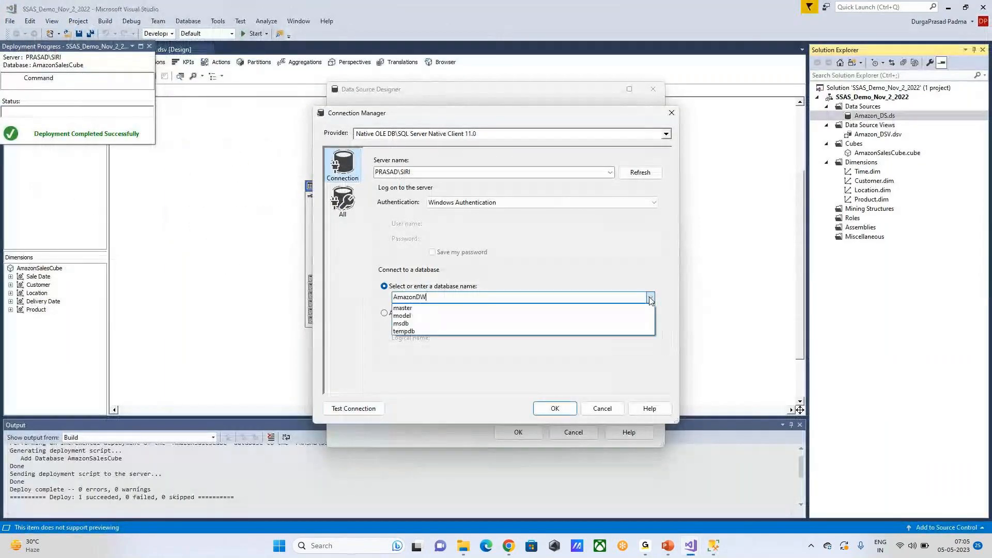
click(650, 299)
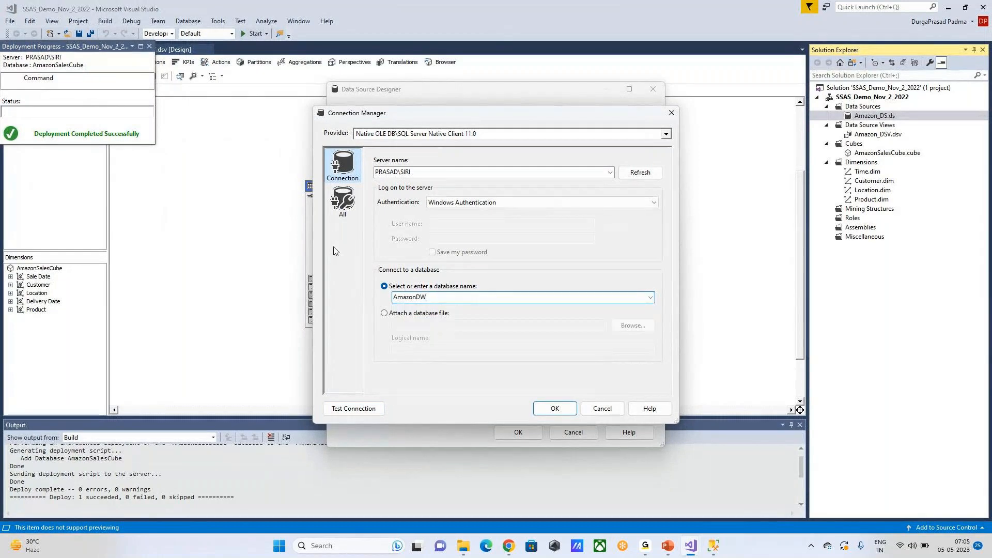
click(637, 172)
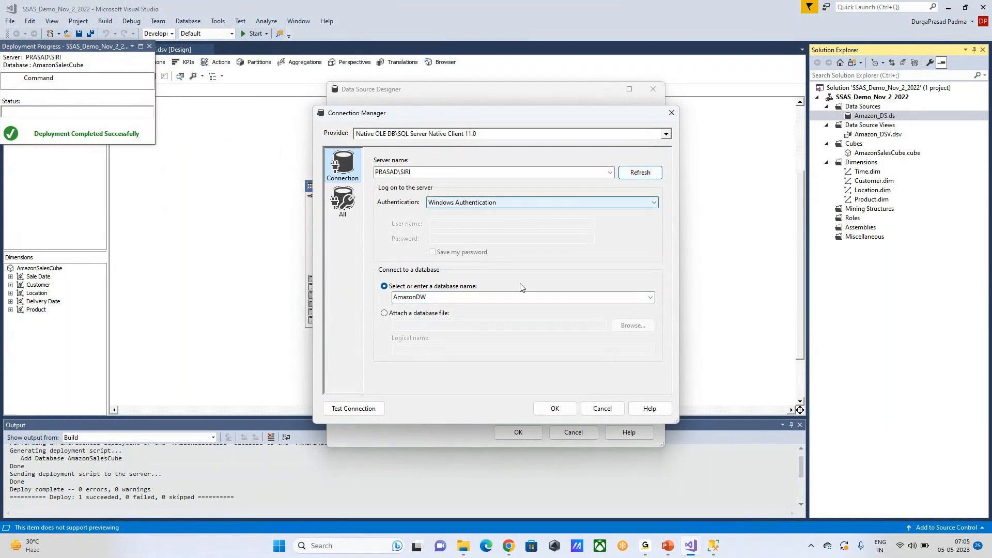
click(650, 298)
click(651, 298)
click(650, 299)
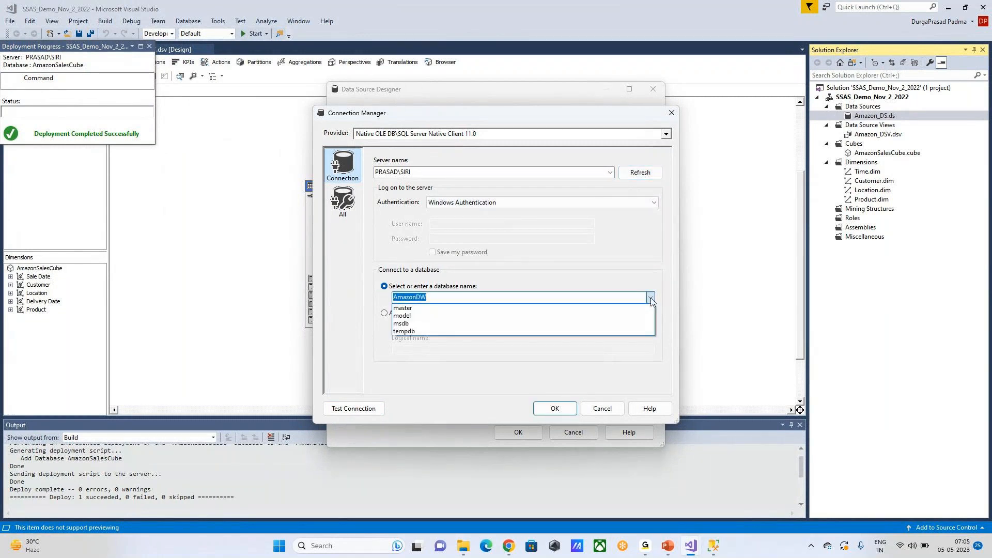
click(353, 279)
Switch to SQL Server Management Studio and locate the AmazonDW database under the PRASAD\SQL2019 server
click(713, 552)
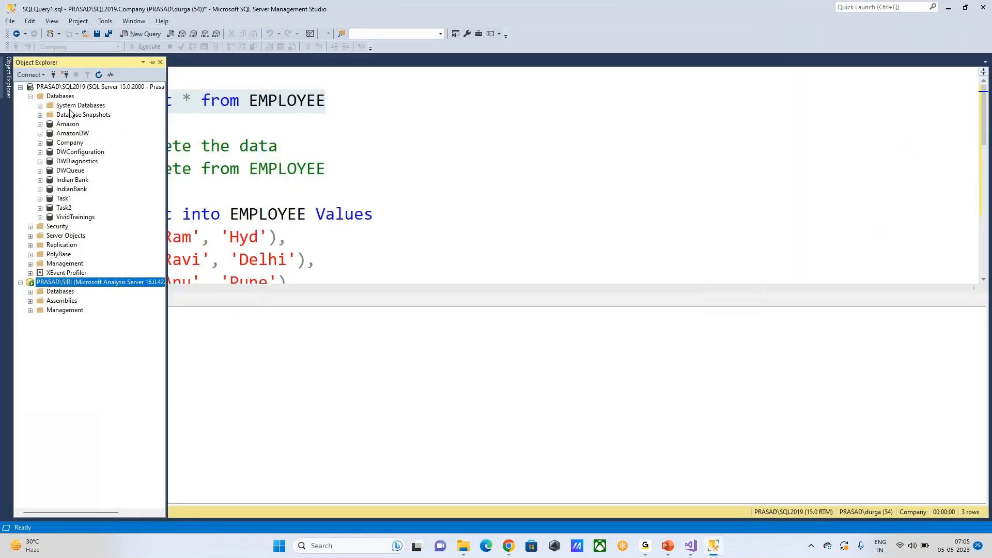
click(72, 133)
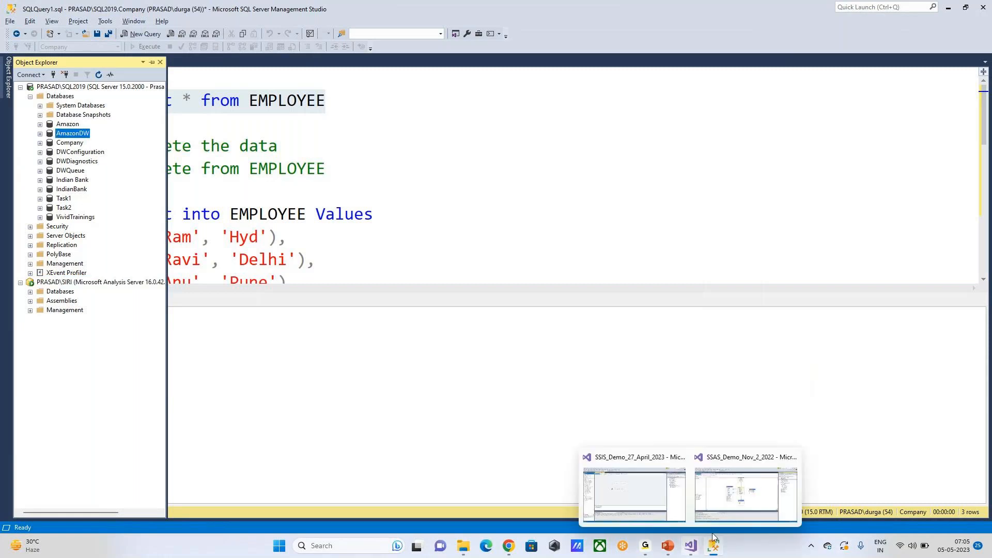
Switch to the SSAS_Demo_Nov_2_2022 project in Visual Studio and discard the open Amazon_DS connection edits
click(730, 500)
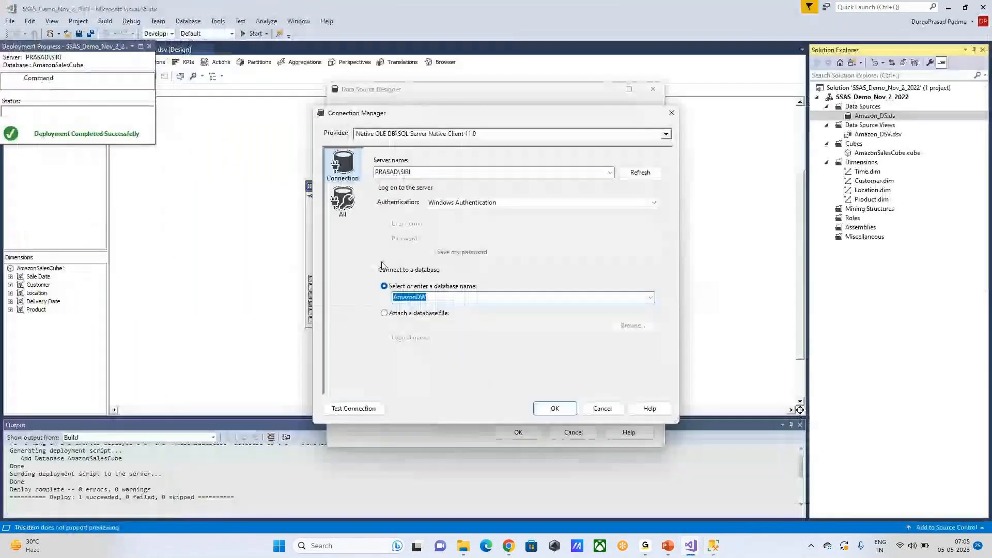
click(674, 116)
click(576, 432)
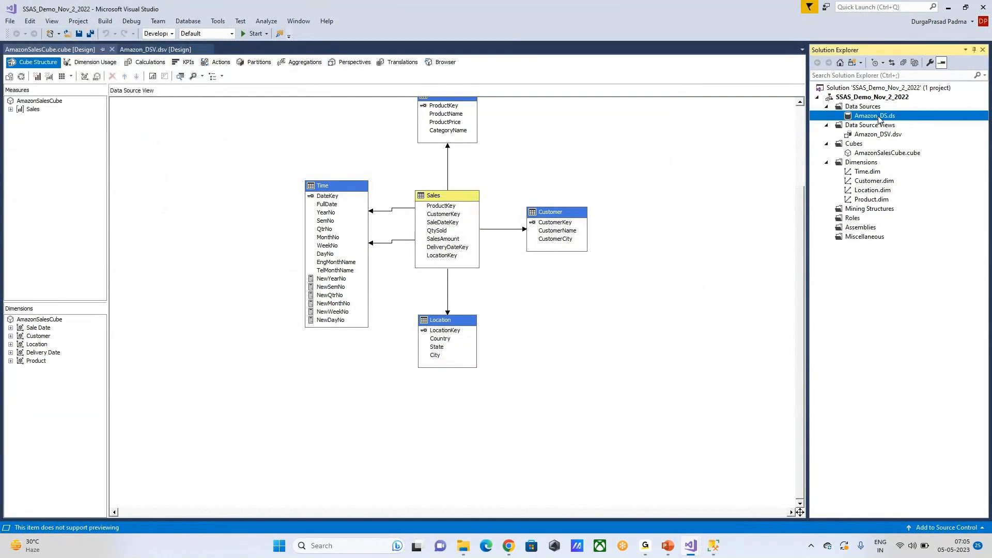
Set the server of the Amazon_DS data source connection to PRASAD\SQL2019
double_click(879, 119)
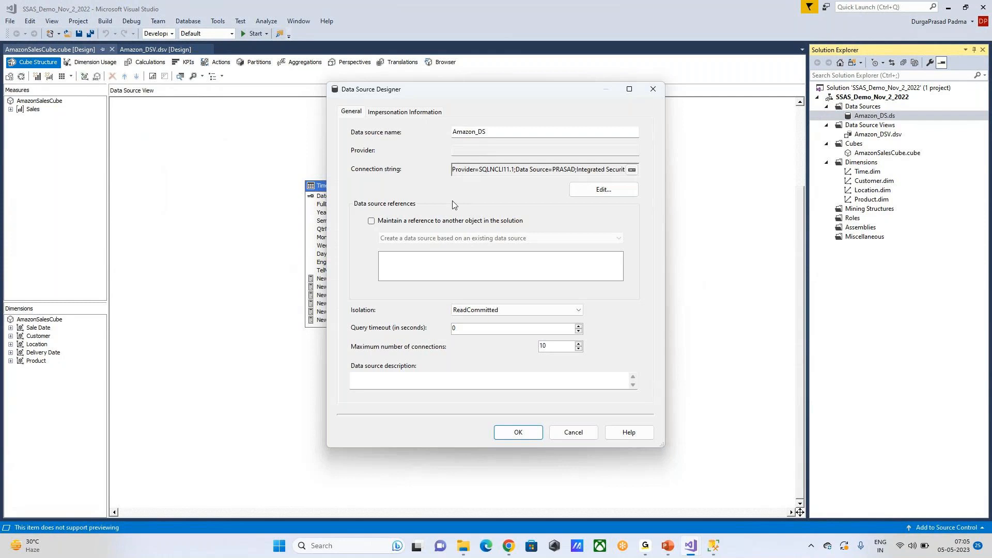
click(602, 189)
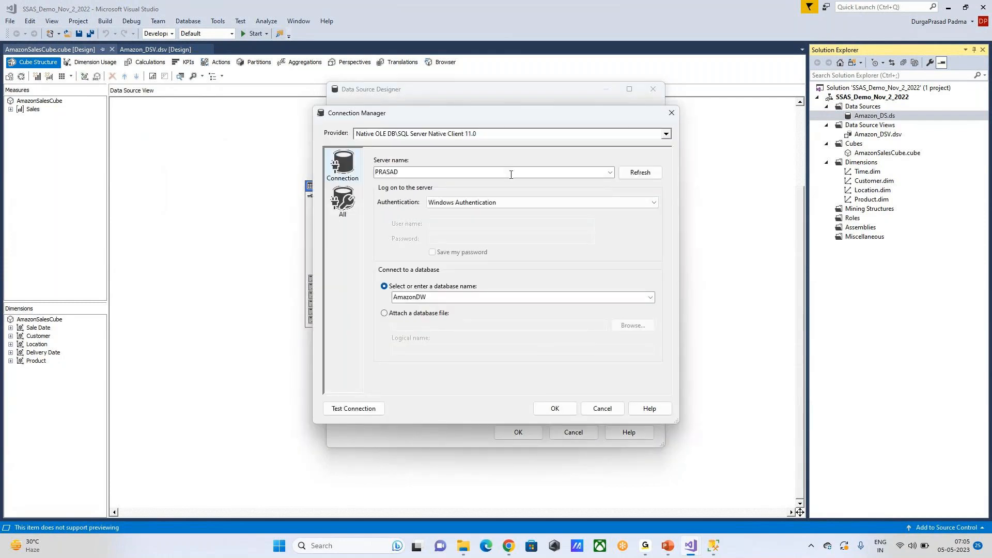
click(610, 173)
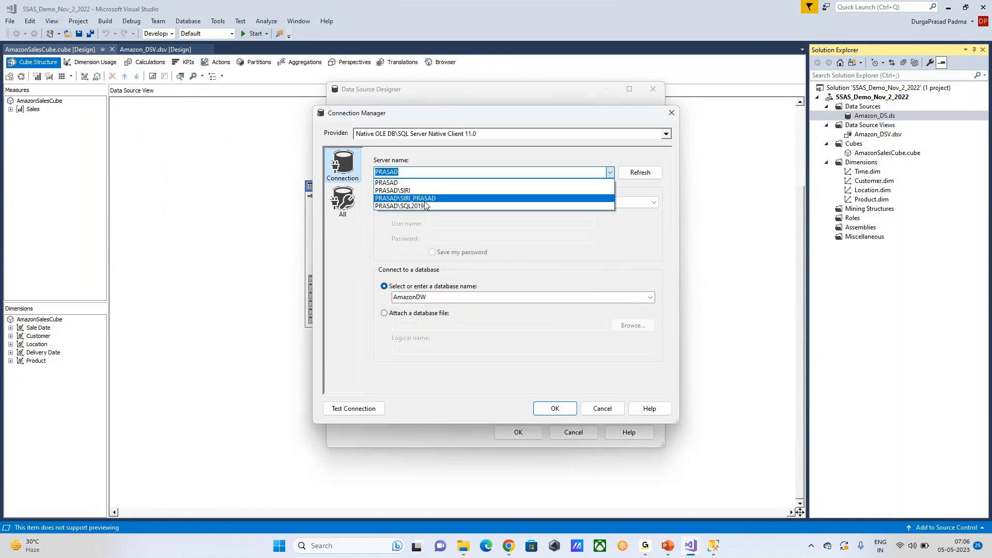
click(414, 203)
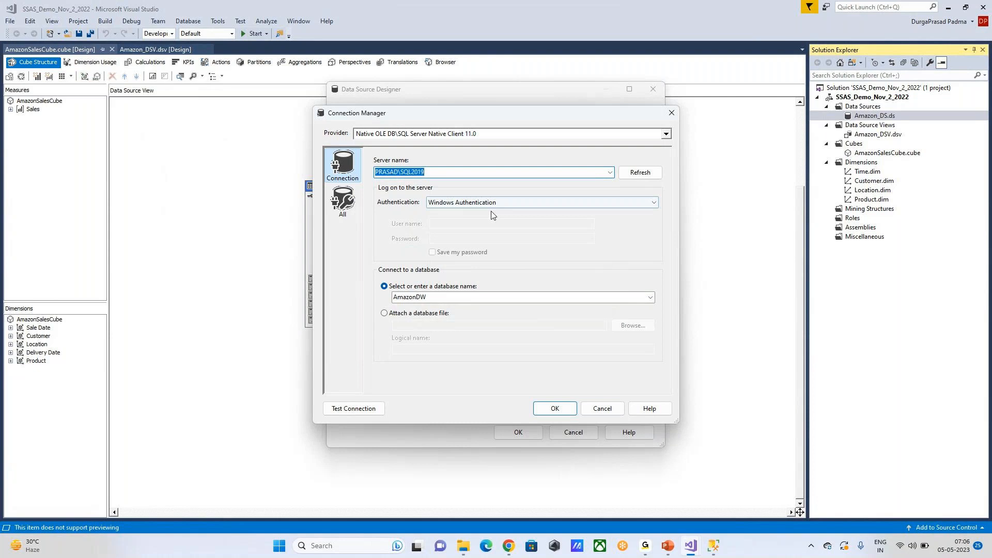
click(563, 203)
click(530, 220)
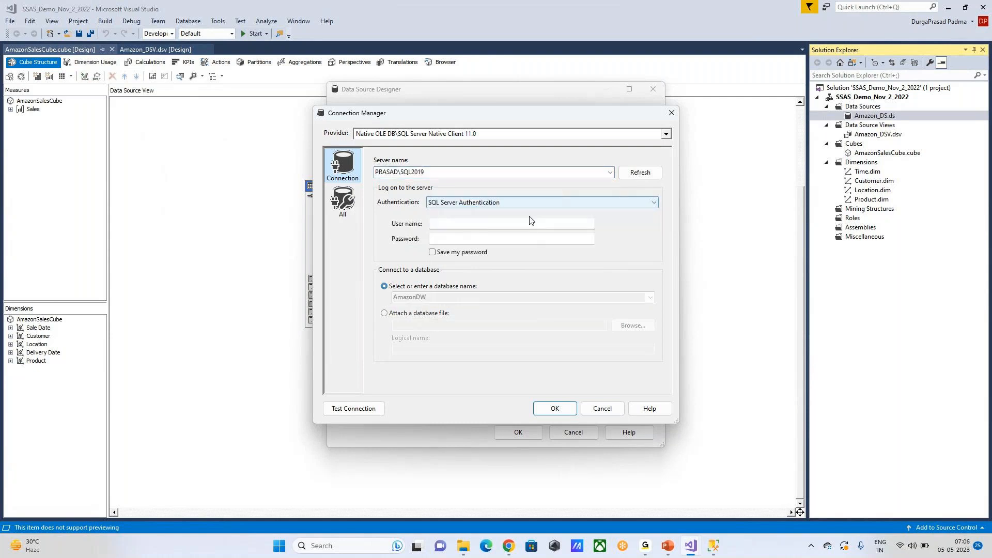
click(566, 204)
click(490, 217)
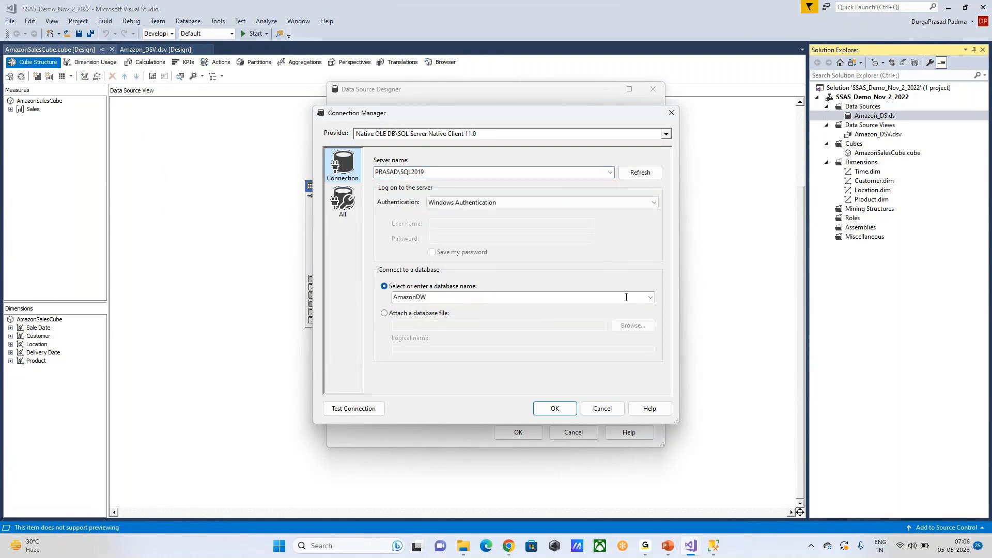
Choose the AmazonDW database for the Amazon_DS connection and test the connection
click(650, 297)
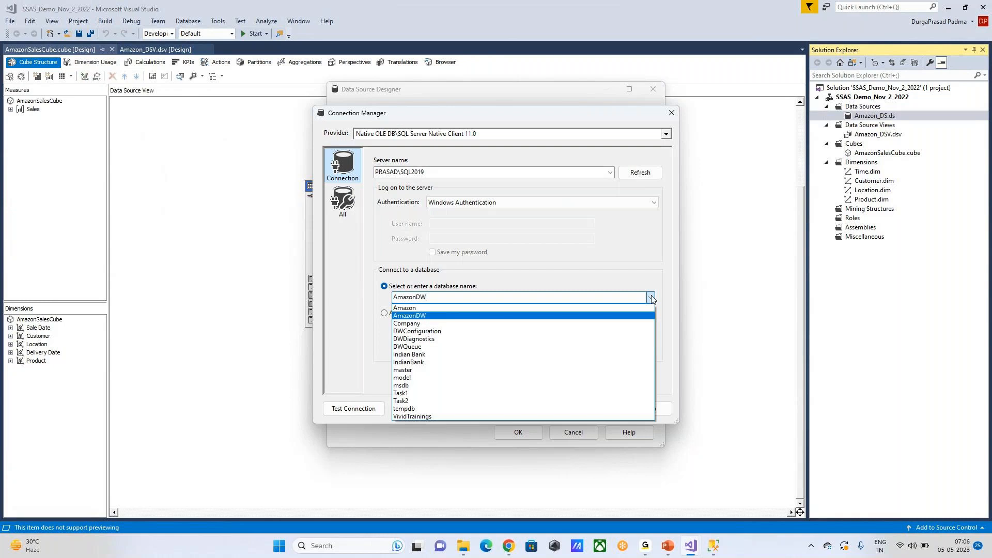
click(446, 316)
click(349, 407)
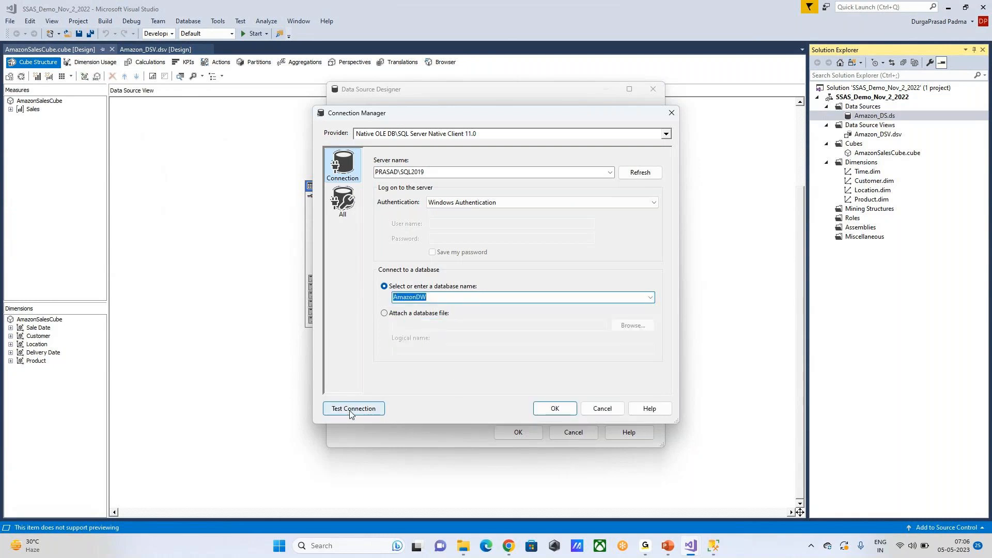
click(663, 287)
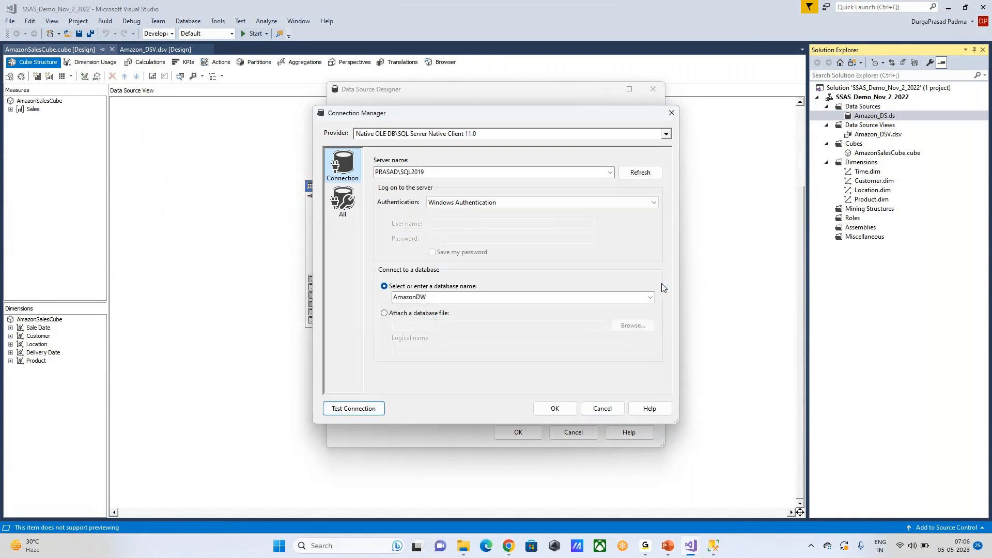
Accept the new connection settings for the Amazon_DS data source and save it
click(553, 406)
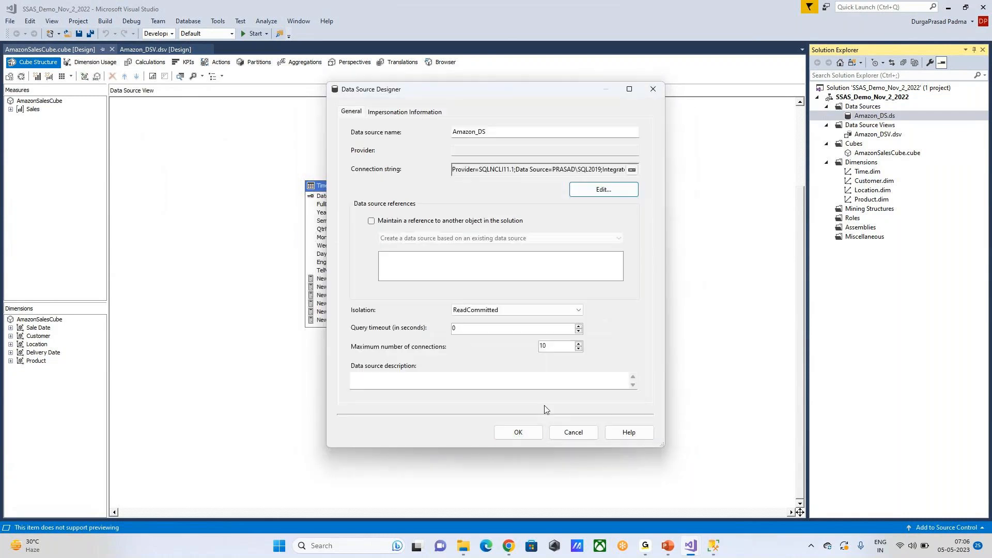
click(526, 437)
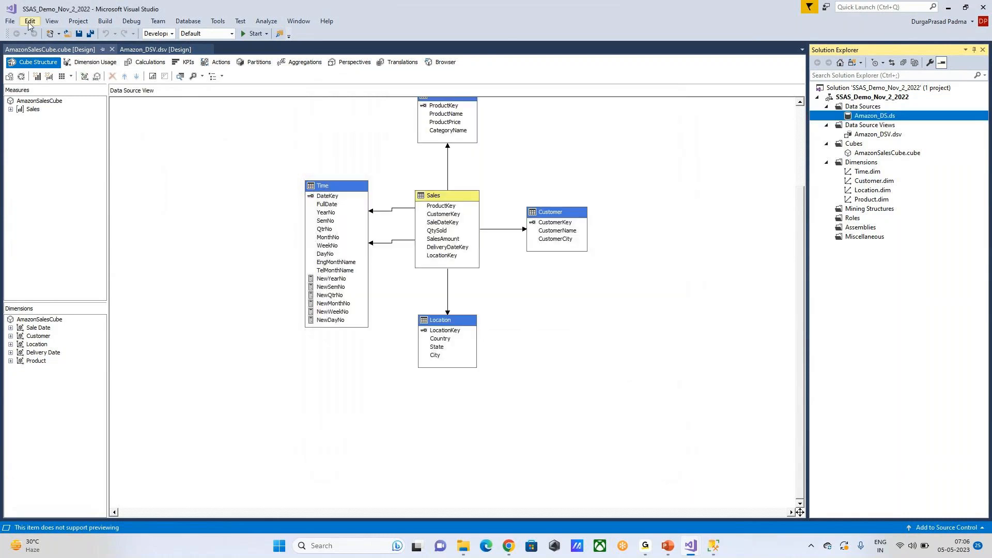
click(79, 34)
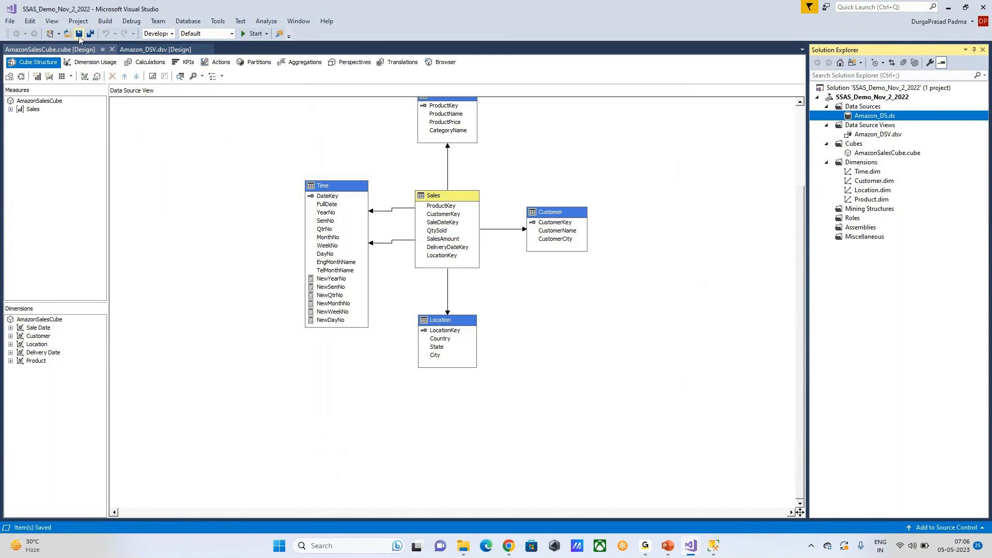
Examine the Sale Date dimension in the AmazonSalesCube structure and check whether the cube can be browsed
click(468, 303)
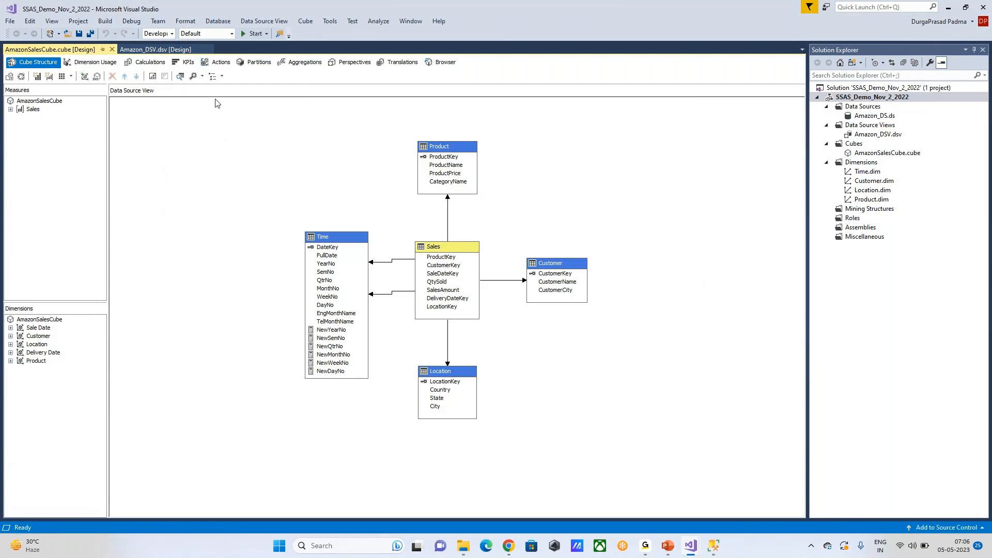
click(10, 328)
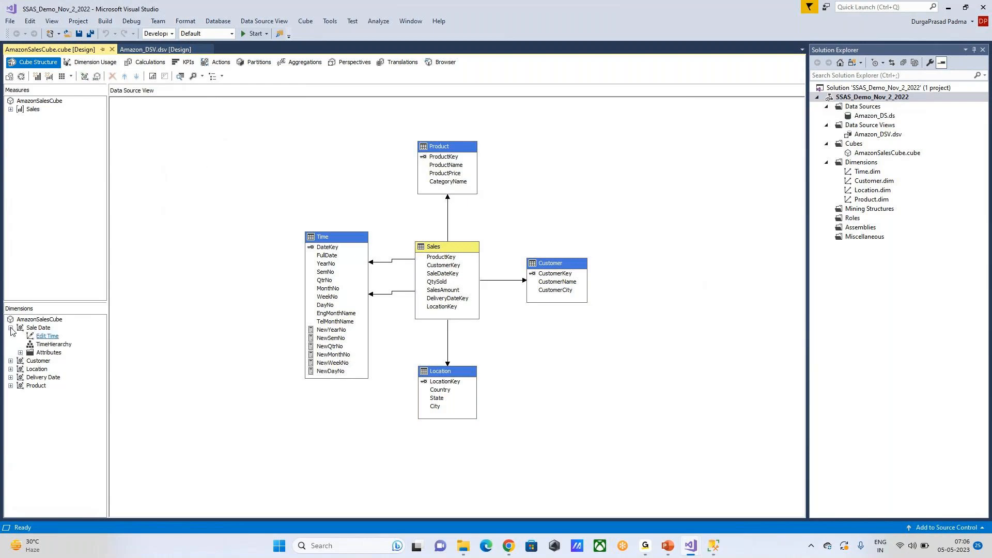
click(10, 327)
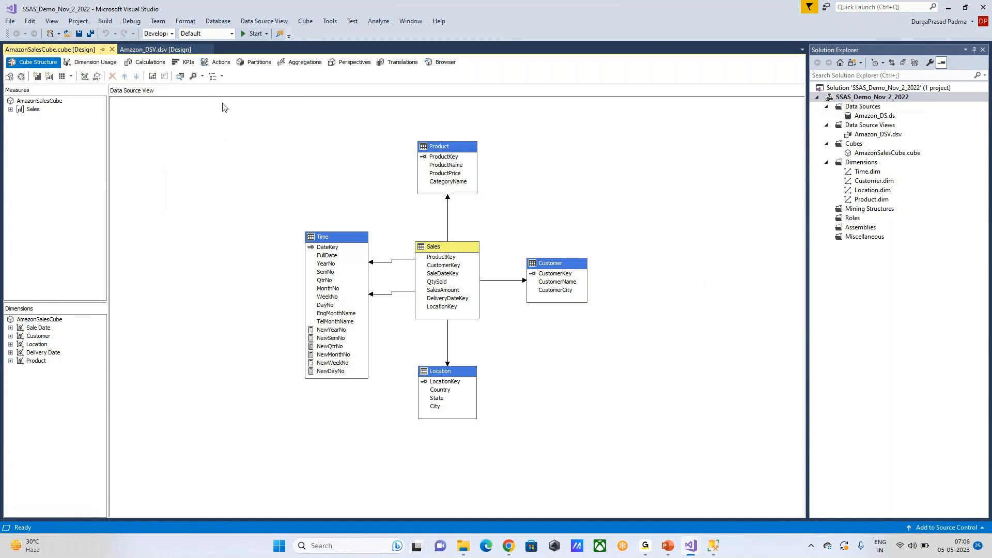
click(450, 63)
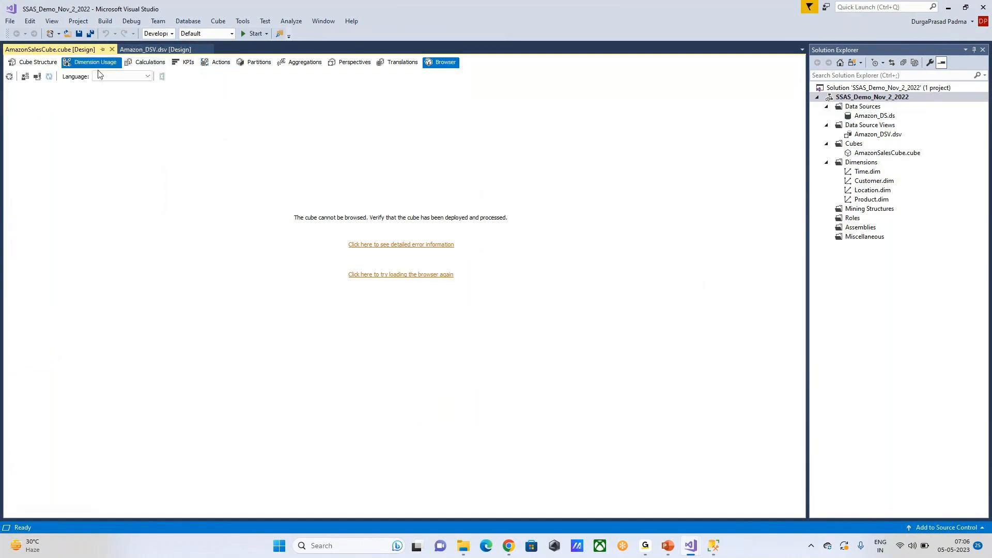
click(41, 66)
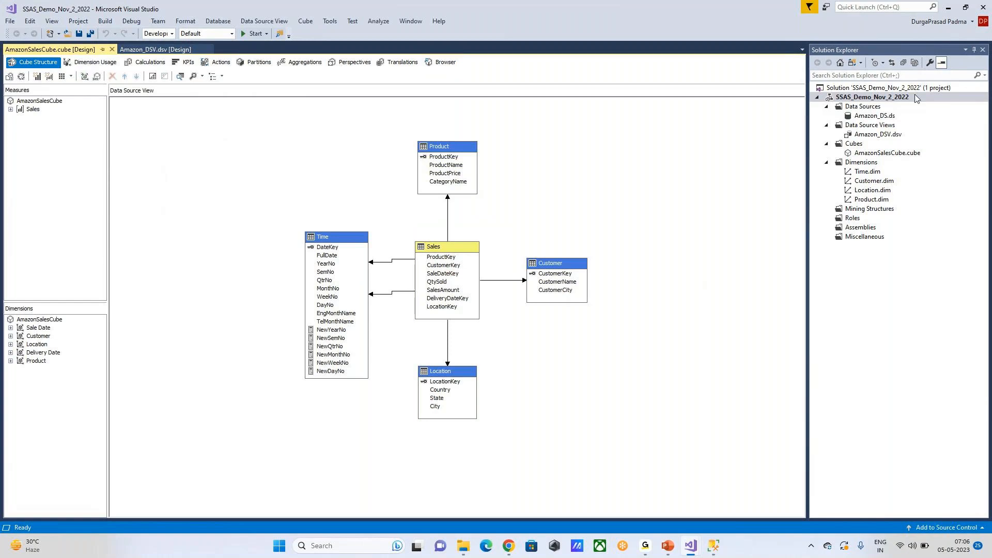
Review the Sales measures and the browser of AmazonSalesCube, and the structure of the Time dimension
click(157, 50)
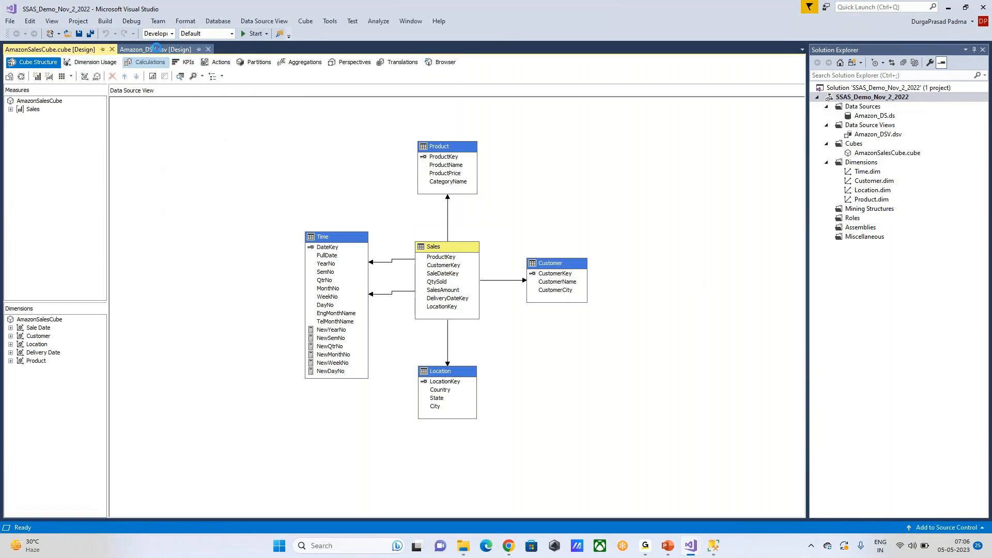
click(58, 50)
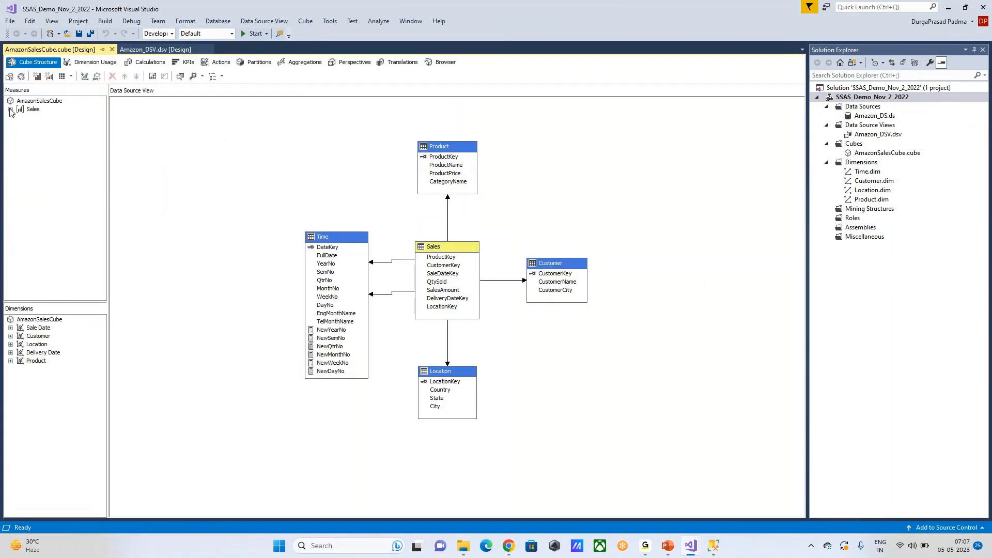
click(10, 109)
click(11, 109)
click(448, 63)
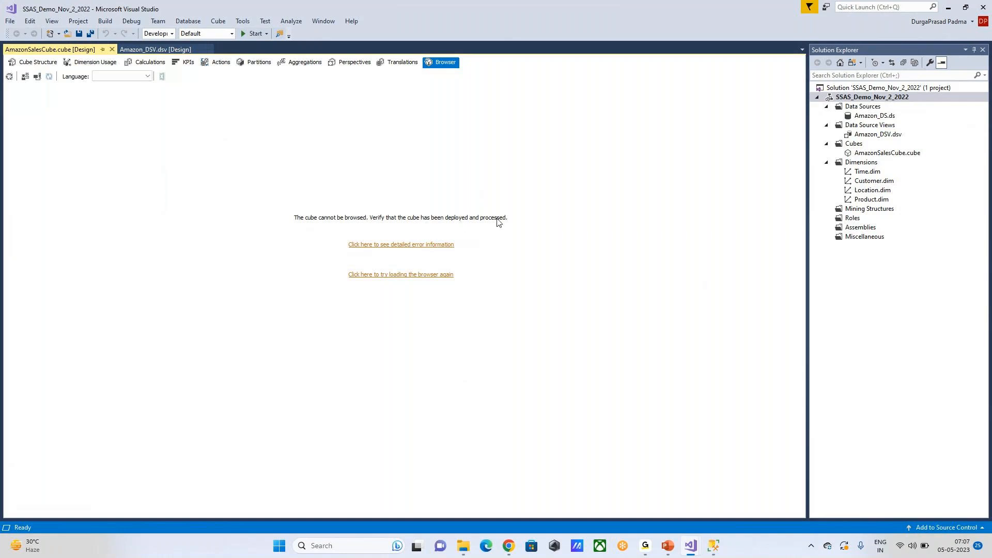
click(32, 63)
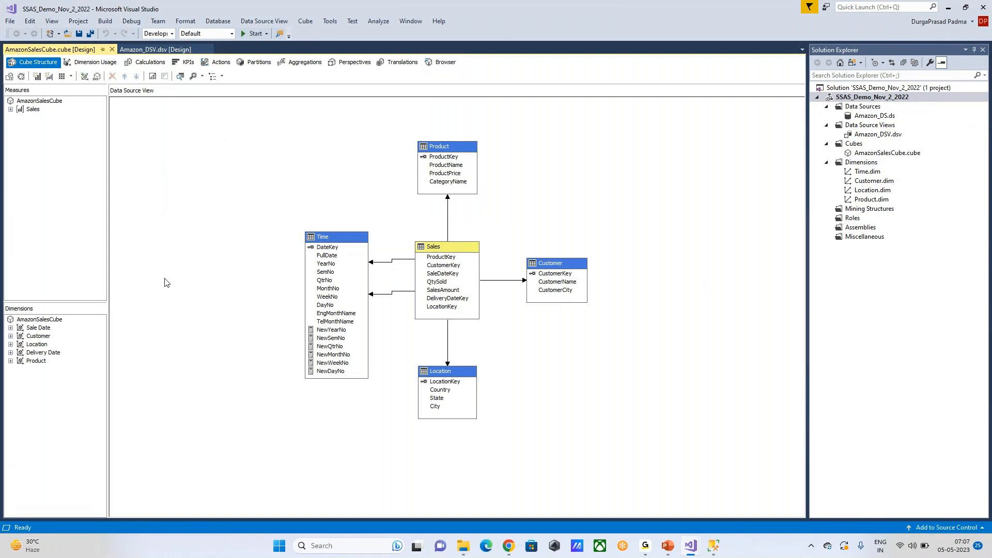
click(872, 171)
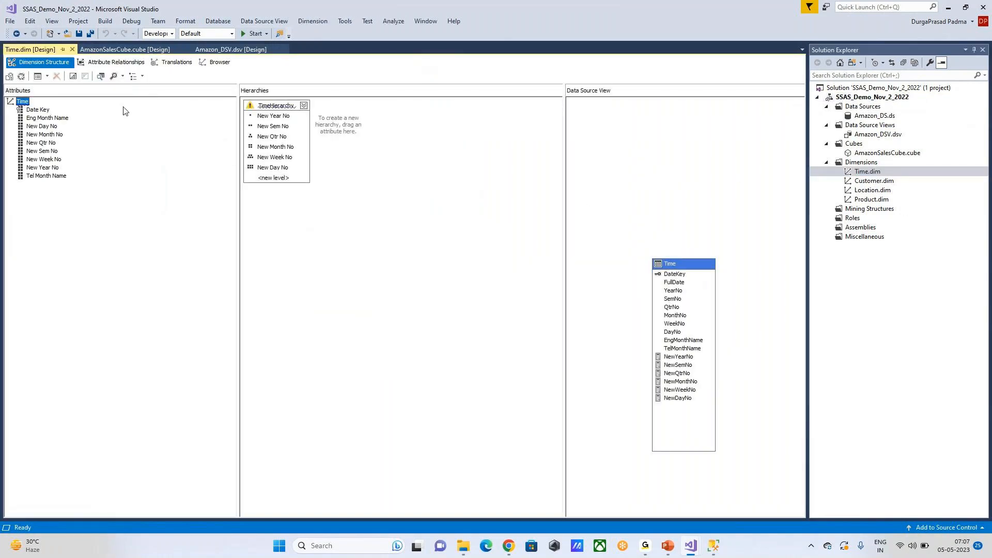
click(72, 49)
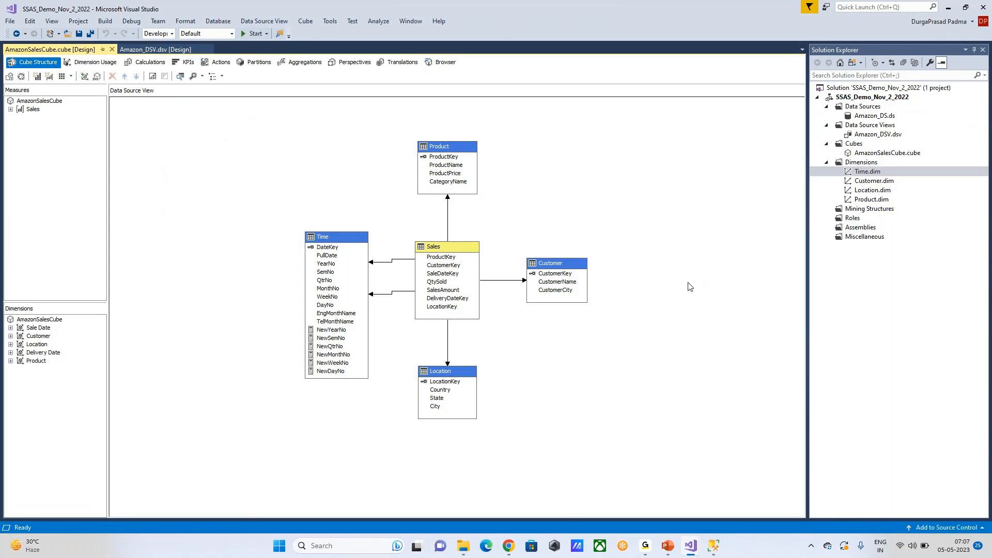
Save the cube and check the deployment target server and database in the SSAS_Demo_Nov_2_2022 project properties
click(81, 35)
right_click(873, 97)
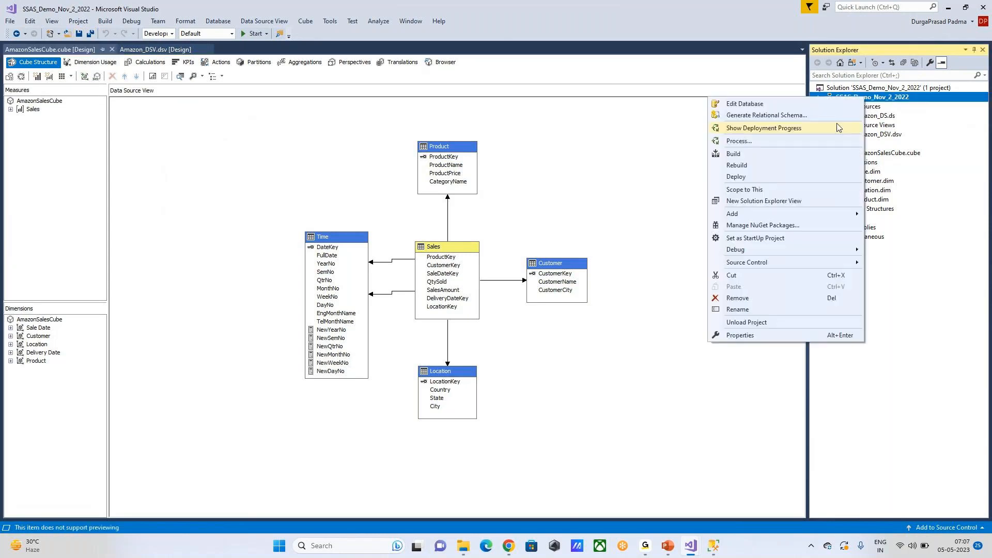
click(740, 335)
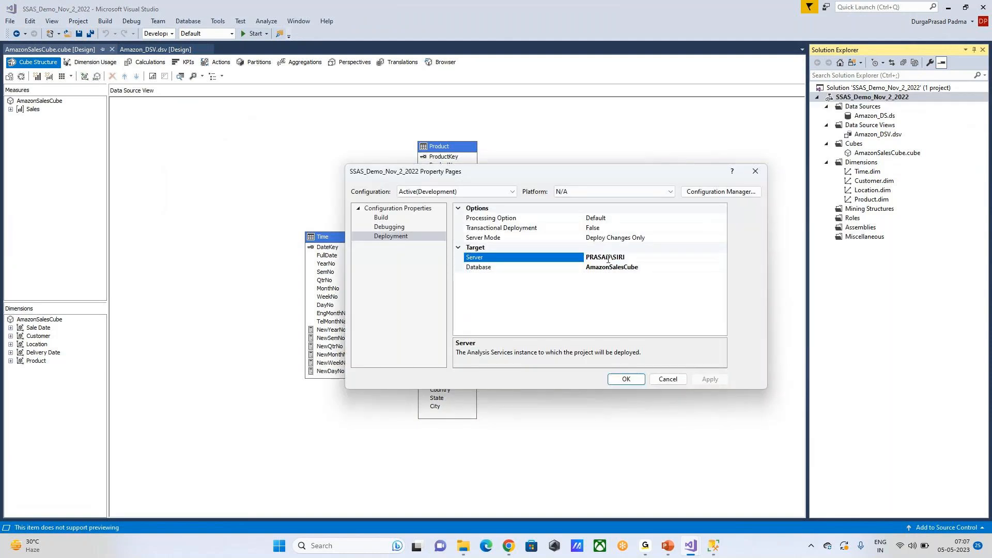
click(626, 380)
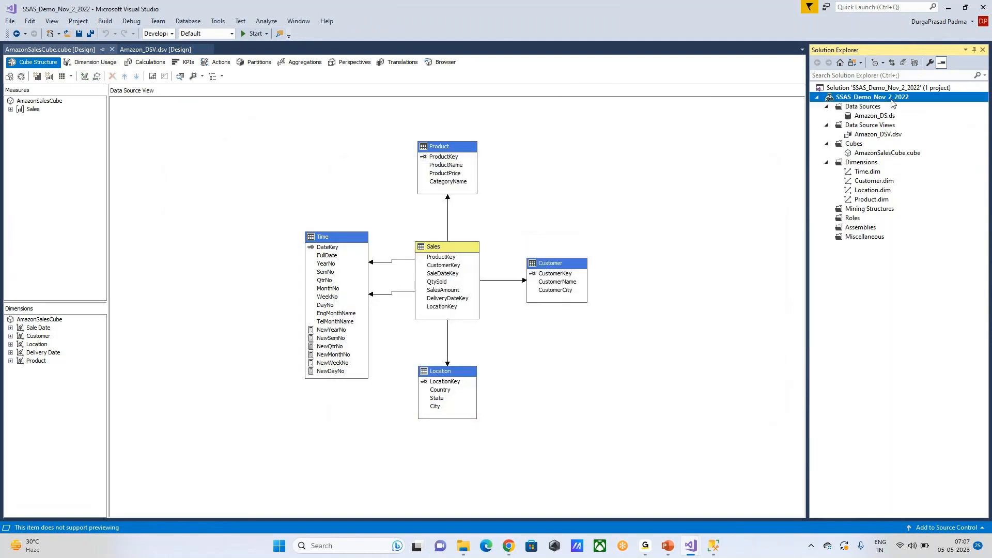
Build and deploy the SSAS_Demo_Nov_2_2022 project, and run Process Full on the AmazonSalesCube database
right_click(888, 98)
click(786, 157)
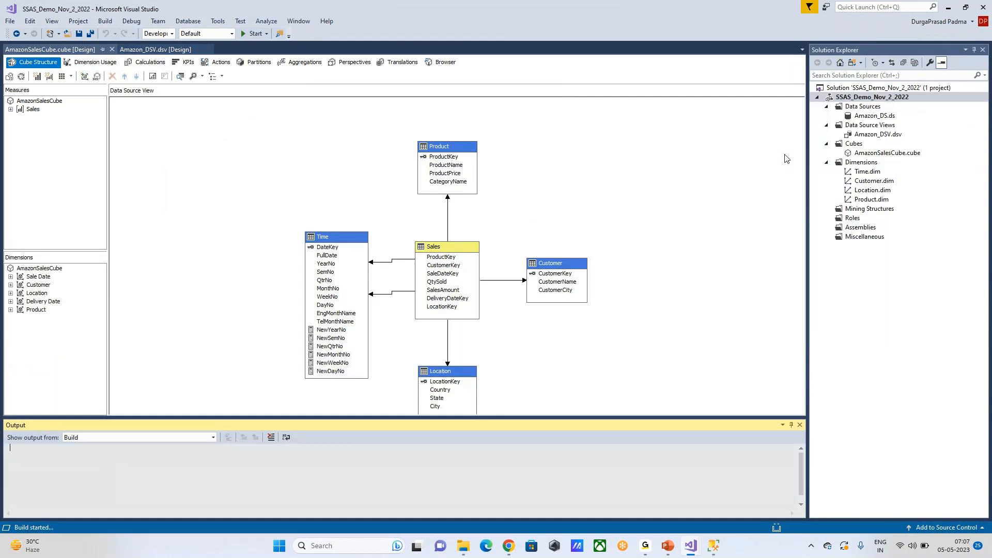
right_click(882, 98)
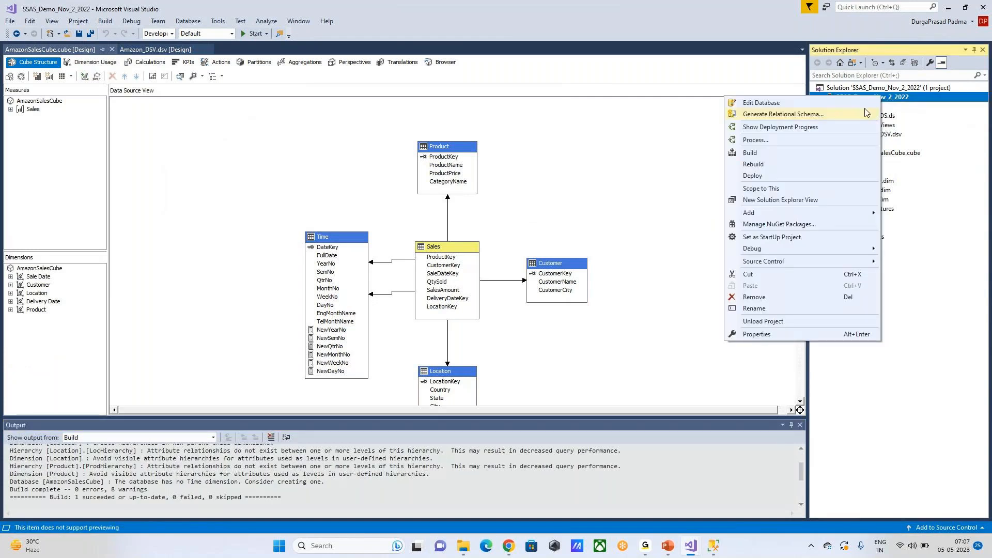
click(776, 140)
click(550, 290)
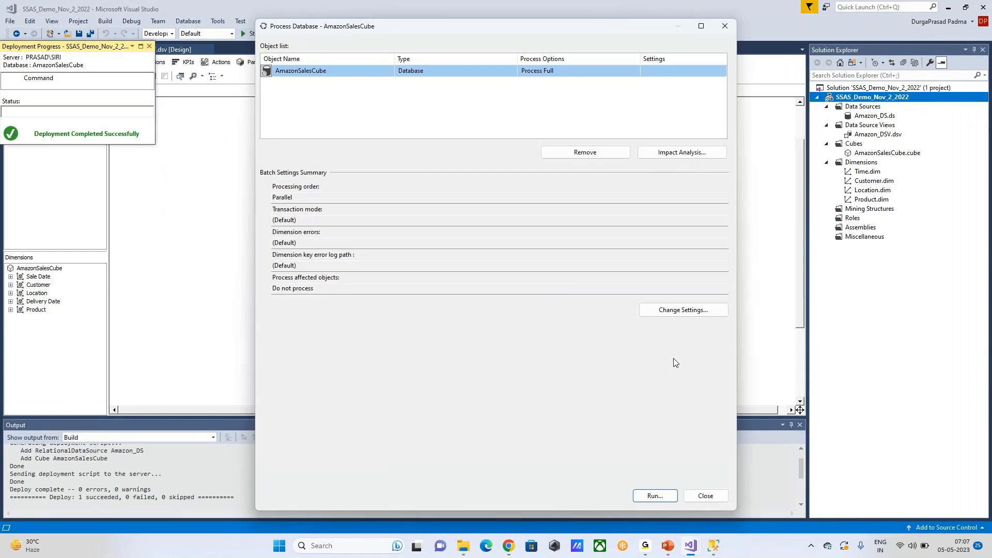
click(654, 495)
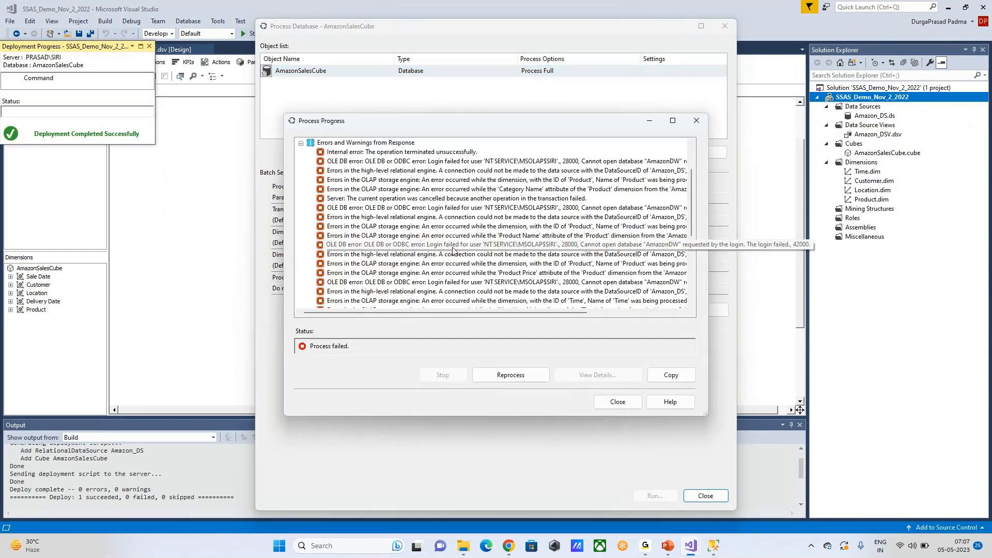
Read through the errors and warnings reported for the AmazonSalesCube processing
scroll(453, 250, down, 6)
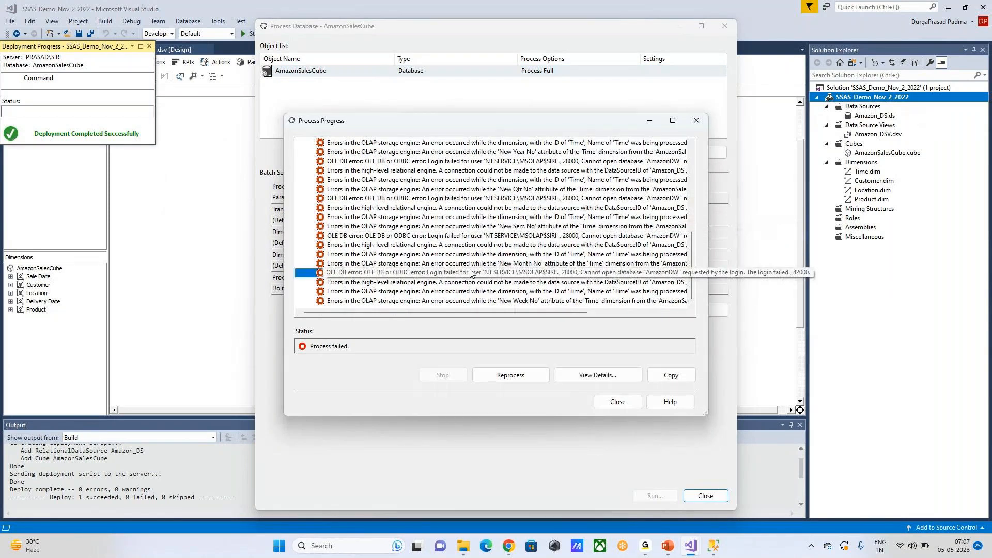
click(300, 272)
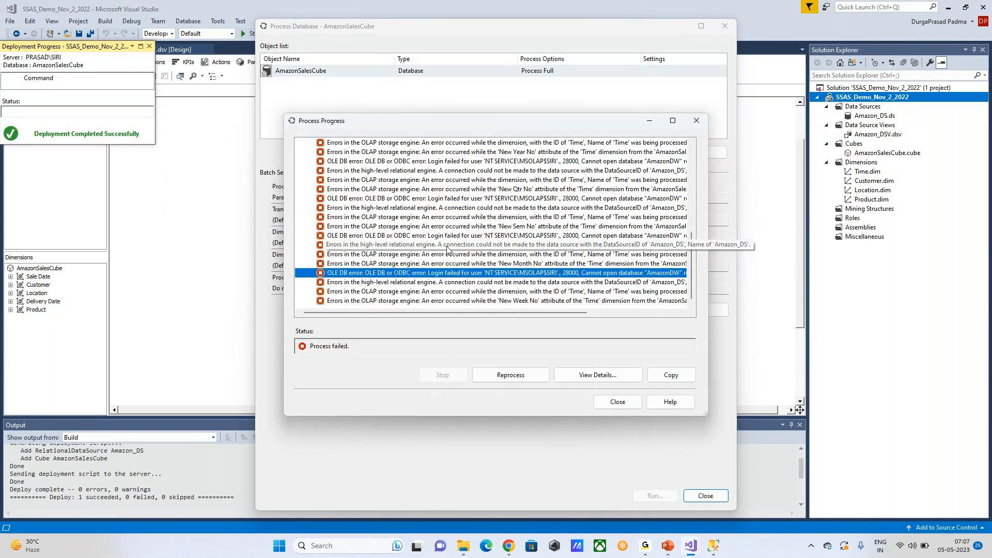
scroll(448, 249, up, 5)
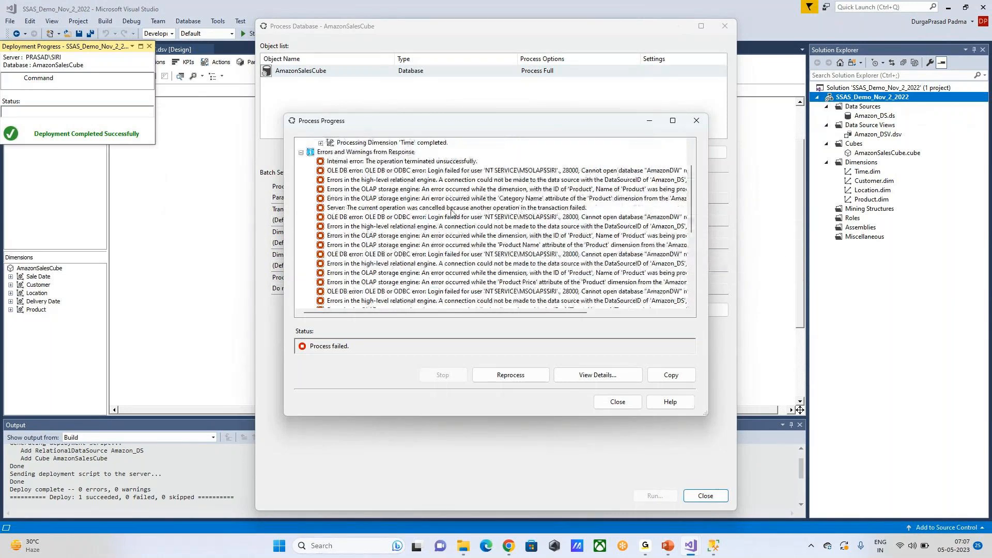
Look through the AmazonSalesCube processing errors and copy the OLE DB login-failed message about the AmazonDW database
scroll(455, 213, up, 1)
scroll(460, 215, down, 1)
scroll(509, 226, up, 1)
scroll(508, 226, down, 5)
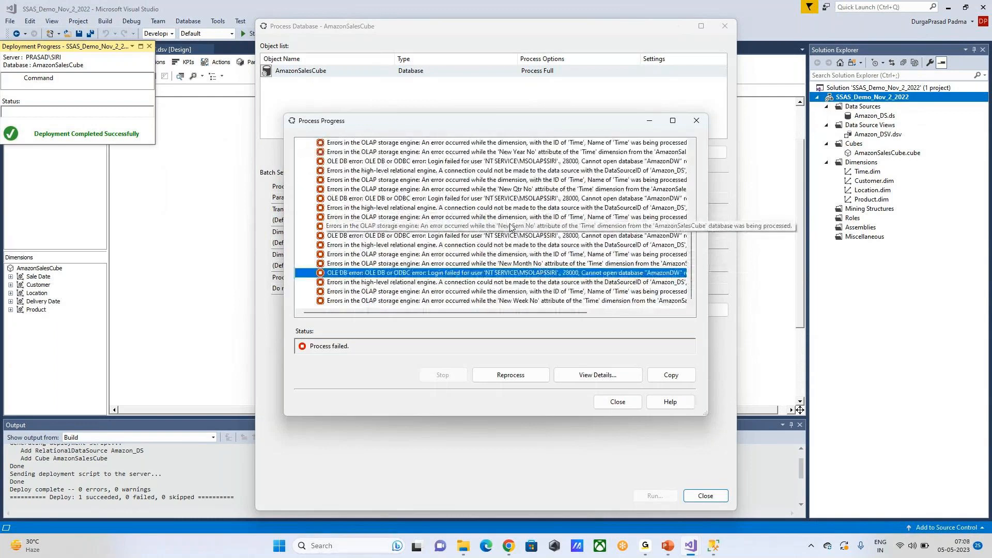
scroll(510, 226, up, 8)
click(512, 217)
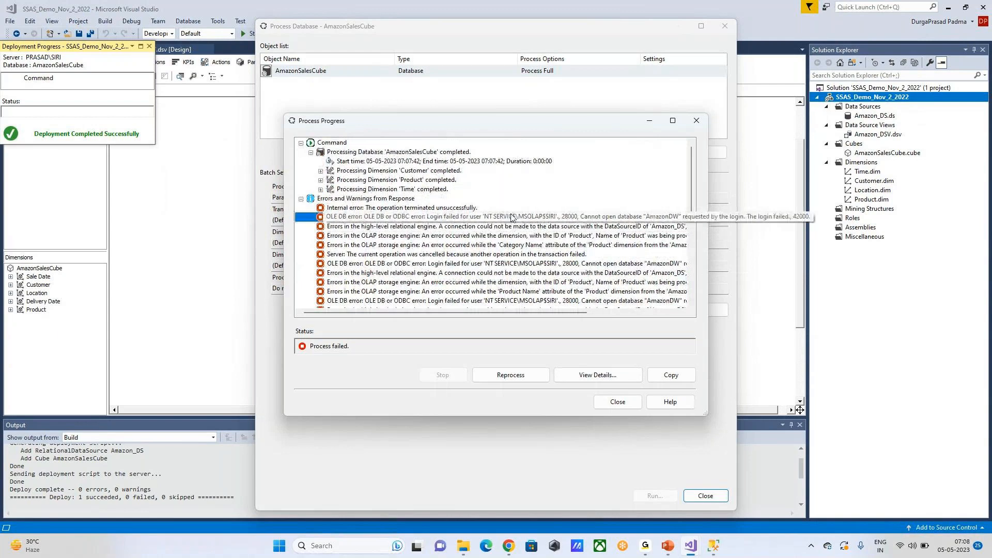
right_click(511, 217)
click(535, 222)
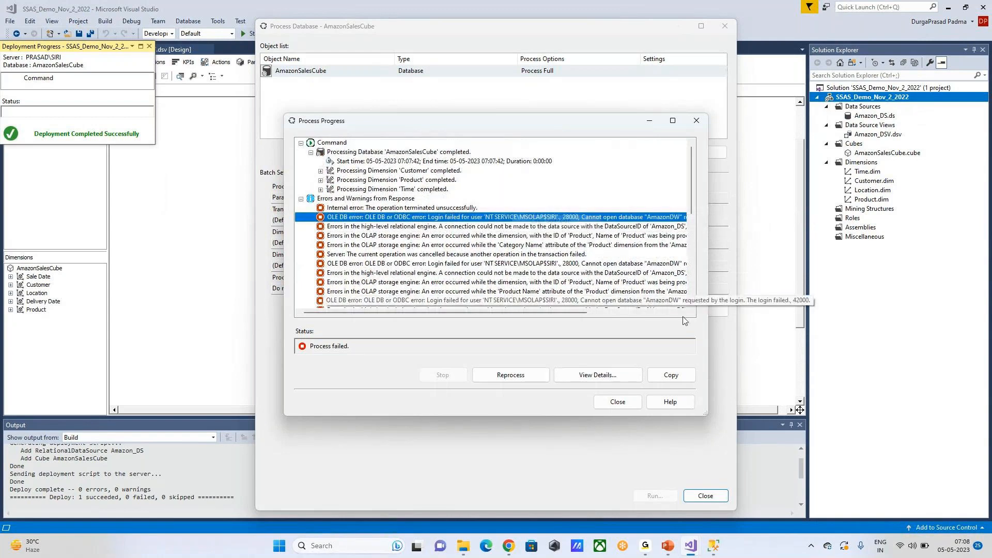
Open Notepad++ and paste the copied OLE DB error message into the document
click(375, 546)
text(no)
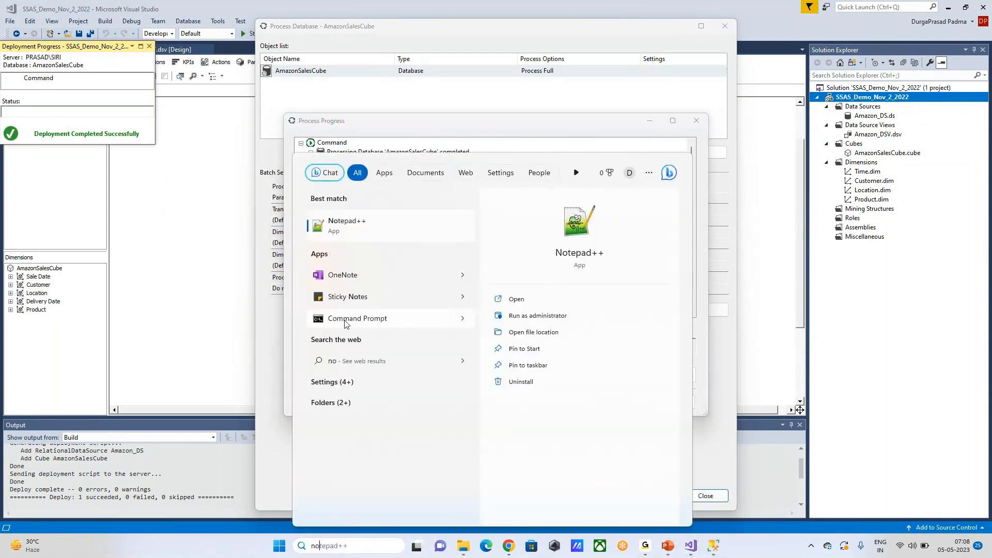
key(Return)
key(ctrl+a)
key(ctrl+v)
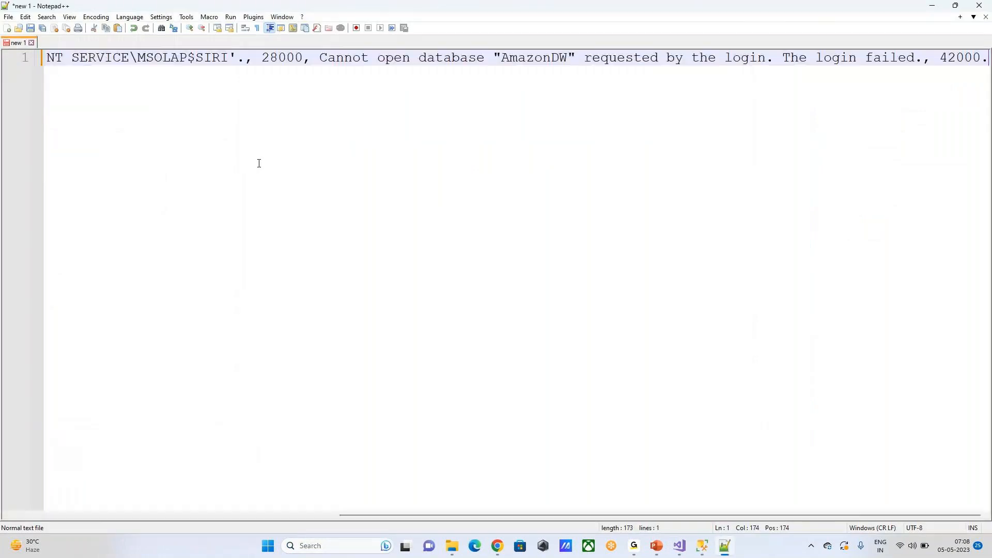
Copy the service account name NT SERVICE\MSOLAP$SIRI from the error text onto its own line three lines below
drag(579, 513, 372, 512)
drag(363, 57, 546, 58)
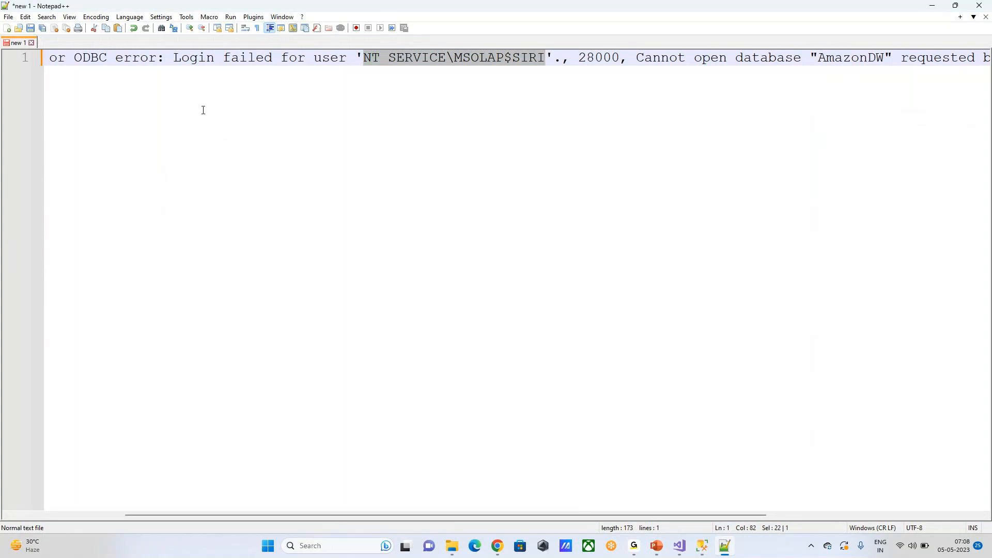
key(End)
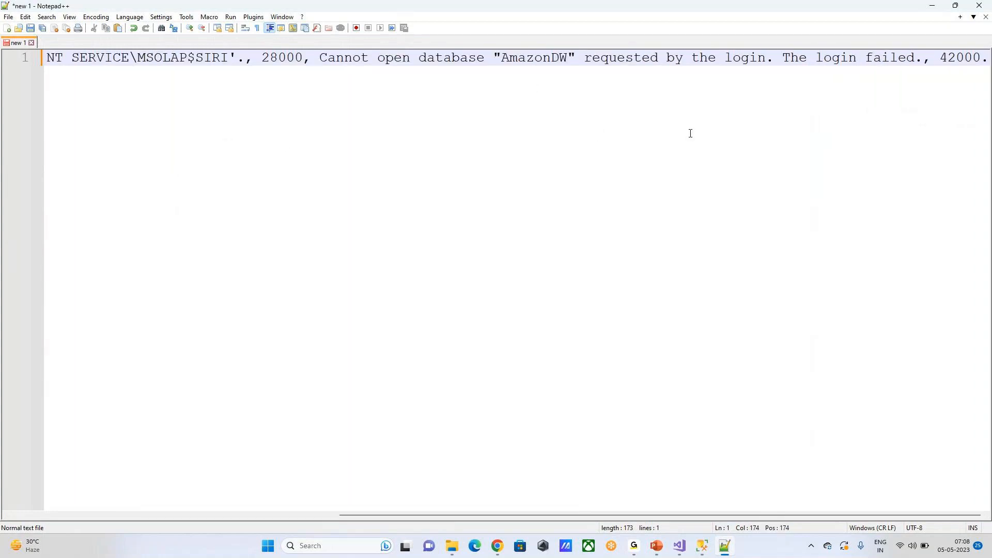
key(Return)
key(Return)
key(Return)
key(ctrl+v)
key(Return)
key(Return)
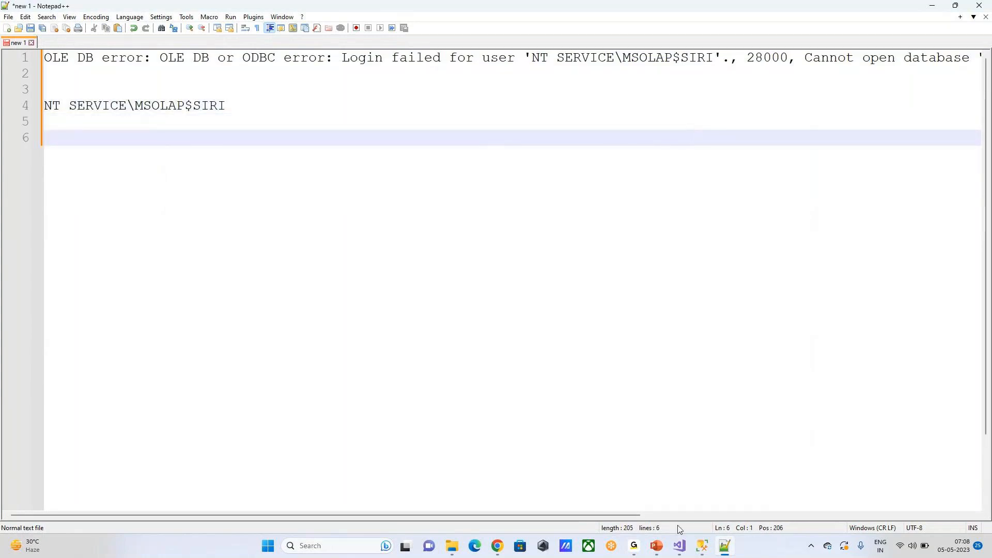
Switch to SQL Server Management Studio and start a new login under Security of the PRASAD\SQL2019 server
click(701, 546)
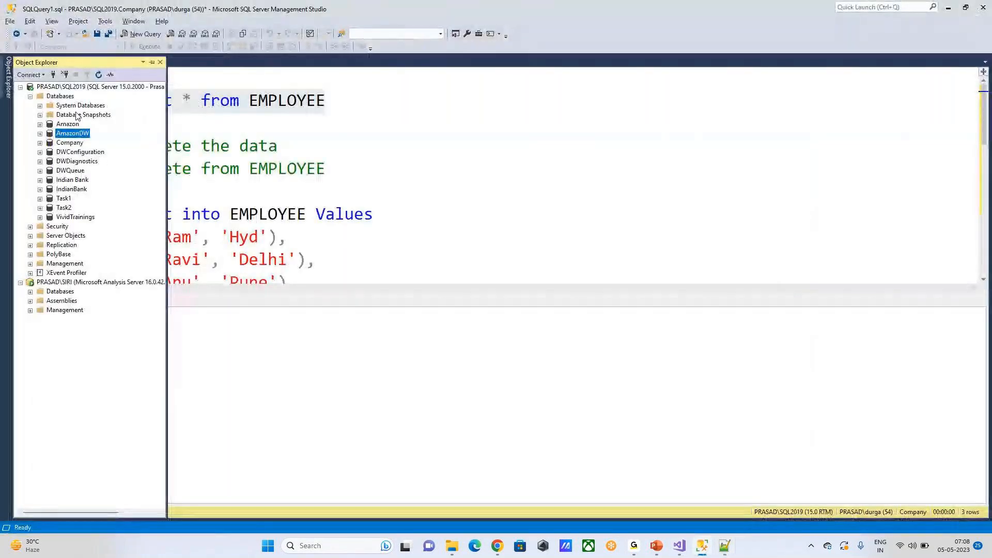
click(30, 96)
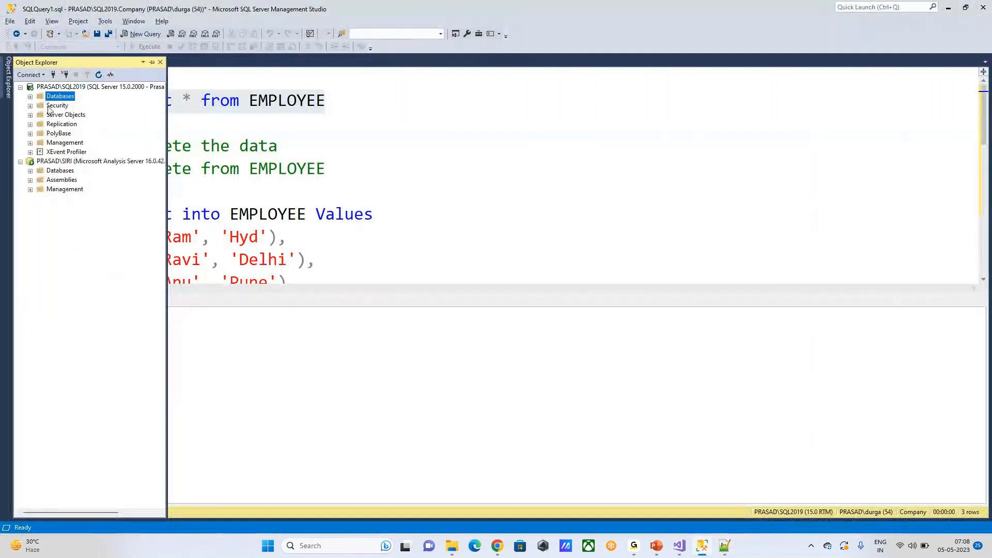
click(55, 105)
right_click(56, 106)
mouse_move(81, 113)
click(132, 112)
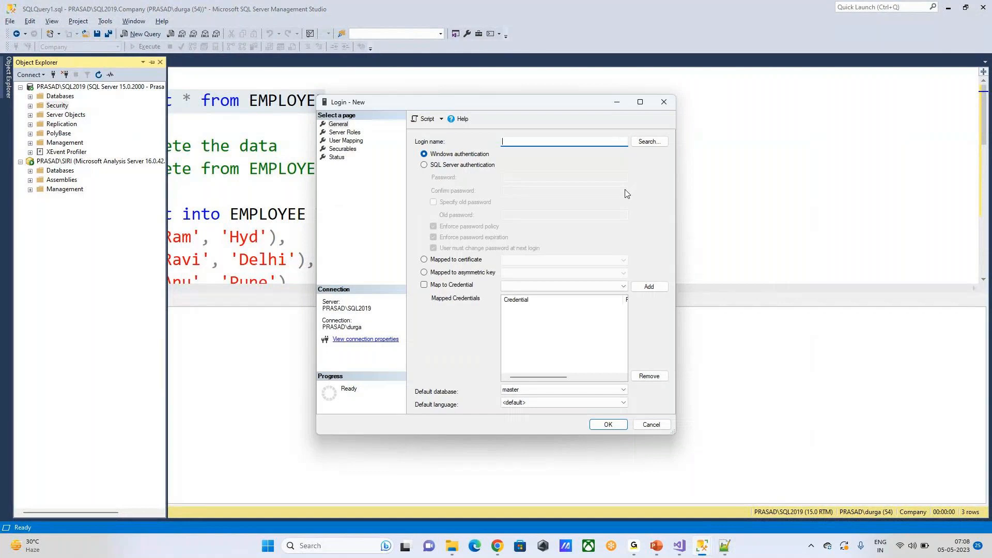
Look up NT SERVICE\MSOLAP$SIRI and choose the matching MSOLAP$SIRI account as the login name
click(648, 142)
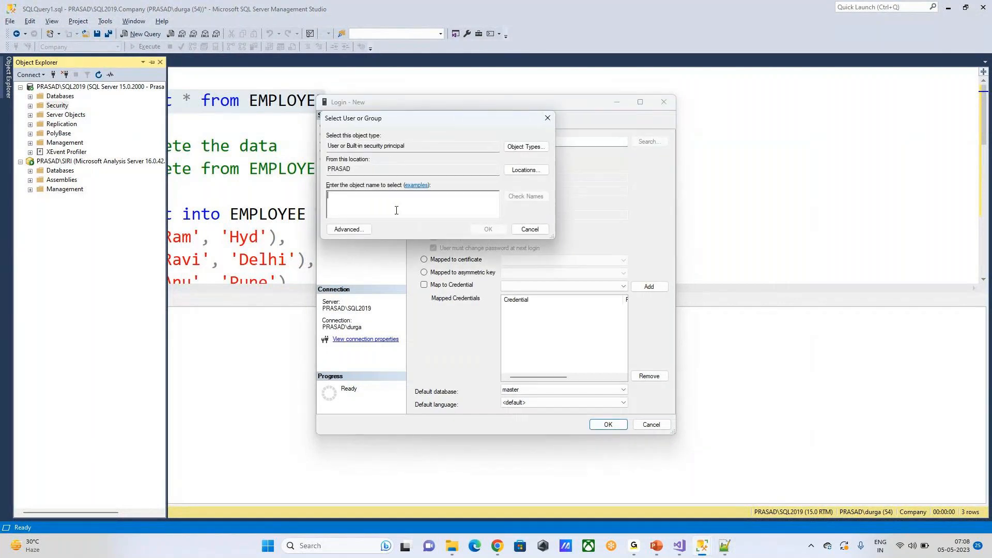
key(ctrl+v)
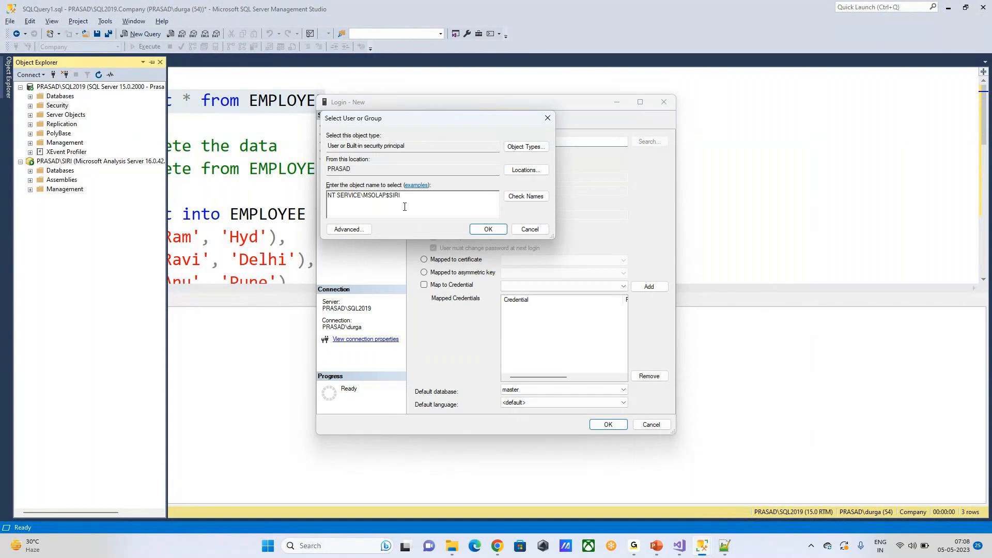
click(528, 197)
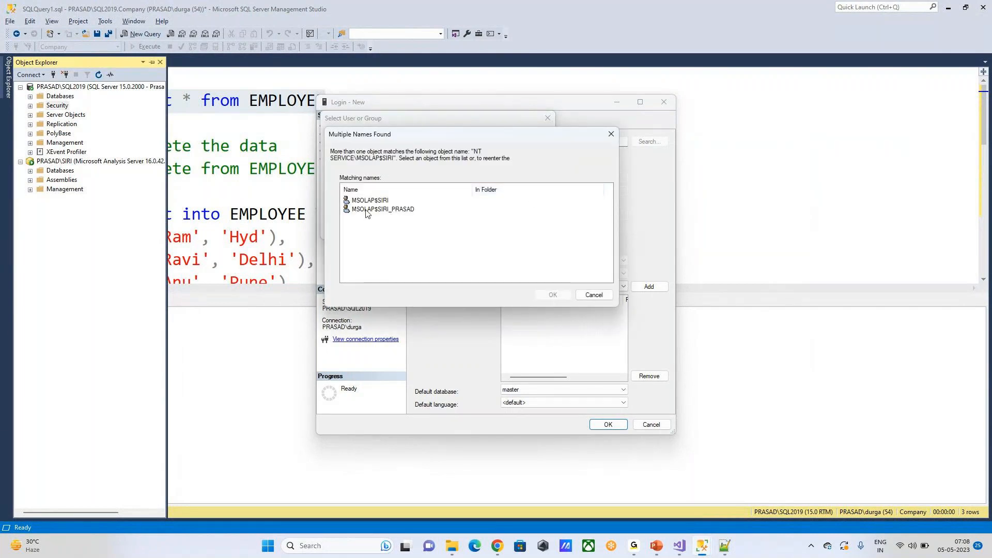
click(370, 201)
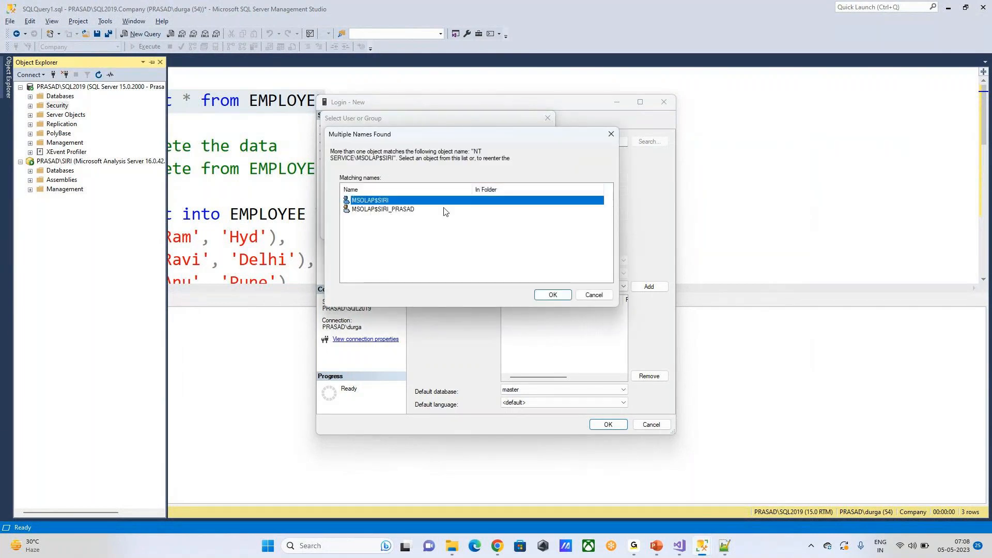
click(558, 299)
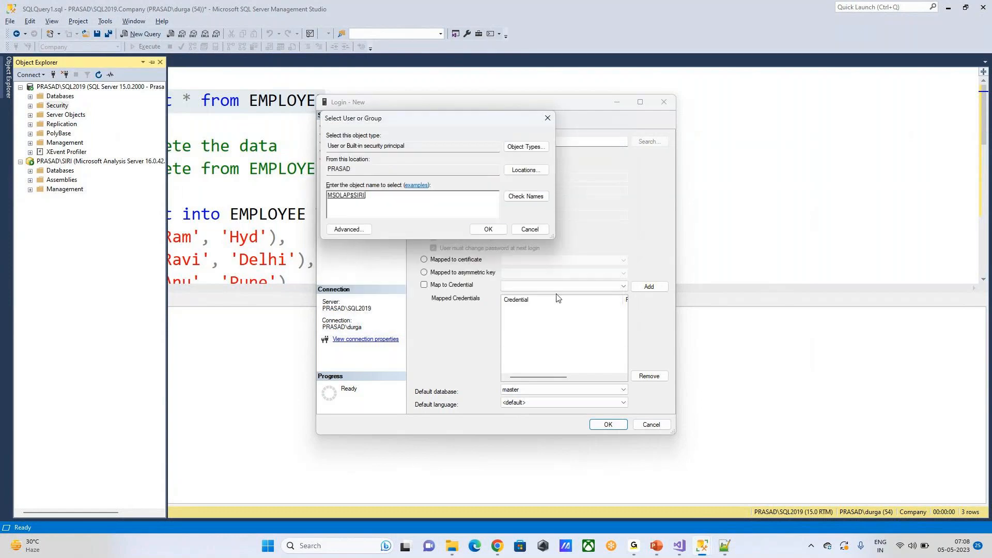
click(488, 229)
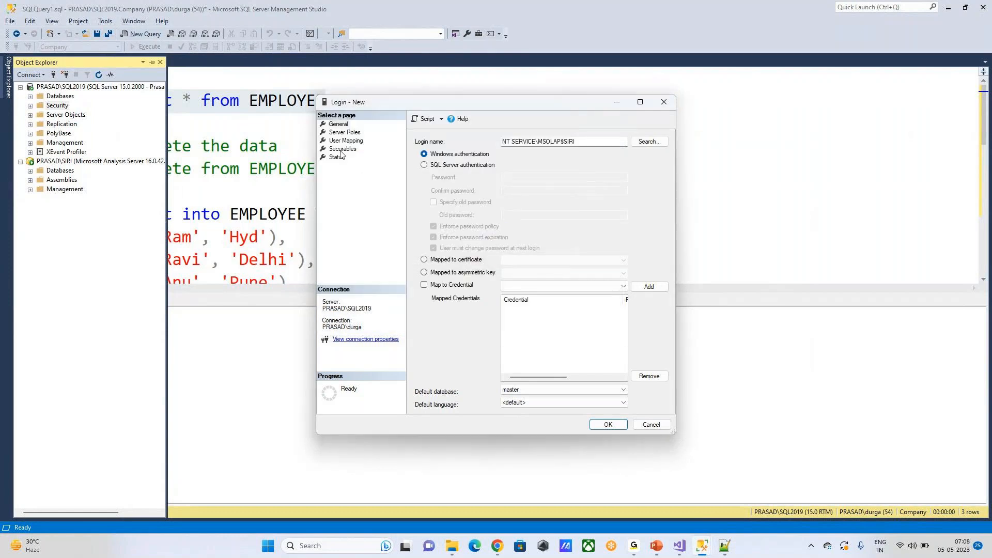
Grant the new login the sysadmin server role, look over its remaining settings pages, and create it
click(338, 134)
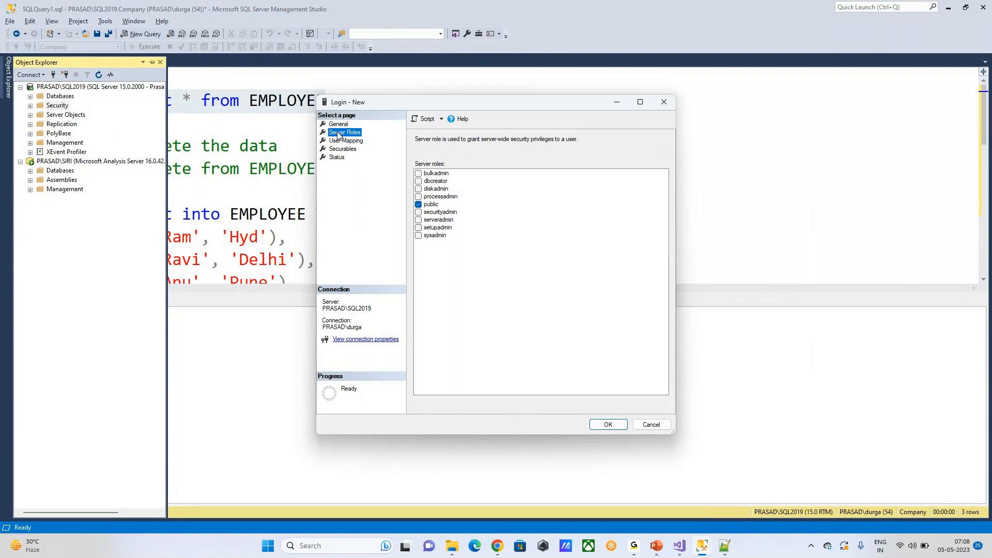
click(419, 236)
click(343, 149)
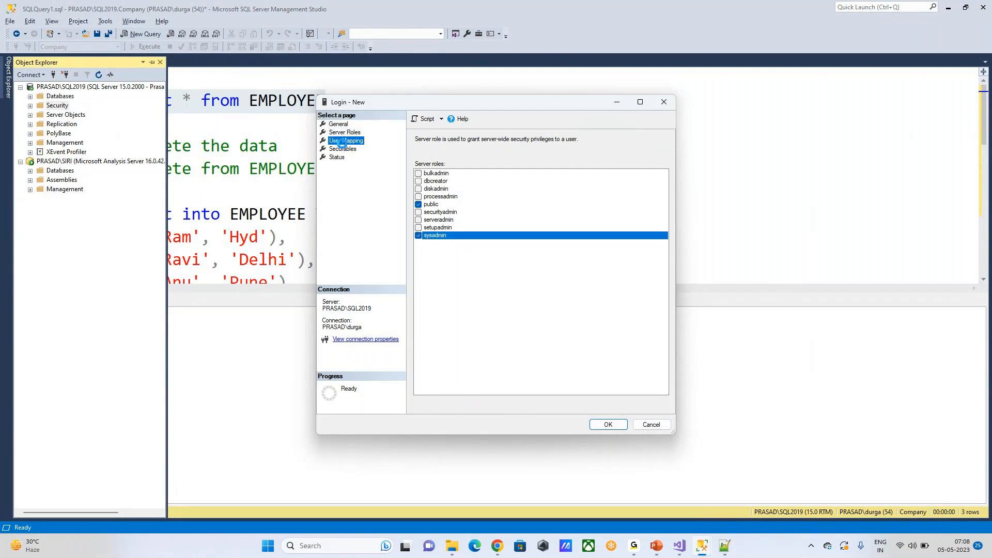
click(337, 157)
click(608, 428)
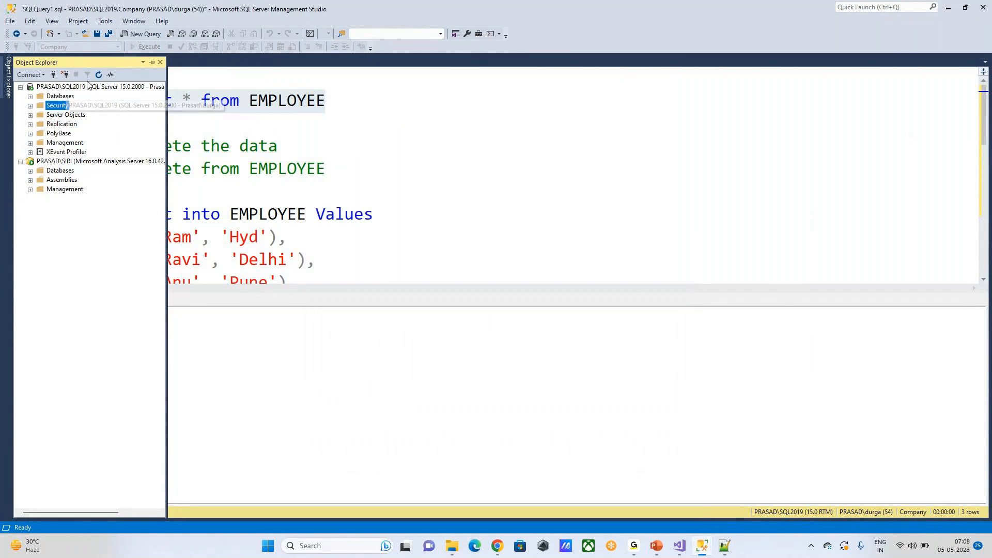
Check the server's Logins list for NT SERVICE\MSOLAP$SIRI, and collapse the Security folder
double_click(40, 105)
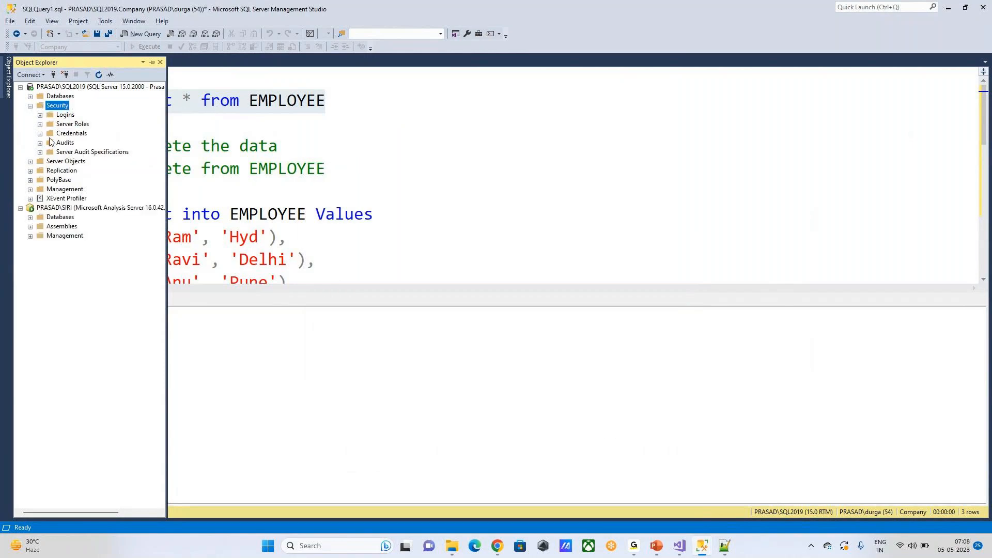
click(39, 115)
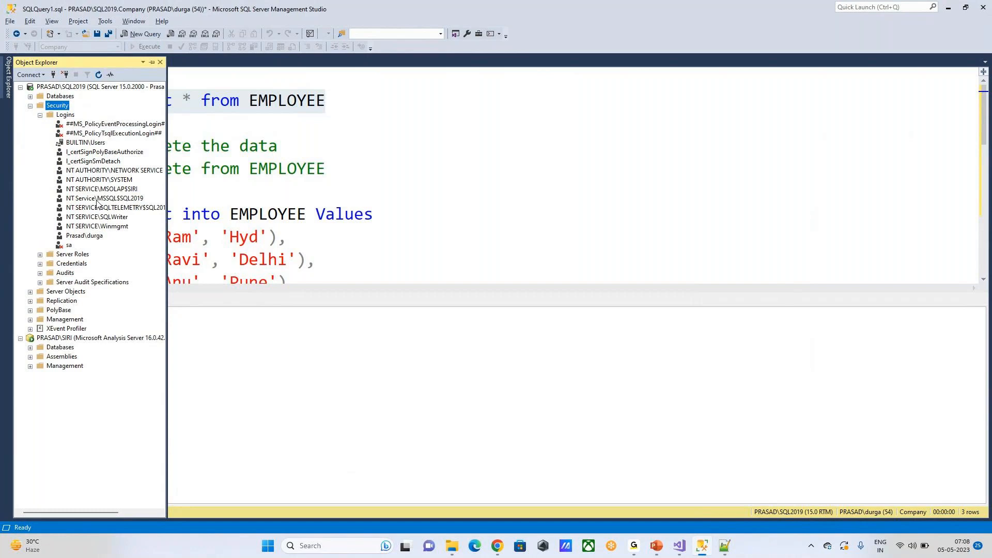
click(109, 191)
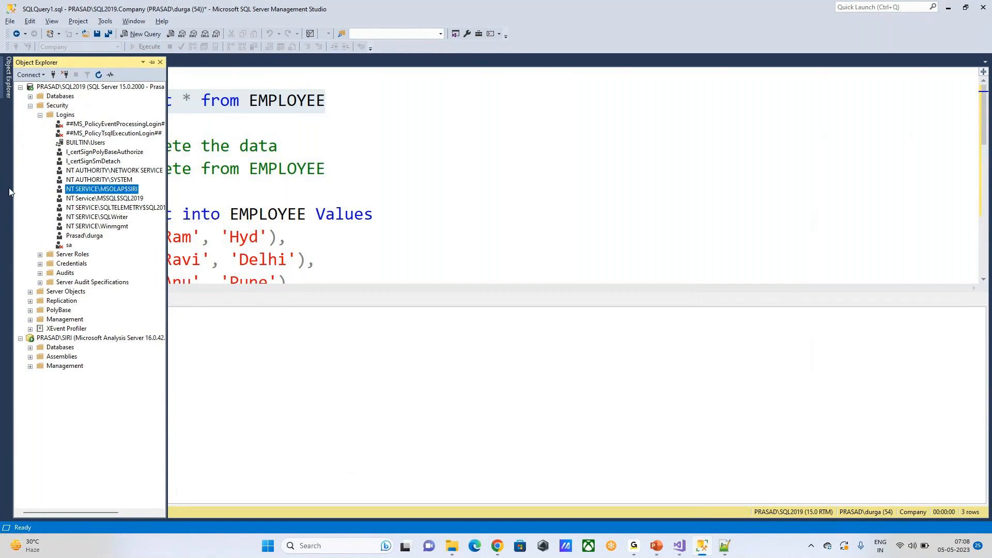
click(30, 105)
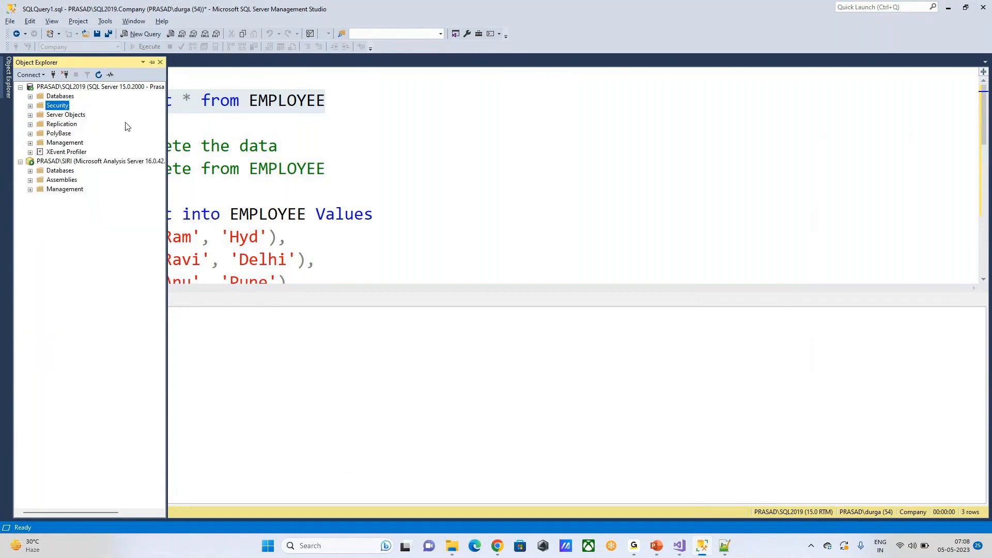
Switch to the SSAS_Demo_Nov_2_2022 project in Visual Studio, reprocess the AmazonSalesCube database, and close the processing dialogs and the project
mouse_move(681, 548)
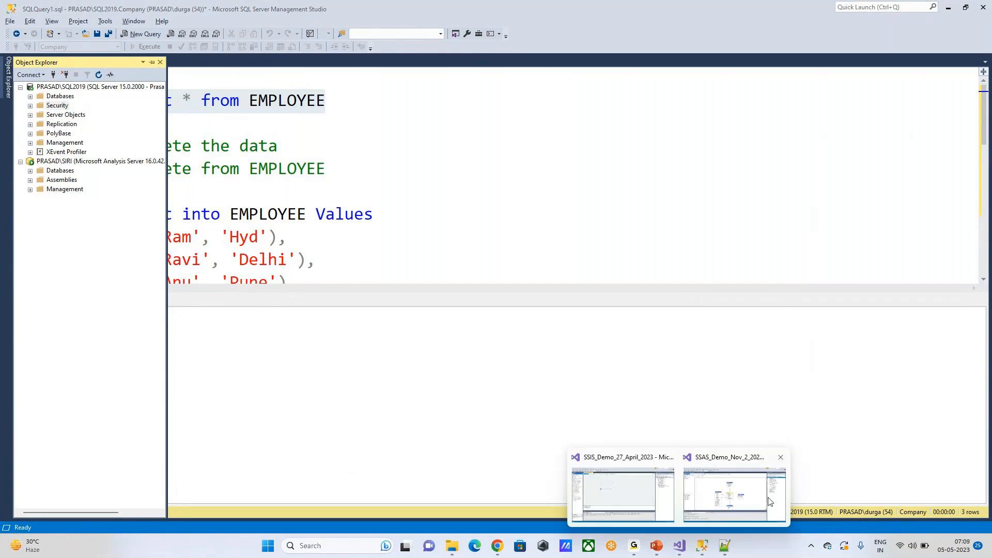
click(734, 485)
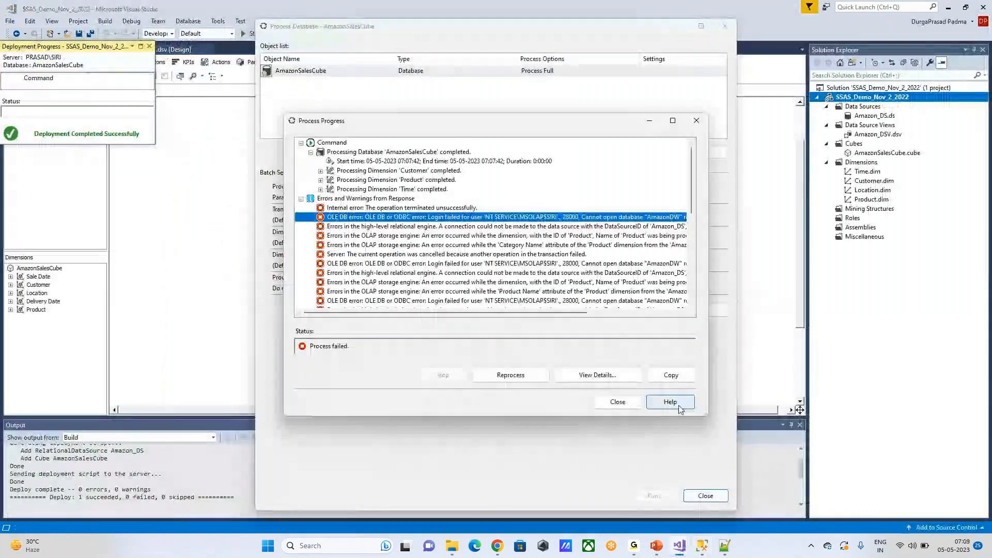
click(505, 380)
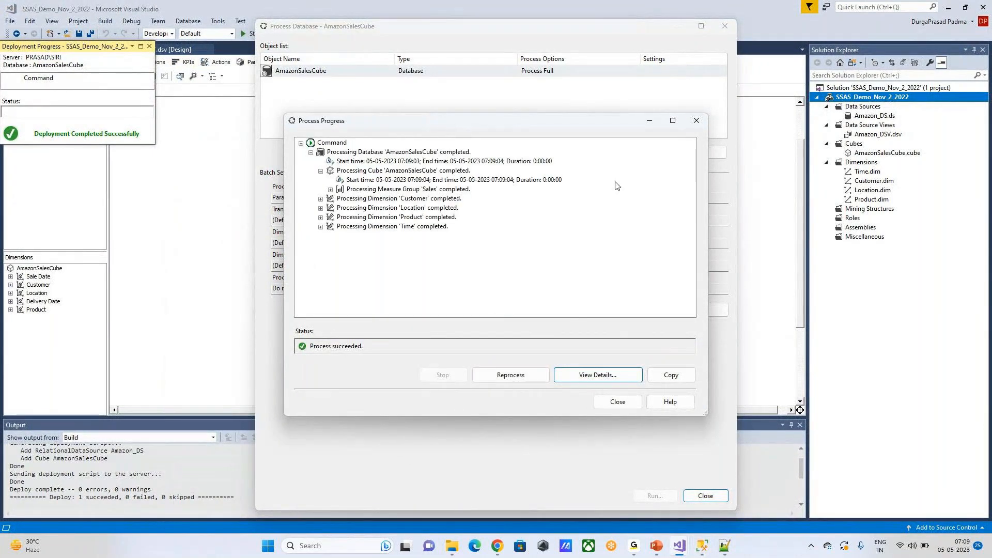
click(615, 408)
click(615, 408)
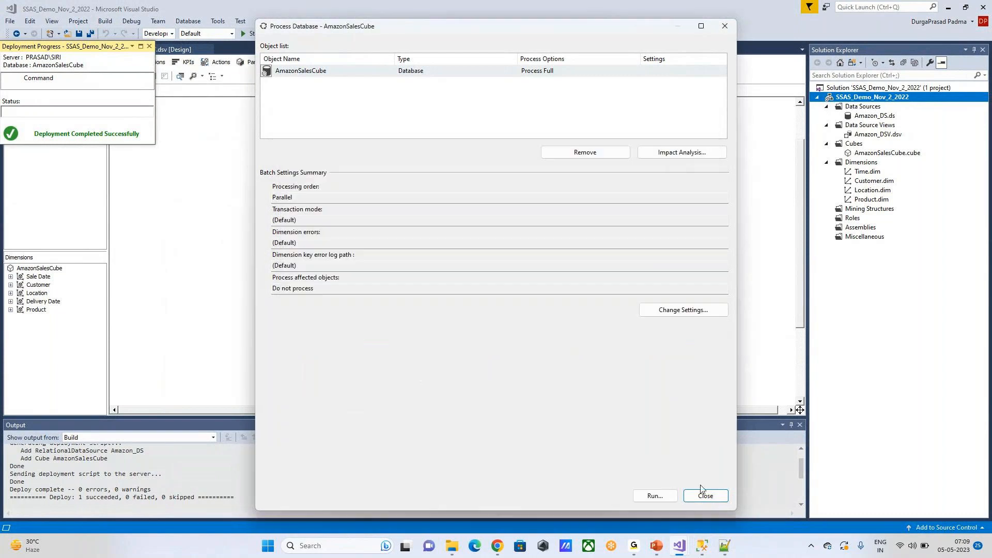
click(705, 496)
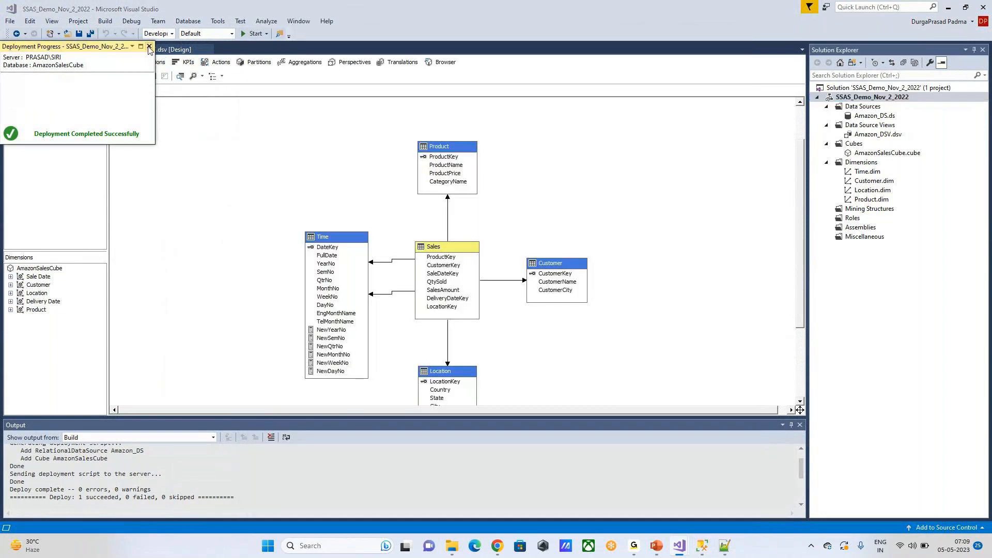
click(983, 7)
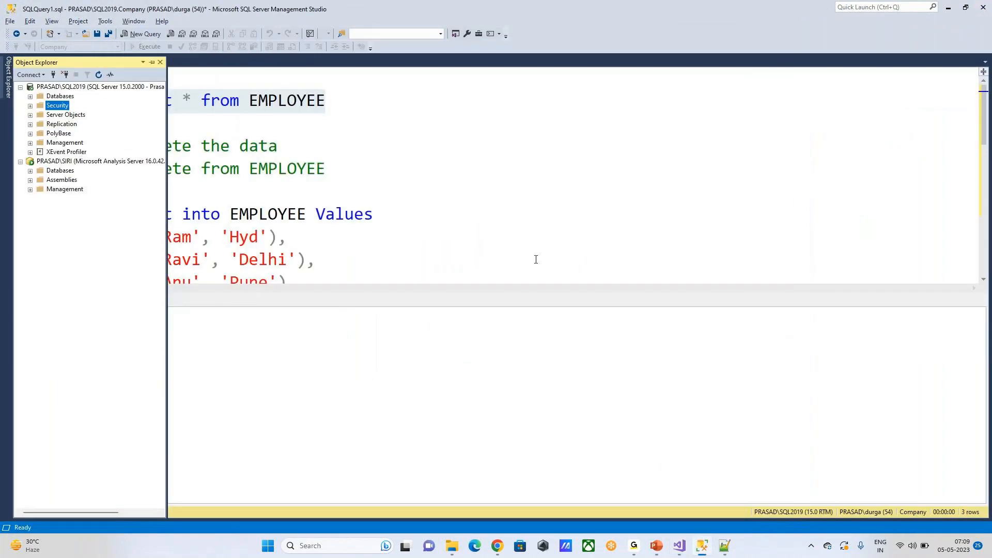
Start a new Object Explorer connection to the Analysis Services server PRASAD\SIRI
click(9, 77)
click(66, 162)
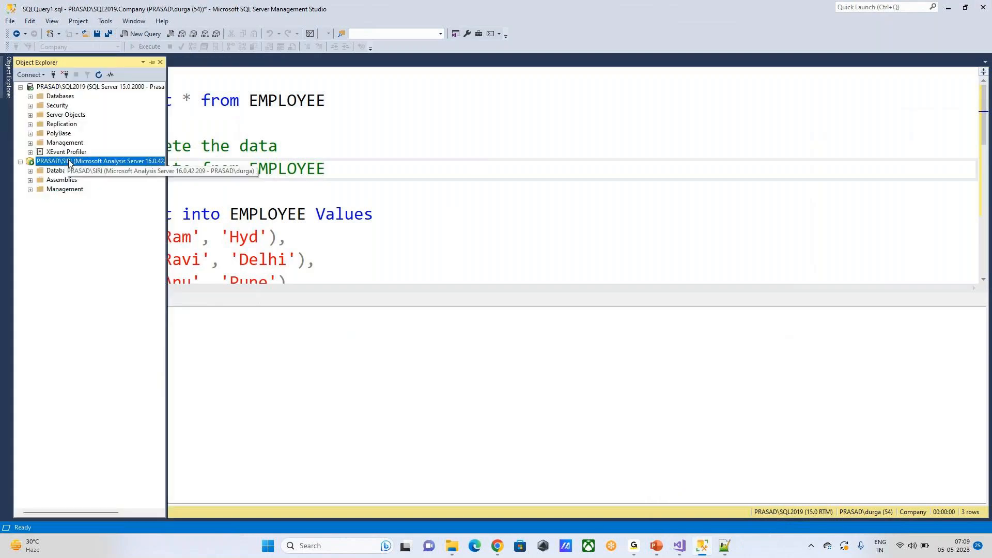
click(53, 75)
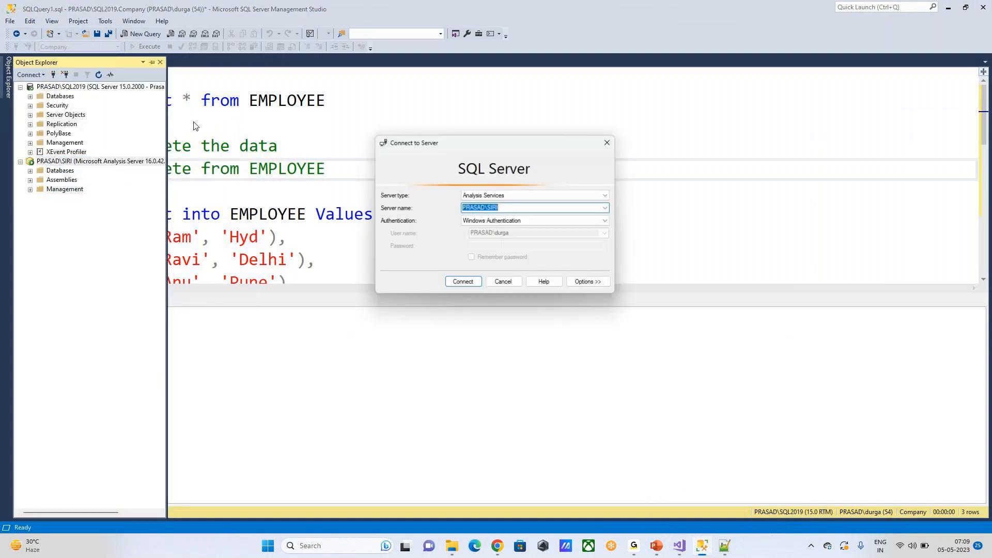
Connect to the PRASAD\SIRI Analysis Services server and expand its AmazonSalesCube database
click(463, 284)
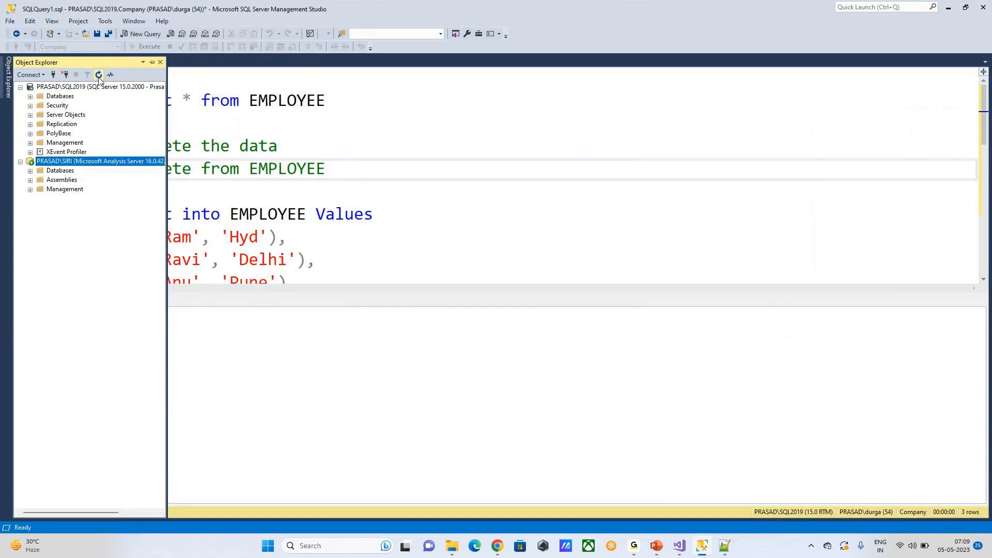
click(30, 170)
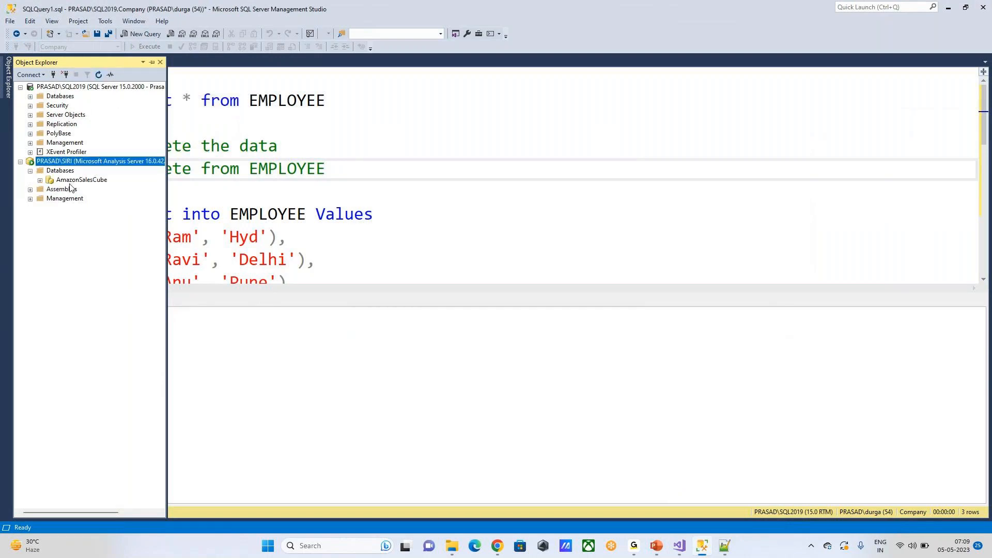
click(80, 181)
click(40, 179)
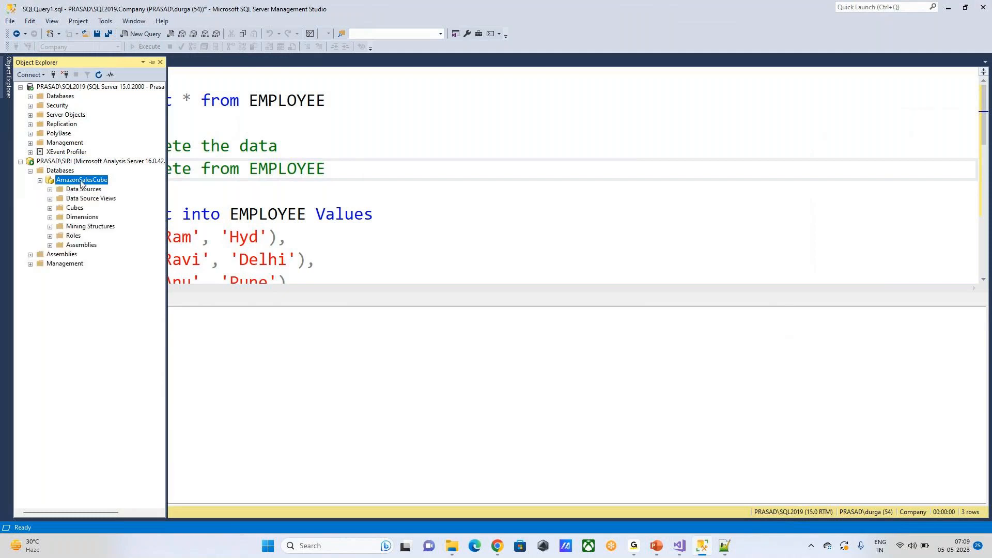
Switch to Visual Studio, add a new SSIS package to the project and rename it 02_Demo_ASPT.dtsx
click(681, 548)
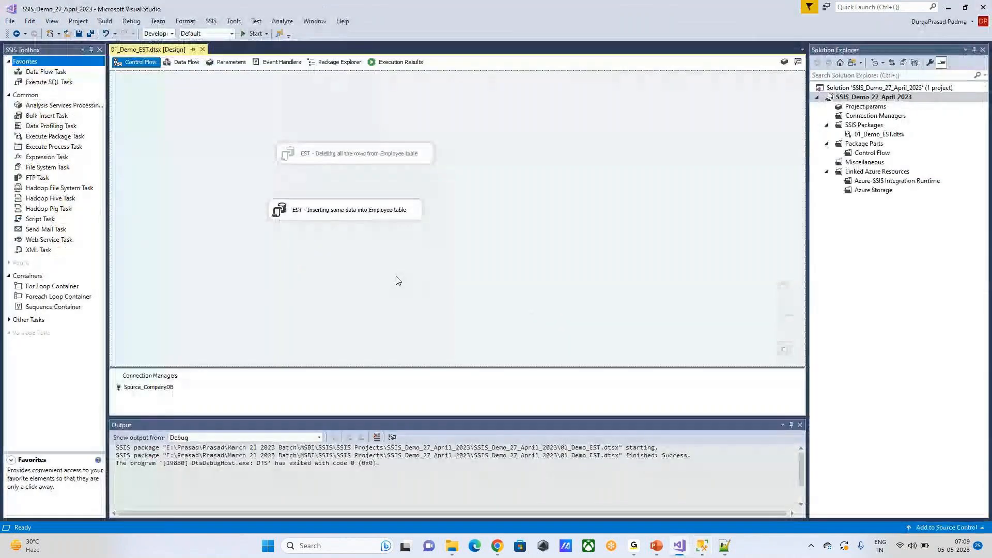
right_click(873, 125)
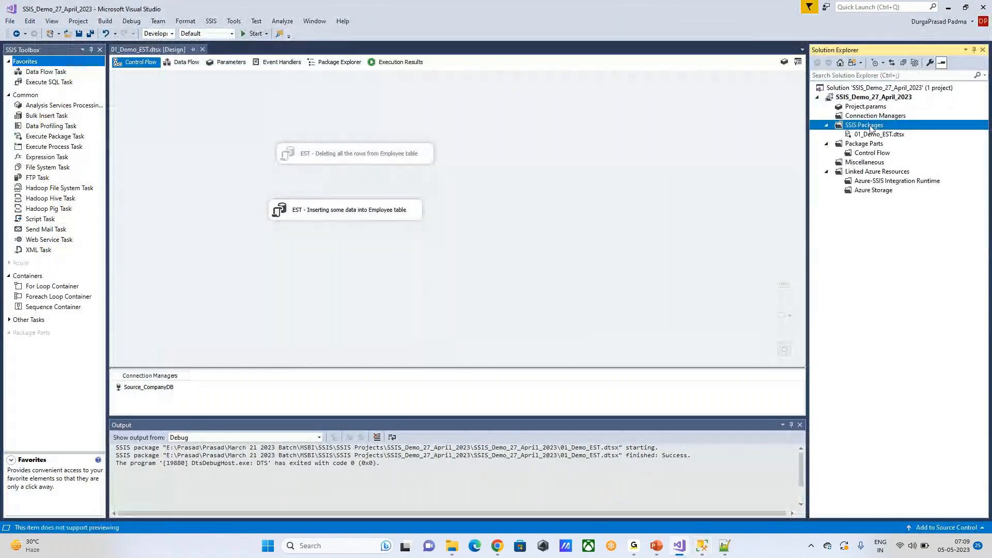
click(806, 133)
right_click(876, 145)
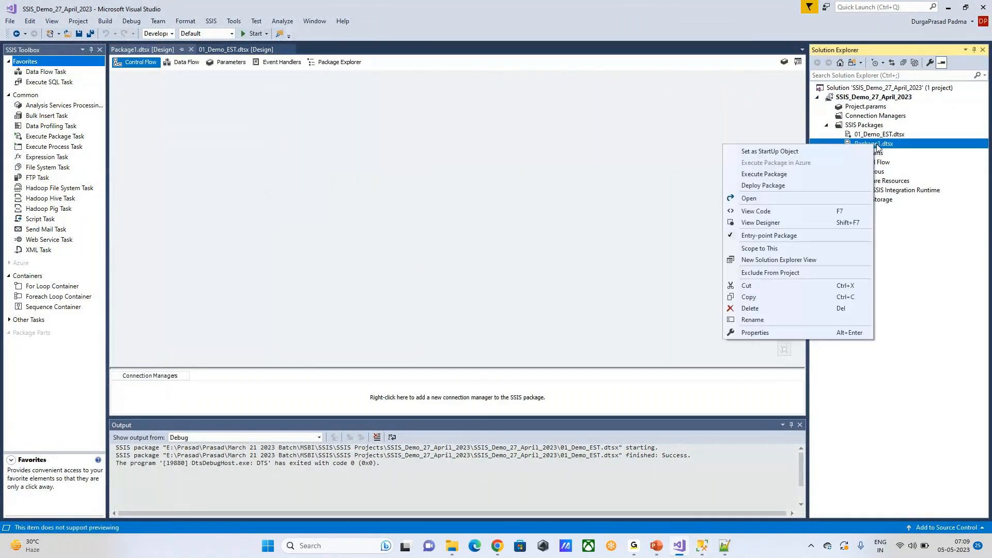
click(752, 319)
text(02_Demo)
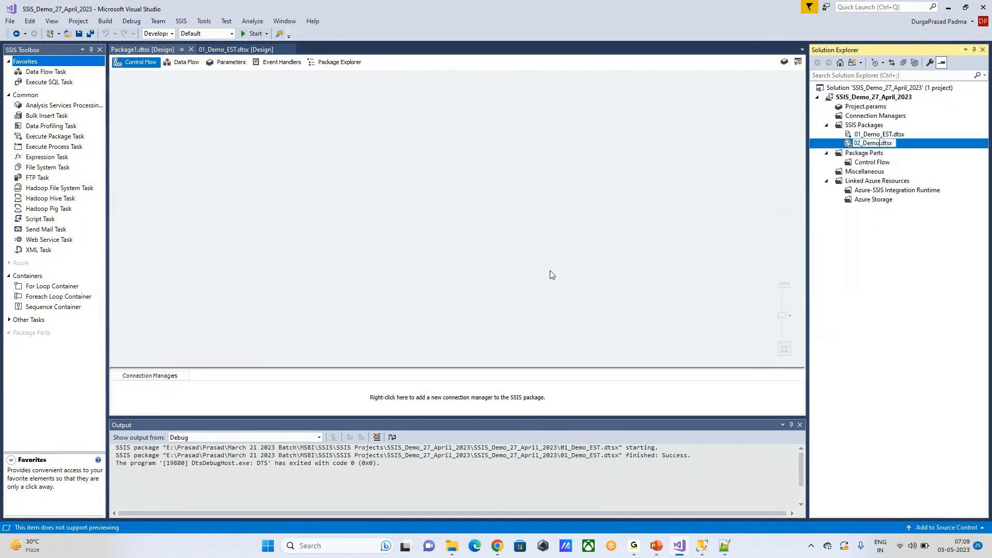
text(_ASPT)
key(Return)
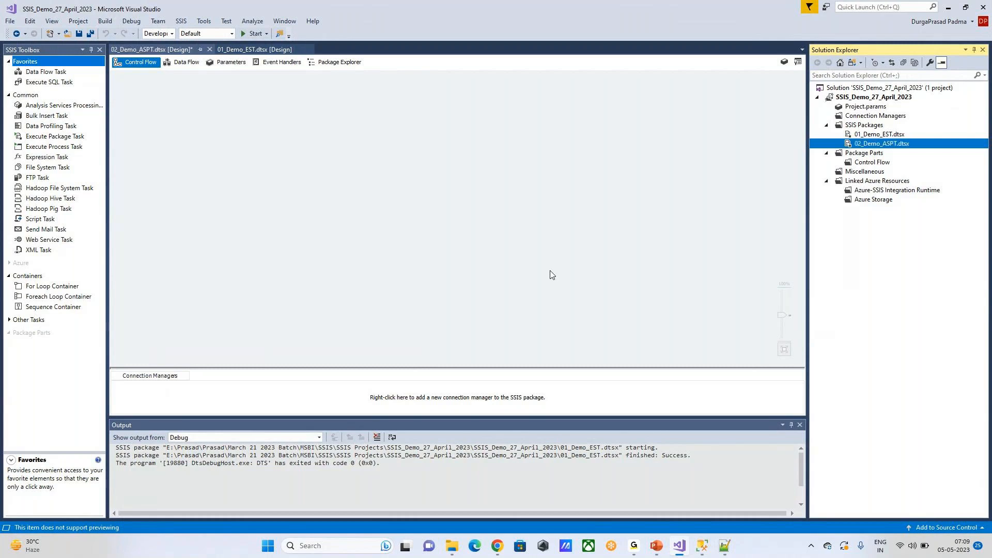
Save the 02_Demo_ASPT package and close all other open documents
click(551, 275)
key(ctrl+s)
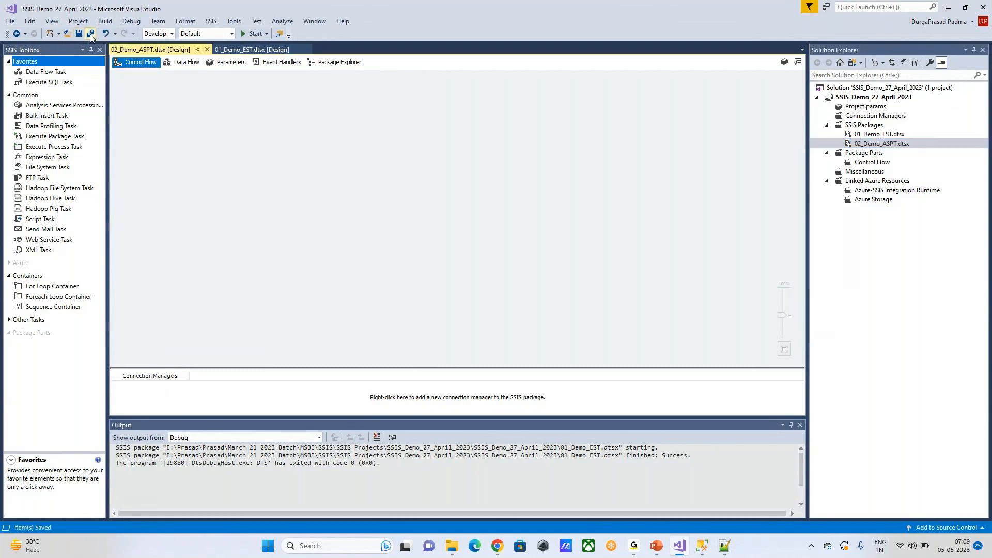
right_click(152, 49)
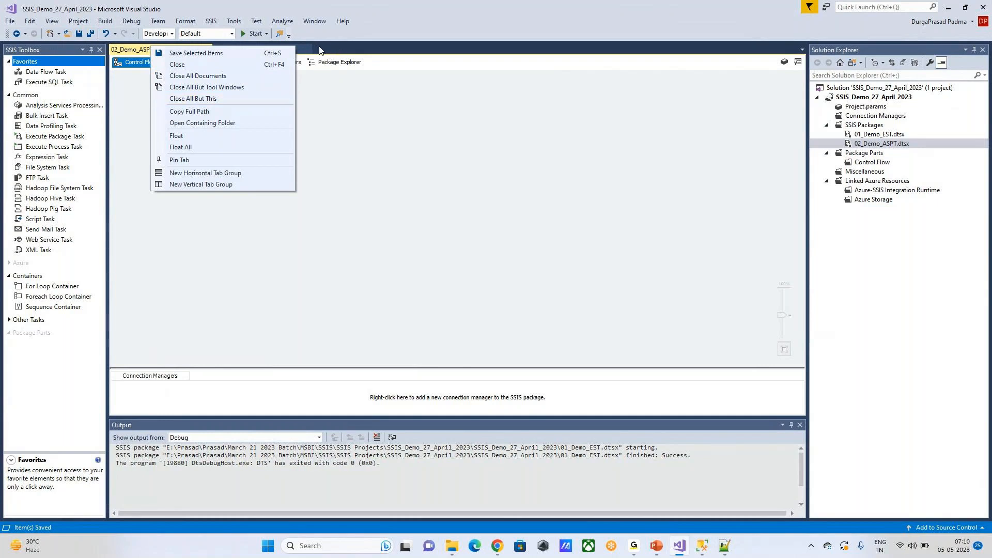
click(494, 129)
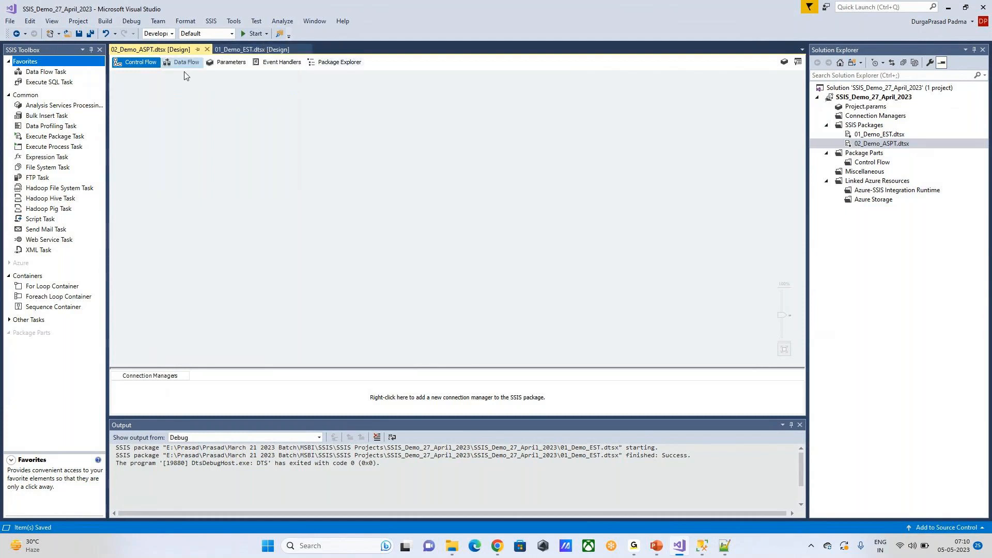
right_click(160, 53)
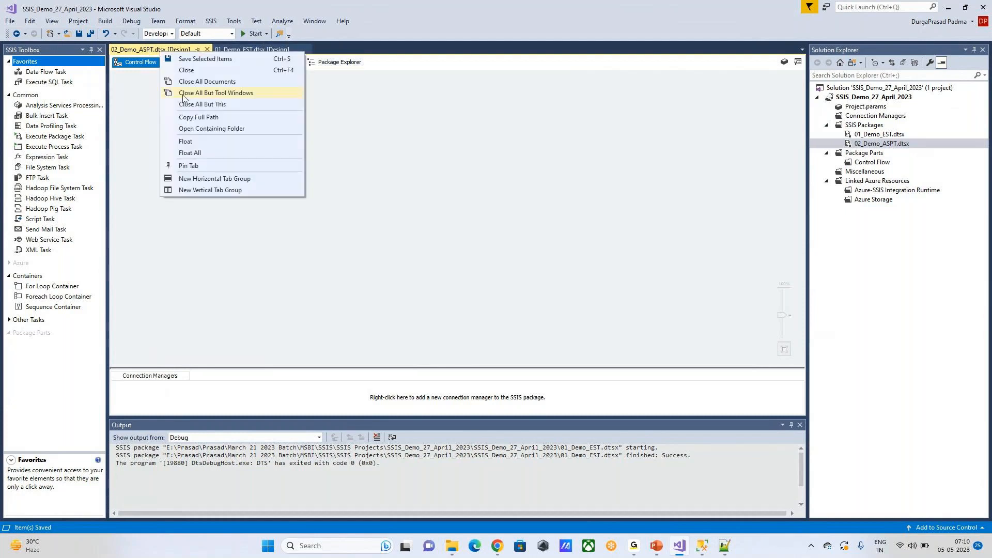
click(187, 104)
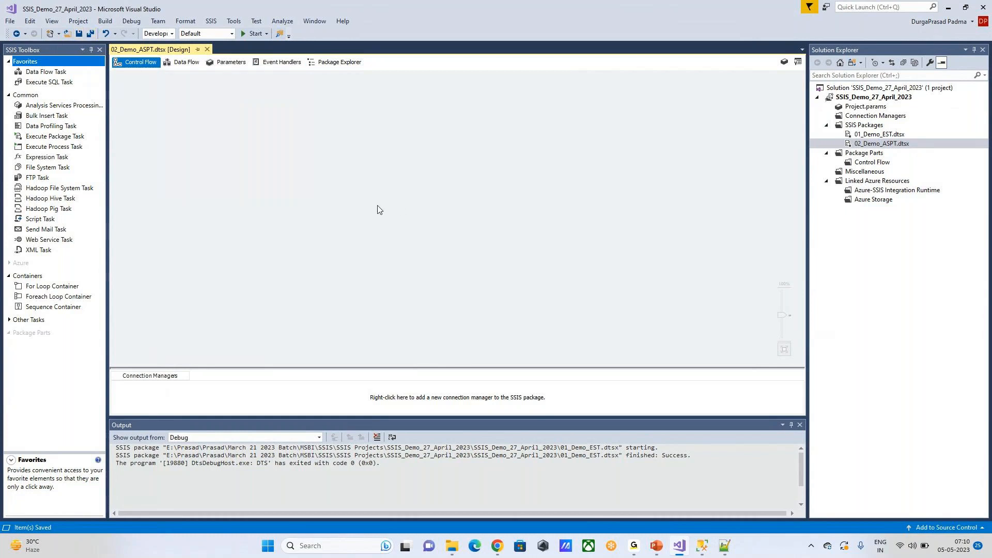
Add an Analysis Services Processing Task to the control flow and open its processing settings
drag(47, 107, 375, 140)
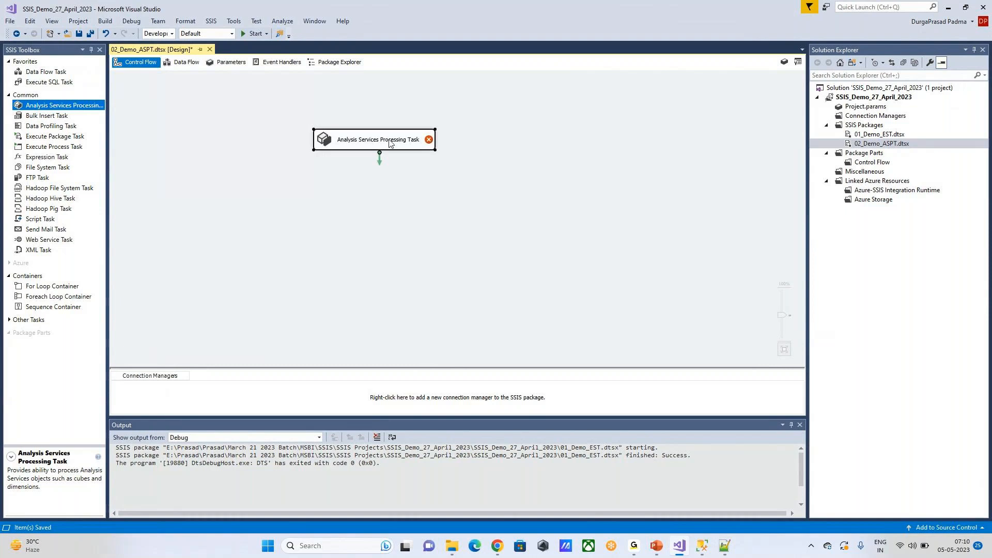
double_click(390, 143)
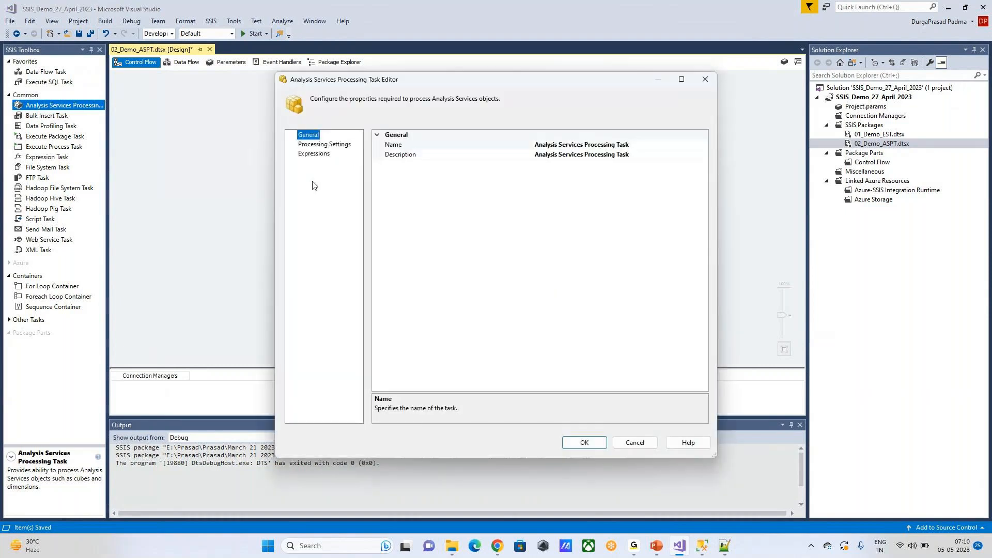
click(321, 146)
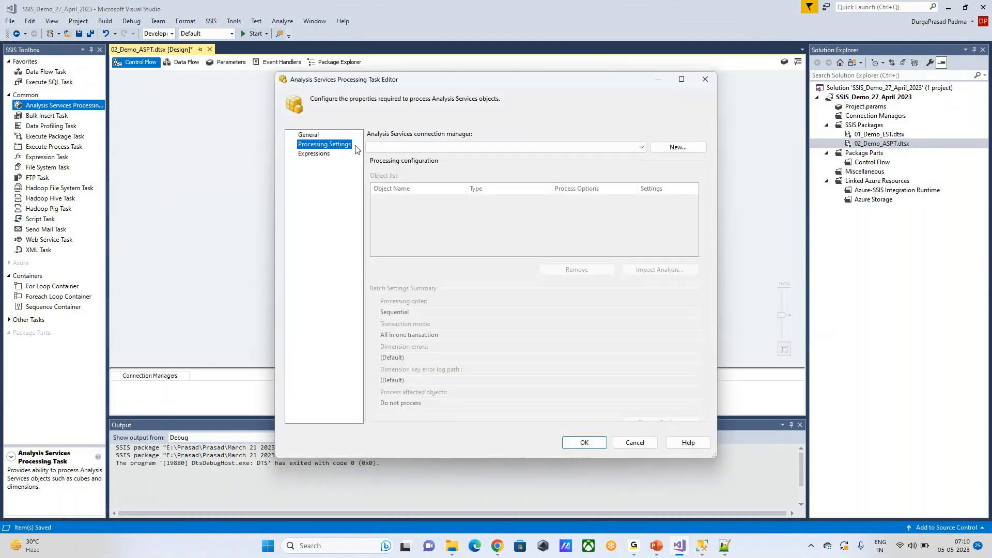
Start a new Analysis Services connection for the task and set its logon to Windows NT Integrated Security
click(591, 148)
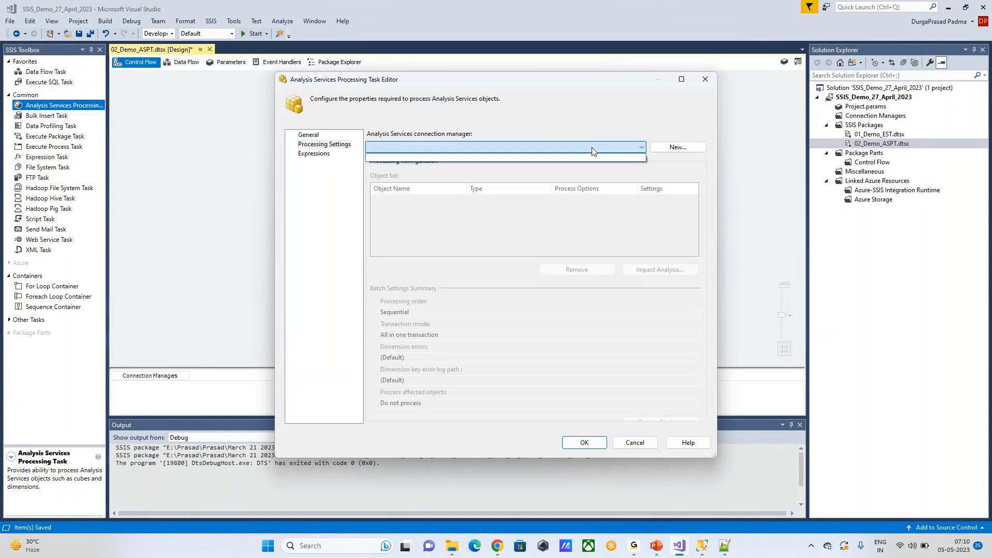
click(686, 151)
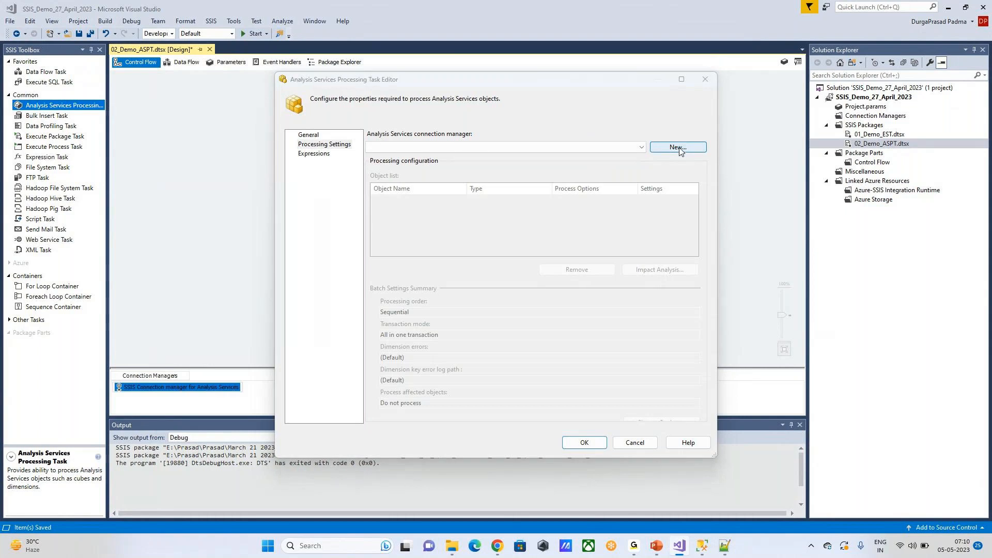
click(679, 148)
click(616, 275)
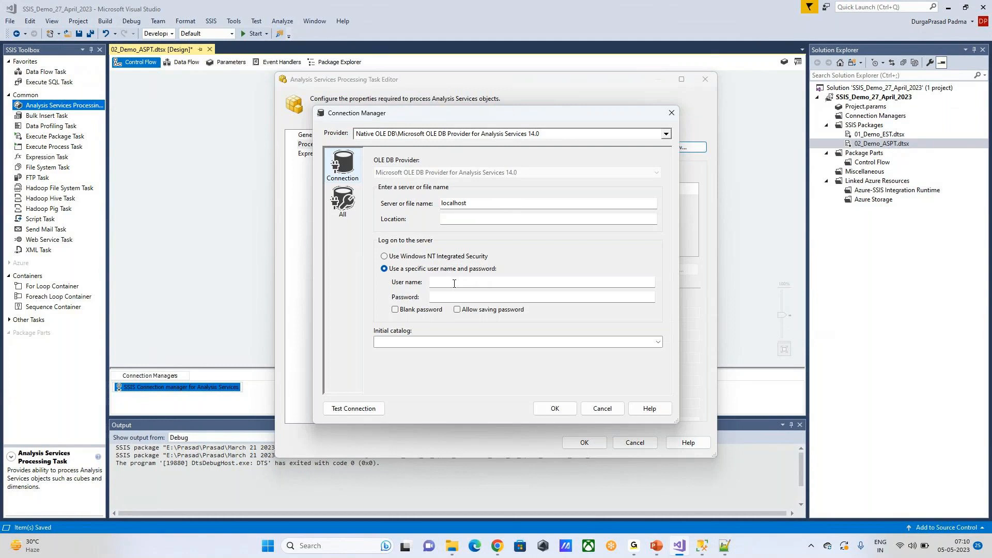
click(384, 256)
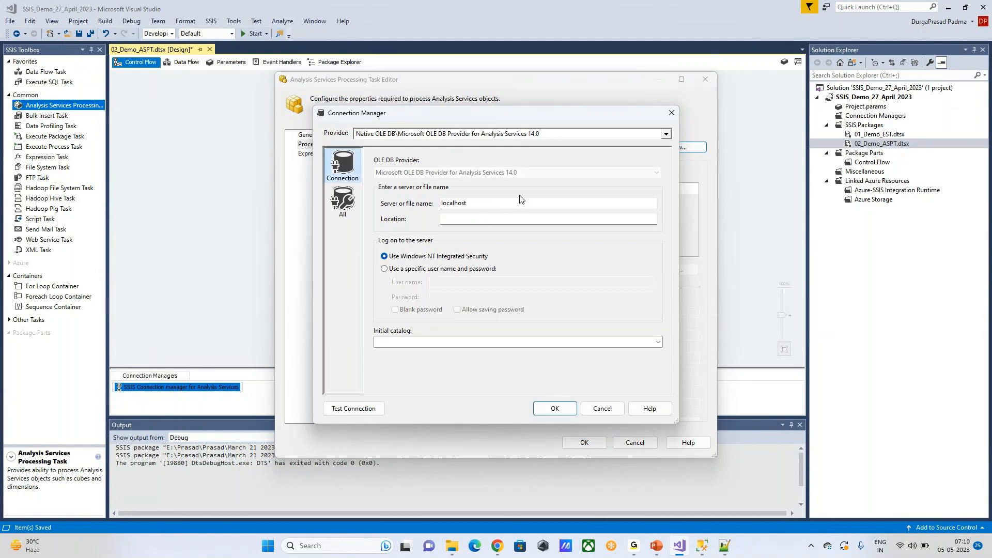
Try to list the available initial catalogs for the localhost server
drag(496, 202, 391, 206)
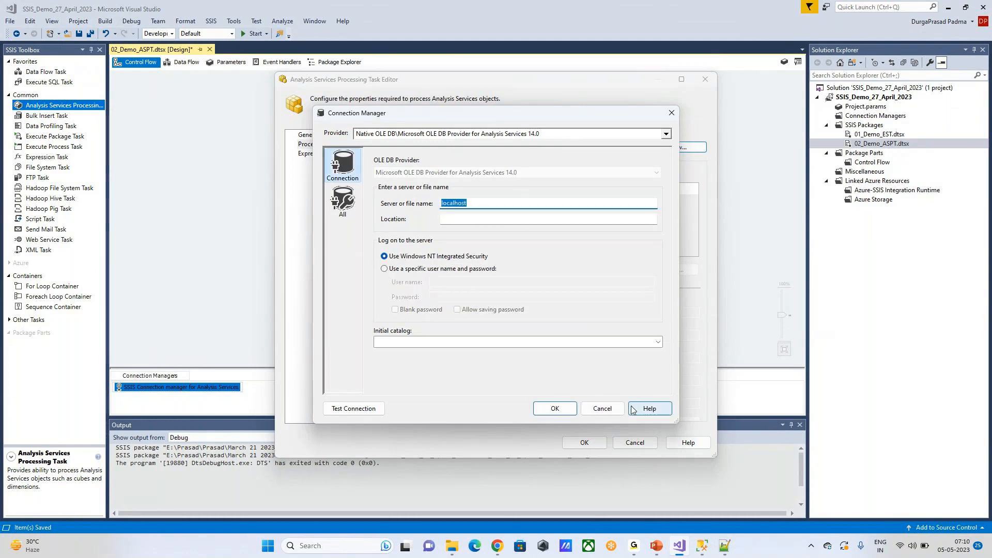
click(566, 343)
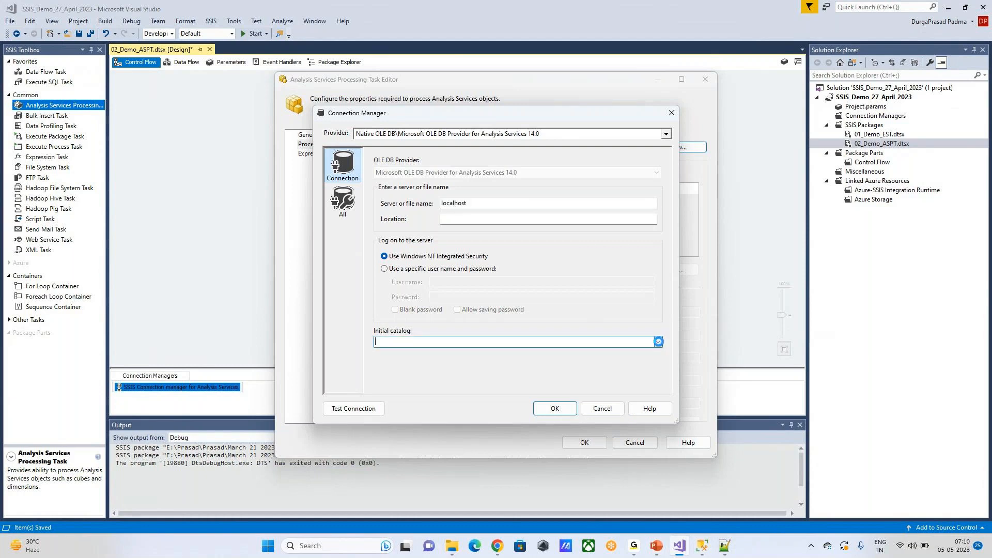
click(658, 341)
Copy the Analysis Services server name from SQL Server Management Studio and set the connection's server name to PRASAD\SIRI
click(703, 546)
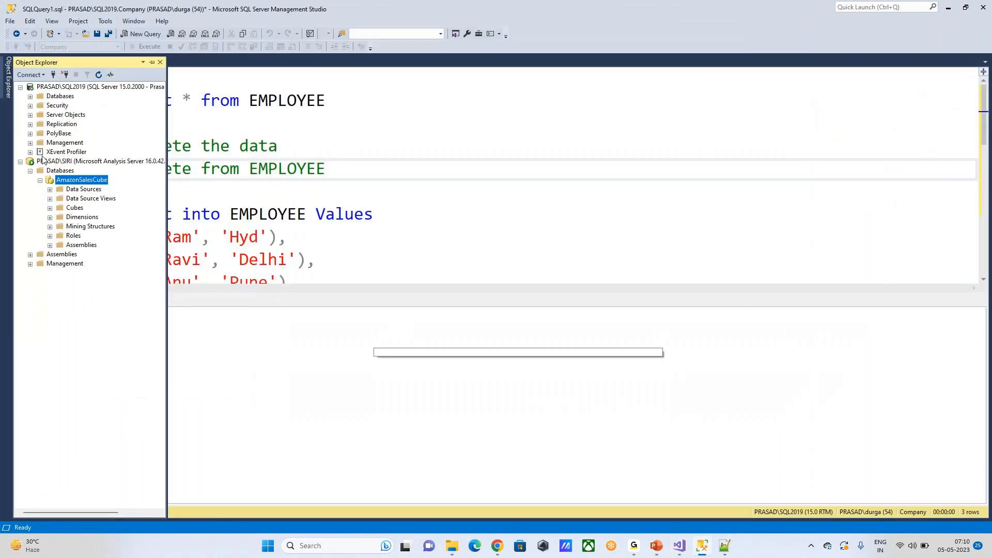
click(53, 74)
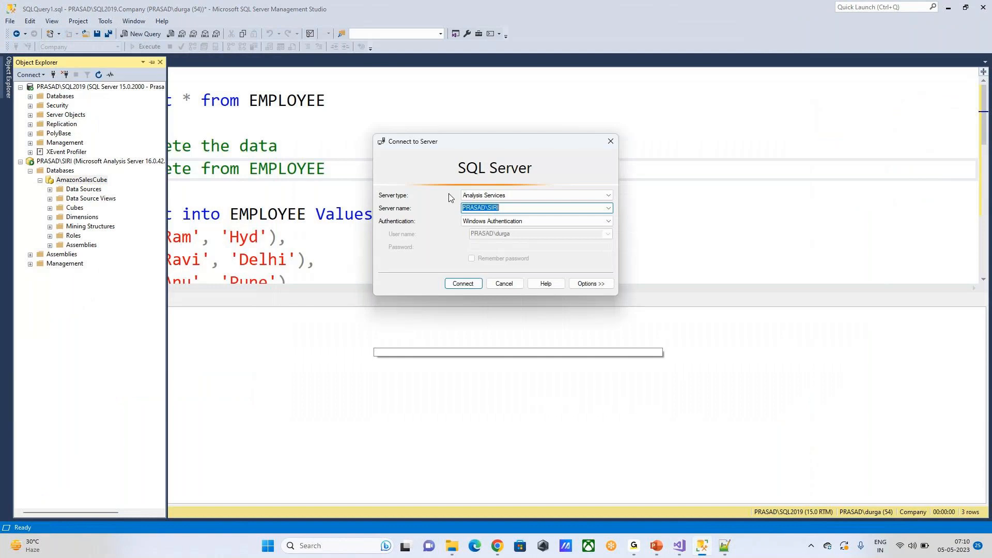
right_click(508, 210)
click(554, 246)
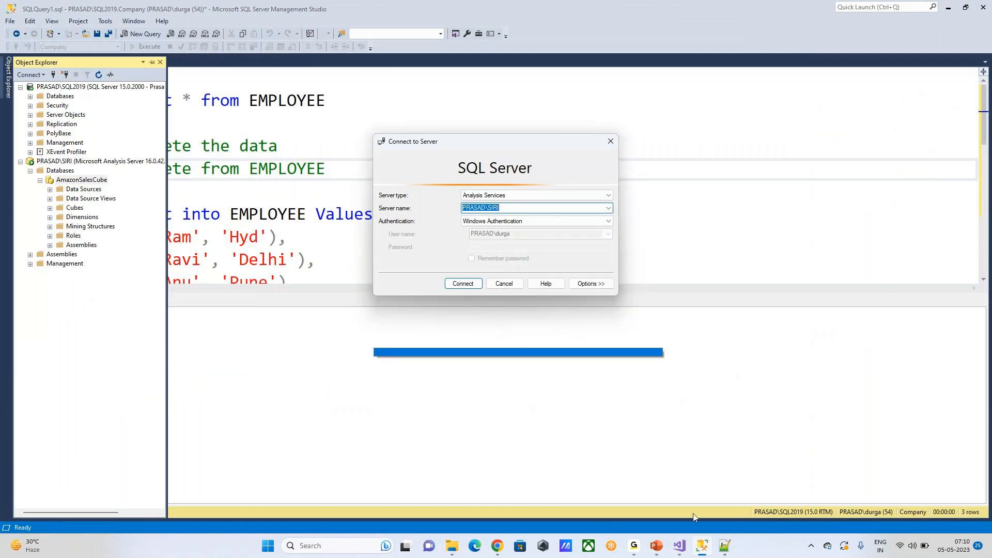
click(678, 548)
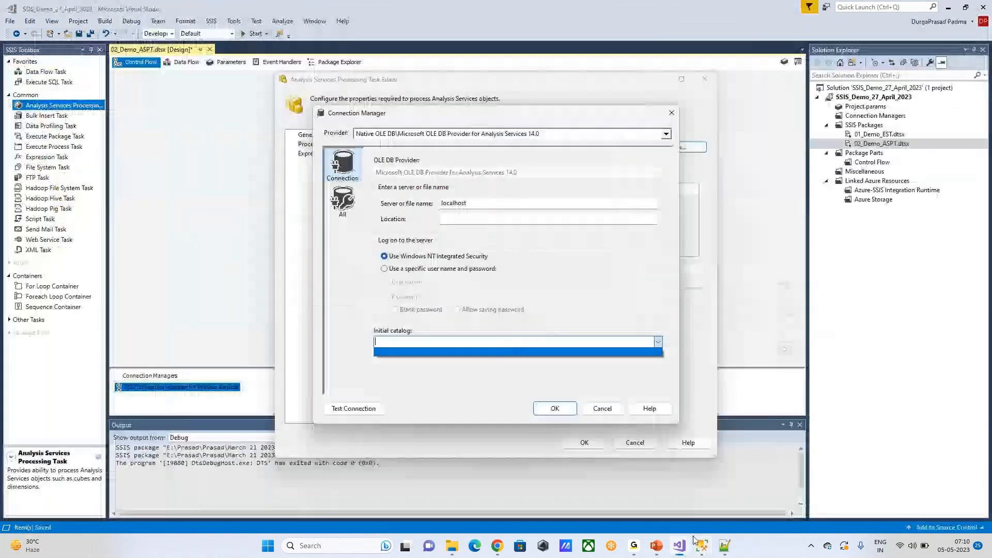
double_click(509, 203)
key(ctrl+v)
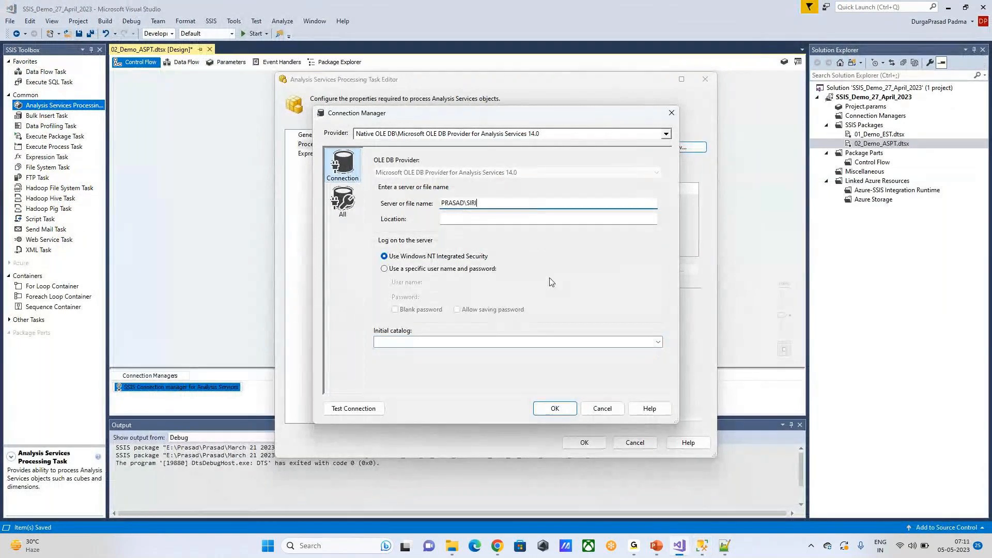
Test the server connection and set the initial catalog to AmazonSalesCube
click(356, 408)
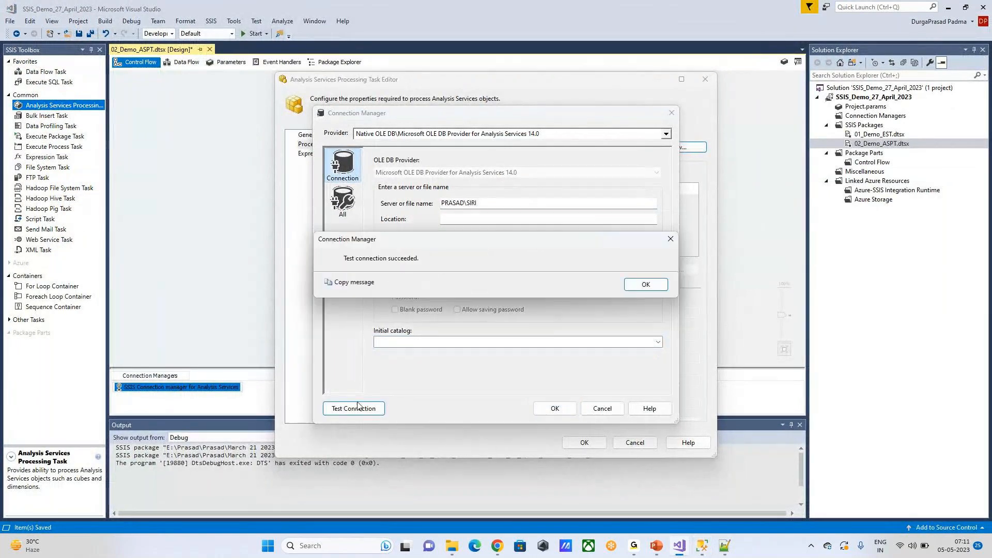
click(655, 288)
click(656, 341)
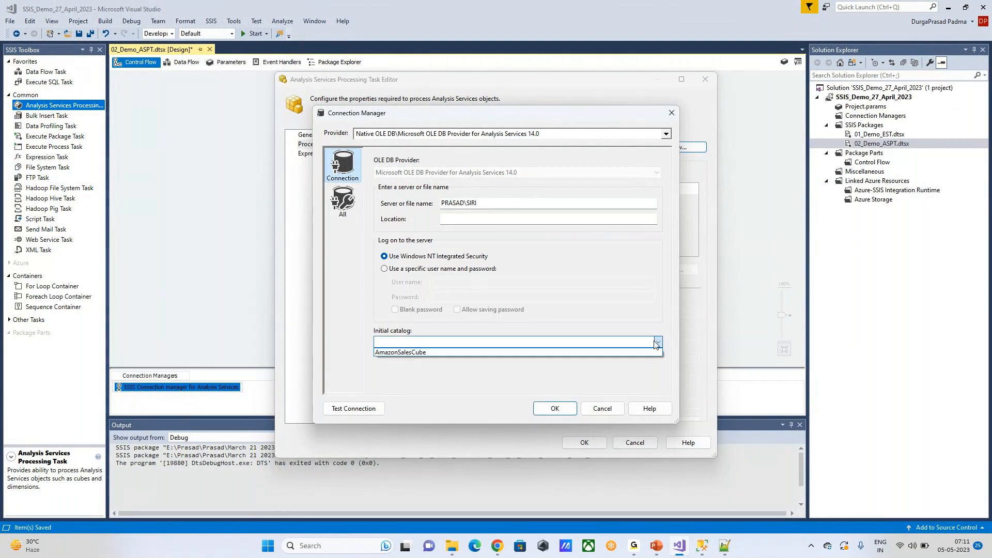
click(413, 353)
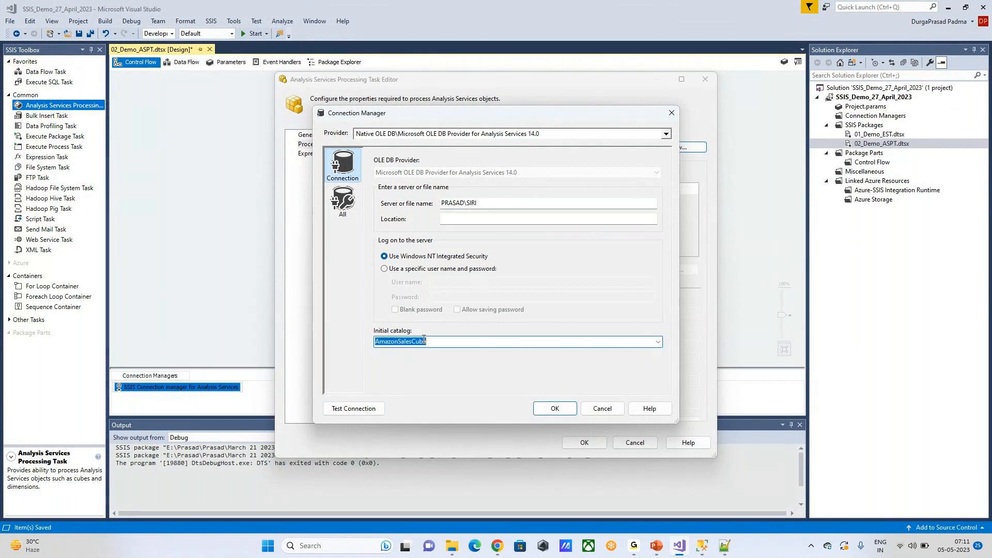
Check the AmazonSalesCube database in SQL Server Management Studio, close the connection dialog there and return to Visual Studio
click(722, 545)
click(701, 547)
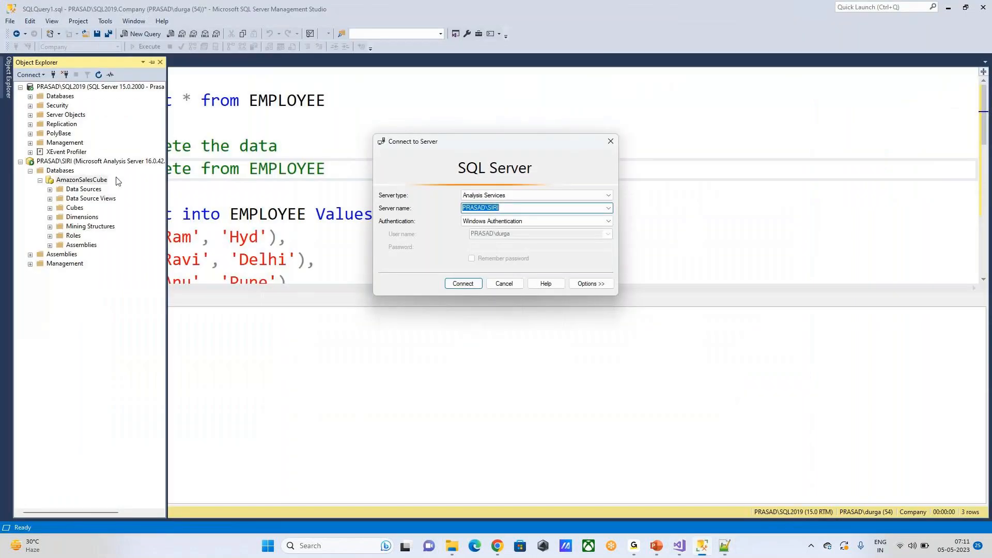
click(463, 284)
click(679, 547)
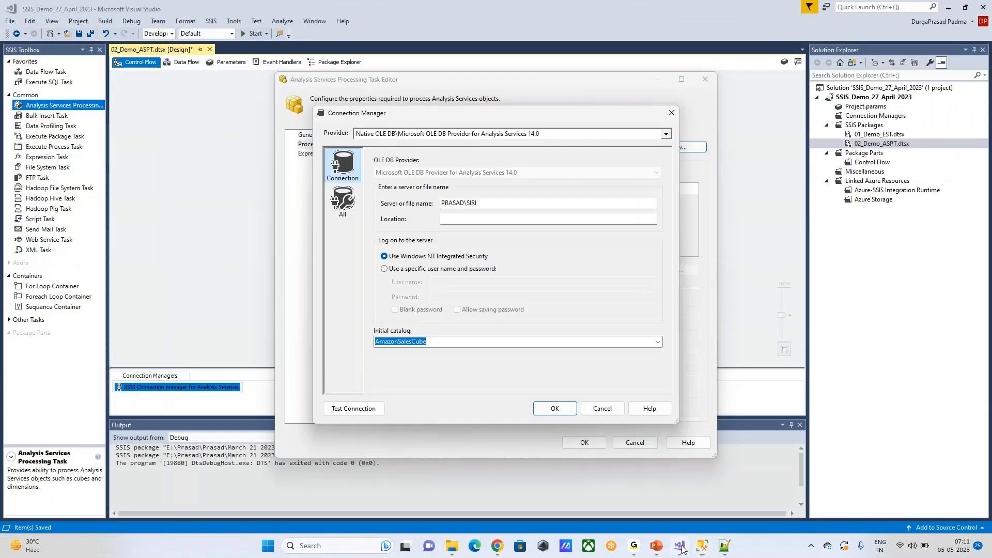
Confirm the new Analysis Services connection manager and try to accept the task settings with an empty object list
click(555, 409)
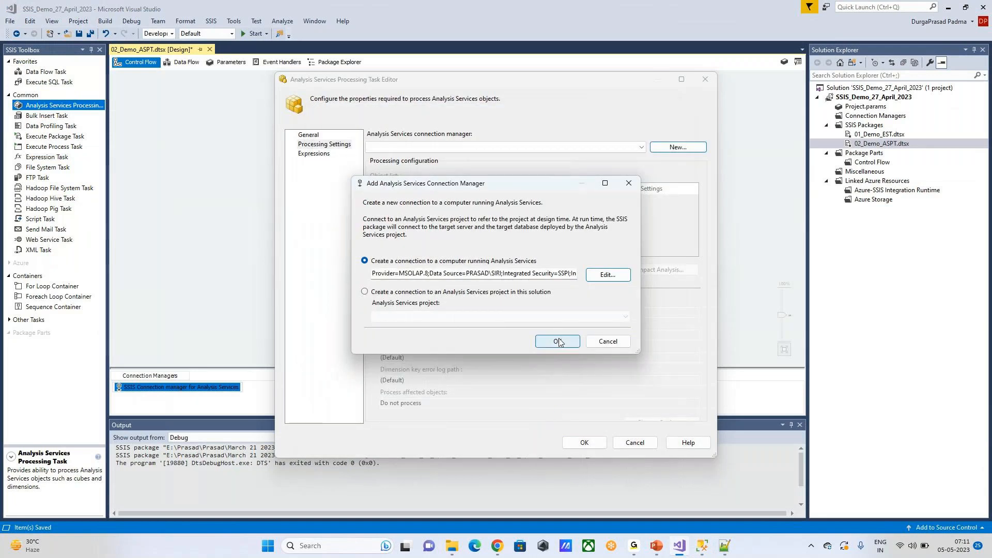
click(557, 341)
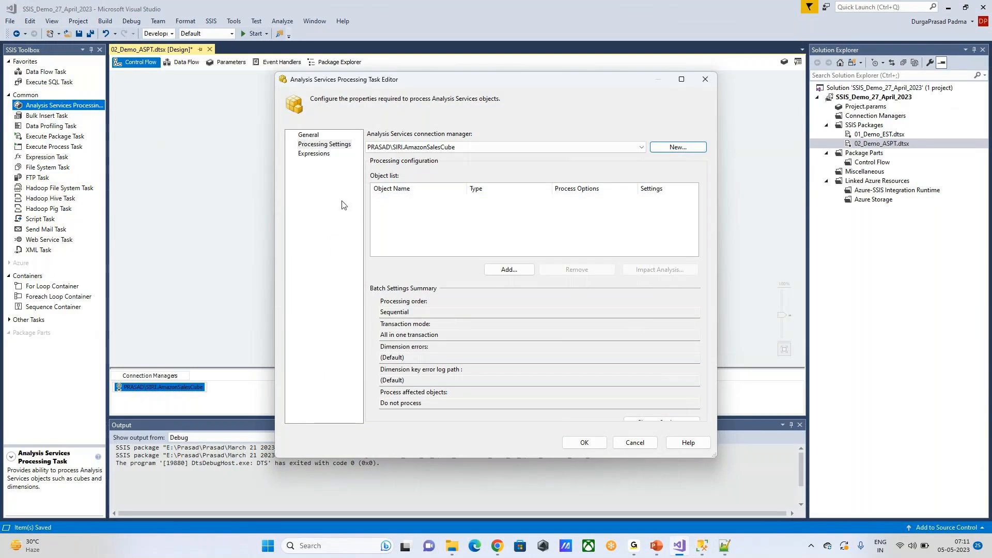
click(310, 155)
click(588, 446)
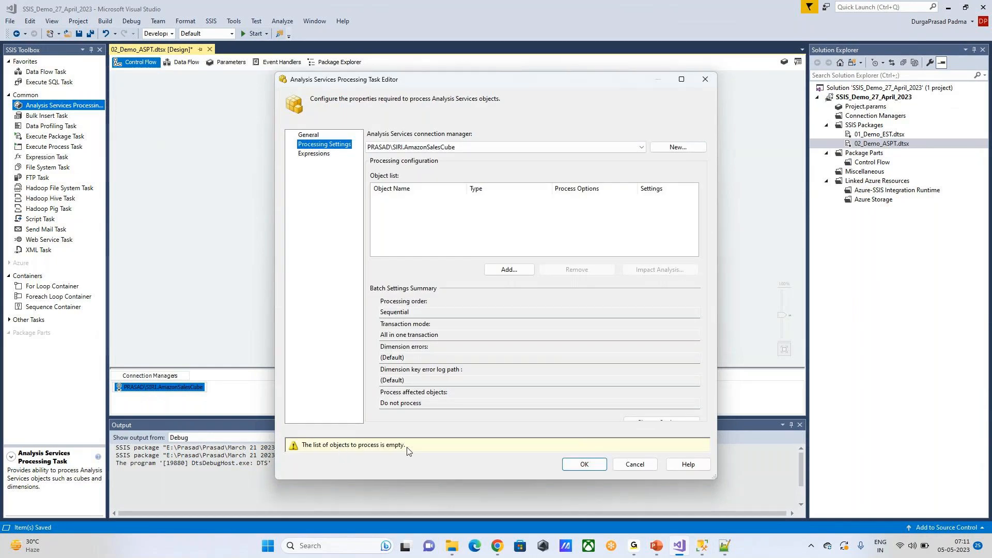
Try to add the AmazonSalesCube cube to the list of objects to process
click(442, 223)
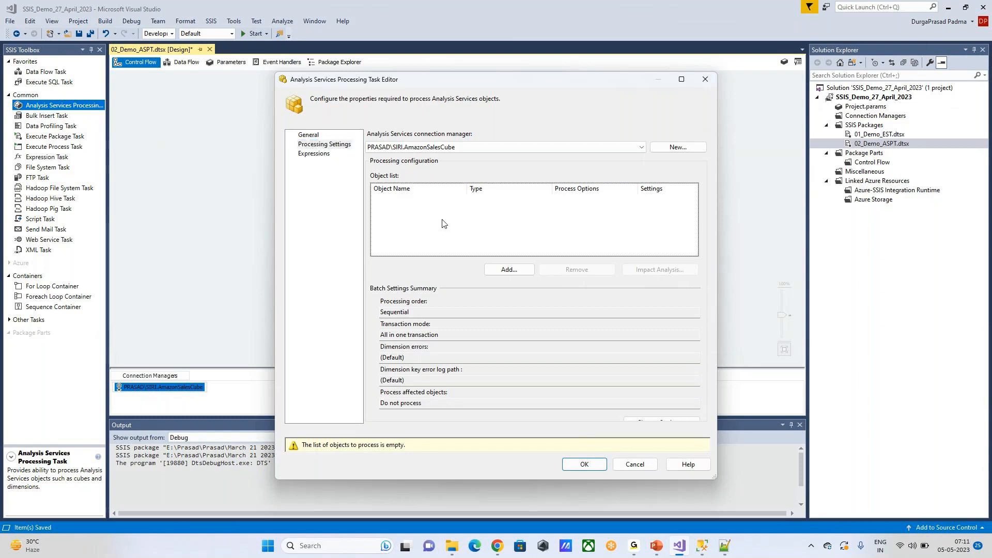
click(511, 271)
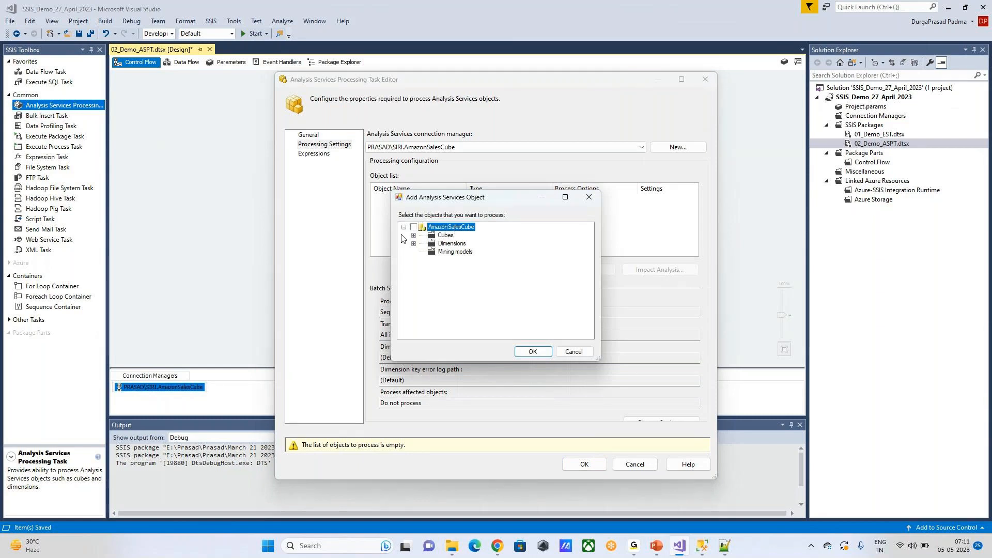
click(450, 244)
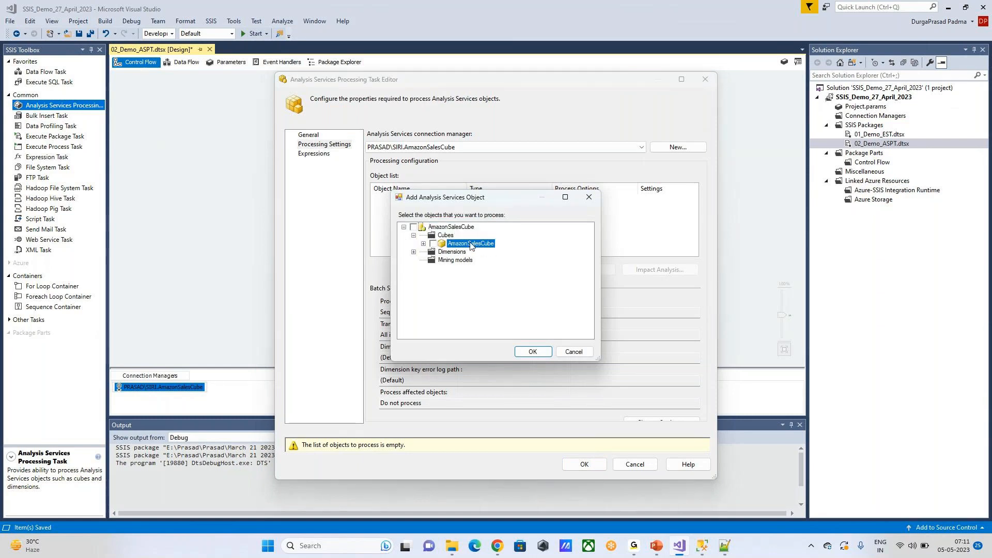
click(532, 352)
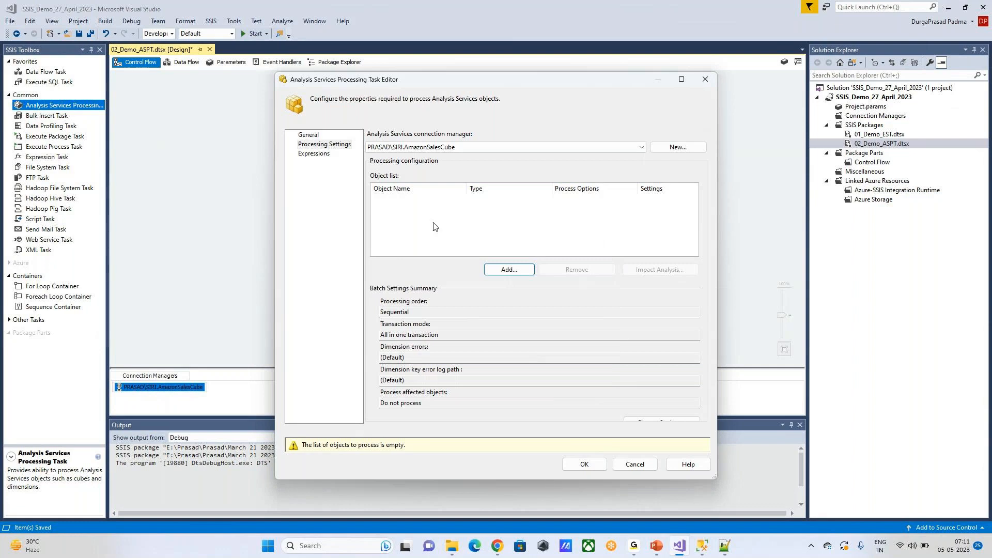
Add the whole AmazonSalesCube database to the objects to process, accept the task settings and save the package
click(496, 274)
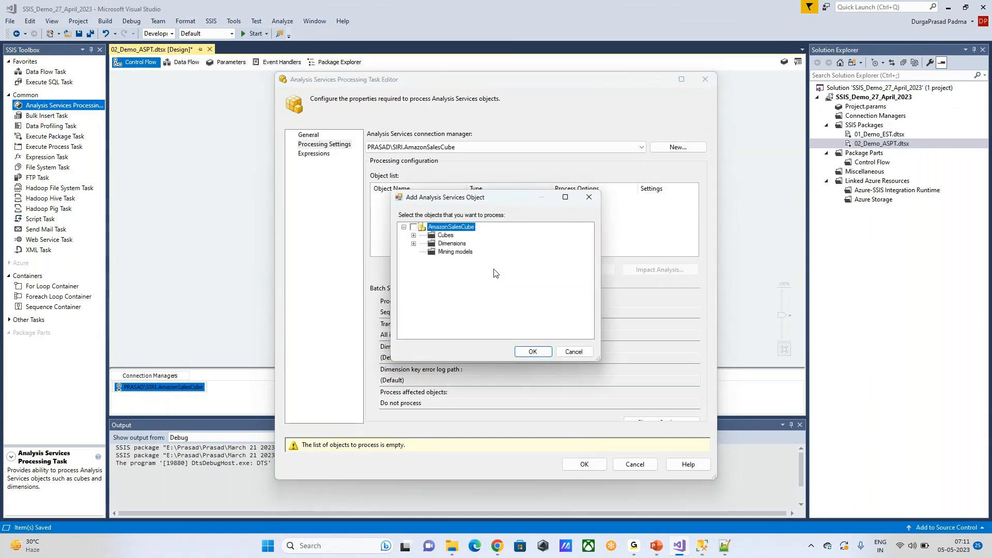
double_click(447, 235)
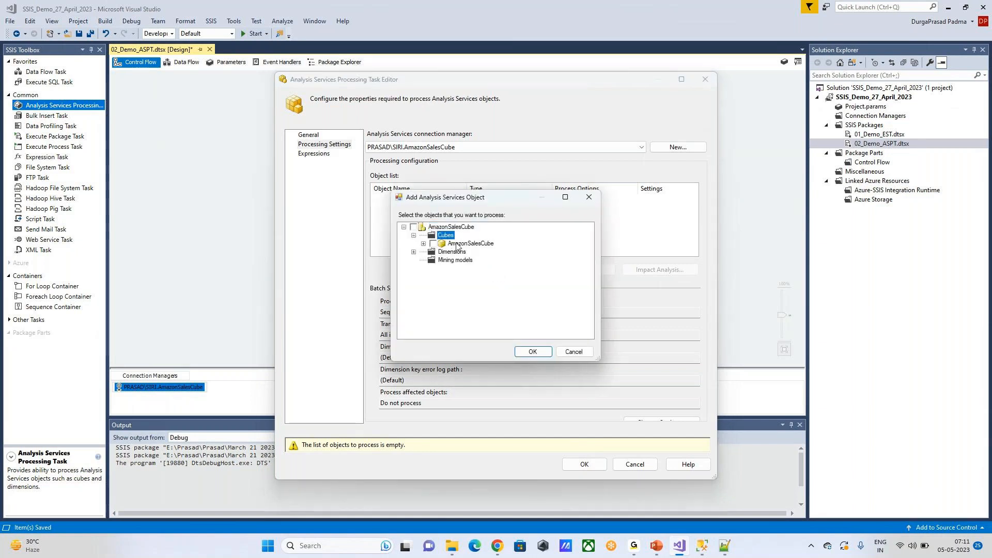
double_click(456, 244)
double_click(461, 252)
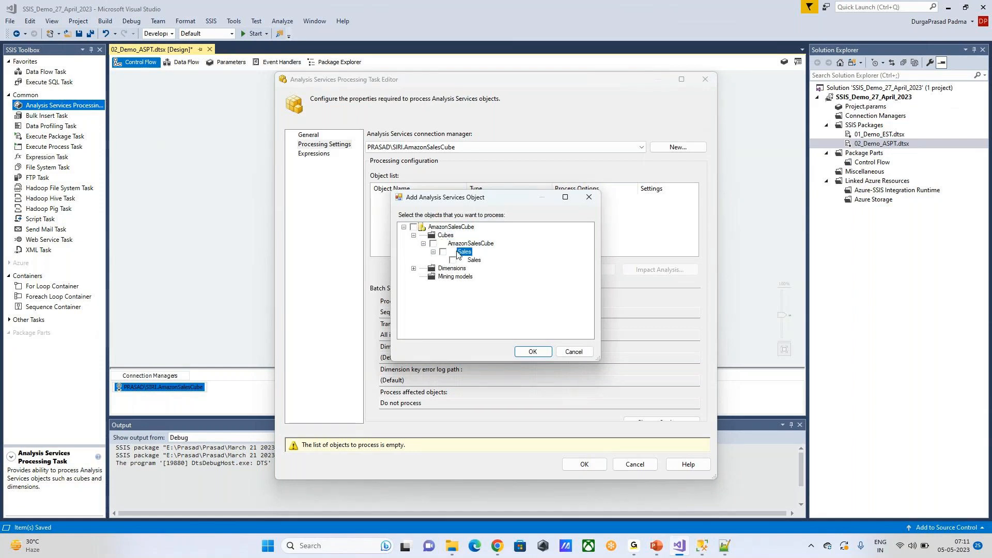
click(413, 235)
click(404, 227)
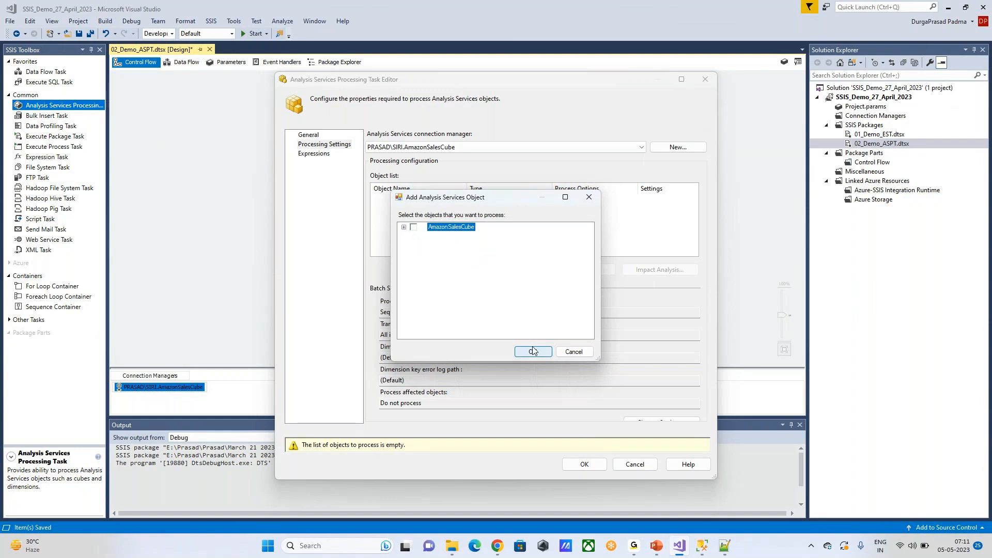
click(413, 228)
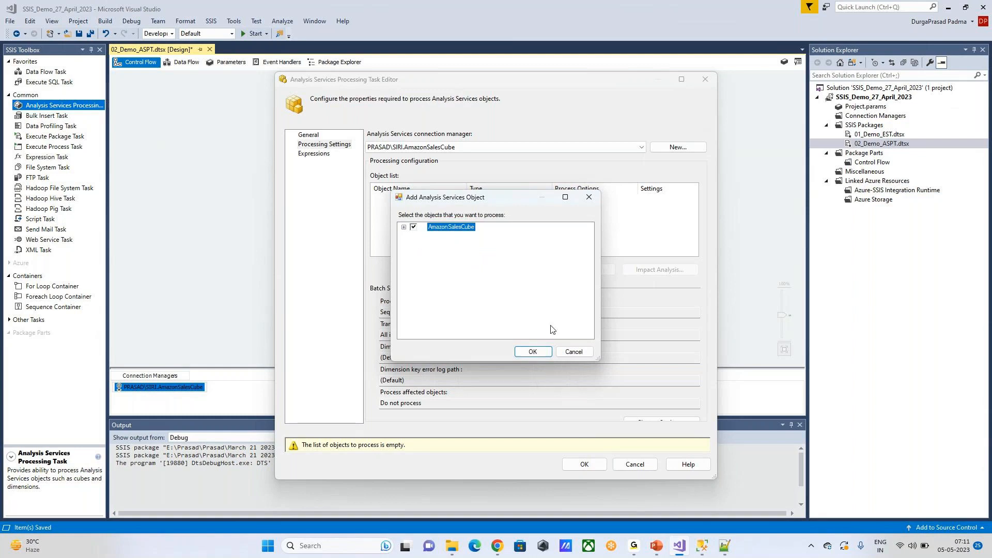
click(533, 352)
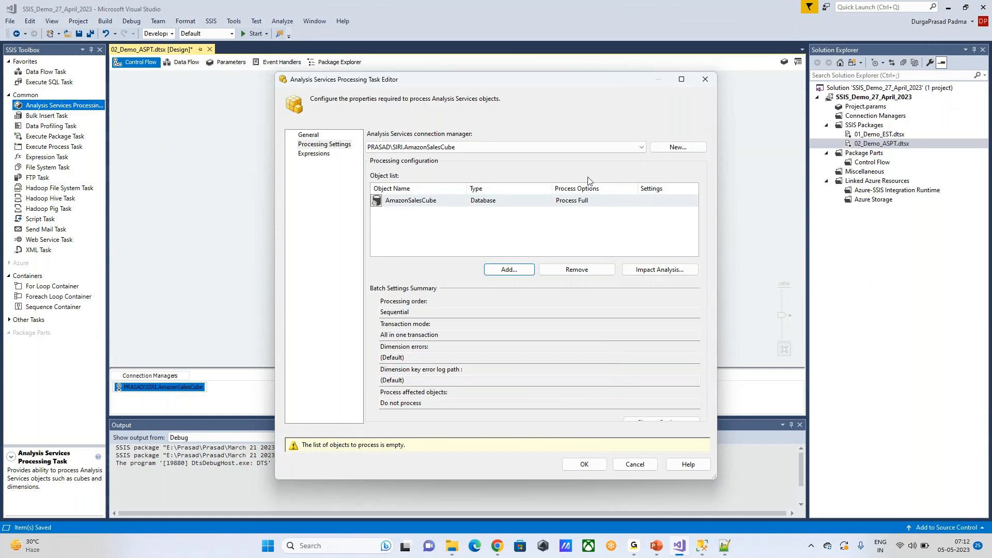
click(593, 466)
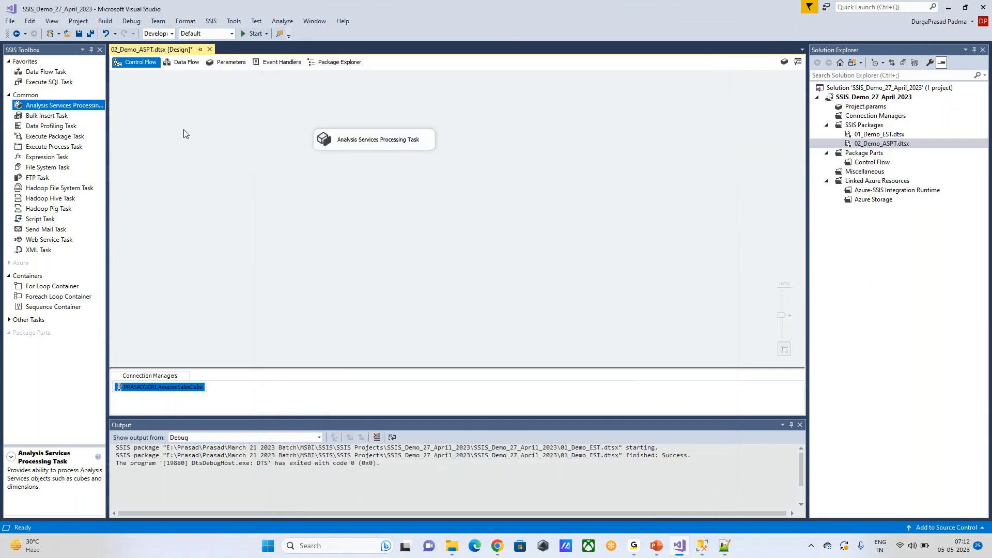
click(80, 34)
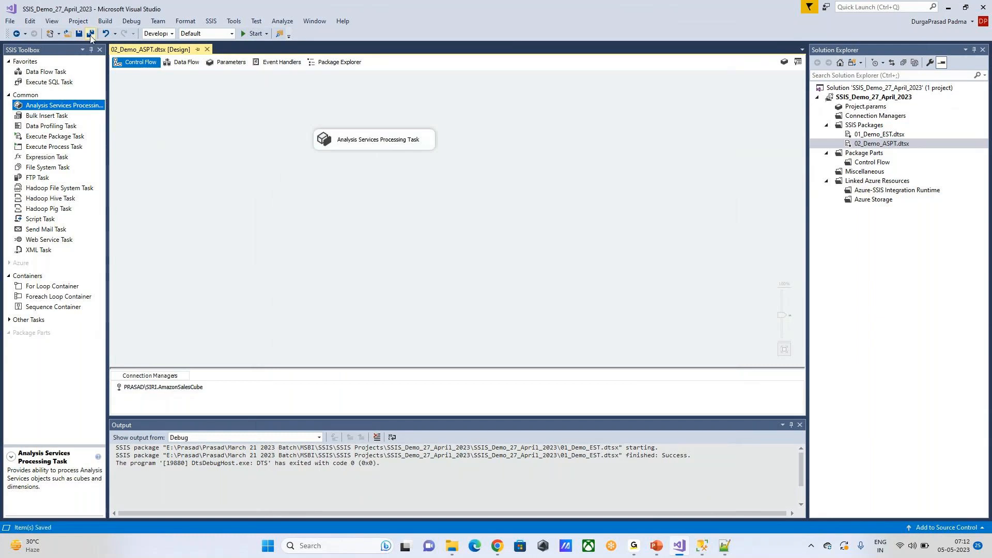
Rename the Analysis Services Processing Task as "ASPT - Processing AmazonSales Cube"
click(376, 140)
right_click(376, 140)
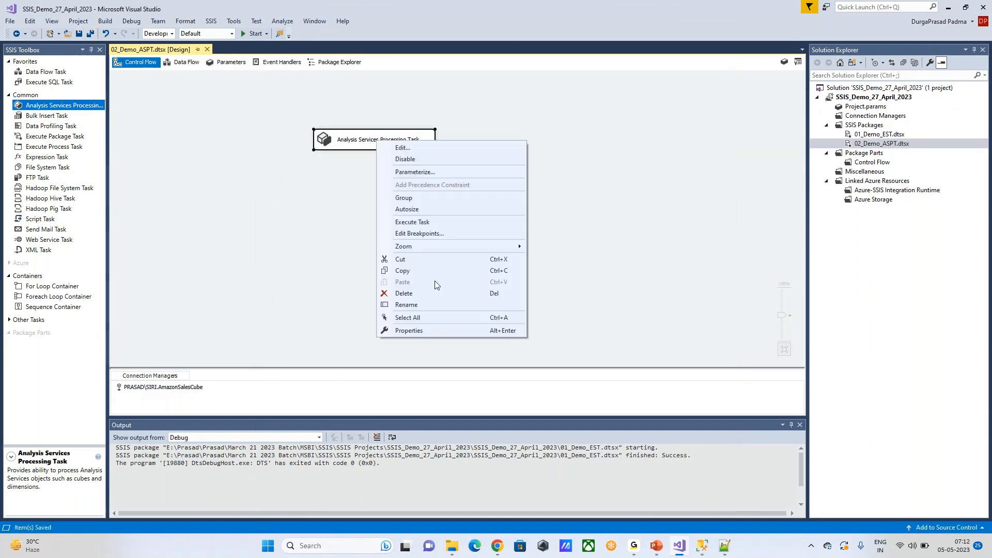
click(429, 309)
text(A)
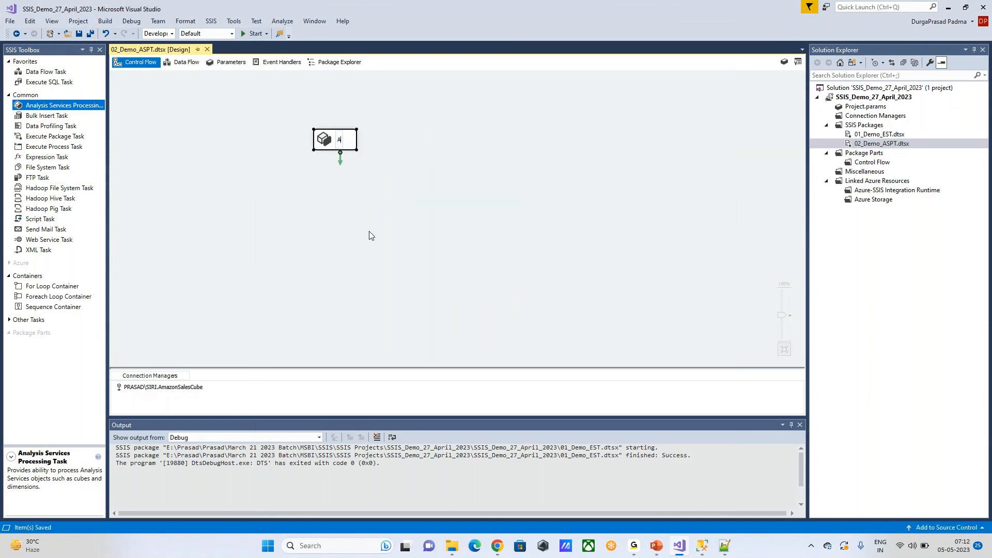
text(SPT - )
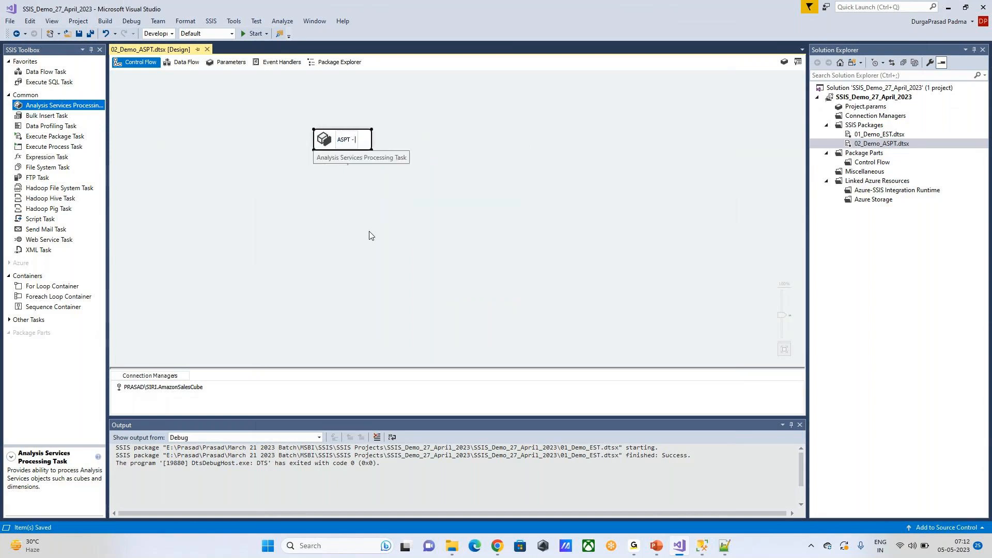
text(Processing AmazonSales Cube)
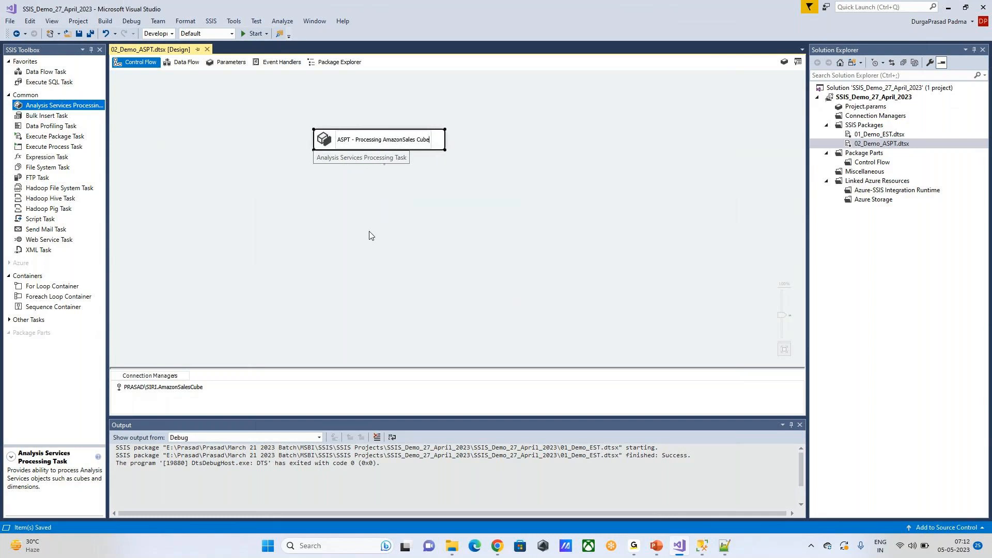
key(Return)
Save the 02_Demo_ASPT package and run it
click(79, 33)
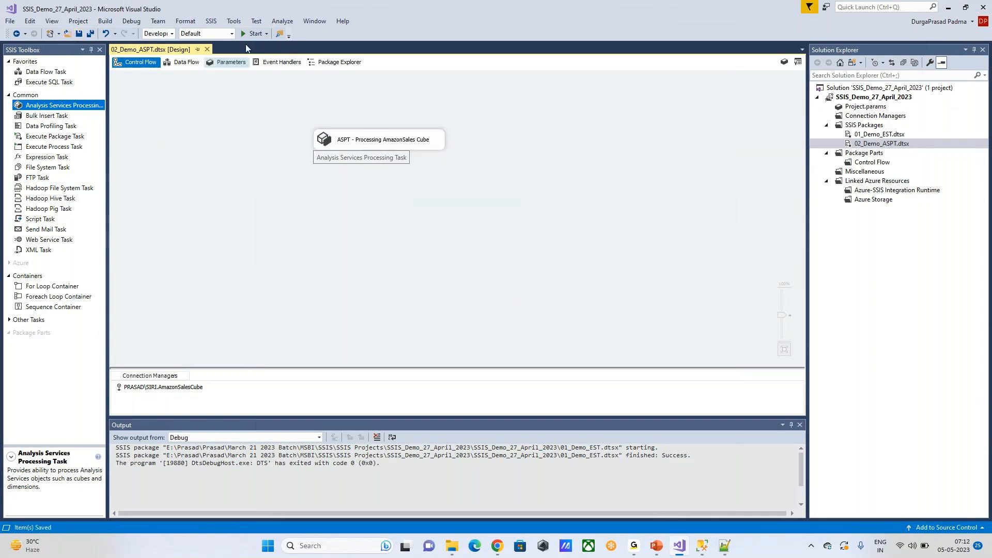
click(243, 33)
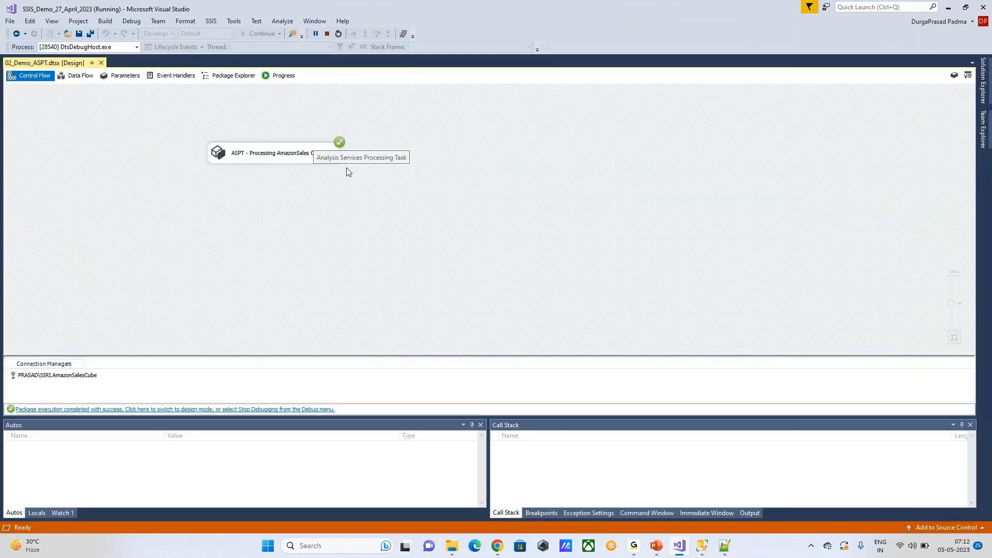
Switch to SQL Server Management Studio and examine the cube and measure groups of the AmazonSalesCube database on the Analysis Services server
click(702, 545)
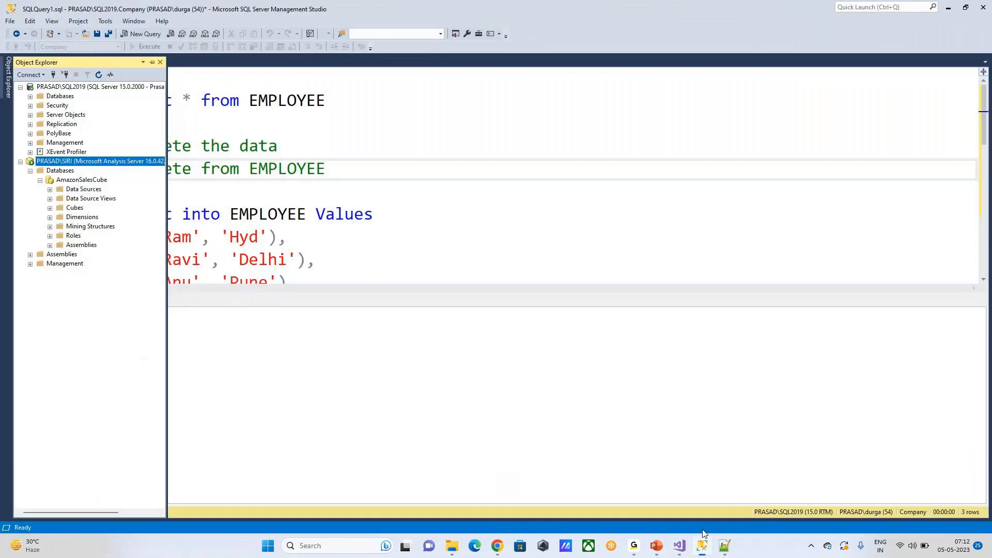
click(3, 99)
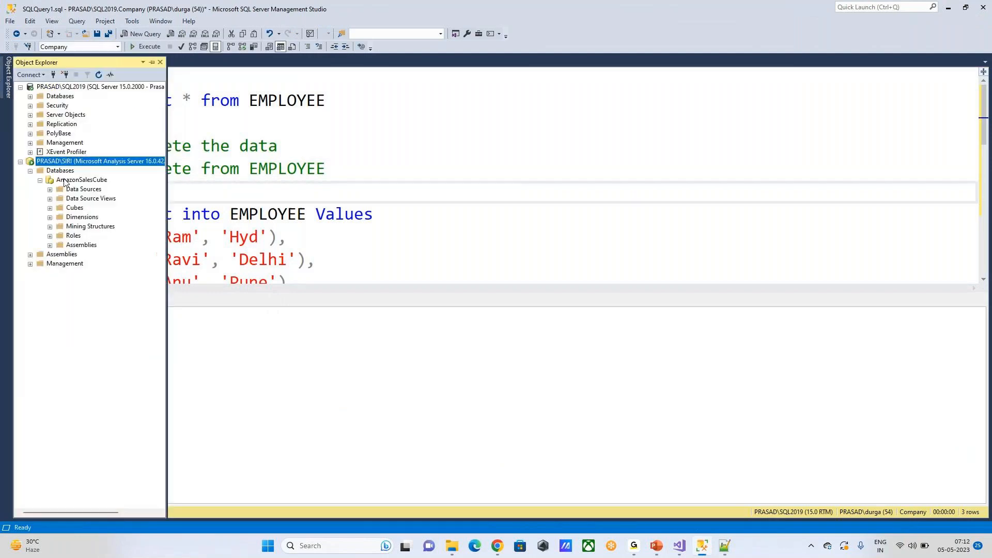
click(30, 171)
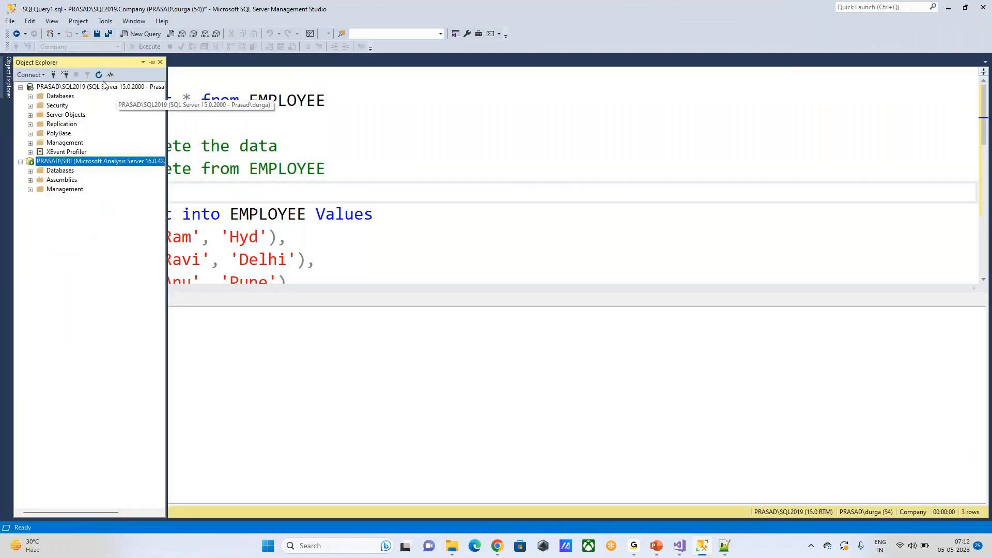
click(30, 171)
click(40, 179)
click(50, 208)
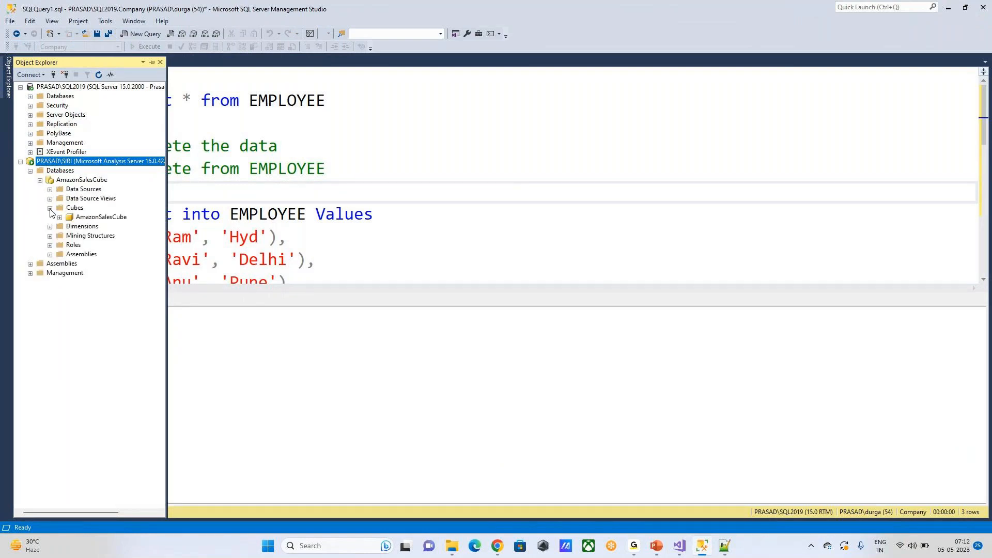
click(59, 217)
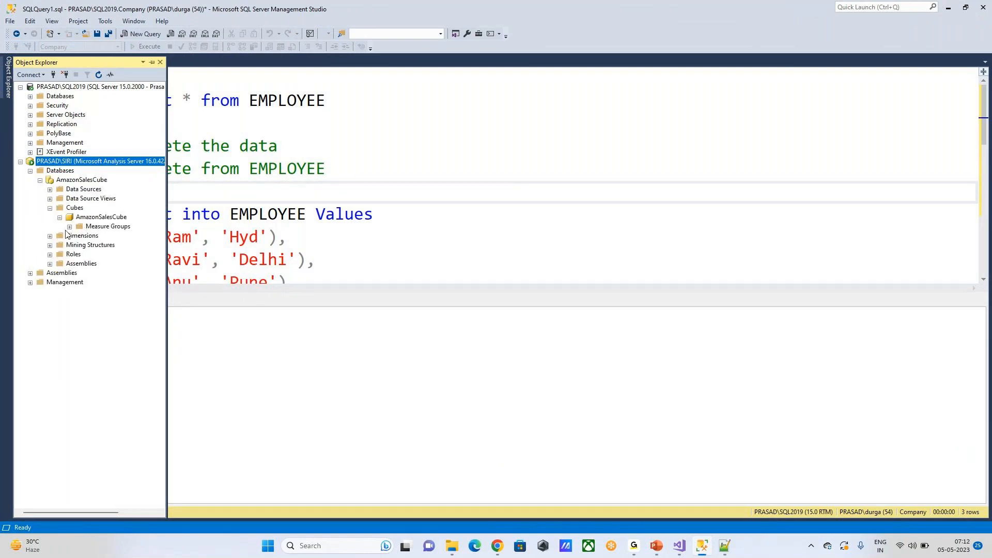
click(69, 228)
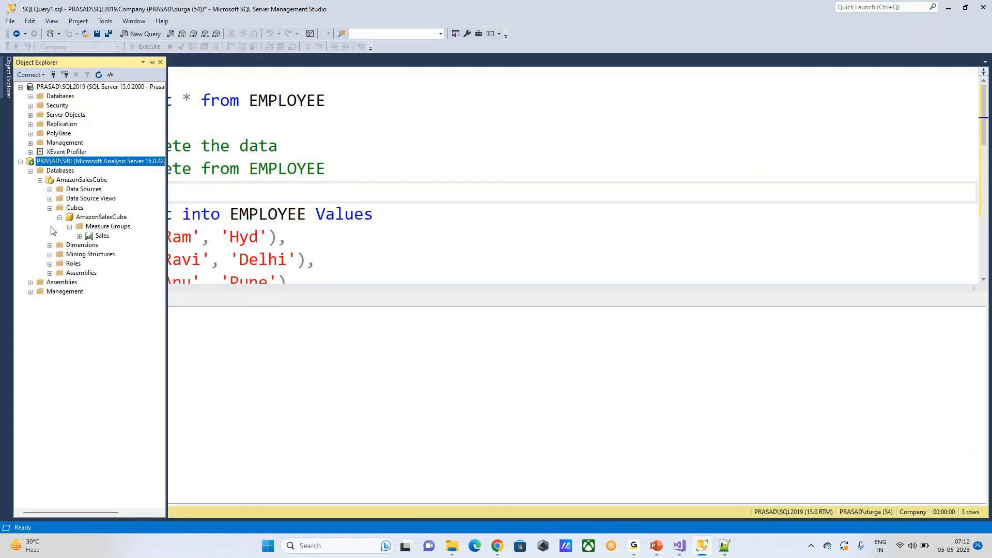
click(49, 207)
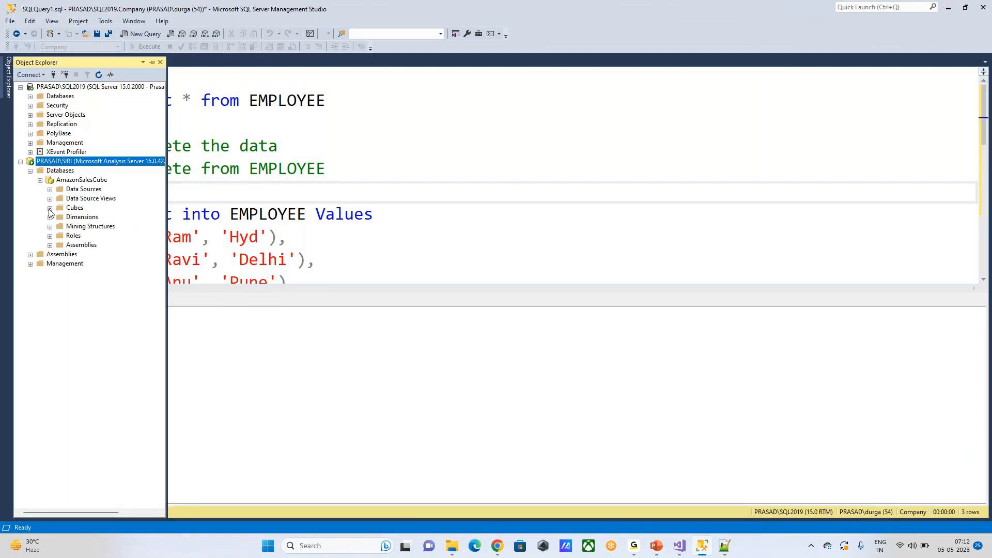
click(50, 208)
click(107, 217)
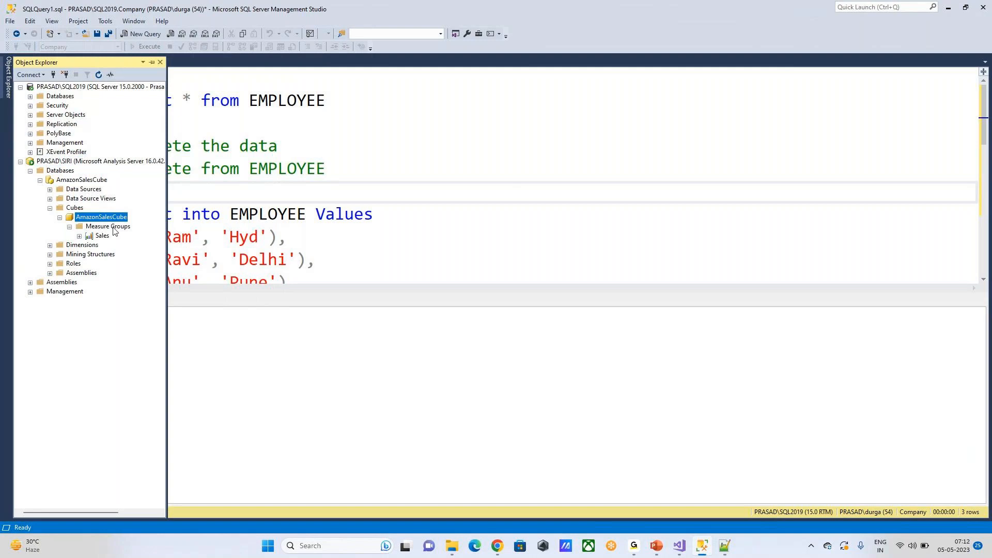
click(111, 227)
Examine the database's dimensions, and return to the cube's measure groups
click(79, 247)
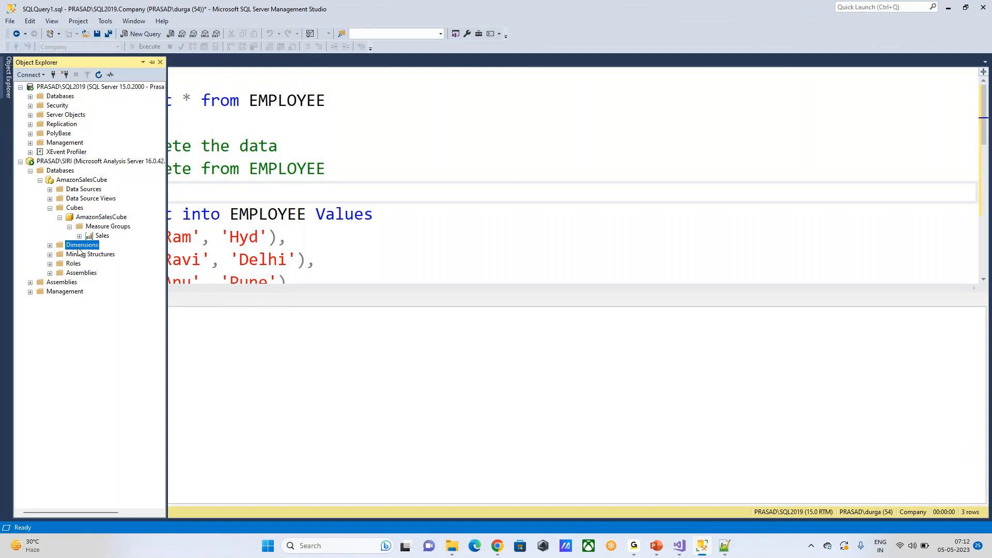
double_click(57, 248)
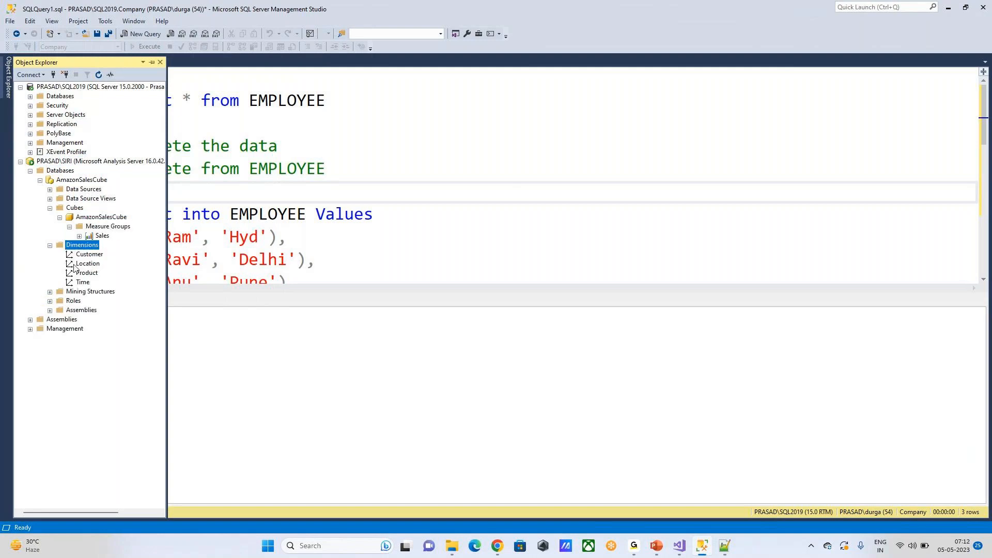
click(50, 245)
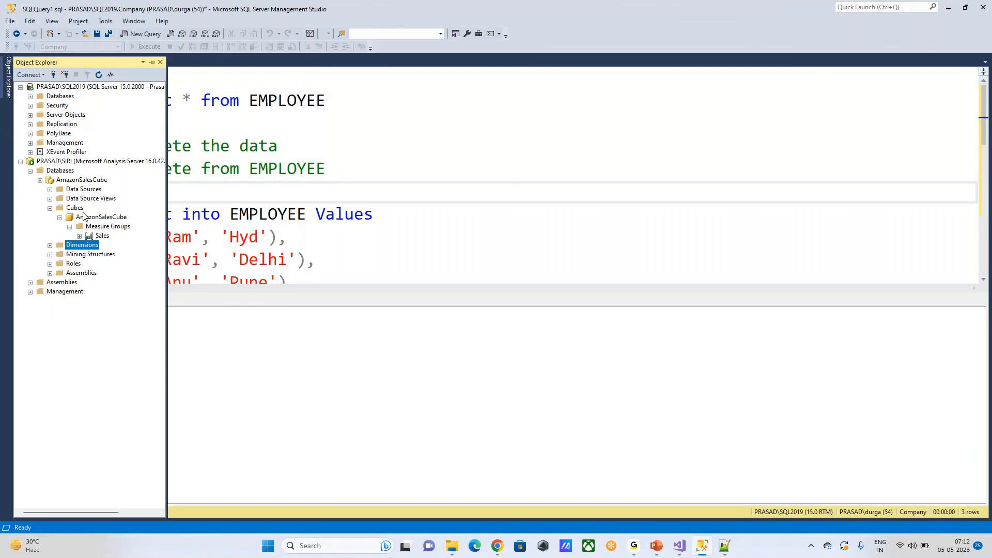
click(74, 209)
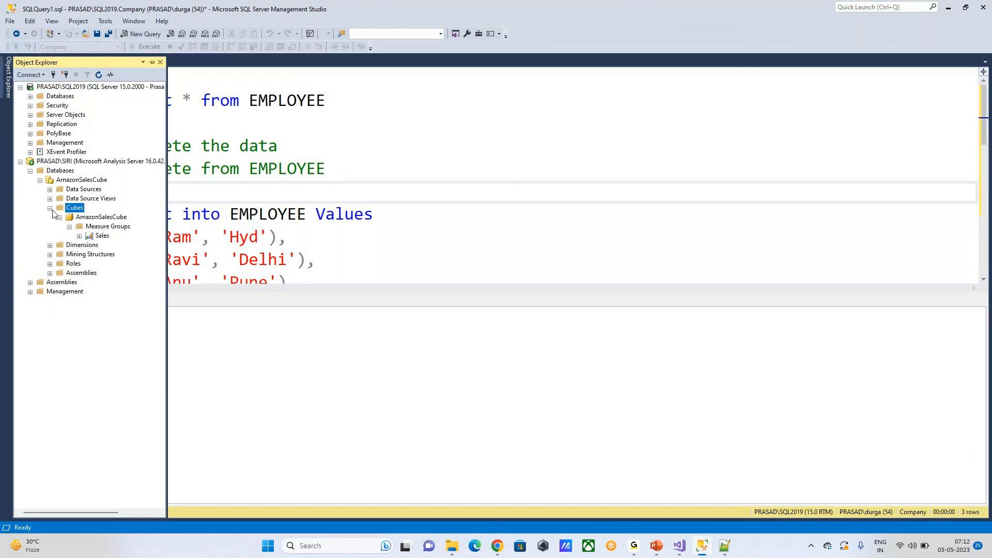
click(101, 217)
click(108, 226)
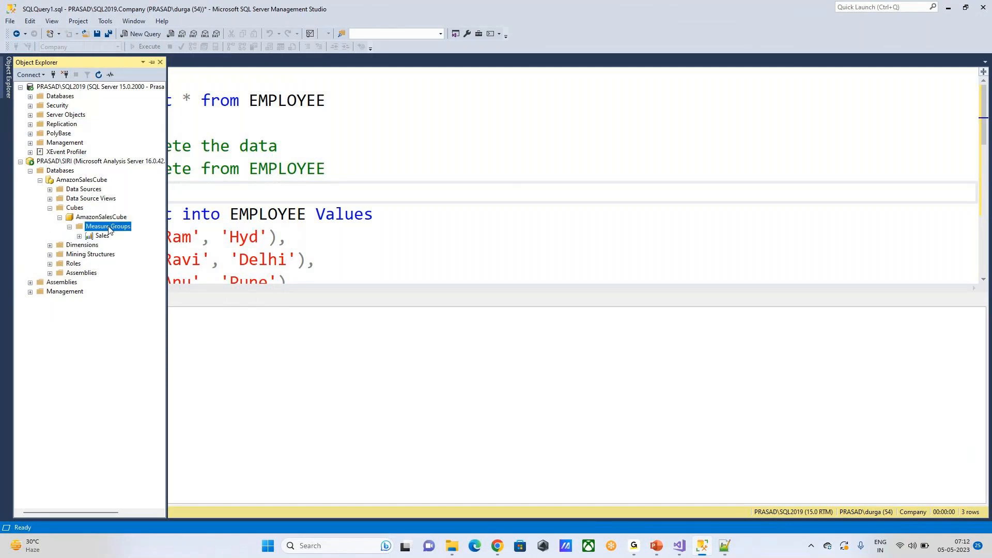
Open the SSAS_Demo_Nov_2_2022.sln solution from File Explorer and show the Sales measures in the AmazonSalesCube design, with the SSIS Toolbox closed
click(452, 545)
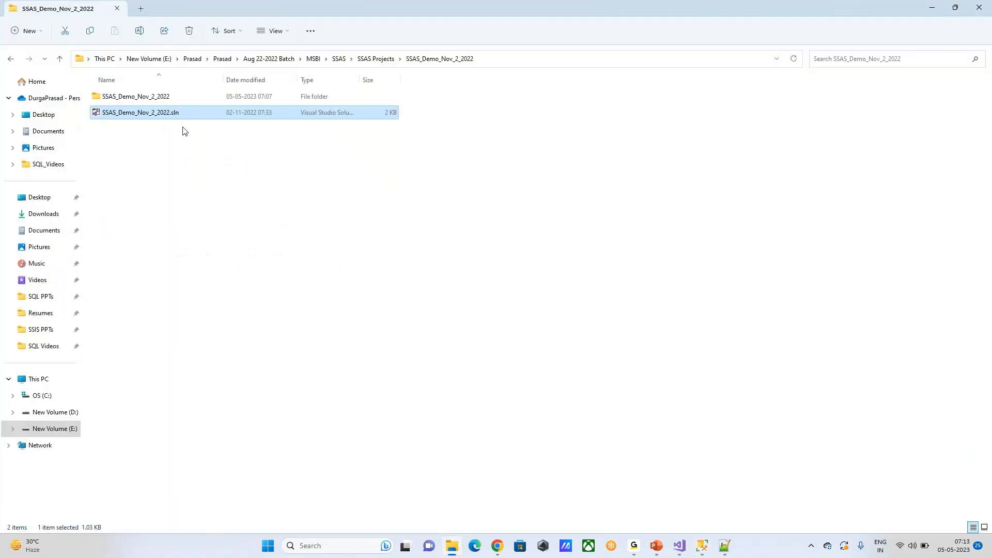
double_click(177, 113)
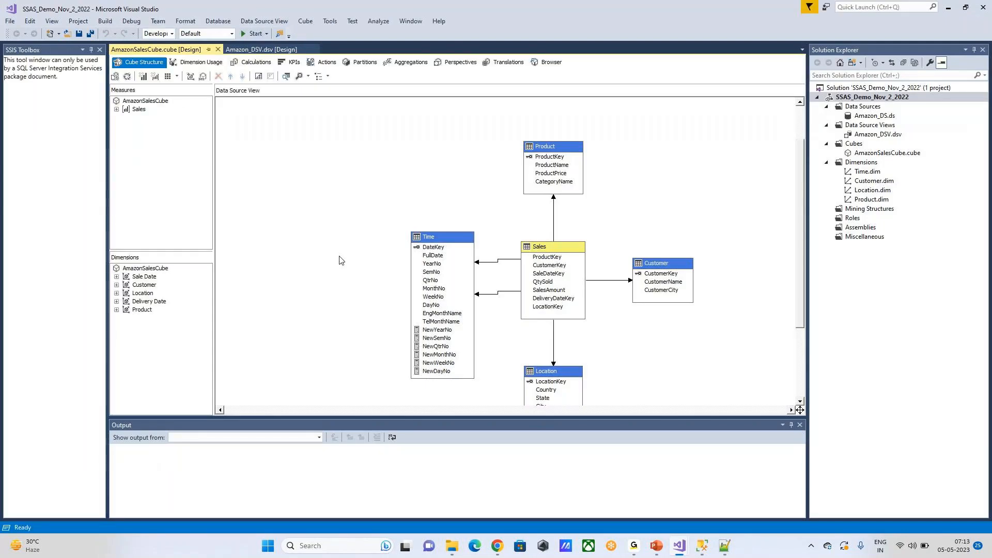
click(100, 49)
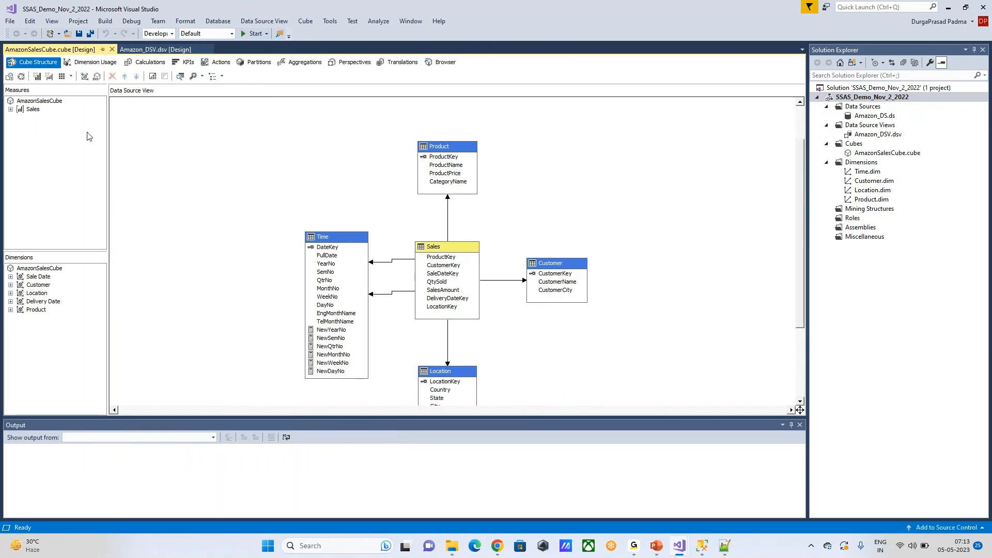
click(10, 109)
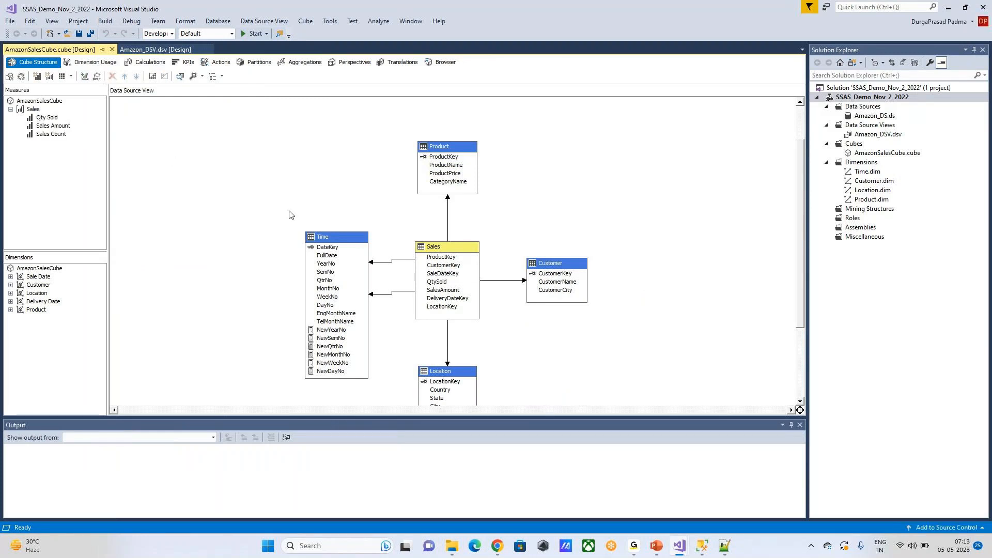
Switch to SQL Server Management Studio and examine the Sales measure group's partitions, leaving the Cubes folder collapsed
click(703, 547)
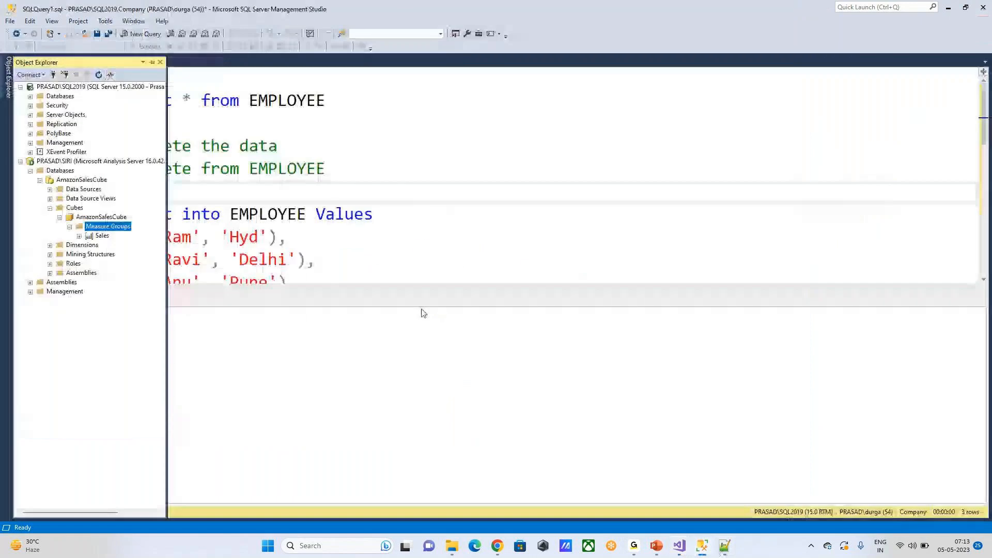
click(79, 236)
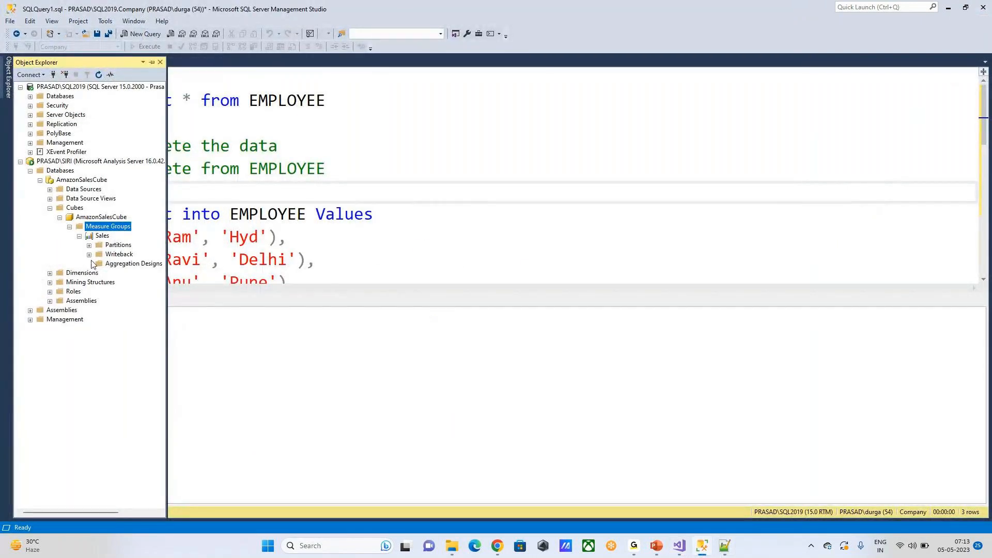
click(89, 245)
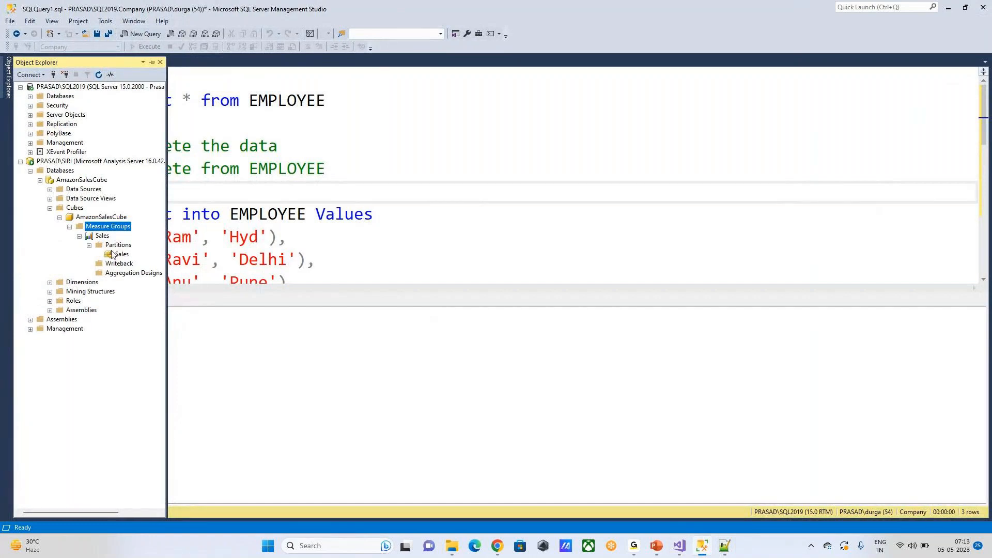
click(80, 236)
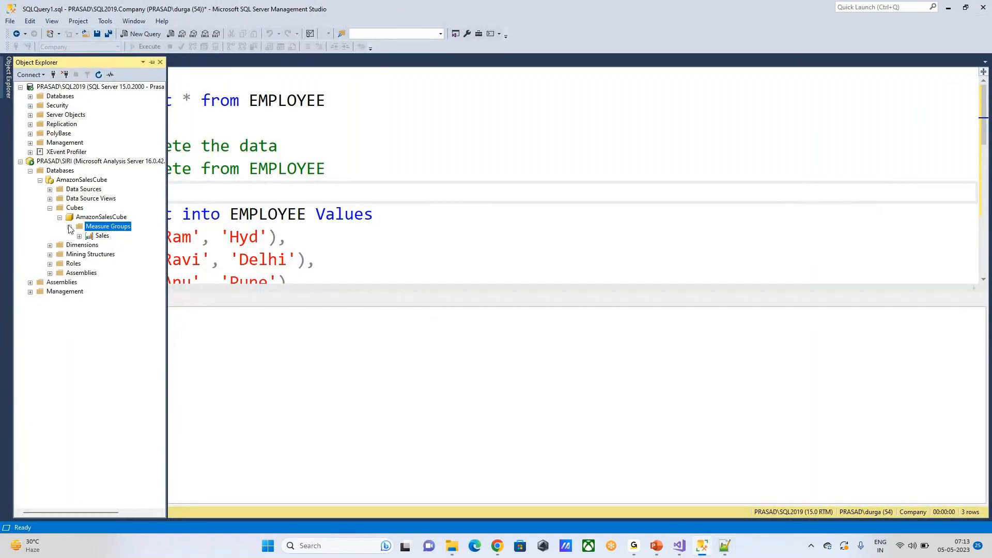
click(71, 228)
click(59, 217)
click(50, 207)
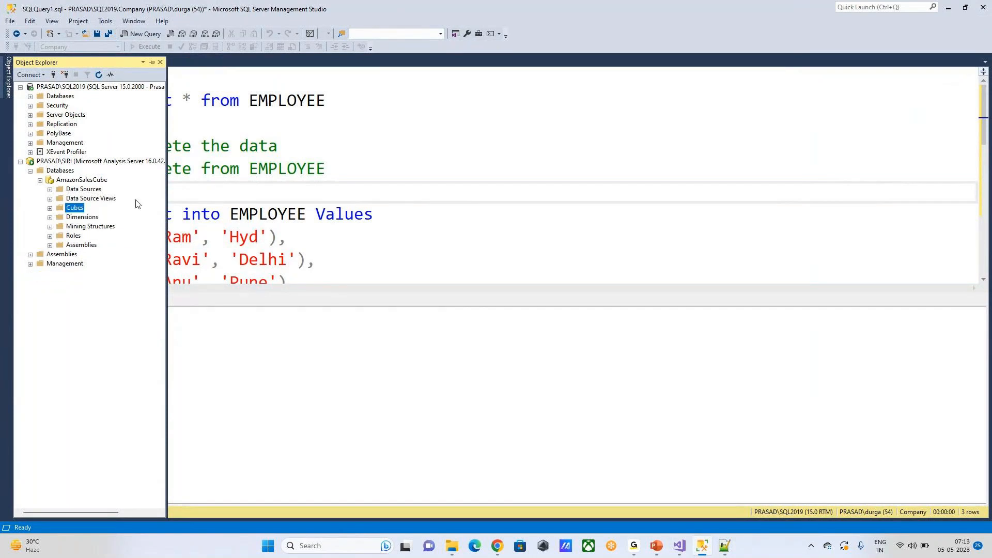
Open a new MDX query on the AmazonSalesCube database and examine the Sales measures in the cube metadata
click(79, 180)
click(146, 34)
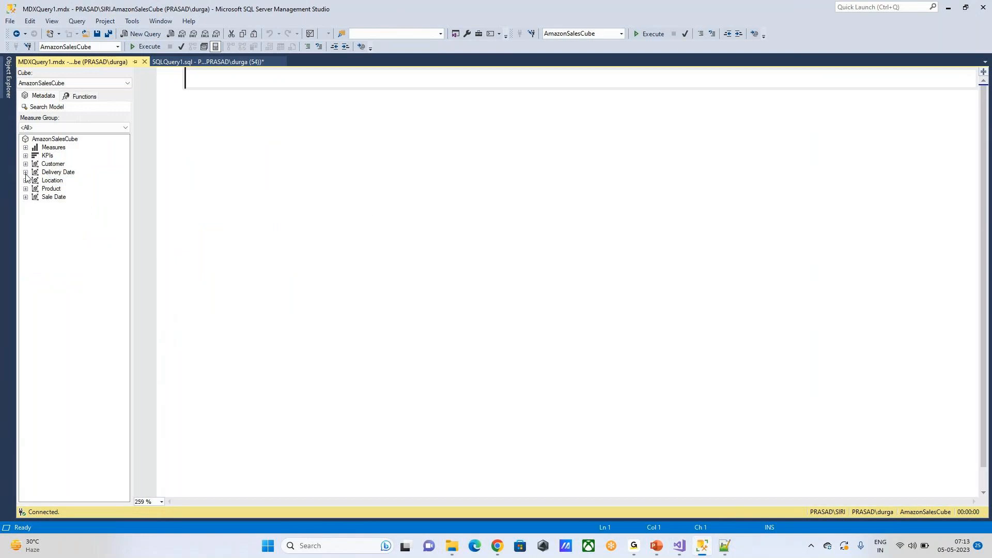
click(26, 164)
click(25, 164)
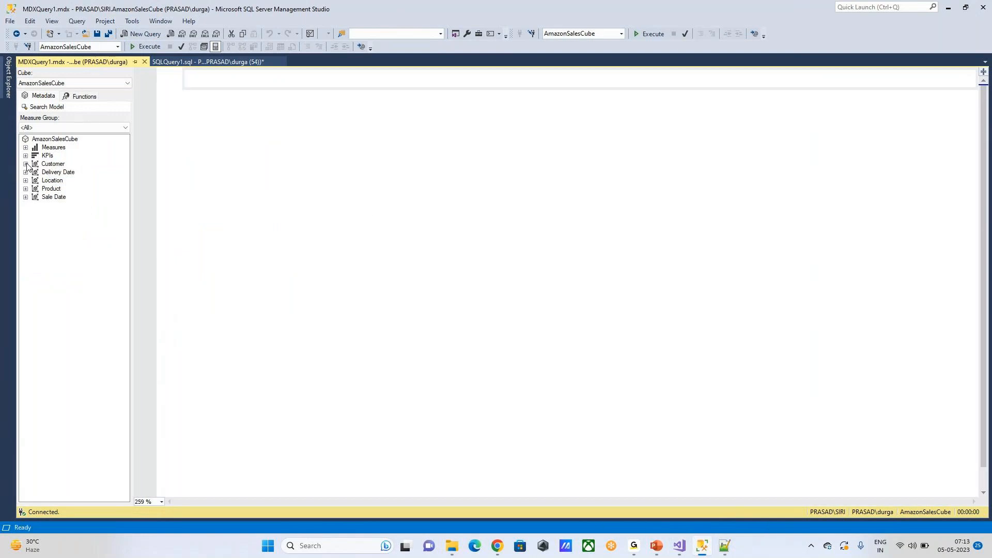
click(26, 147)
click(36, 156)
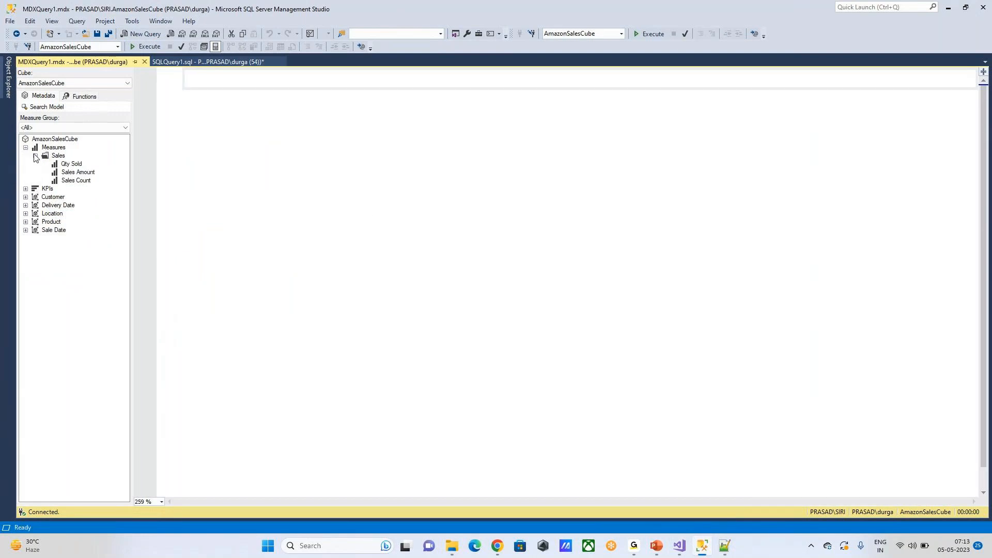
click(25, 148)
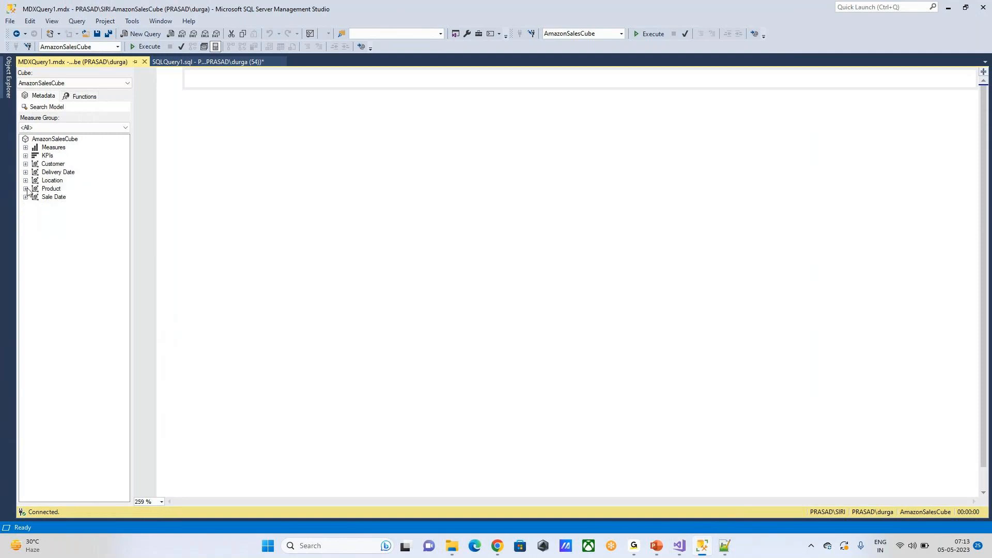
Examine the Product, Sale Date and Location dimensions in the cube metadata, and close the MDX query
click(25, 188)
click(25, 189)
click(25, 197)
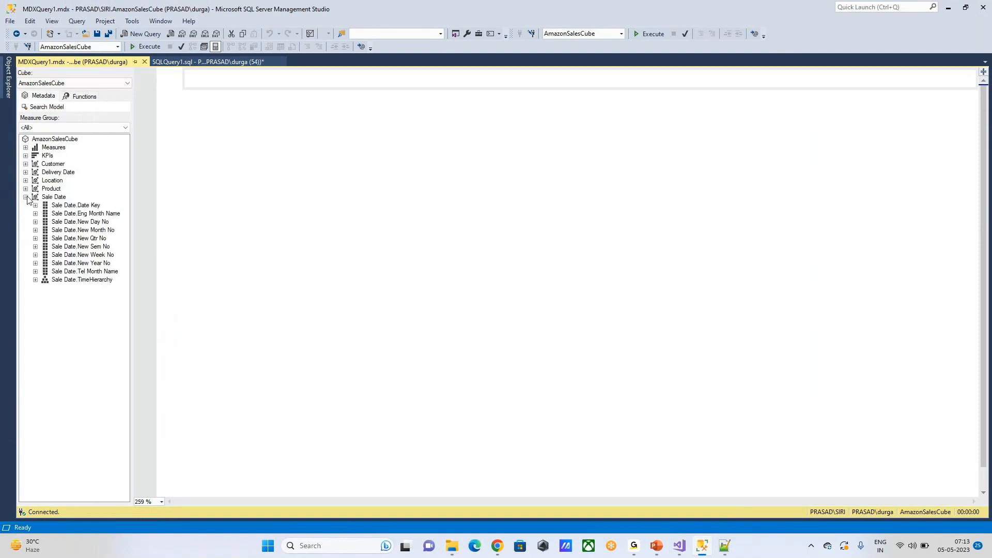
click(25, 197)
click(26, 181)
click(25, 181)
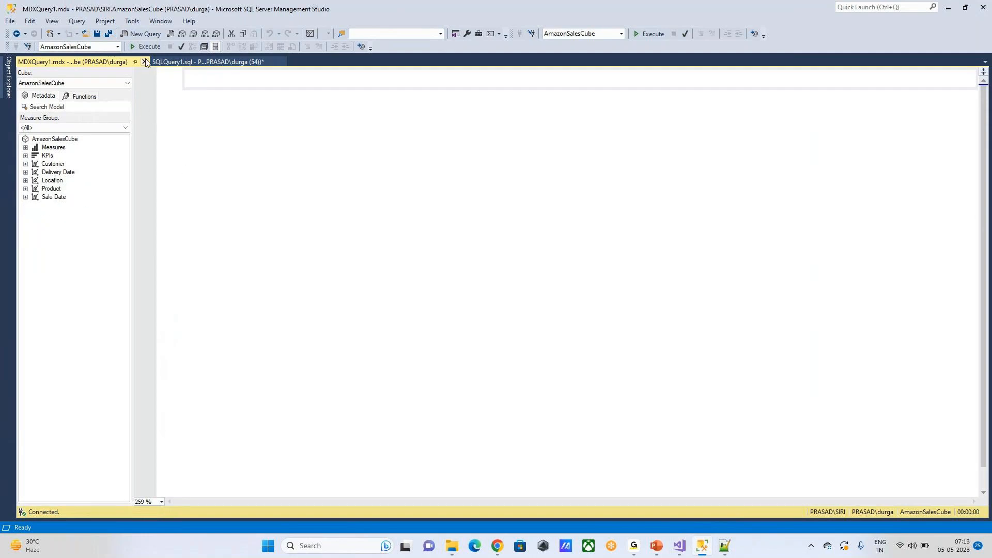
click(144, 62)
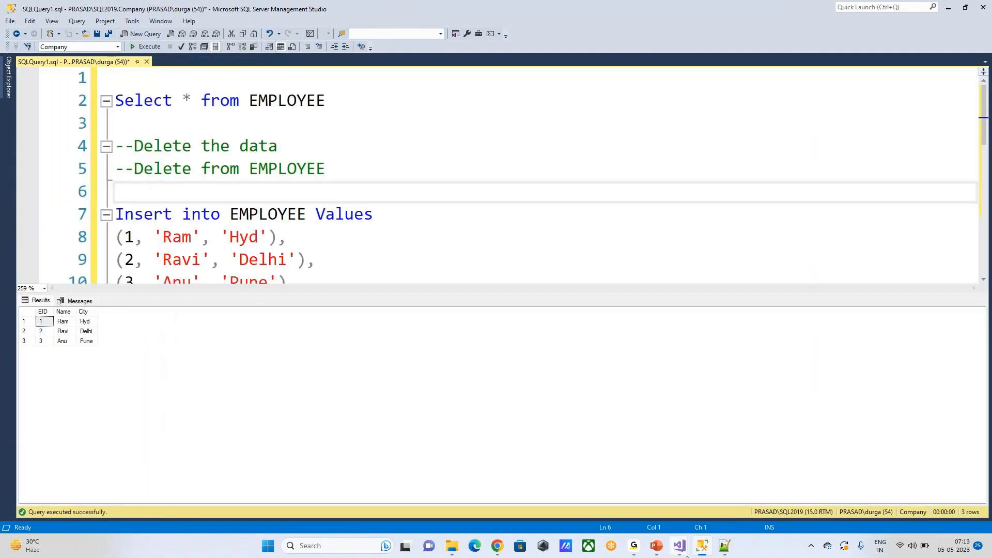
Switch to the SSAS_Demo_Nov_2_2022 project in Visual Studio and start processing it, building and deploying first and overwriting the AmazonSalesCube database
mouse_move(681, 546)
click(757, 484)
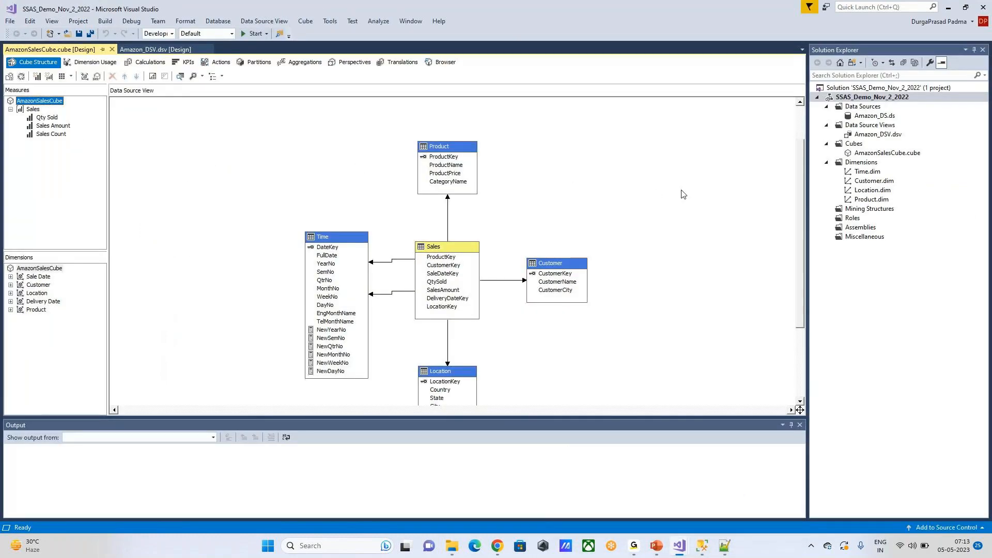
click(867, 98)
right_click(868, 98)
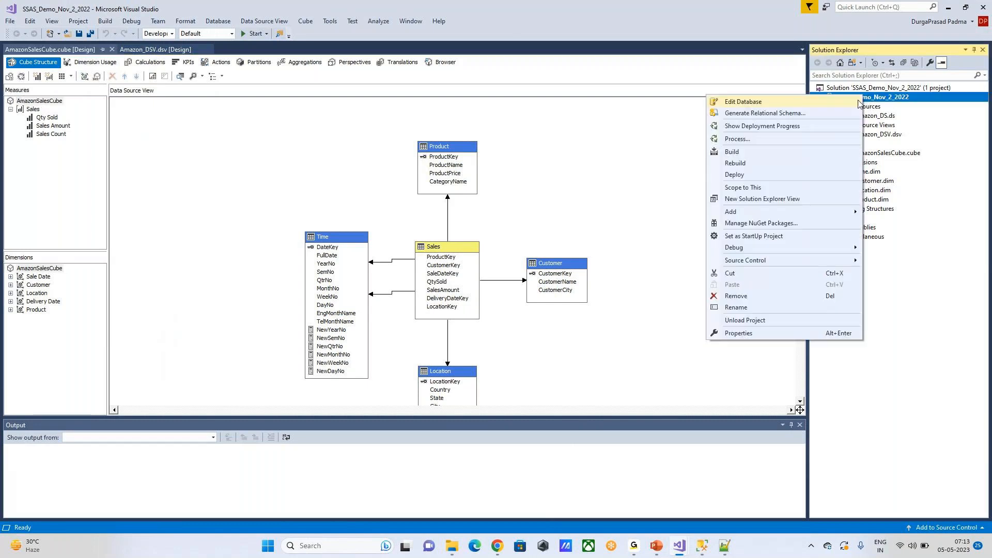
click(756, 140)
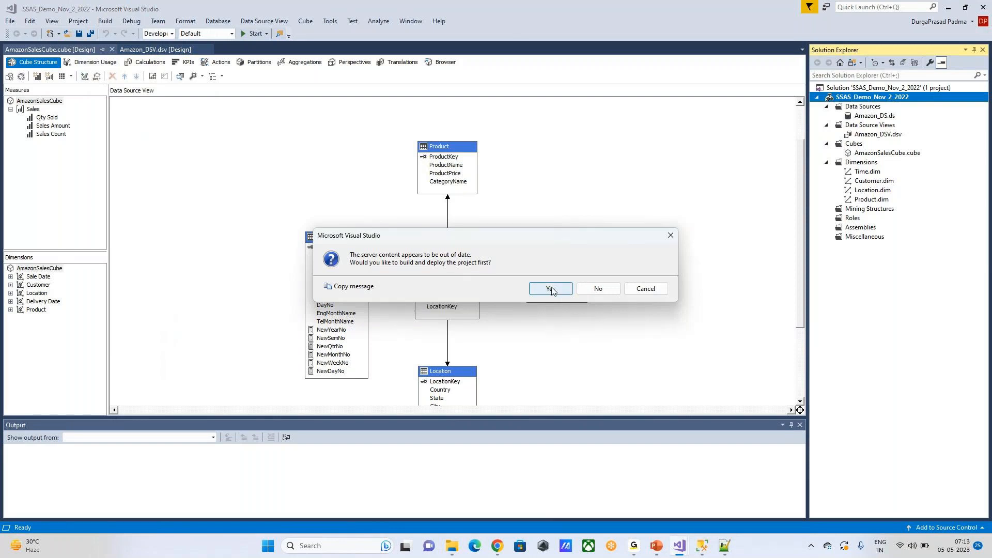
click(547, 289)
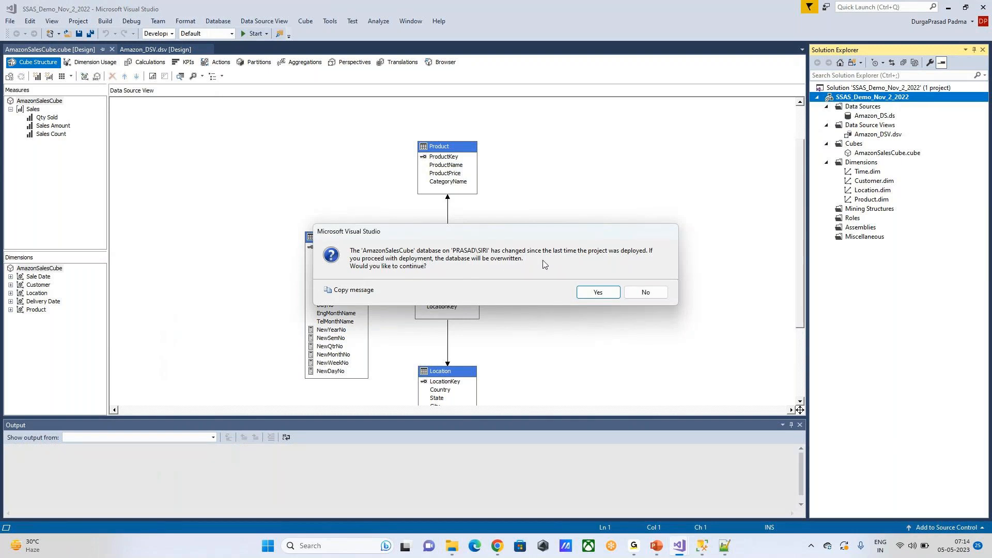
click(598, 292)
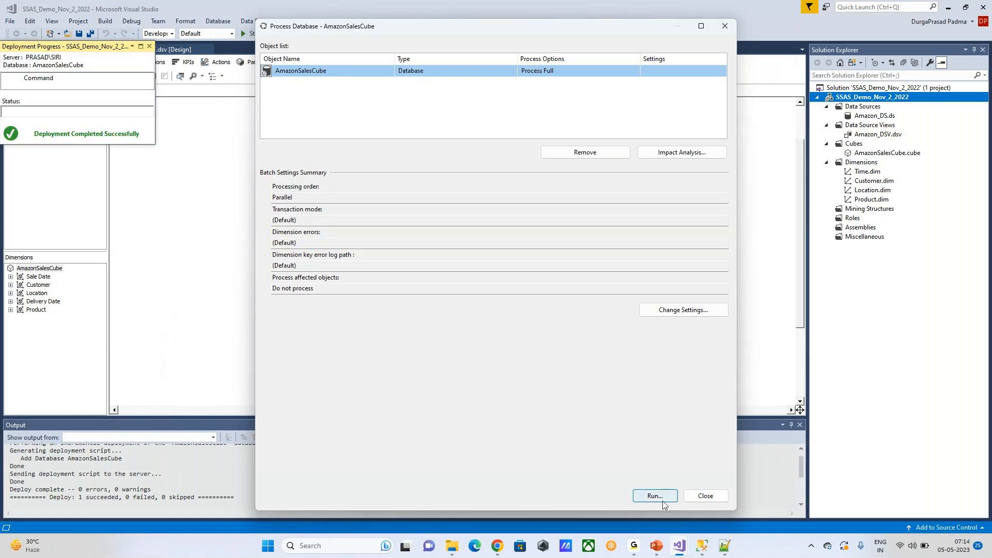
Switch to the SSIS_Demo_27_April_2023 project, stop debugging the package, and review the processing settings of the ASPT - Processing AmazonSales Cube task
mouse_move(702, 552)
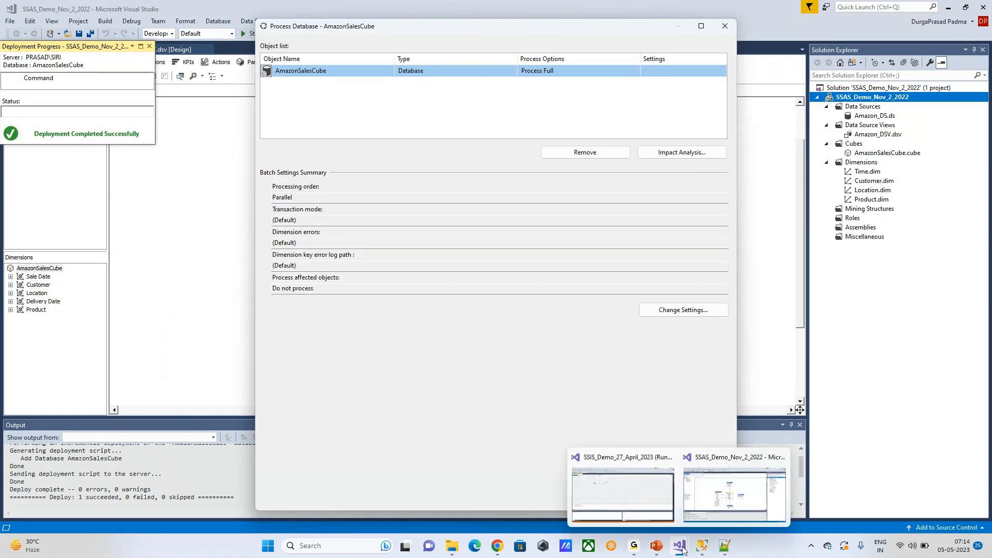
click(615, 483)
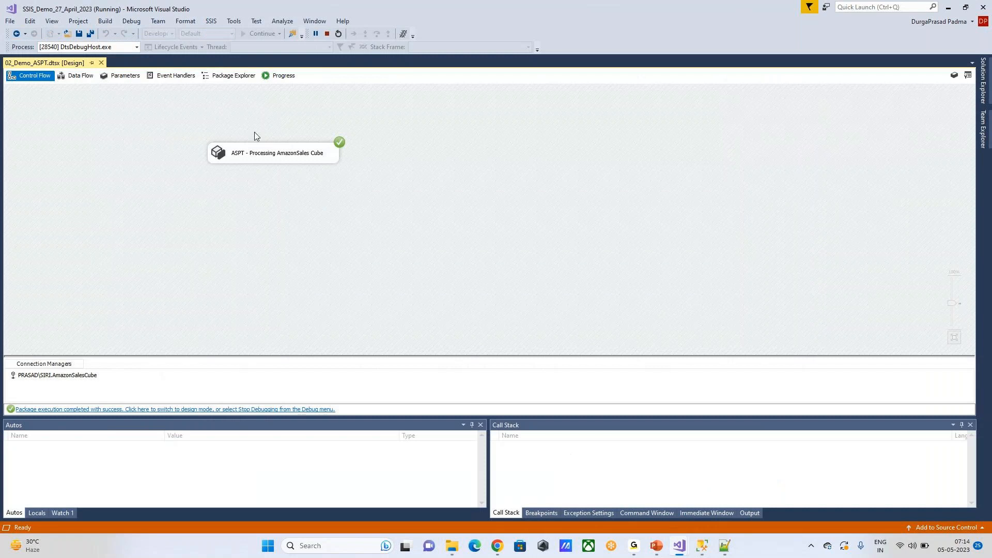
click(327, 33)
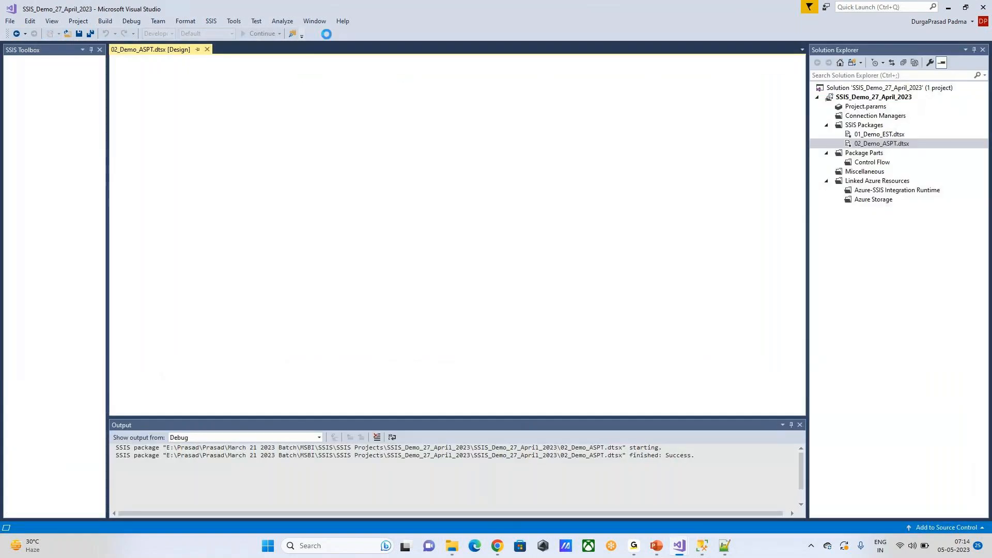
double_click(391, 140)
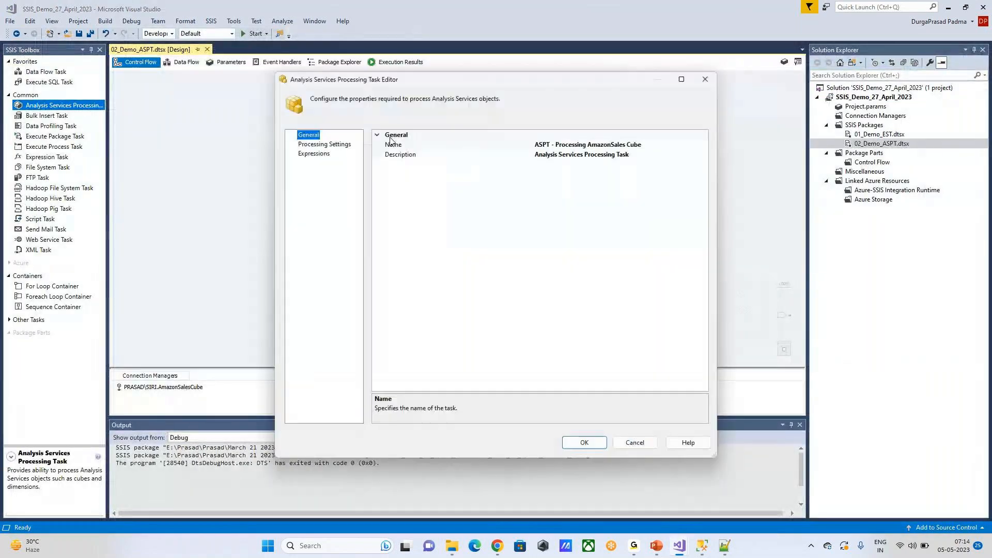
click(324, 145)
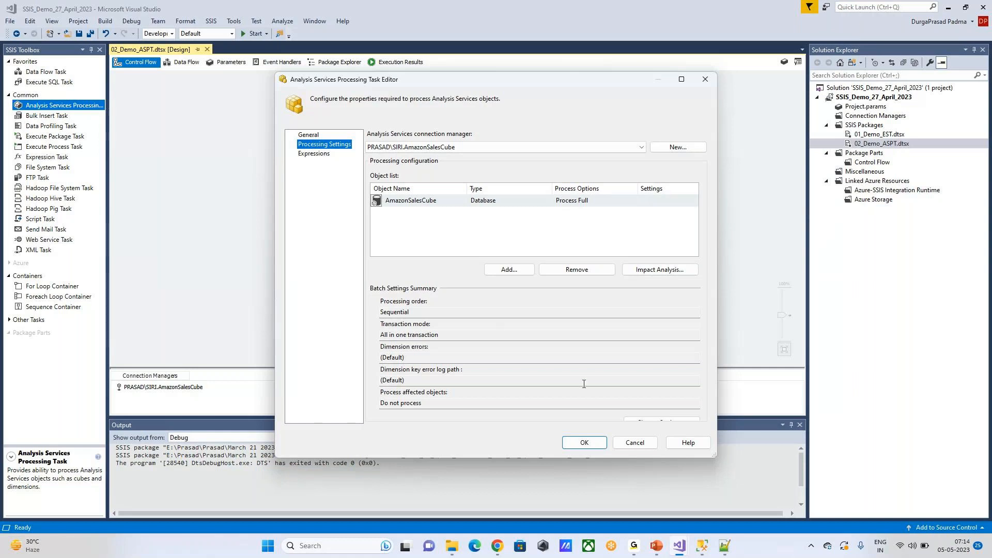
click(584, 442)
Examine the processing log in the execution results of the 02_Demo_ASPT package
mouse_move(657, 547)
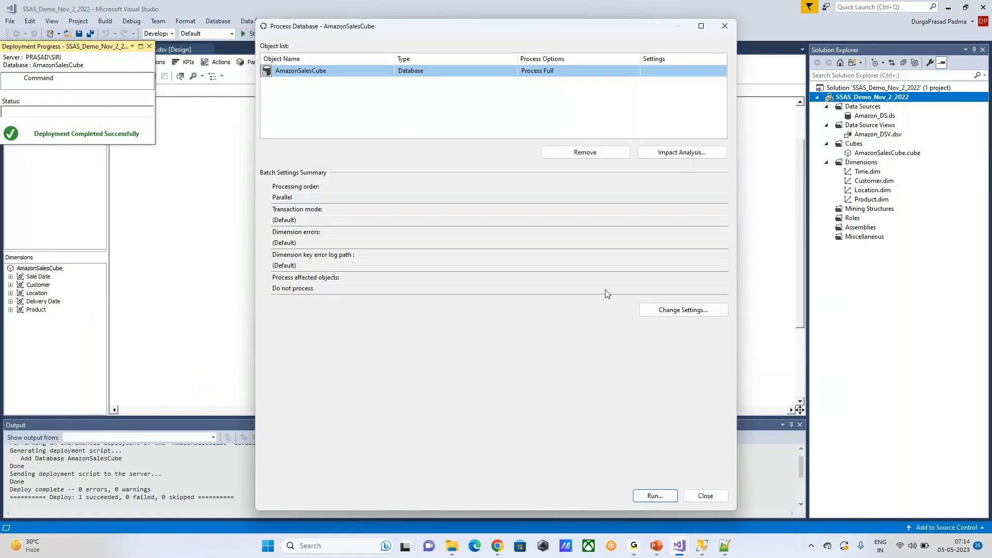
mouse_move(657, 546)
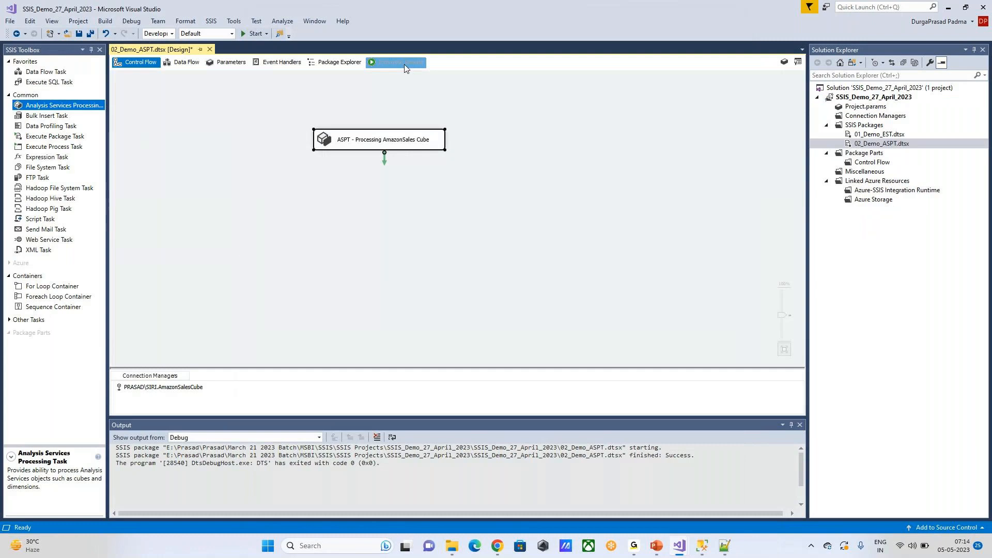
click(403, 63)
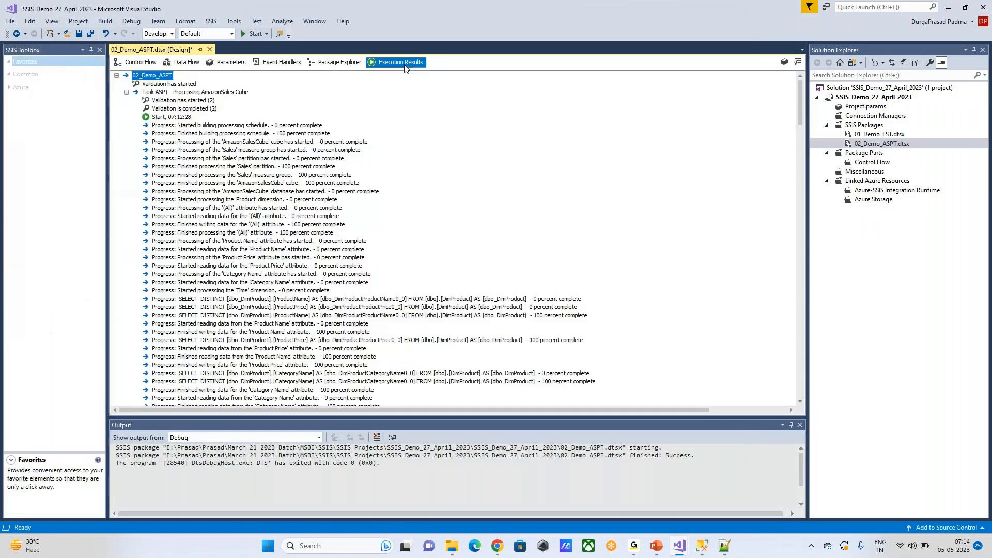
scroll(269, 225, down, 6)
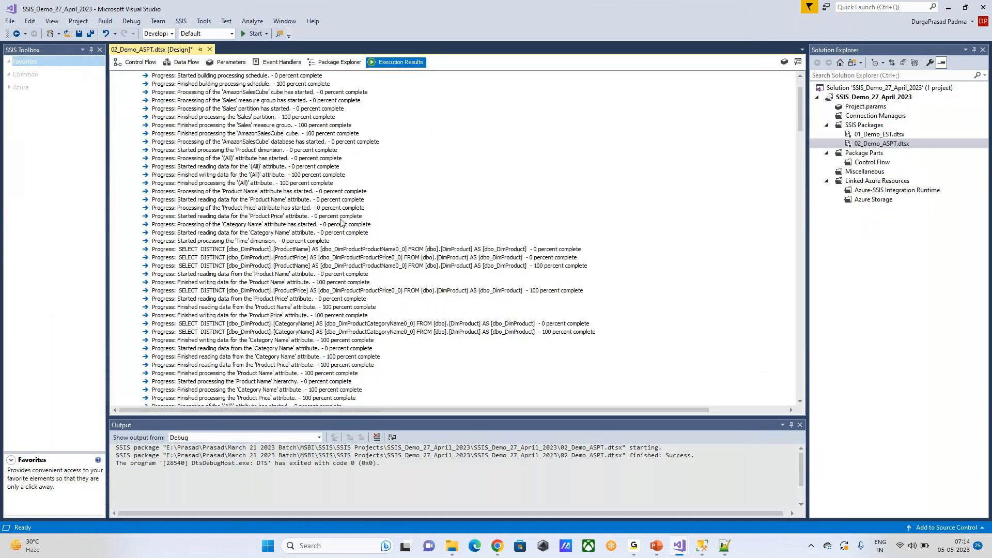
scroll(345, 222, down, 4)
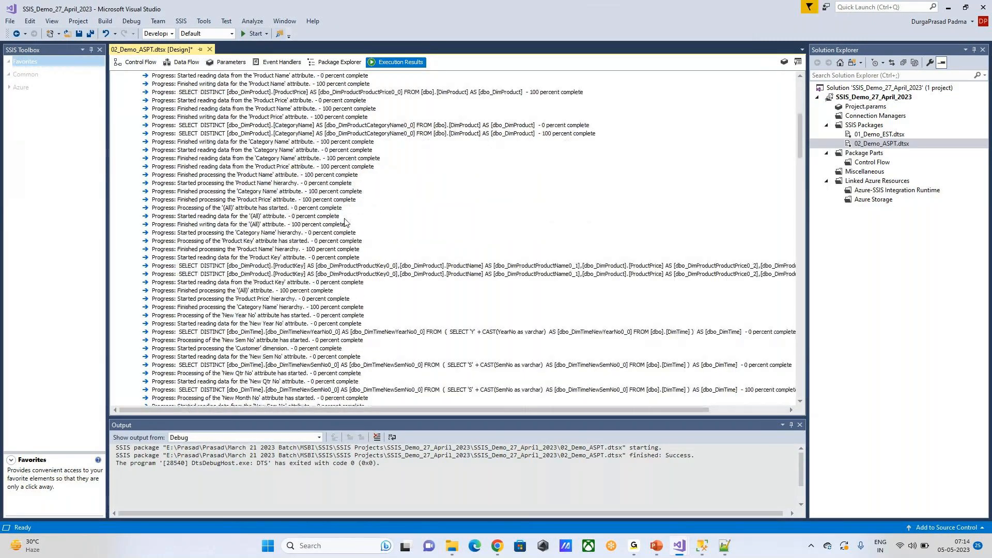
scroll(345, 222, down, 12)
scroll(345, 221, down, 15)
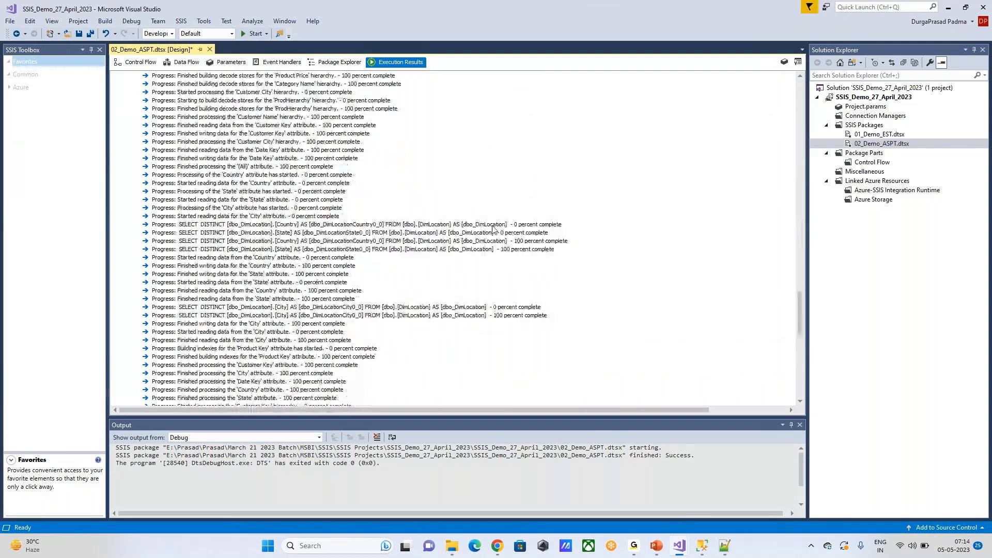
Run Process Full on the AmazonSalesCube database from the SSAS project and examine the Customer dimension's attribute and SQL query progress details
mouse_move(680, 554)
click(653, 500)
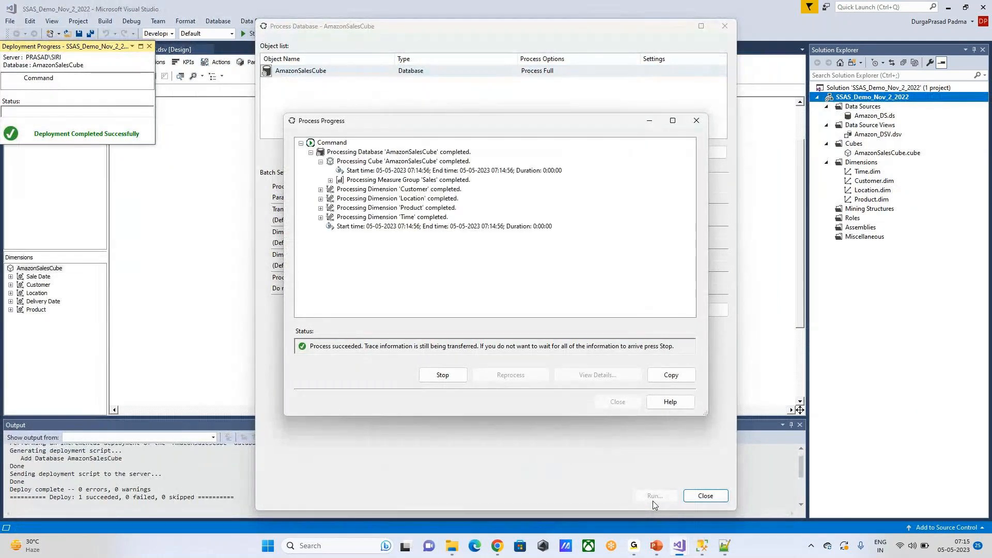
click(320, 190)
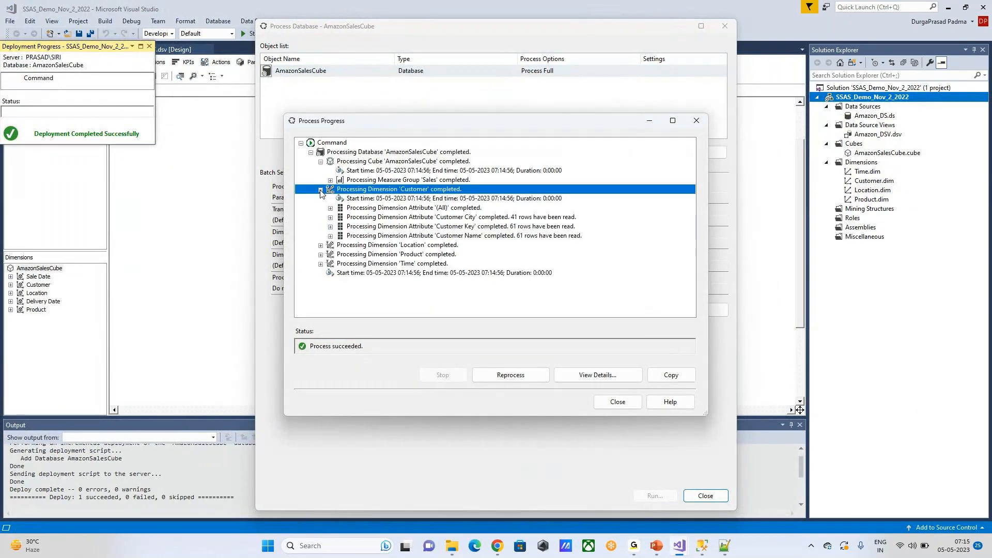
click(331, 208)
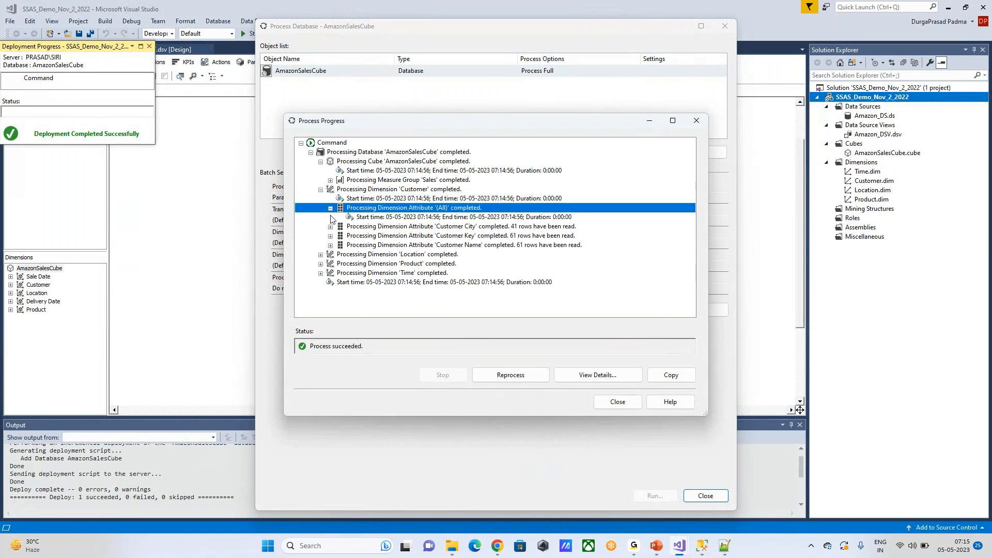
click(330, 227)
click(330, 254)
click(330, 282)
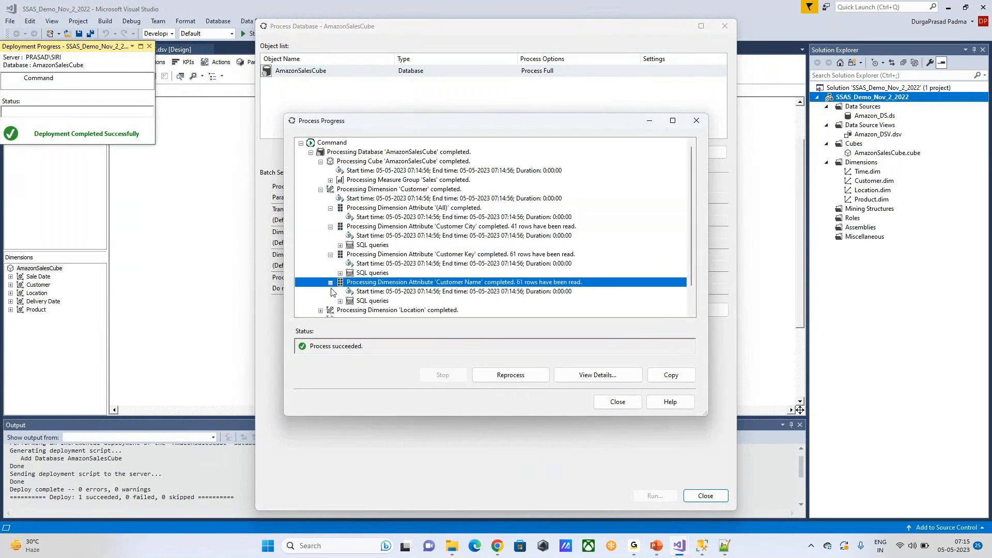
click(340, 273)
scroll(334, 281, down, 2)
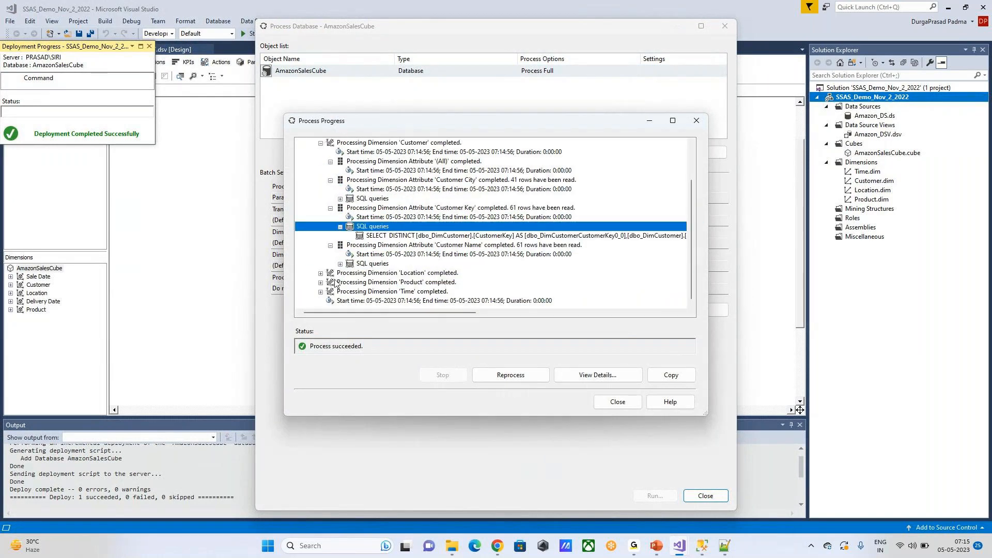
click(321, 273)
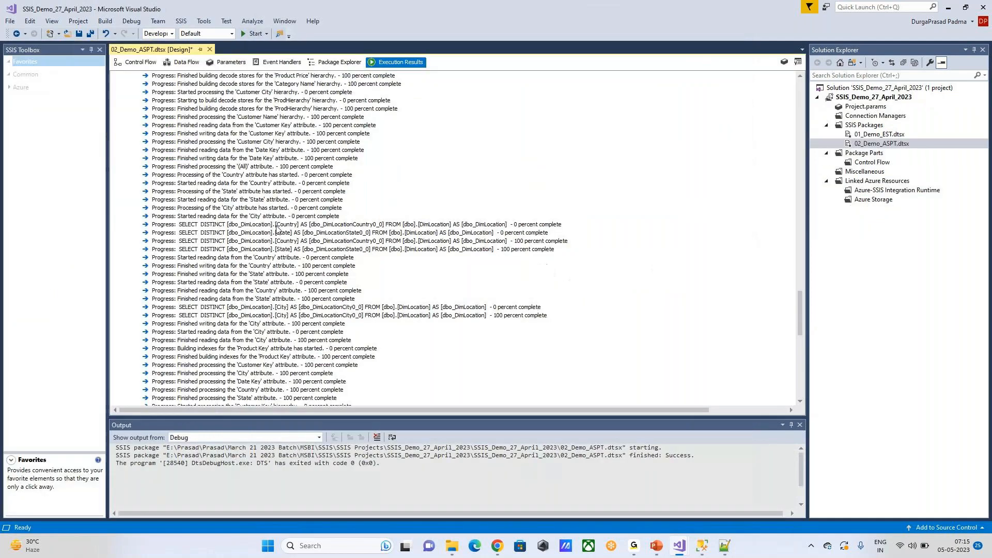
Review the 02_Demo_ASPT execution results again, from the first progress entries through the dimension attribute queries to the finish times
click(176, 217)
scroll(303, 199, up, 6)
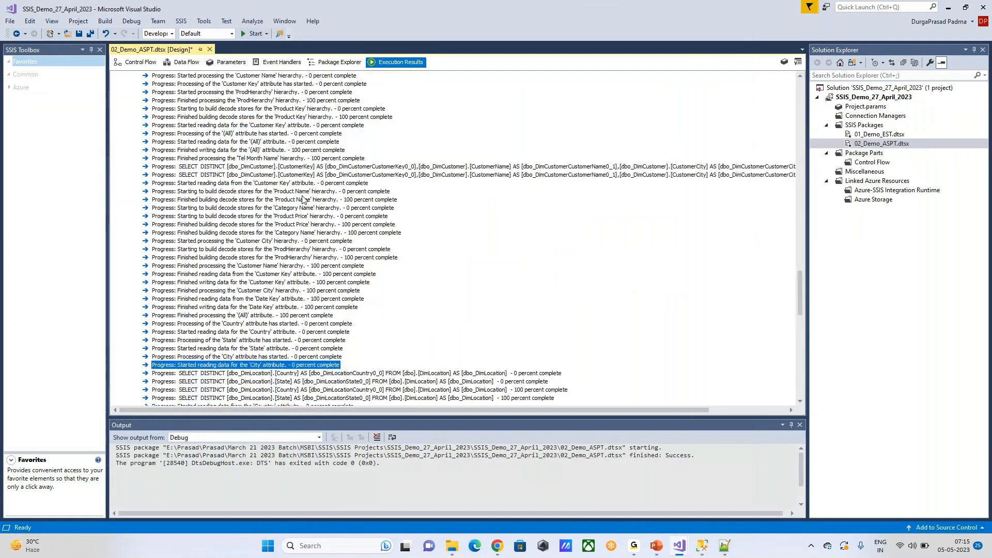
scroll(302, 199, up, 7)
scroll(320, 195, up, 10)
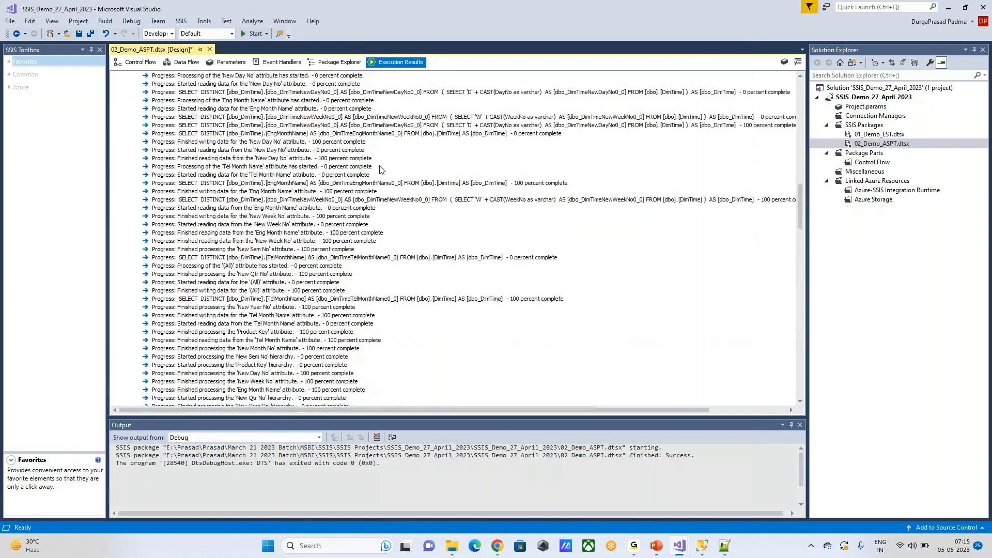
scroll(383, 170, up, 10)
scroll(387, 168, up, 10)
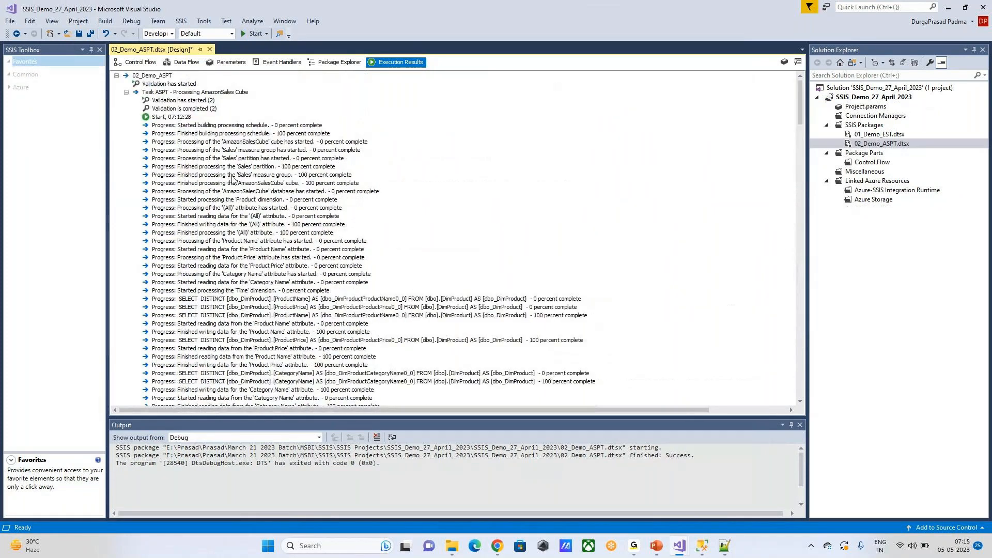
scroll(254, 268, down, 3)
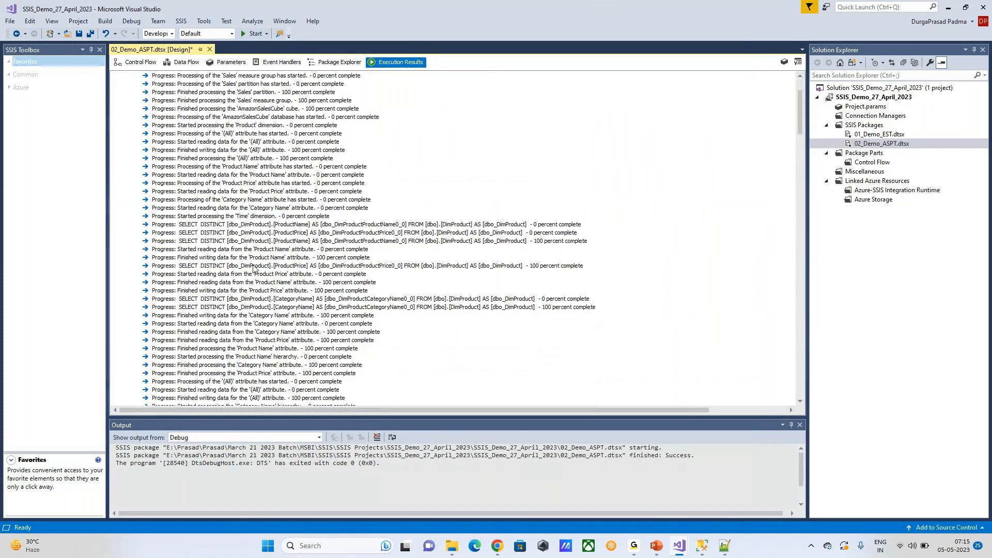
click(248, 316)
scroll(248, 325, down, 6)
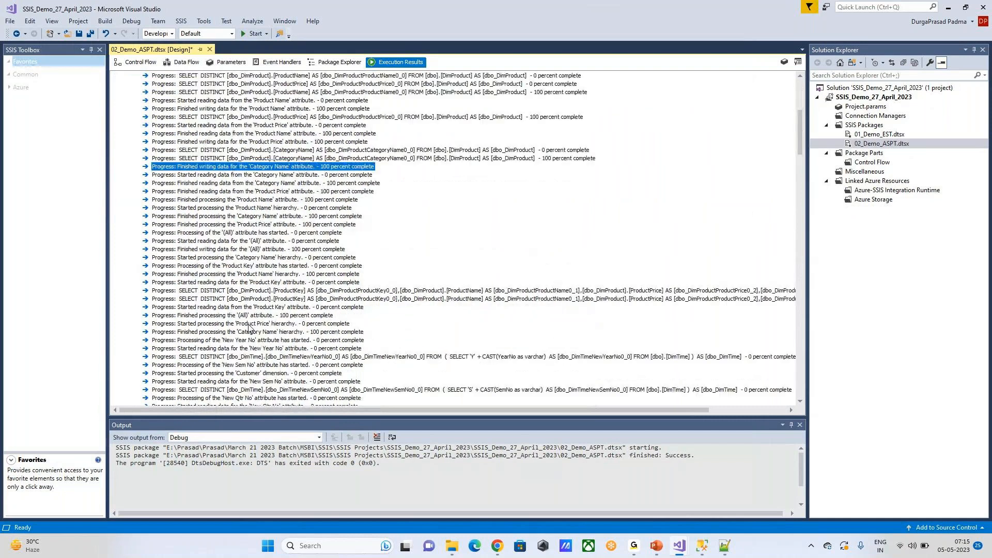
scroll(249, 327, down, 6)
scroll(262, 322, down, 15)
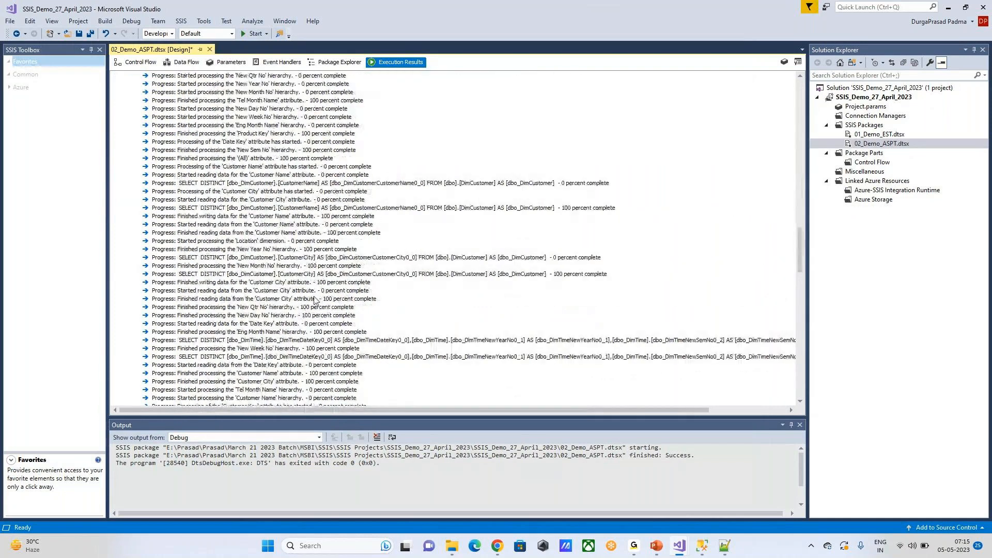
scroll(316, 299, down, 7)
scroll(317, 300, down, 10)
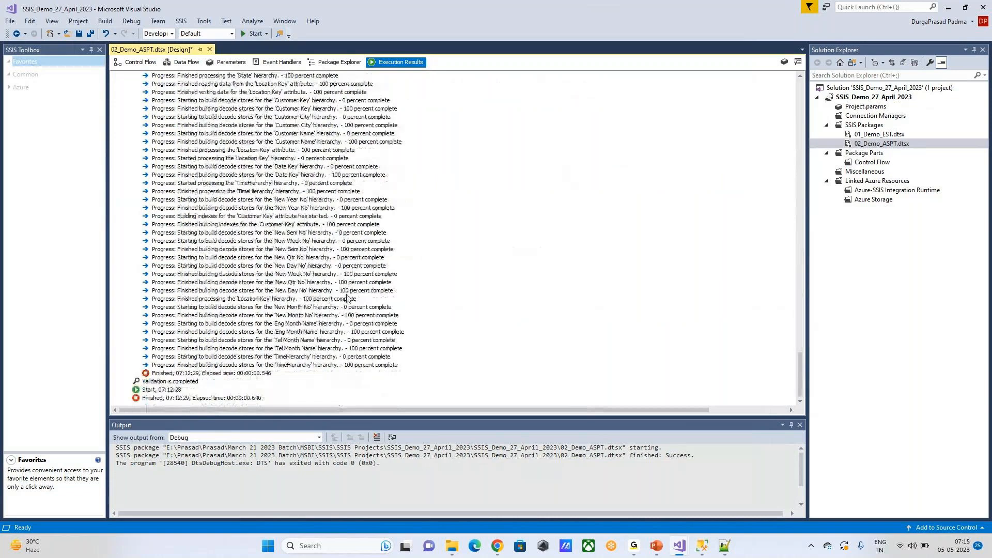
click(321, 365)
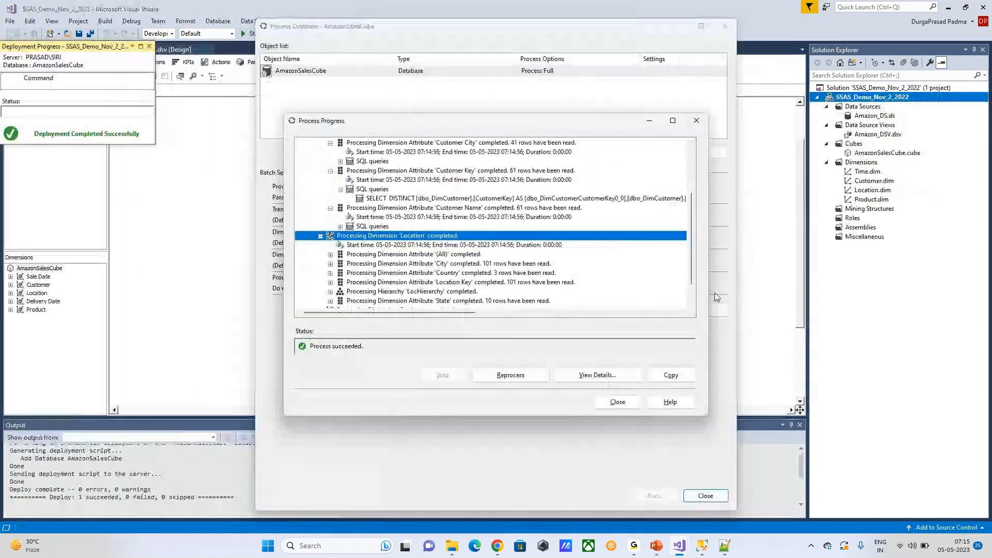
Review the AmazonSalesCube process progress tree in the SSAS project down to the overall start and end time entry
scroll(465, 222, up, 3)
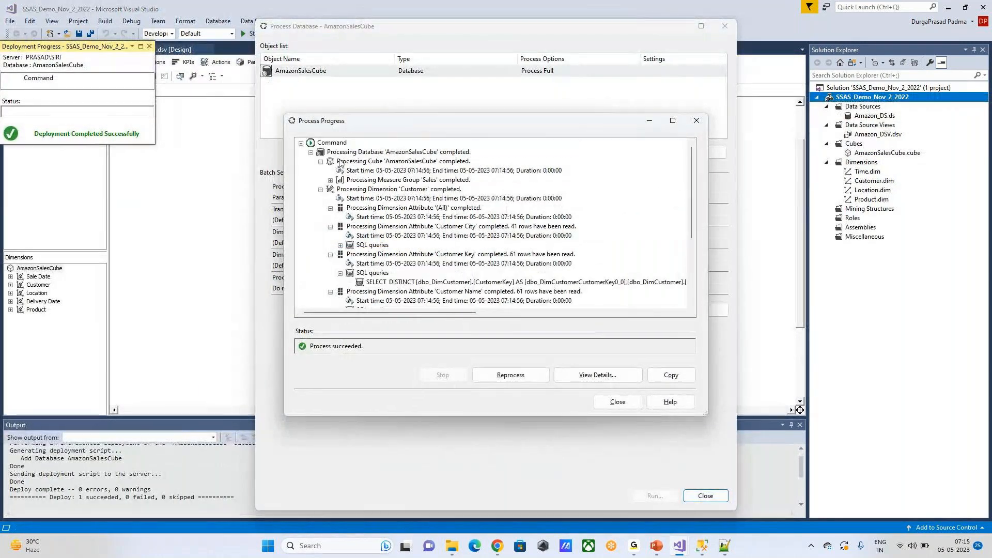
click(310, 153)
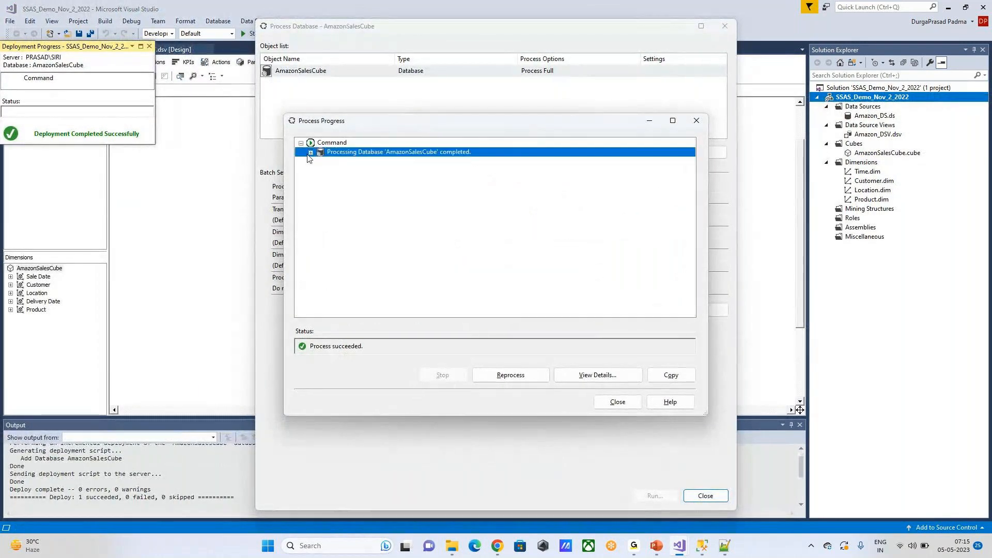
click(310, 153)
scroll(464, 217, down, 5)
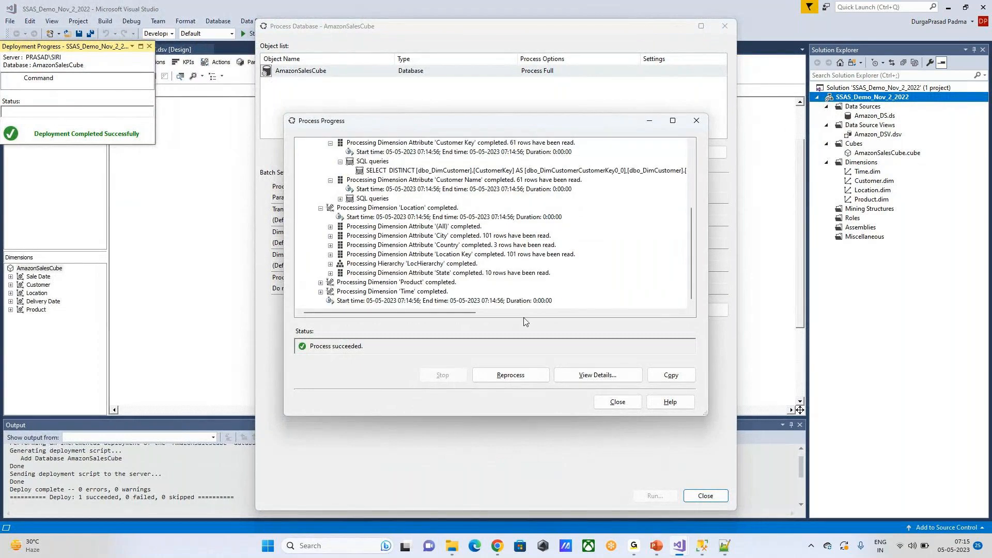
click(382, 302)
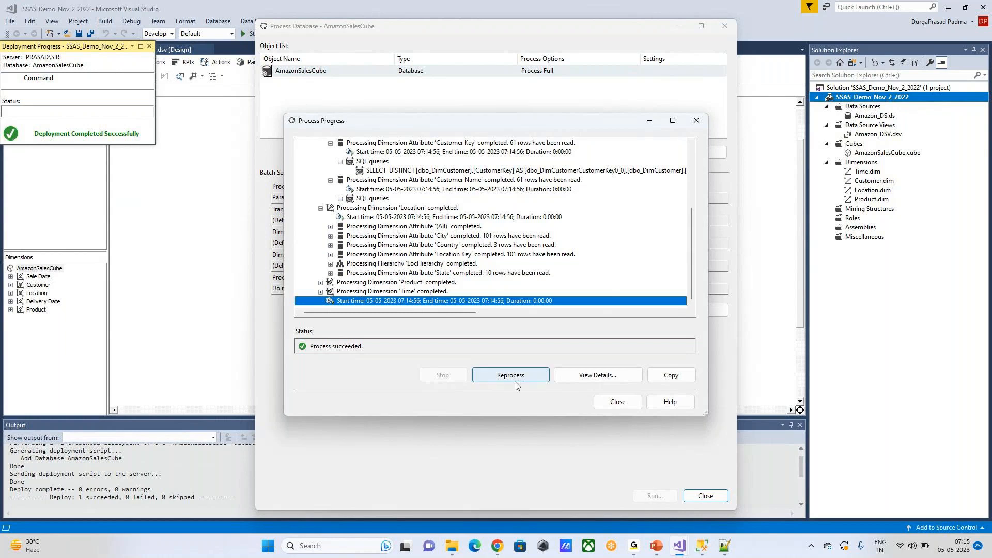
Close the Process Progress, Process Database and Deployment Progress windows of the SSAS project
click(617, 402)
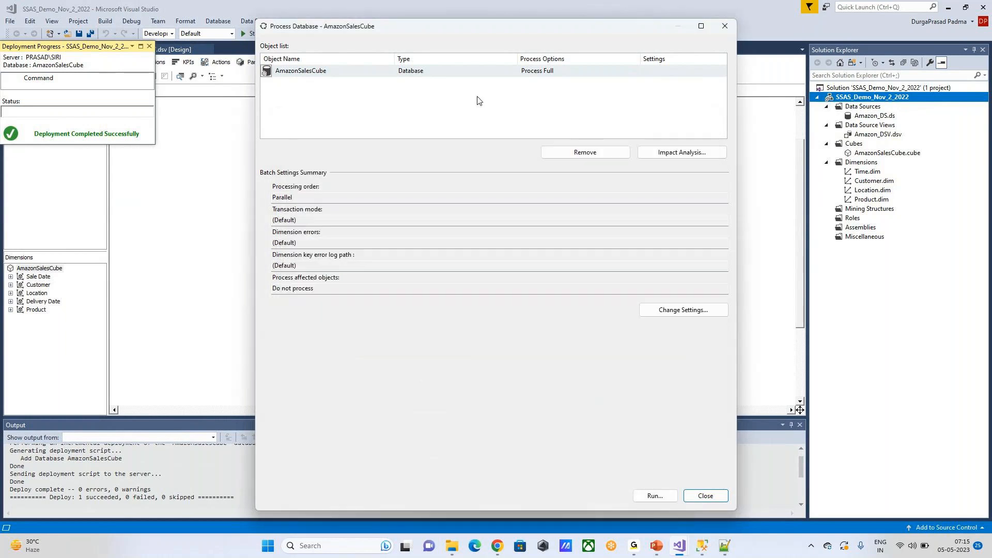
click(705, 495)
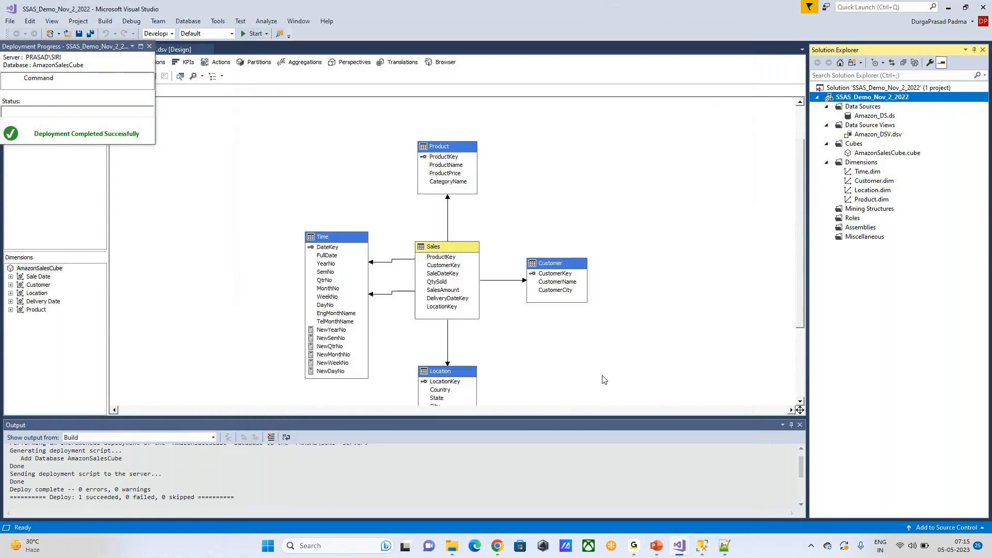
click(149, 46)
Switch to the SSIS_Demo_27_April_2023 project, return to the control flow of 02_Demo_ASPT, and save the package
mouse_move(681, 548)
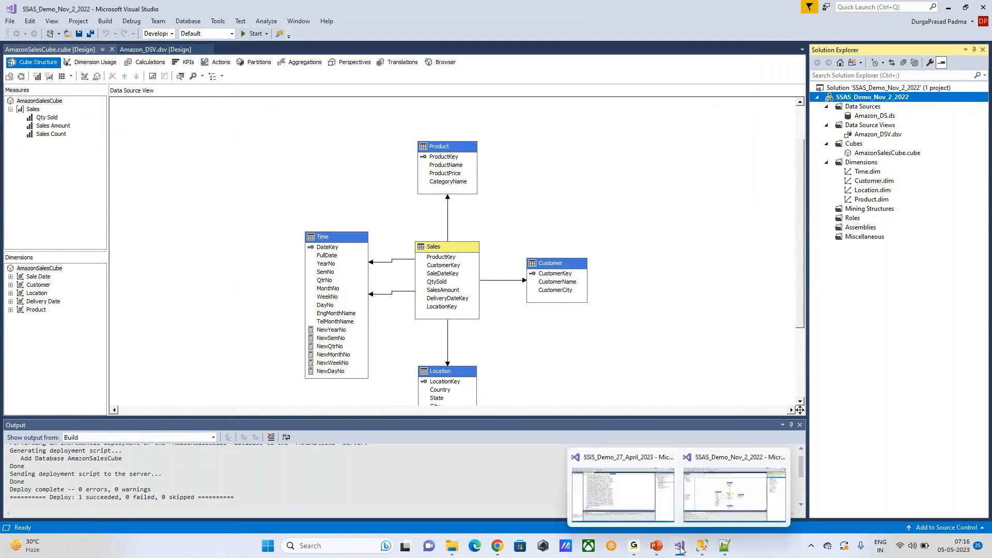
click(630, 490)
click(137, 62)
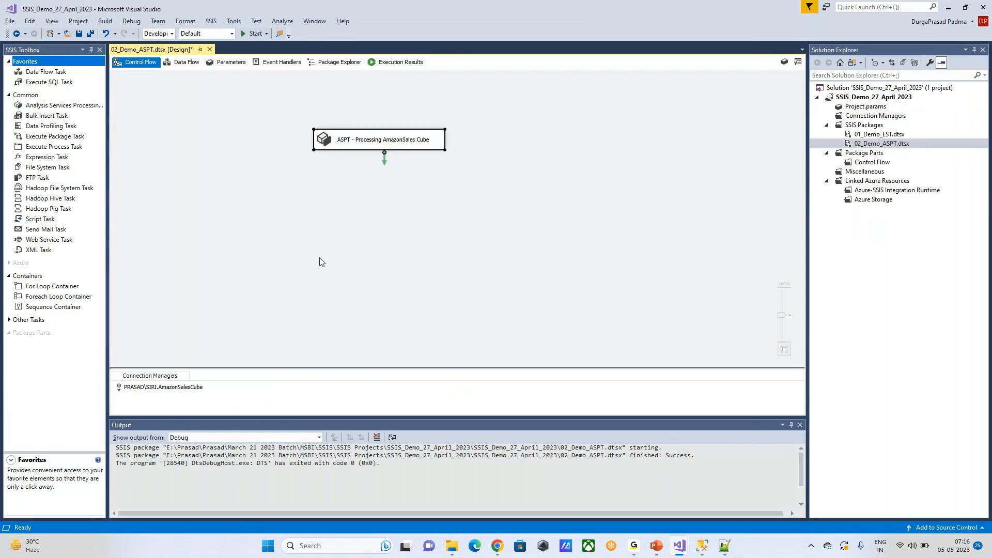
click(330, 235)
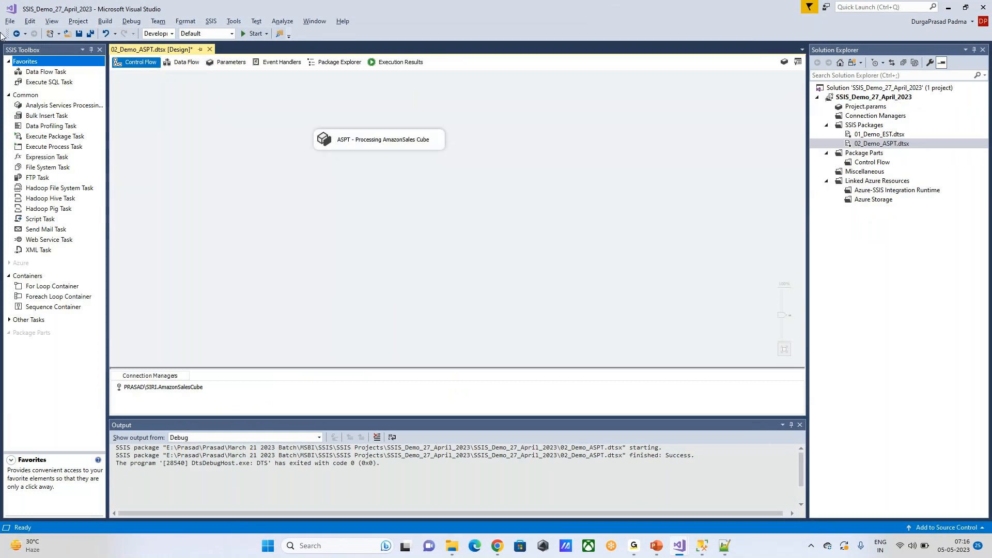
click(78, 33)
click(370, 143)
drag(370, 142, 370, 143)
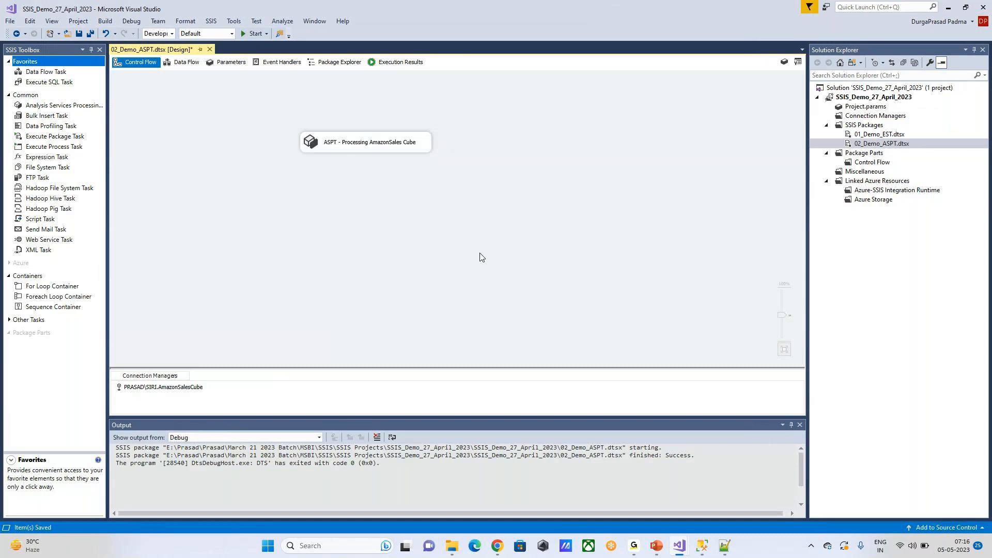
Switch to the PowerPoint slide show of SSIS control flow tasks and advance to the Bulk Insert Task slide
mouse_move(677, 549)
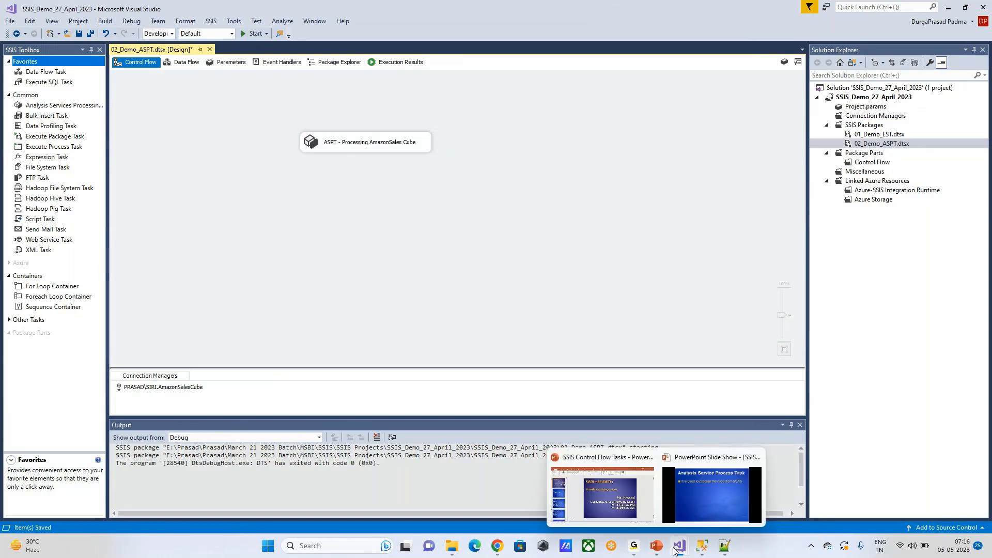
click(690, 503)
click(538, 359)
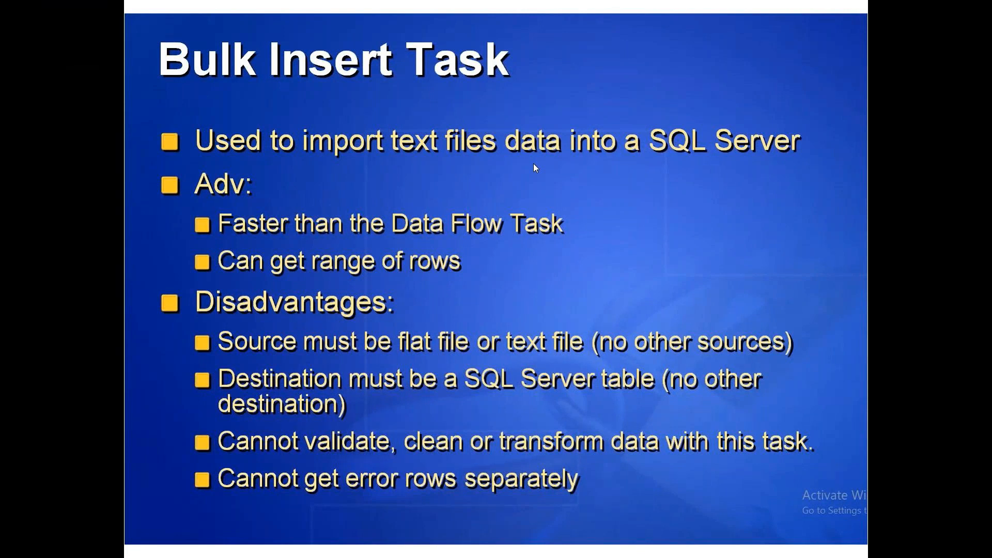
Switch to File Explorer and go up from SSAS_Demo_Nov_2_2022 to the folder that contains the batch folders
key(alt+Tab)
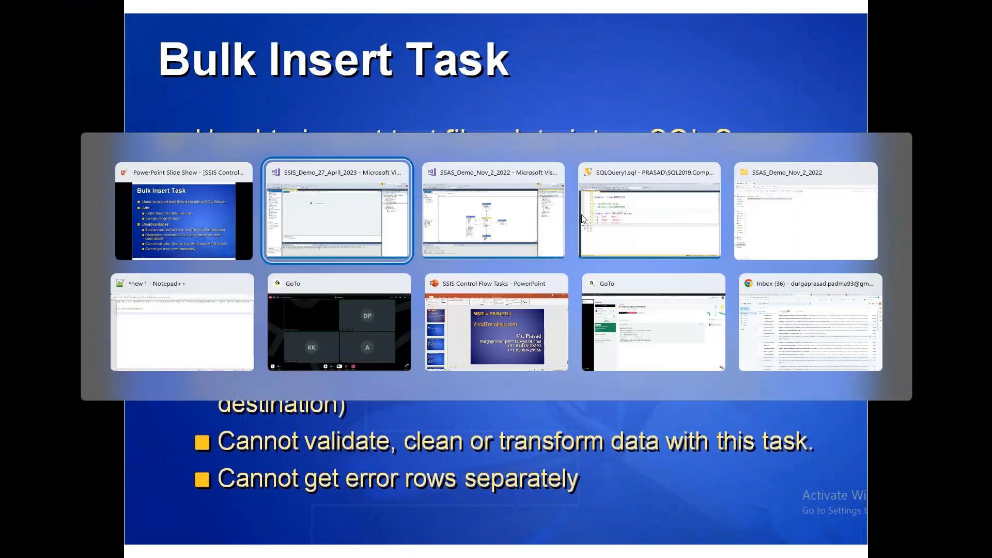
key(alt+Tab)
key(alt+Tab)
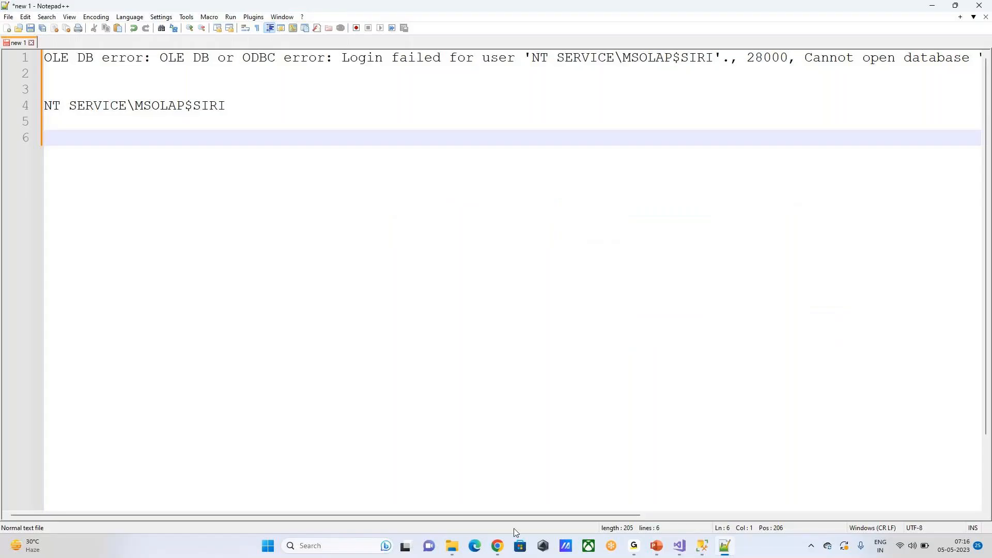
click(452, 546)
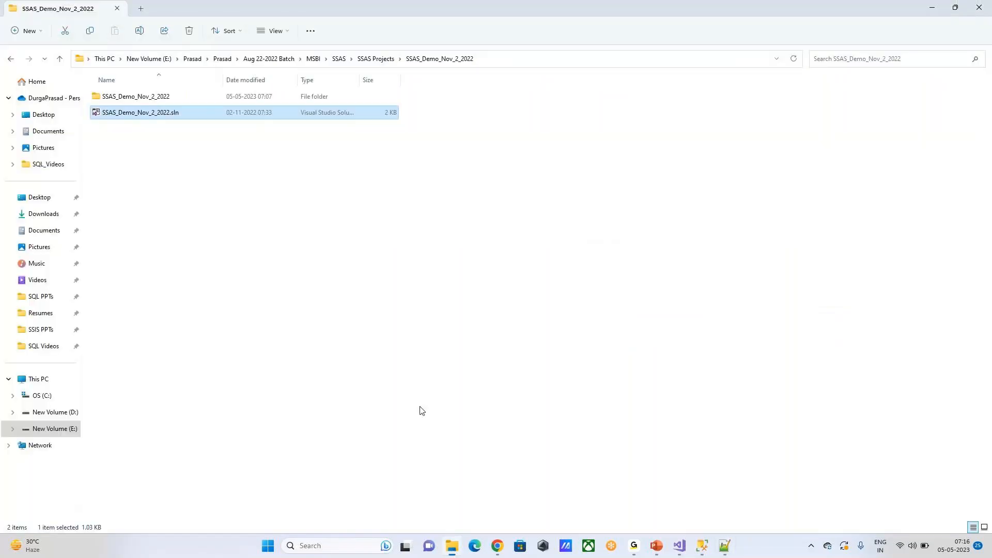
click(60, 59)
click(60, 59)
click(60, 59)
click(61, 59)
click(61, 59)
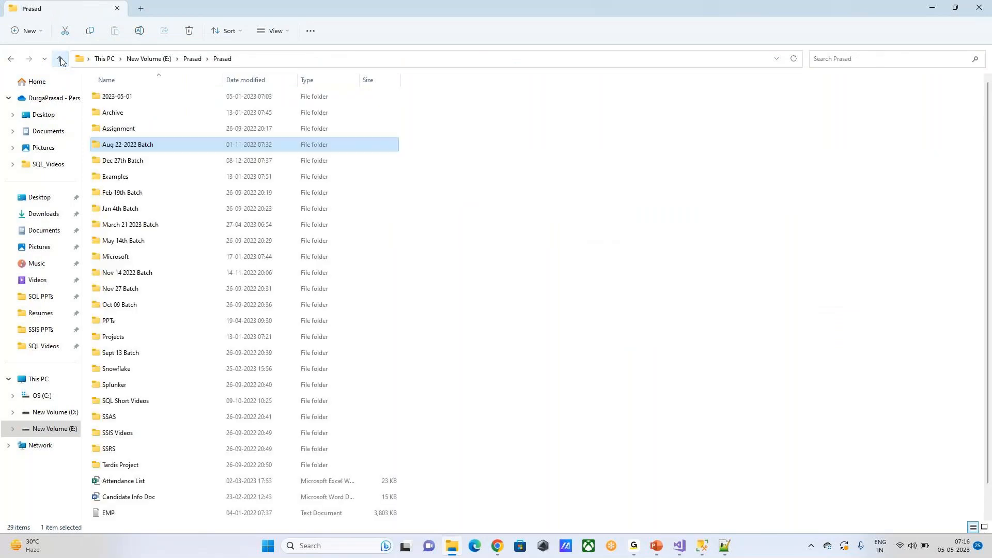
Inspect the contents of the EMP and Employee text files, closing each file after viewing it
scroll(355, 325, down, 1)
double_click(115, 482)
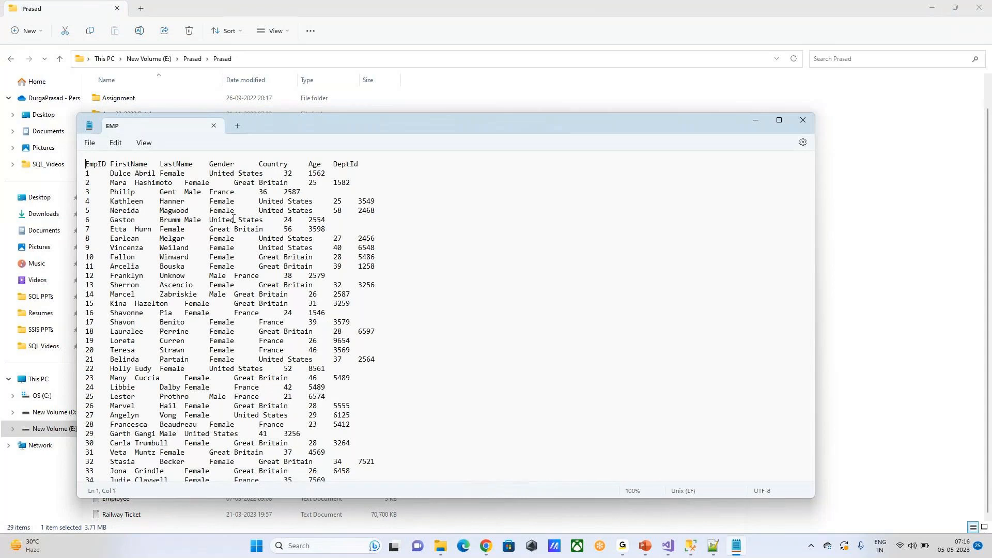
scroll(199, 233, down, 9)
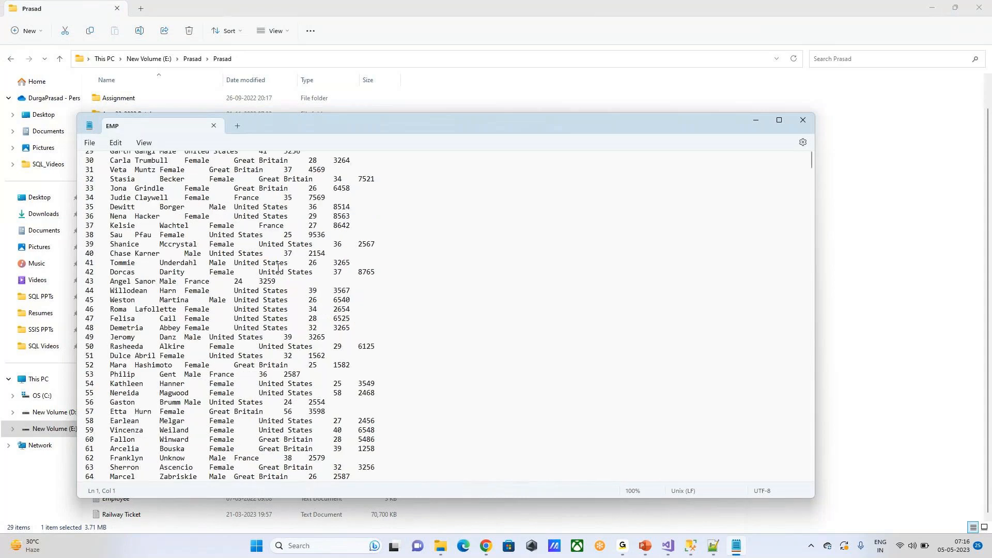
scroll(278, 268, down, 20)
scroll(330, 290, up, 16)
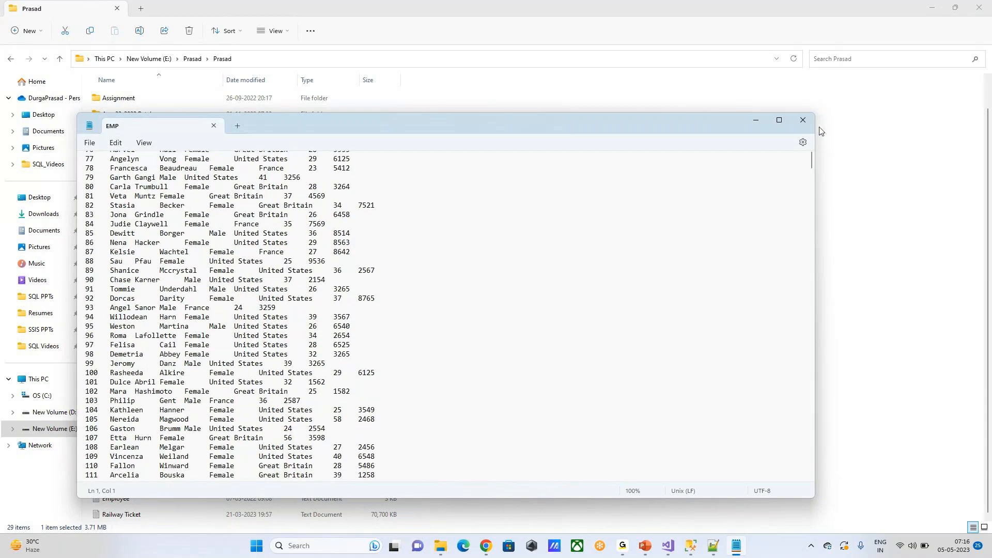
click(803, 121)
double_click(127, 499)
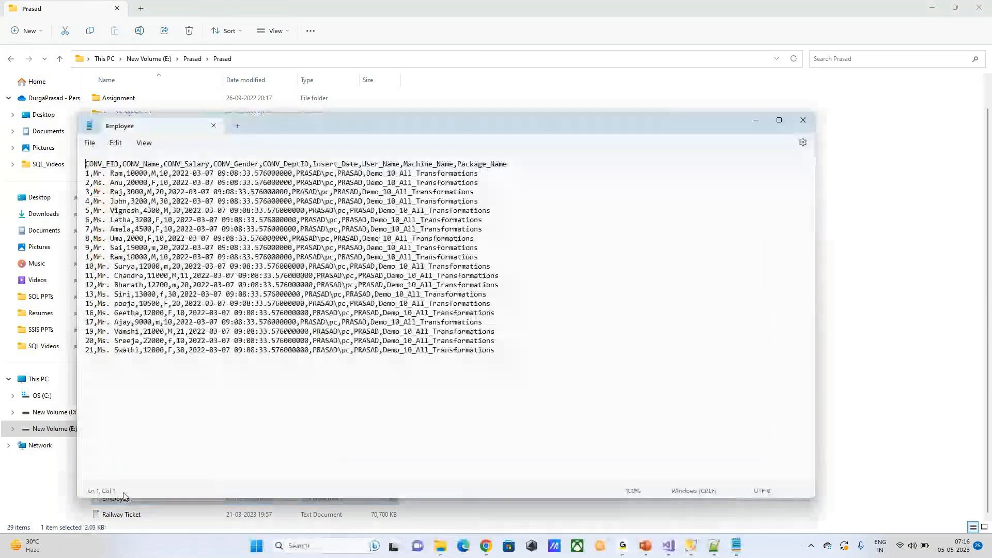
click(802, 120)
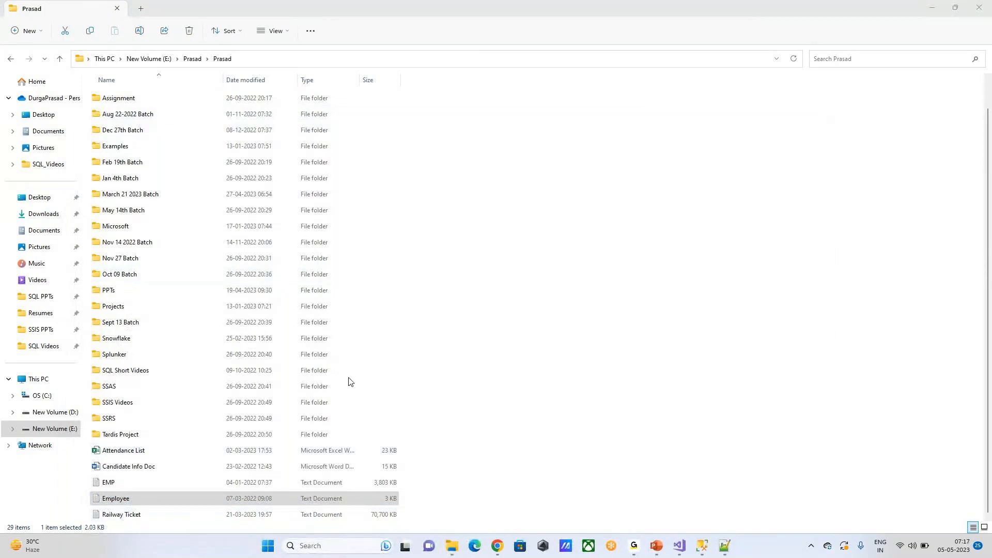
Open the SSIS folder inside March 21 2023 Batch > MSBI
scroll(216, 286, up, 1)
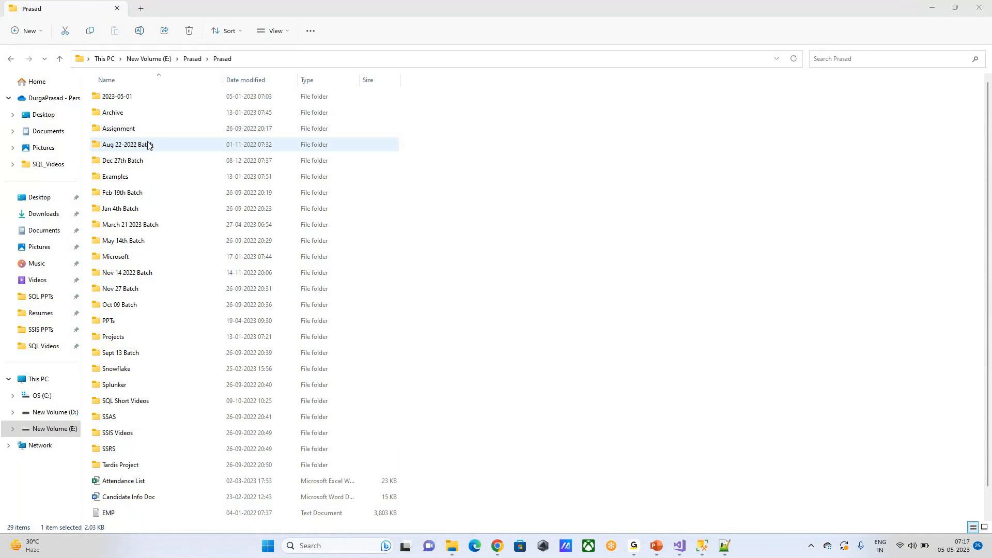
double_click(155, 226)
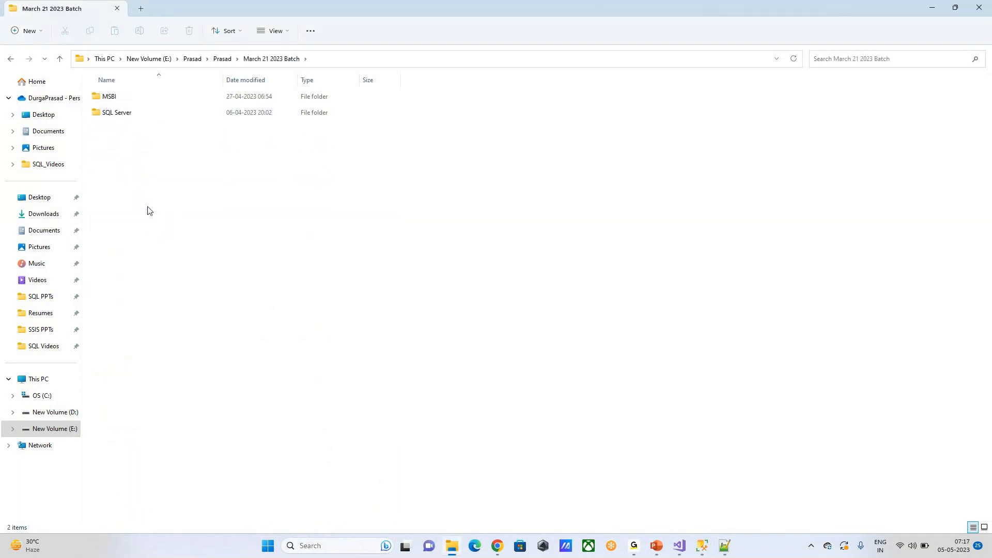
double_click(153, 100)
double_click(153, 100)
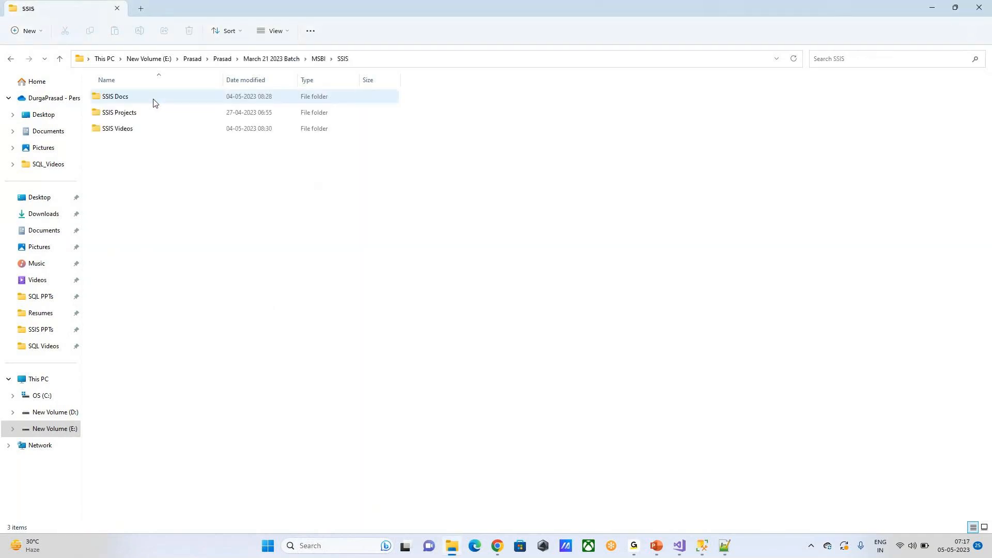
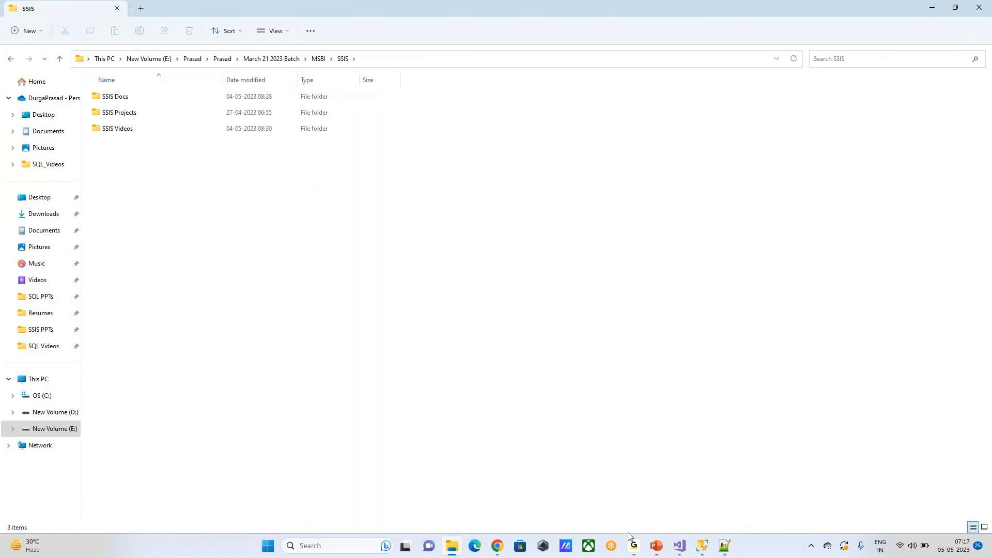
Open a blank Notepad document and enter the comma-separated header row Eid,Name,Salary,Gender,DeptID
click(328, 545)
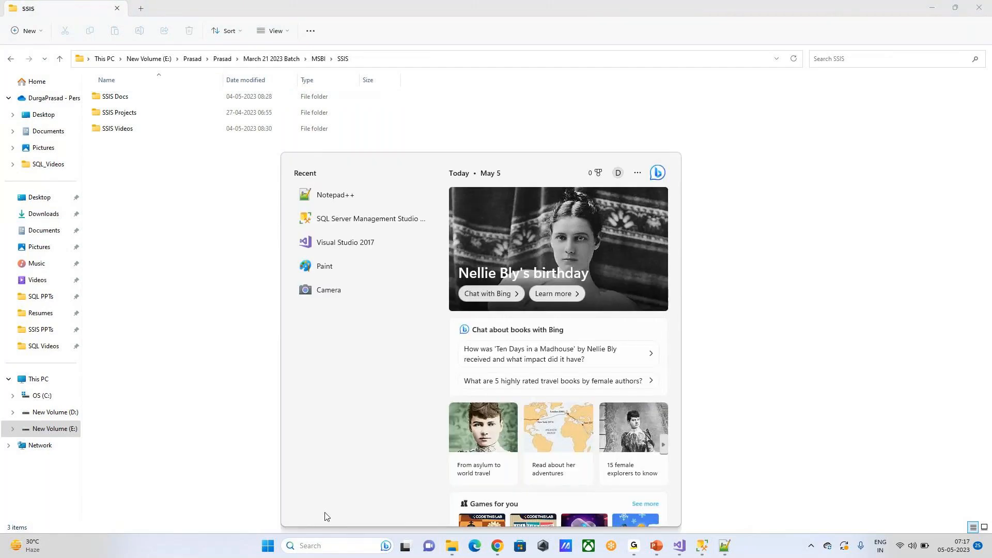
text(notepad)
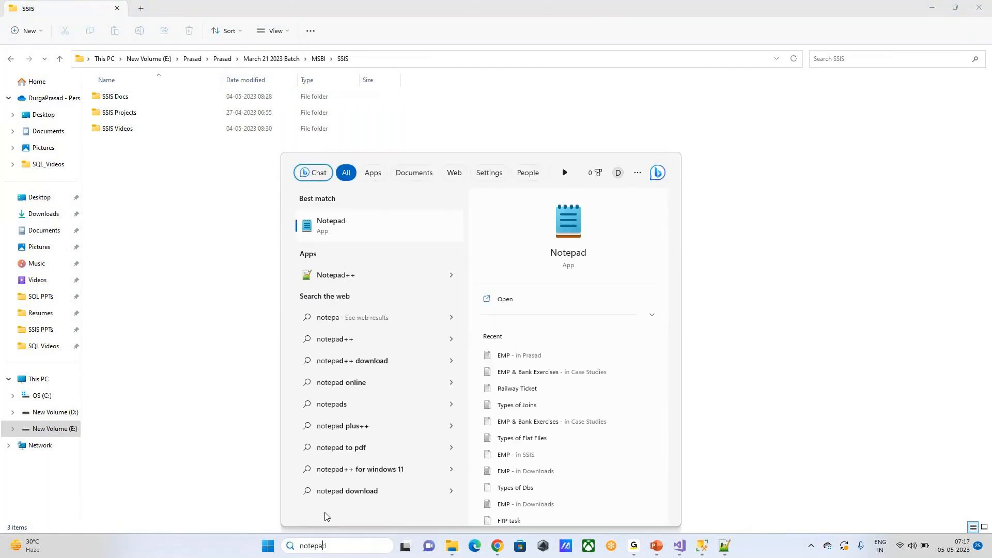
key(Escape)
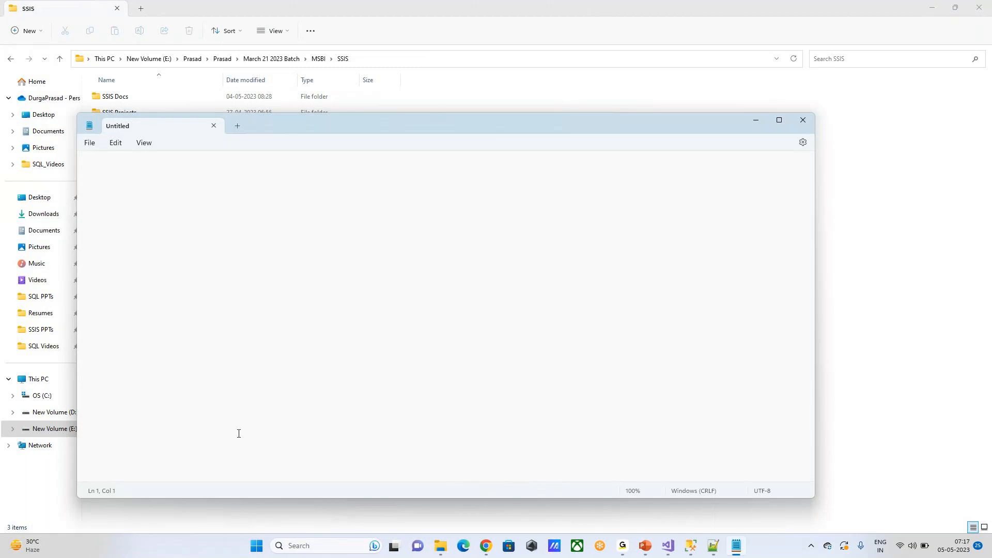
text(Eid)
text(,Name)
text(,Salary)
text(,Gende)
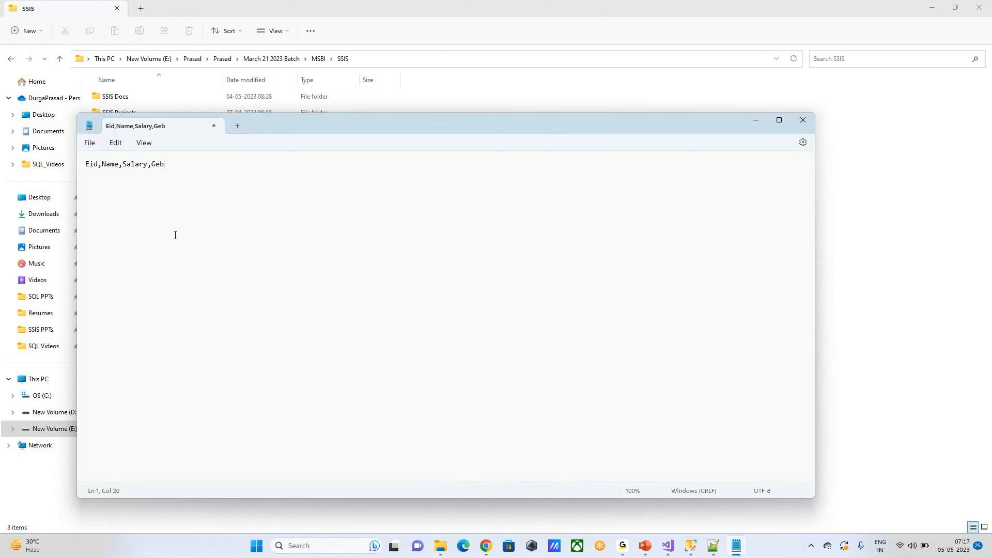
text(r)
text(,DeptID )
Add employee rows 101 and 102 with first names, salaries 1000 and 2300, genders M and F, and departments 10 and 40
text(101,)
text(Ram,)
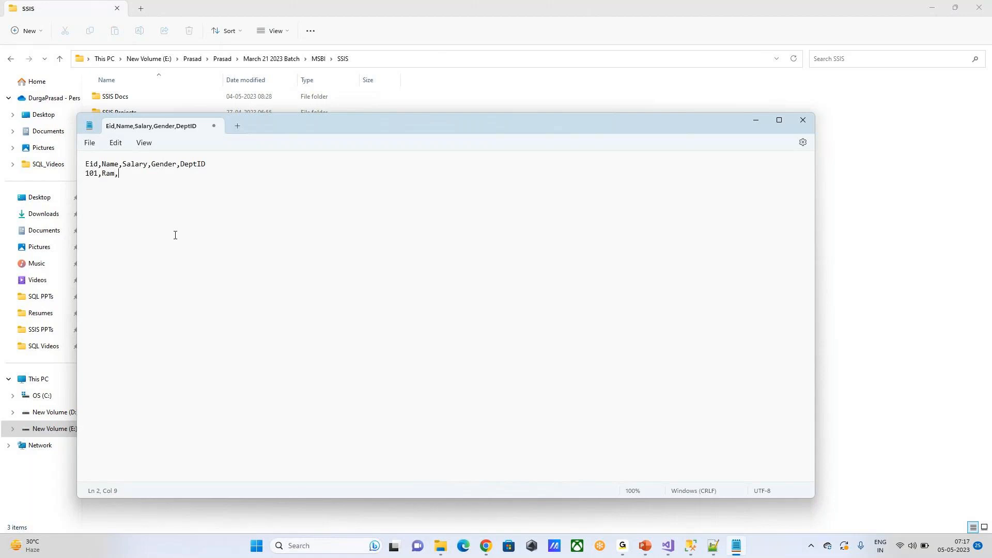
text(1000,M,10)
key(Return)
text(102,S)
key(BackSpace)
text(Anu,2300,F,40 10)
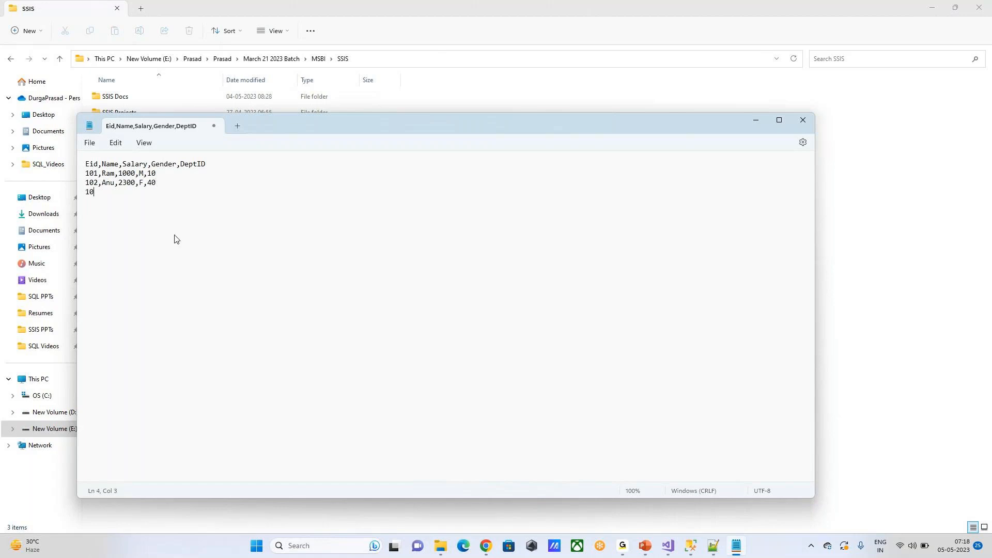
Add employee rows 103 and 104 with first names, salaries 3000 and 5000, genders M and F, and departments 40 and 10
text(3,Kiran,)
text(3000,M,40)
key(Return)
text(104,Ramya,5000)
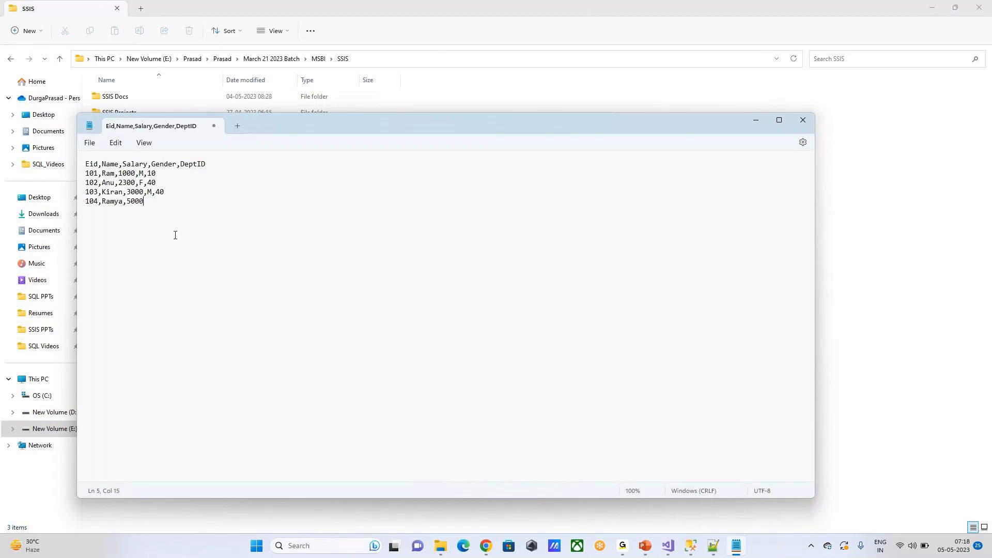
text(,F,10)
key(Return)
Add employee rows 105 (salary 3500, F, department 30) and 106 (salary 5000, M, department left blank), each with a first name
text(105,Swathi,3500,F,30)
key(Return)
text(106,Jeff,59)
key(BackSpace)
text(000,)
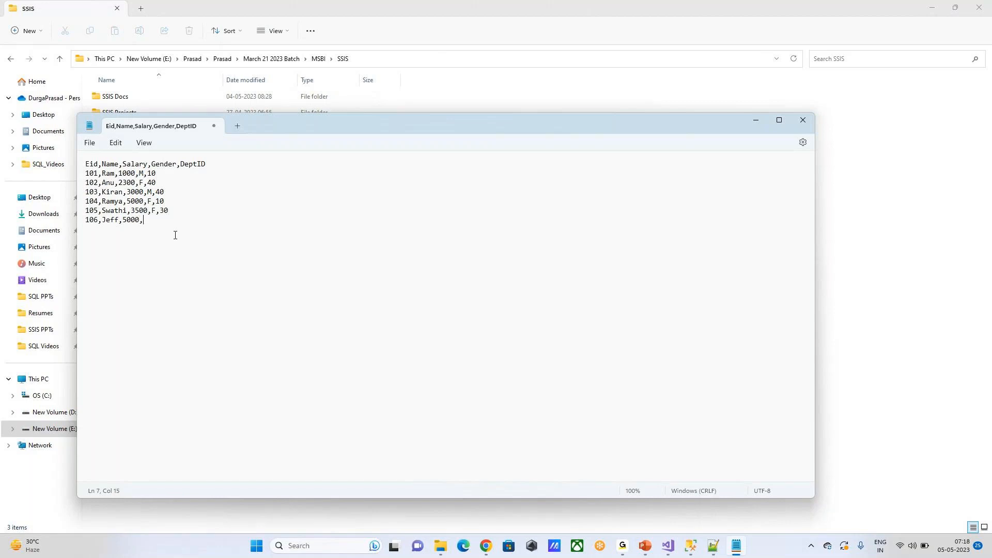
text(M,NULL)
key(BackSpace)
key(BackSpace)
key(BackSpace)
key(BackSpace)
Add employee rows 107 and 108 with first names, salaries 2900 and 3100, gender M, and department 20
text(107,Ramesh,2900,M,20)
key(Return)
text(108,Krish)
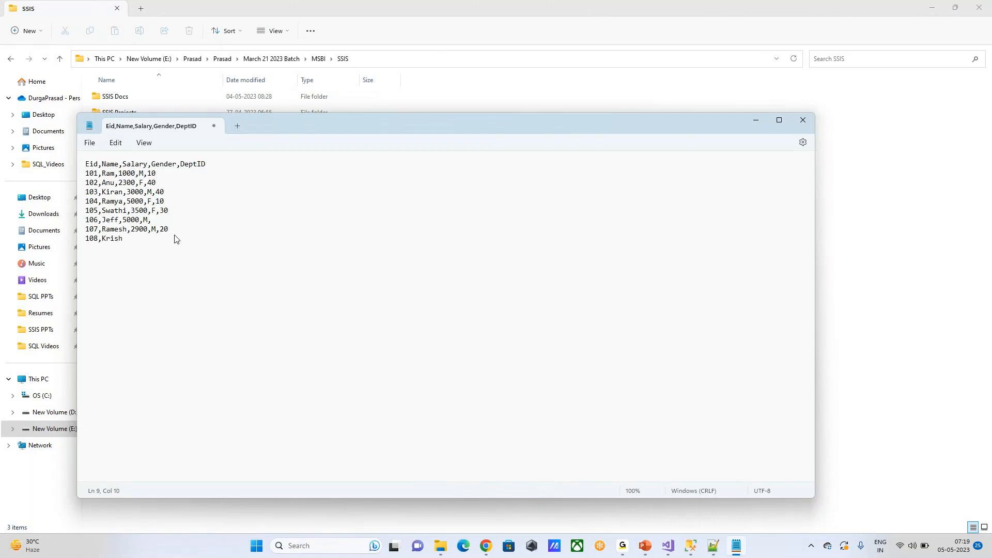
text(na,3100)
text(,M,,)
text(20)
key(Return)
Add named rows 109 (5500, F, department 30), 110 (3000, M, no department) and 111 (3500, F, department 40)
text(109,Sam,5500,F,30)
key(Return)
text(110)
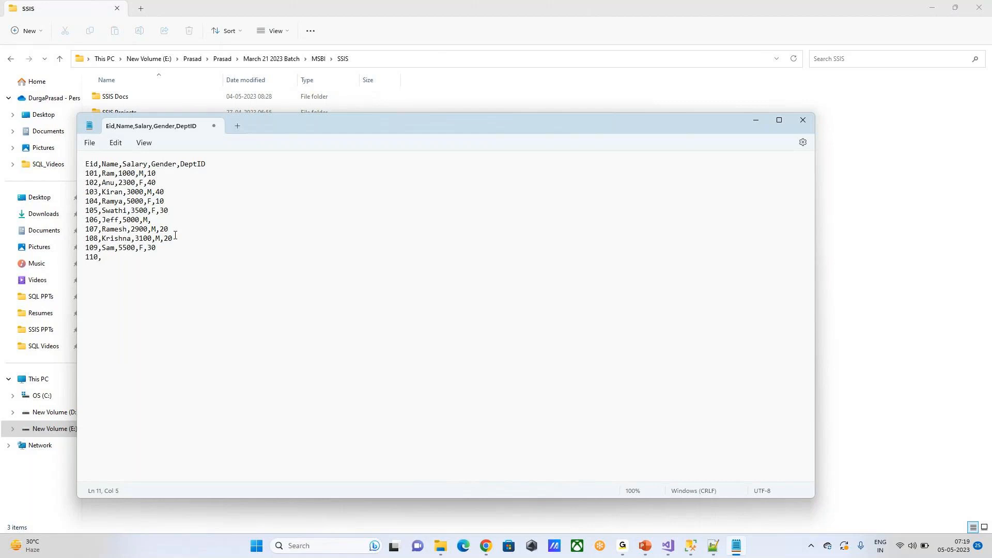
text(,John,3000,M)
key(Return)
text(111,Sandhya,3500)
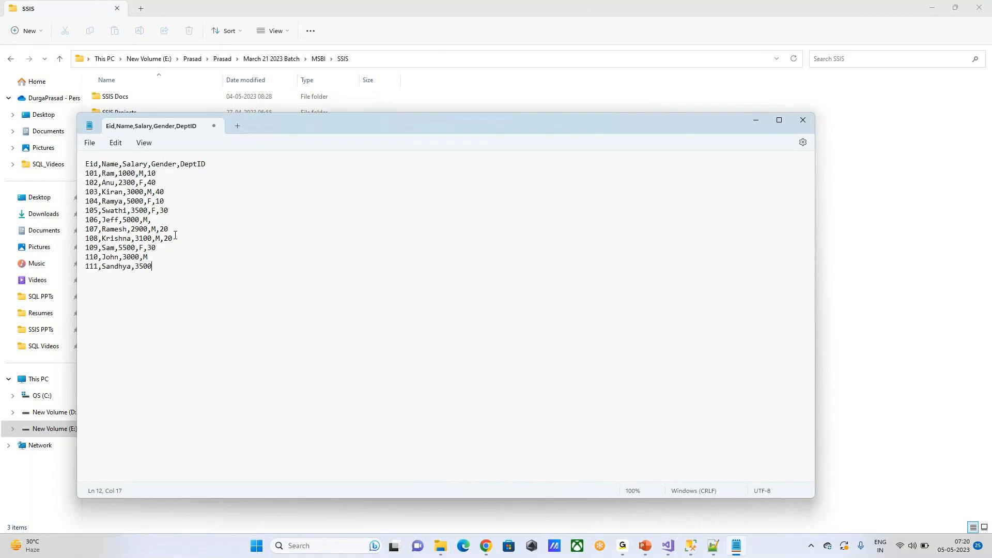
text(,F)
key(Up)
key(Down)
text(,40)
Start saving the text file under a new name and browse to March 21 2023 Batch > MSBI > SSIS on drive E
click(89, 143)
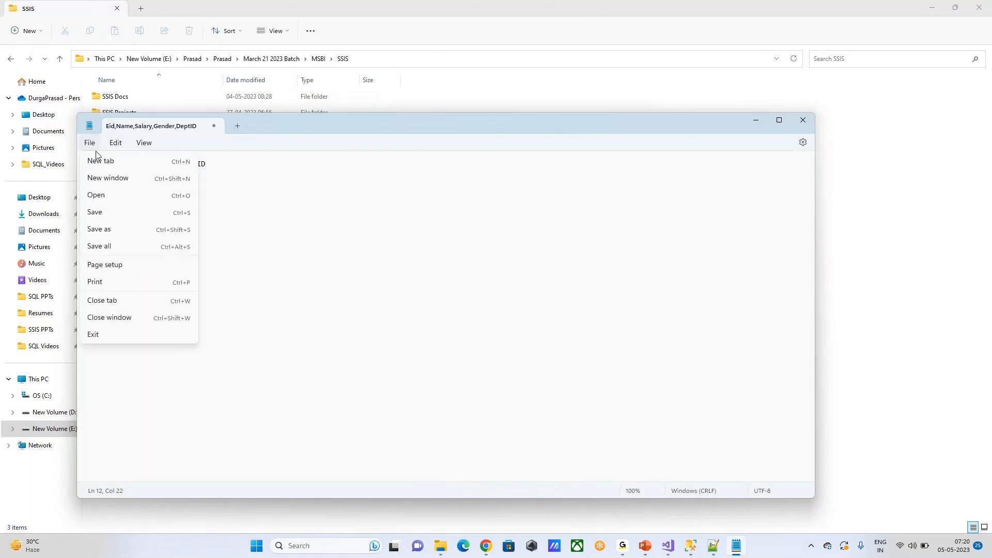
click(119, 230)
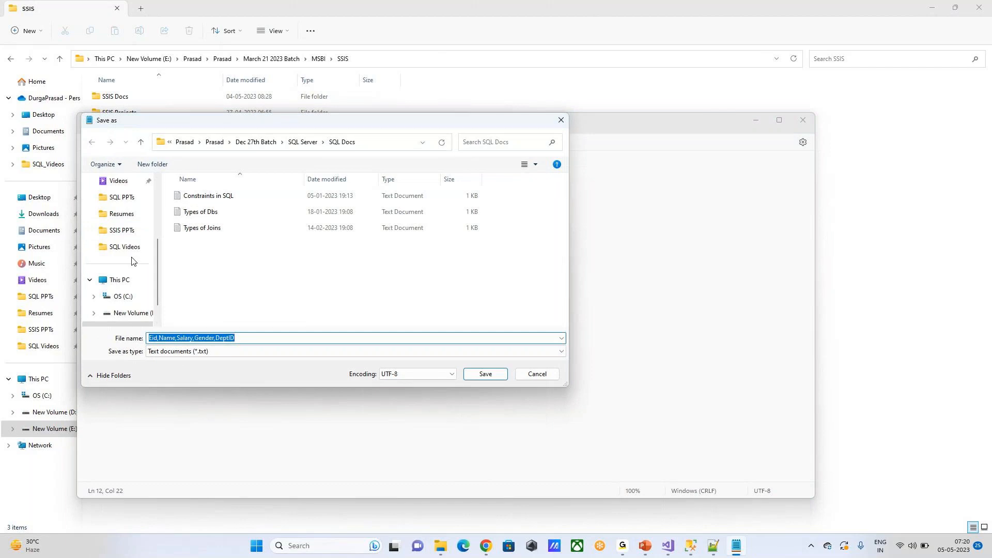
scroll(132, 262, down, 1)
click(132, 296)
click(195, 201)
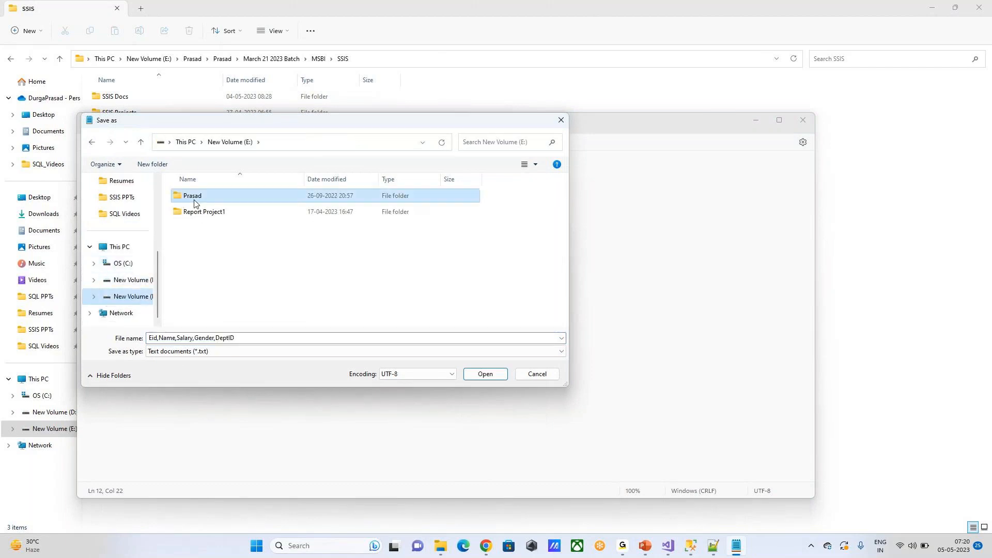
double_click(195, 196)
double_click(201, 275)
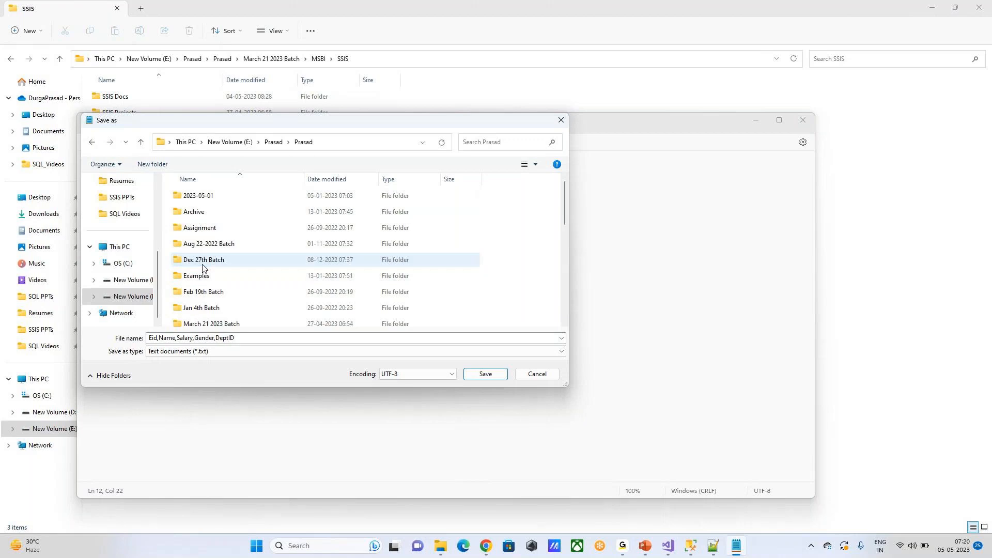
double_click(210, 322)
double_click(209, 196)
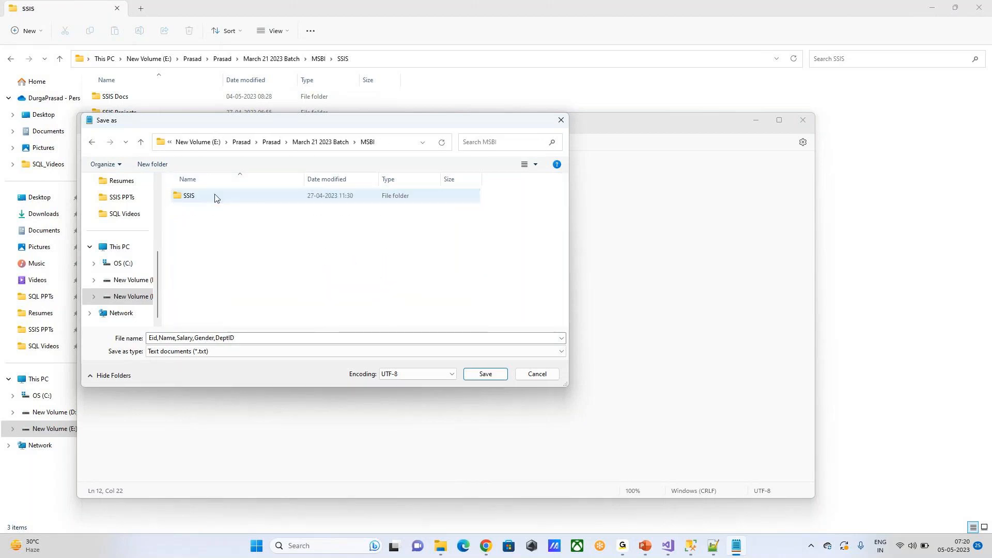
double_click(215, 198)
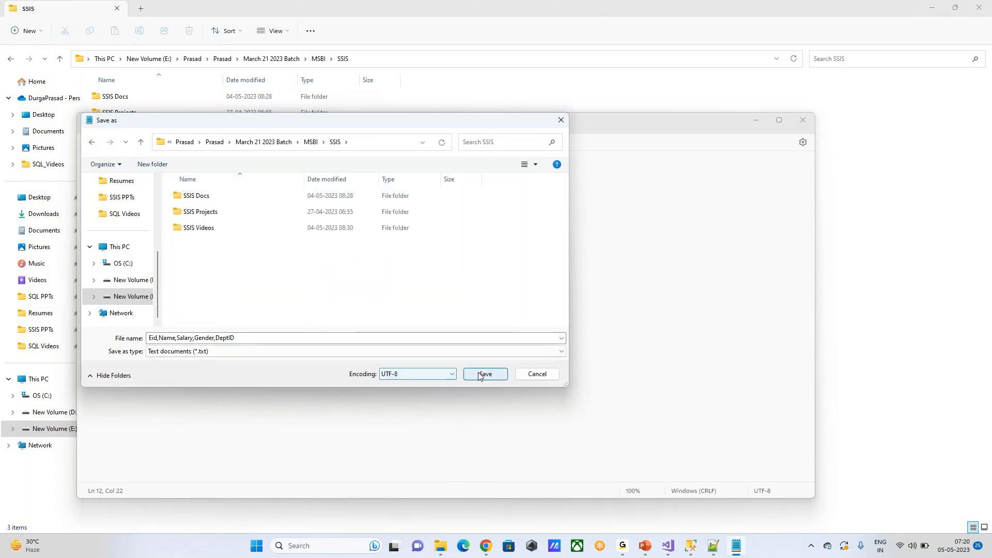
Save the text file as EMP in the SSIS folder and close Notepad
double_click(269, 337)
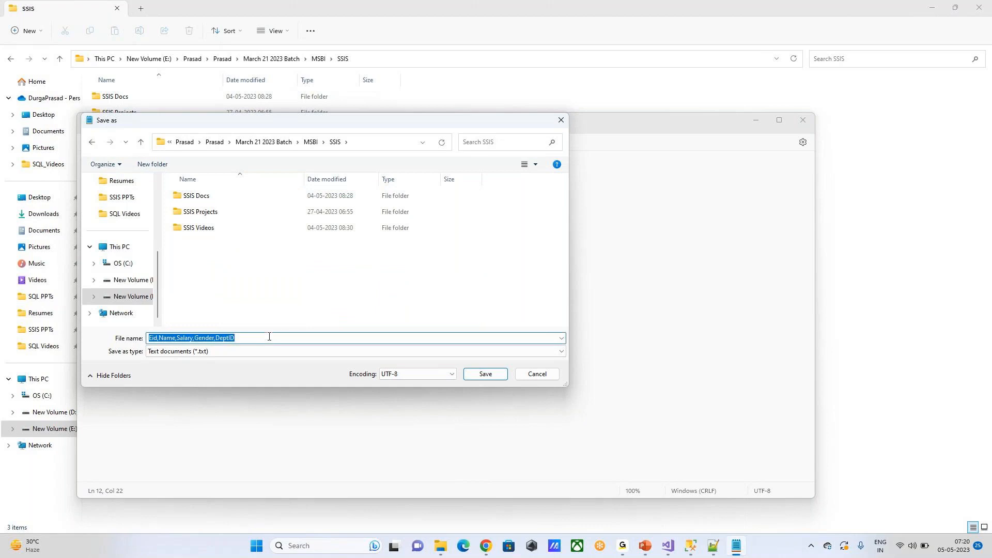
text(EMP)
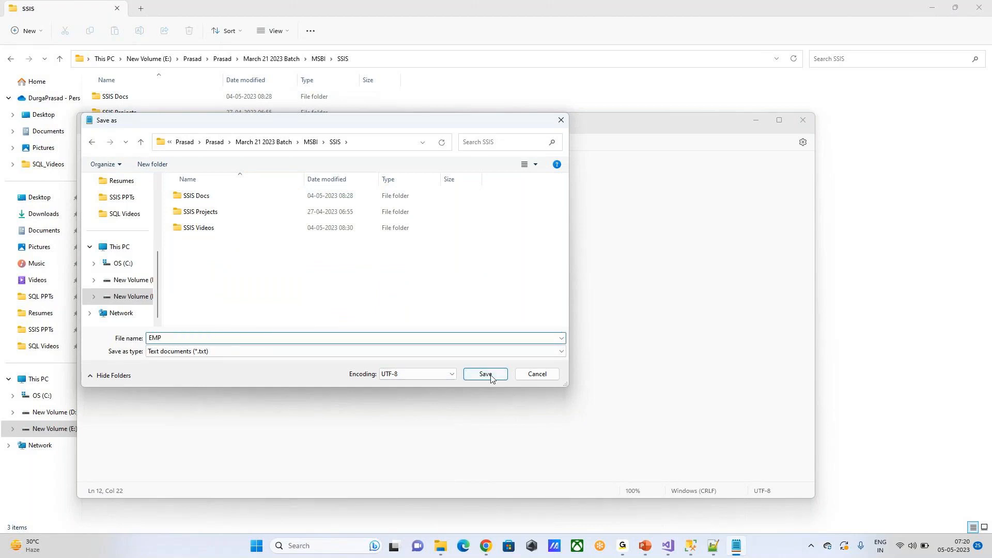
click(486, 374)
click(802, 120)
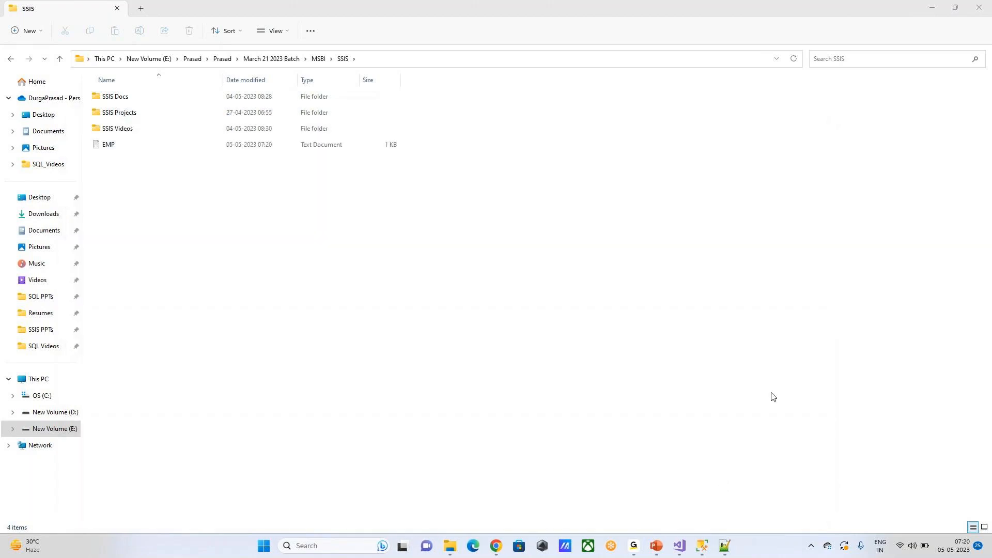
Switch to the SSIS_Demo_27_April_2023 project in Visual Studio, add a new SSIS package and name it 03_Demo_BIT
mouse_move(679, 545)
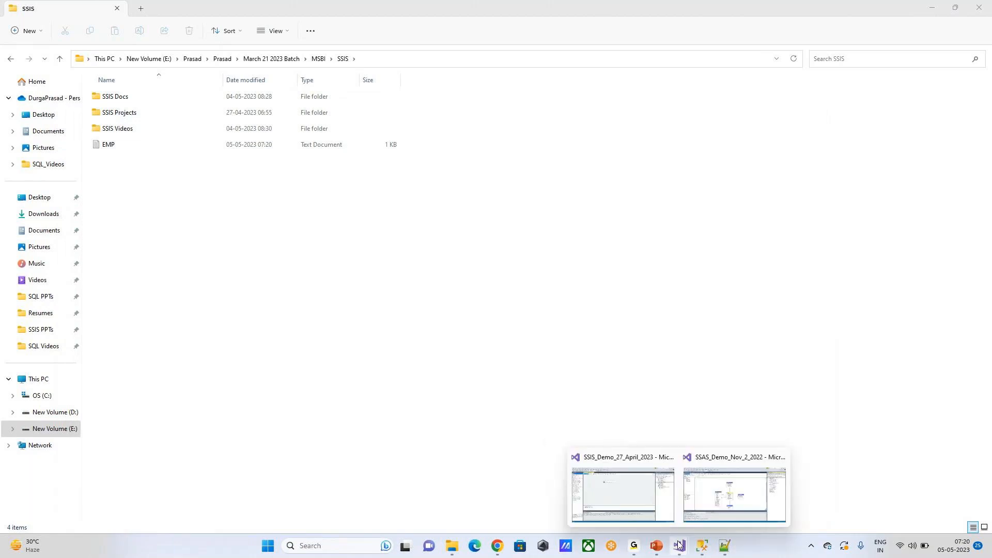
click(635, 495)
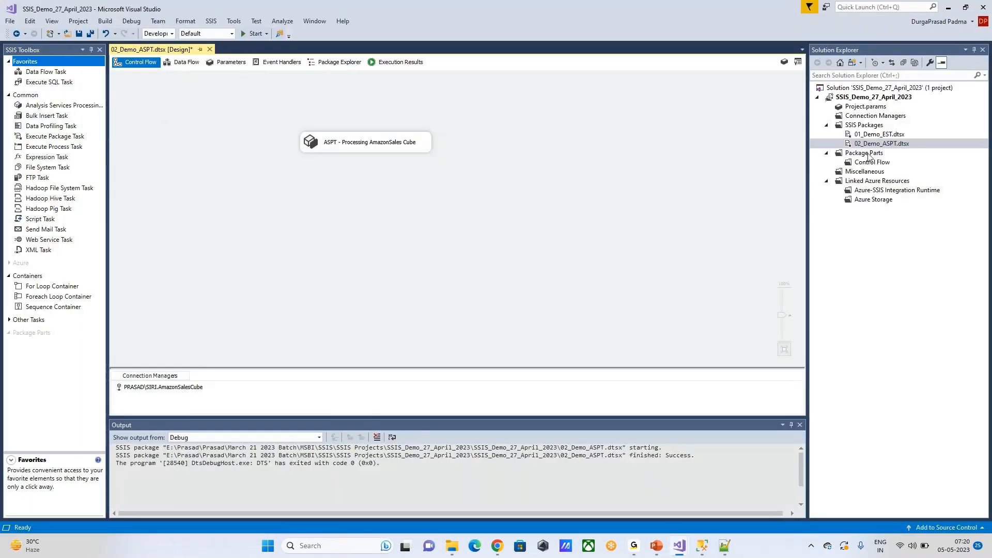
click(872, 126)
right_click(872, 126)
click(779, 131)
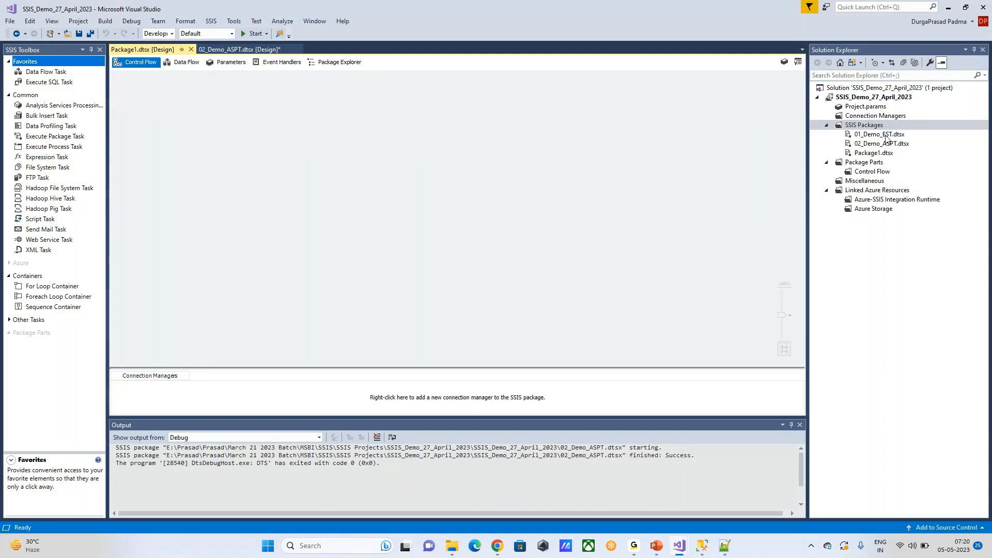
click(873, 153)
right_click(874, 153)
click(750, 330)
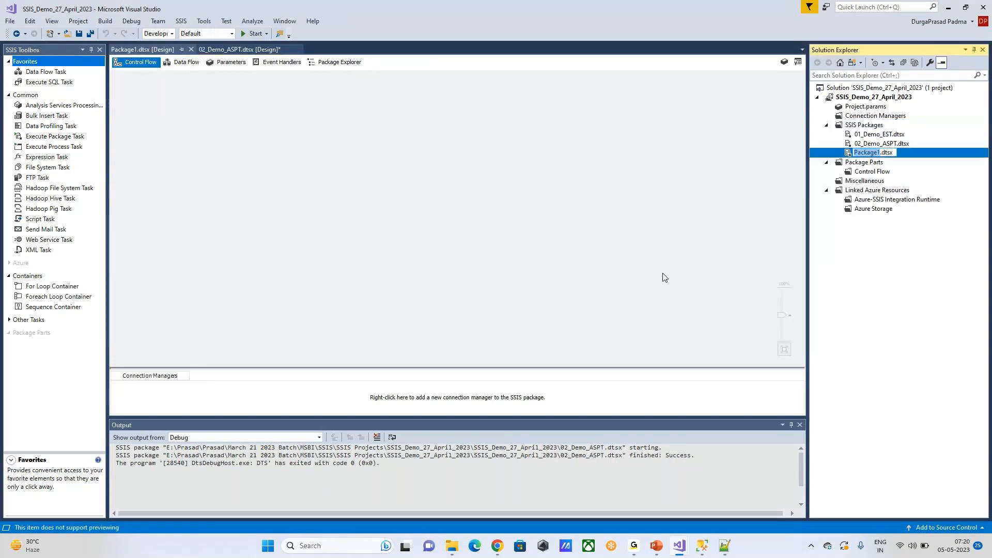
text(03_Demo_BIT)
key(Return)
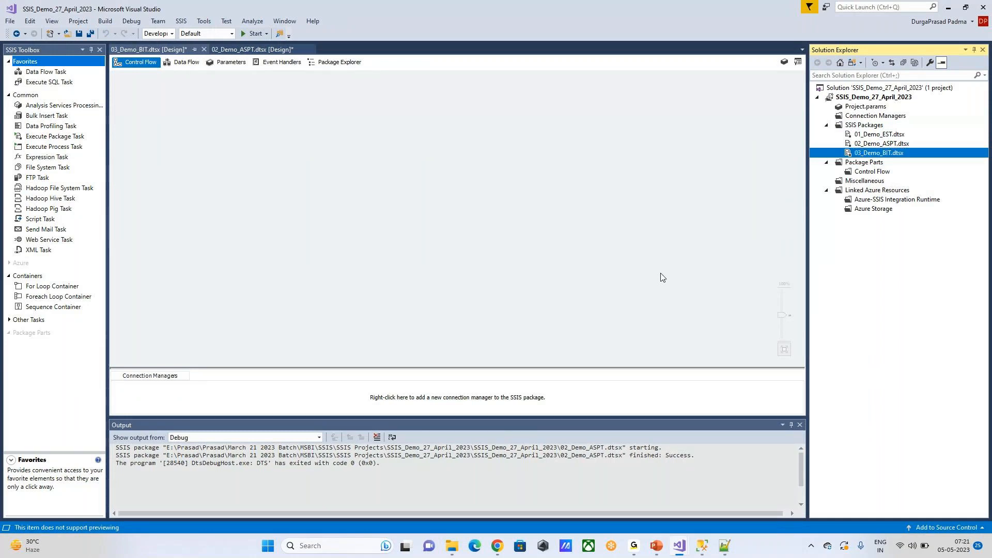
Save the renamed package and reload all project items from disk
click(598, 202)
click(79, 35)
click(467, 303)
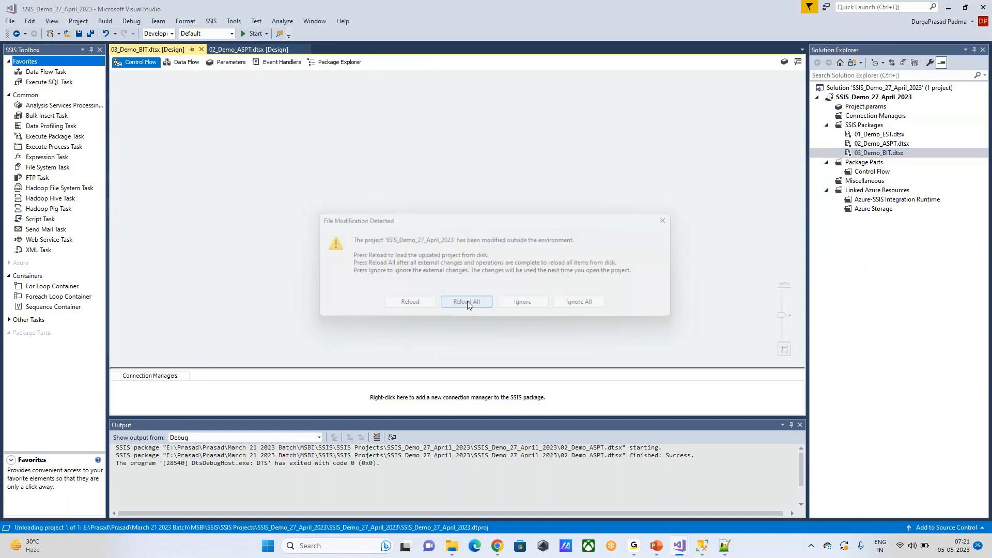
click(90, 34)
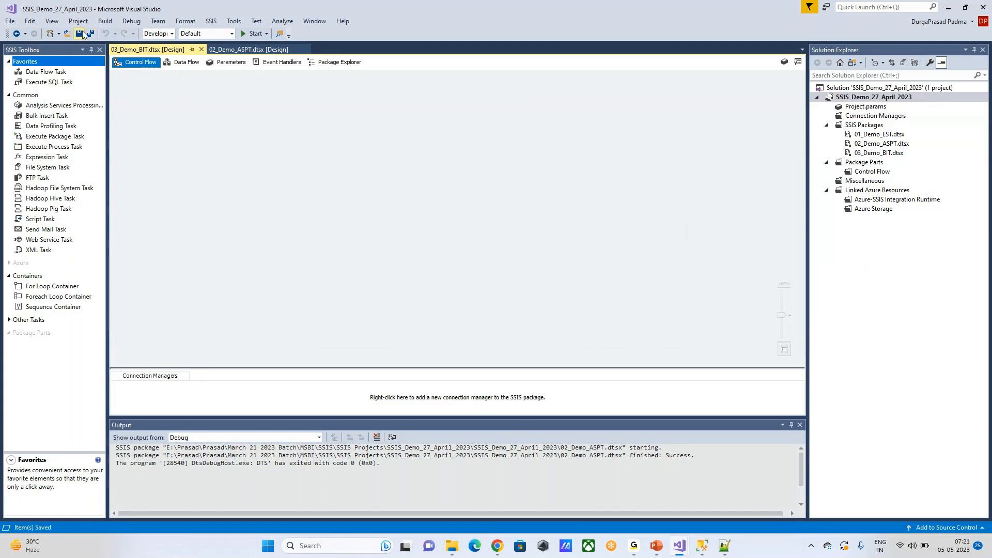
Close every open document except 03_Demo_BIT.dtsx and save the project
right_click(157, 53)
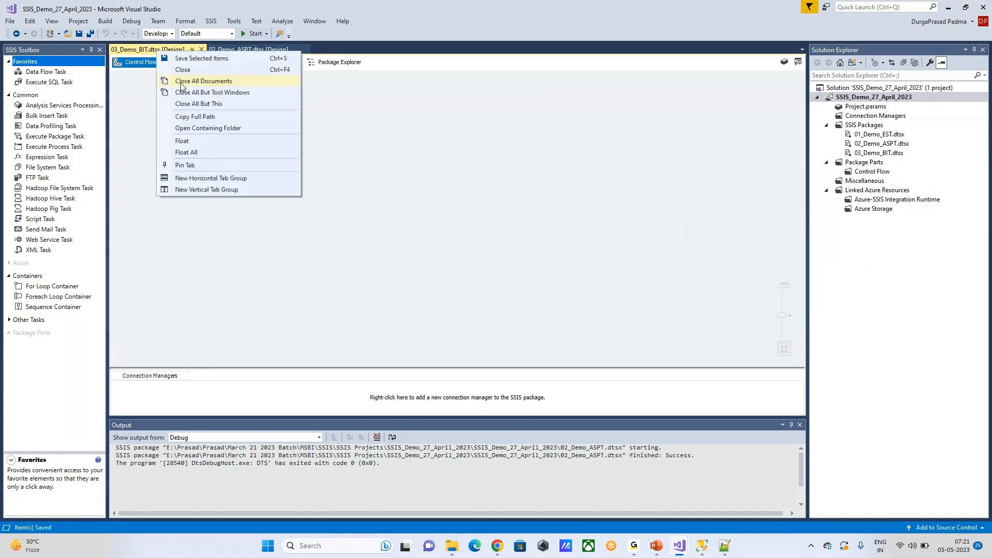
click(199, 103)
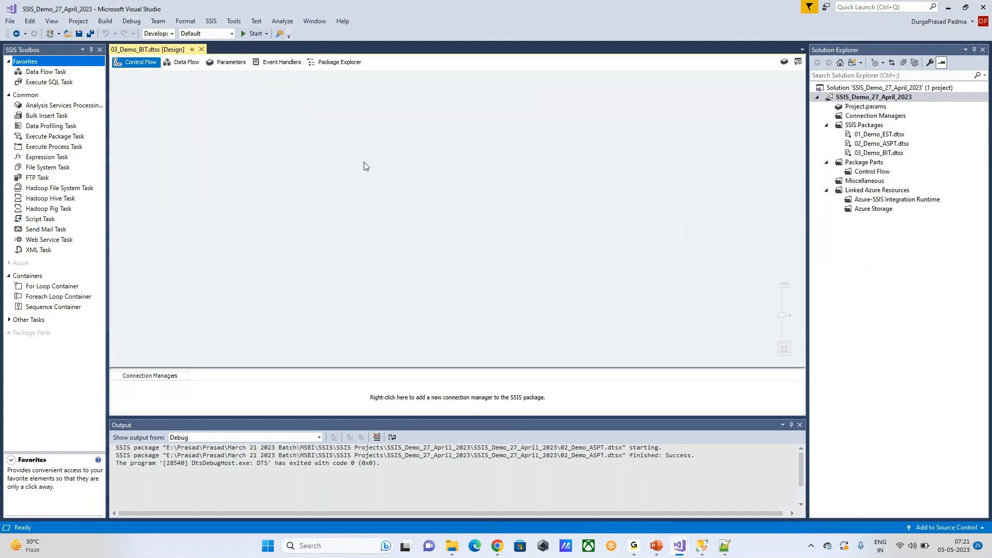
click(90, 34)
Add a Bulk Insert Task to the upper part of the control flow and open its editor
click(47, 117)
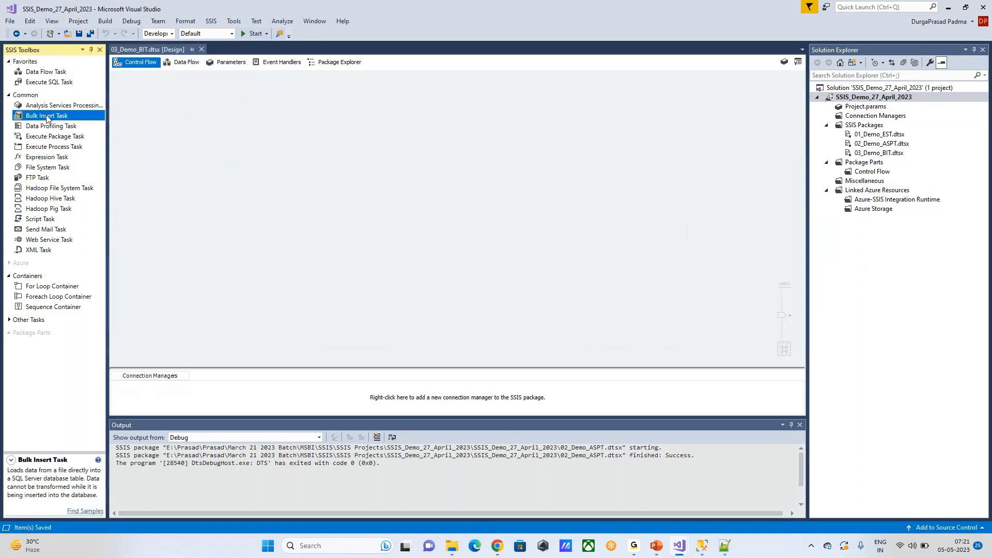
drag(46, 117, 291, 139)
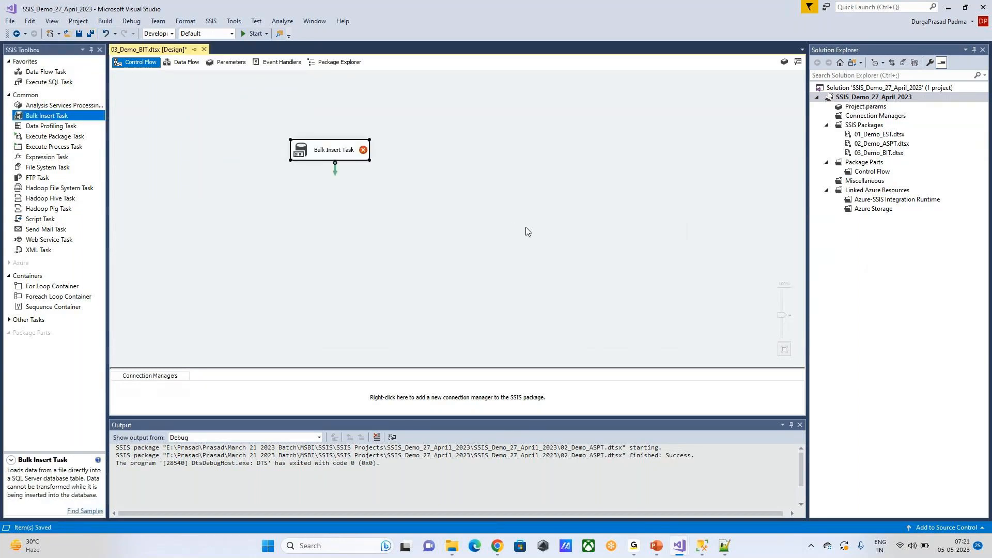
double_click(341, 151)
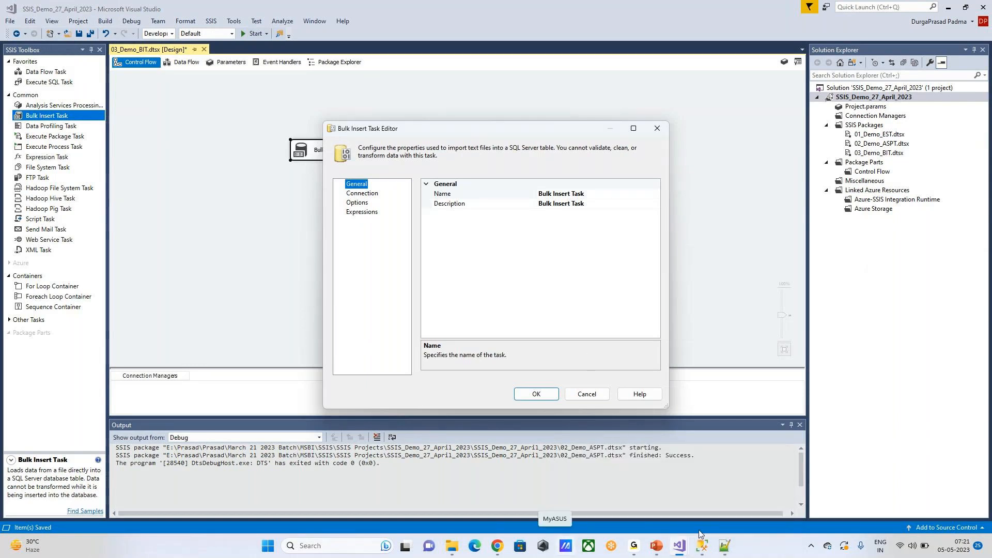
Switch to SQL Server Management Studio, collapse the Analysis Services server and expand the databases of the SQL2019 server
click(701, 544)
key(ctrl+r)
click(200, 350)
click(166, 327)
click(9, 80)
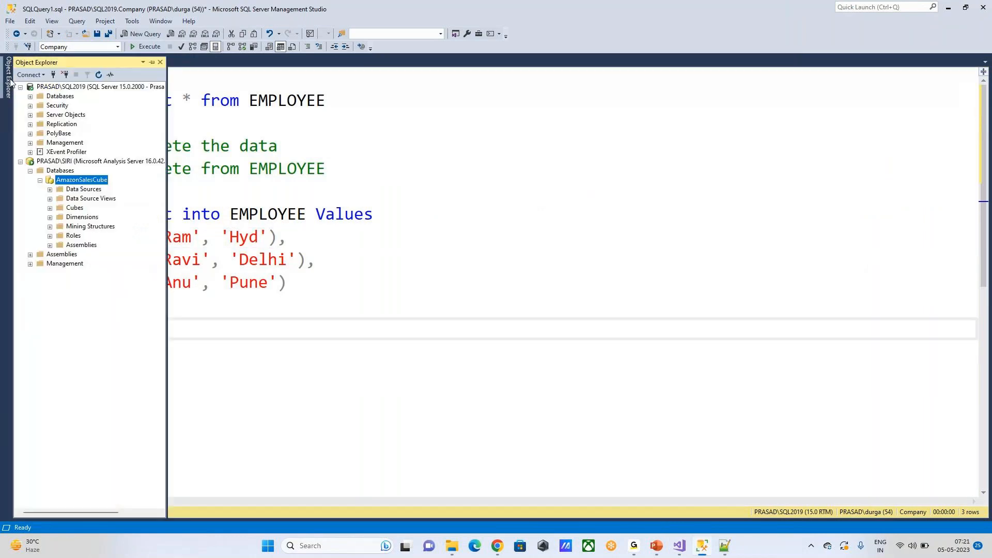
click(30, 171)
click(21, 162)
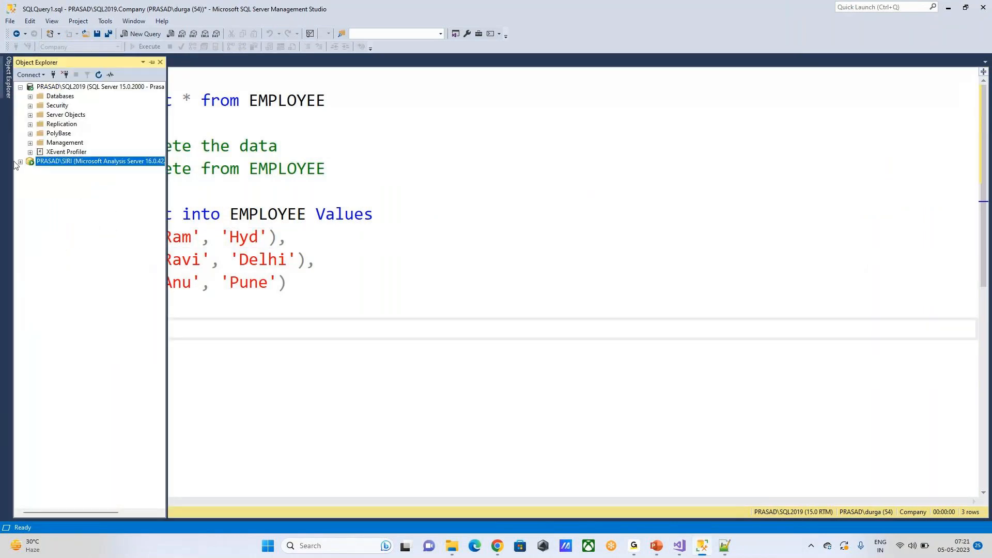
click(30, 97)
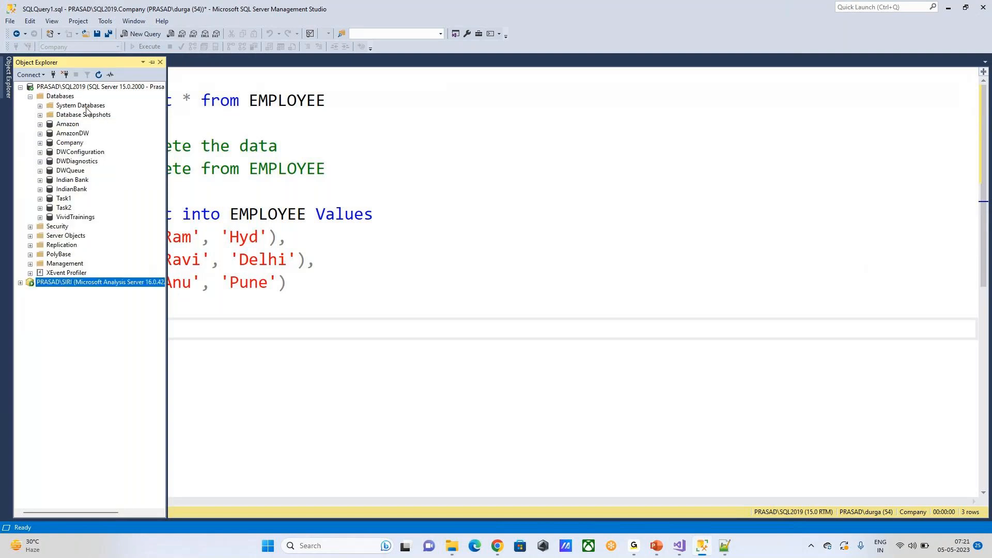
Write a "Use master" statement followed by "Go" below the EMPLOYEE insert rows in the query editor
click(84, 143)
click(502, 365)
key(Up)
key(Up)
text(Creat)
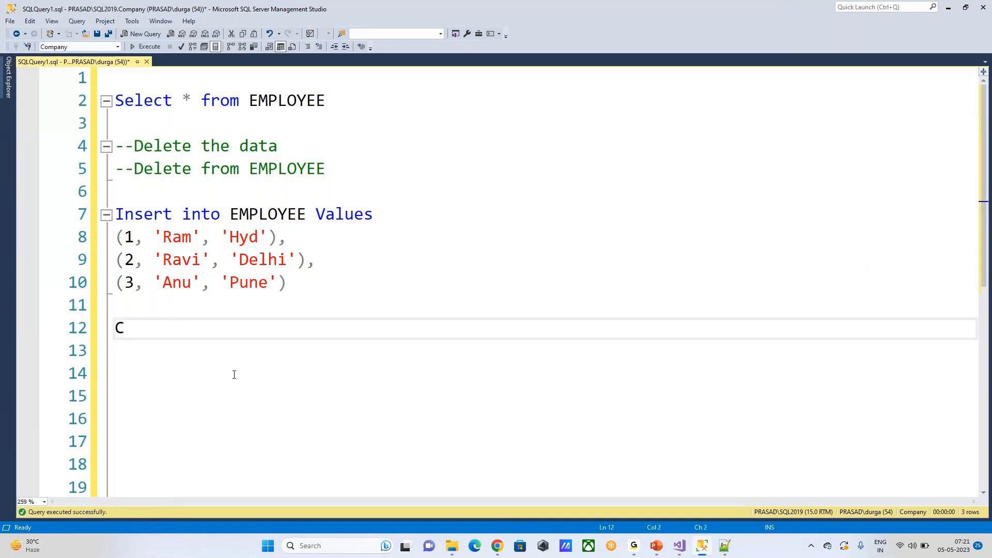
key(BackSpace)
key(BackSpace)
key(BackSpace)
key(BackSpace)
key(BackSpace)
text(Use Maste)
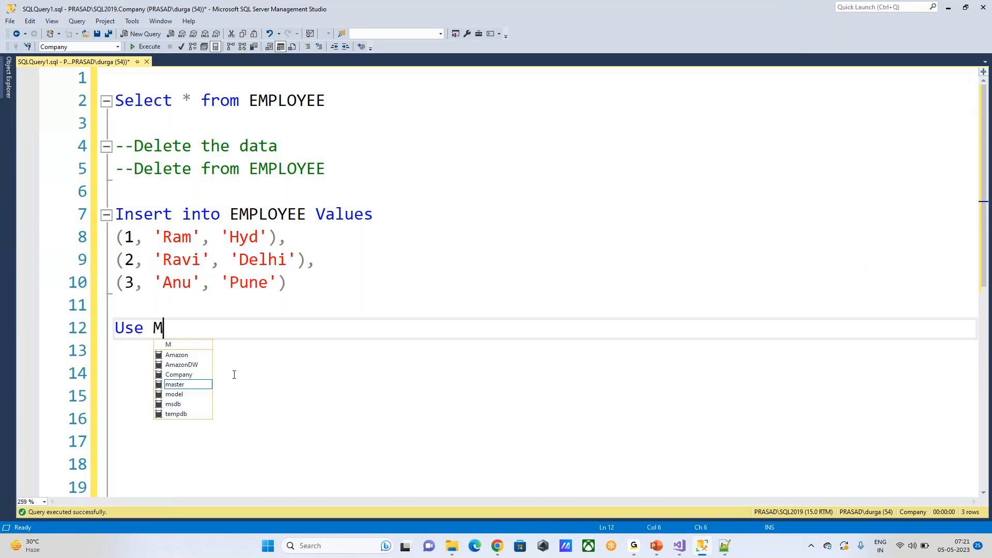
key(Return)
key(Return)
text(Go)
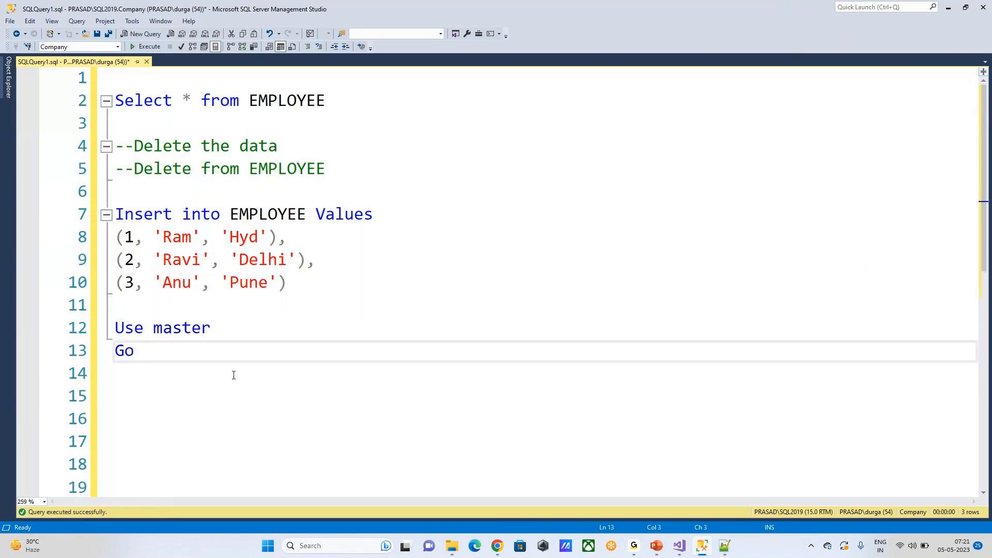
Execute only the Use master batch and hide the results pane
key(shift+Up)
key(shift+Home)
click(146, 47)
key(ctrl+r)
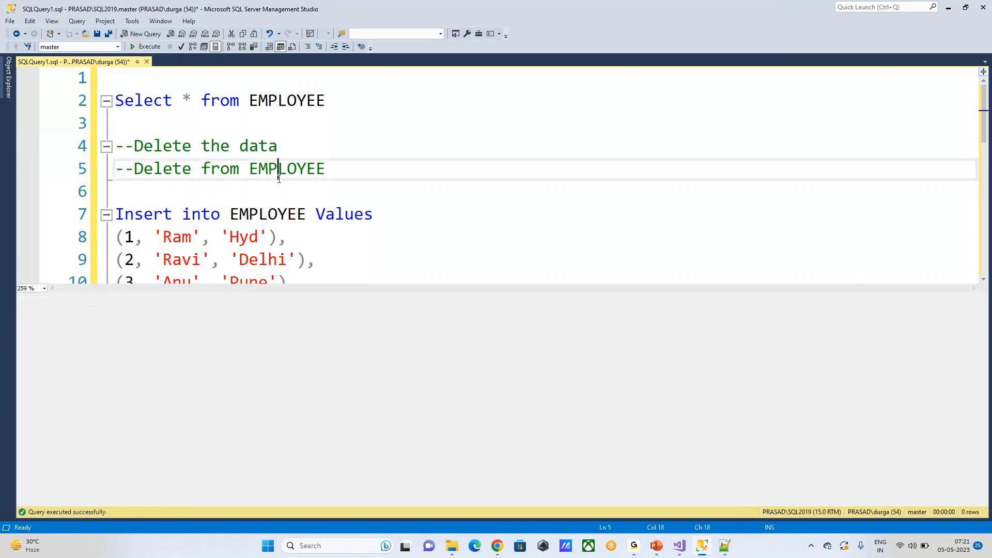
Write "Create database Stage_Company" followed by "Go" below the Use master batch
scroll(279, 179, down, 3)
click(201, 203)
text(Creat)
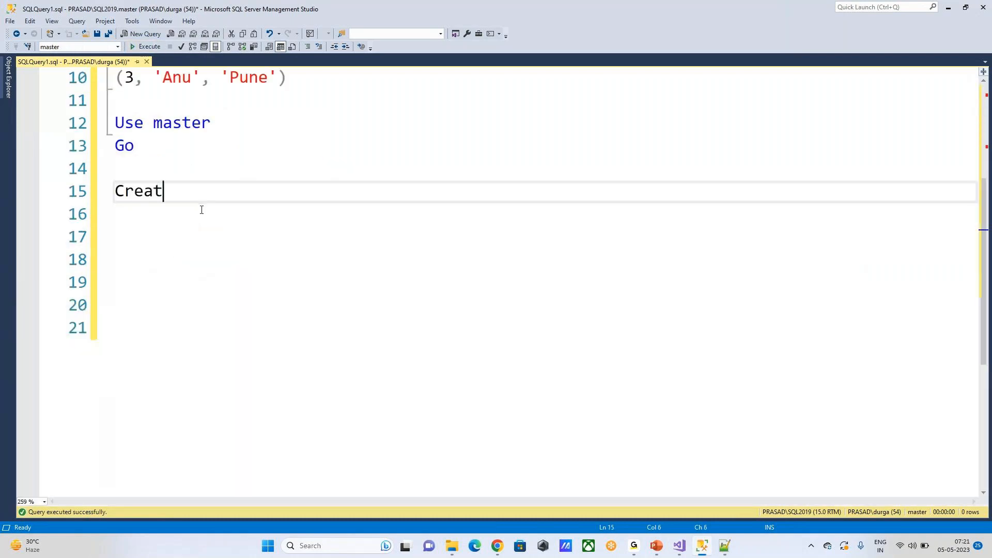
text(e databas)
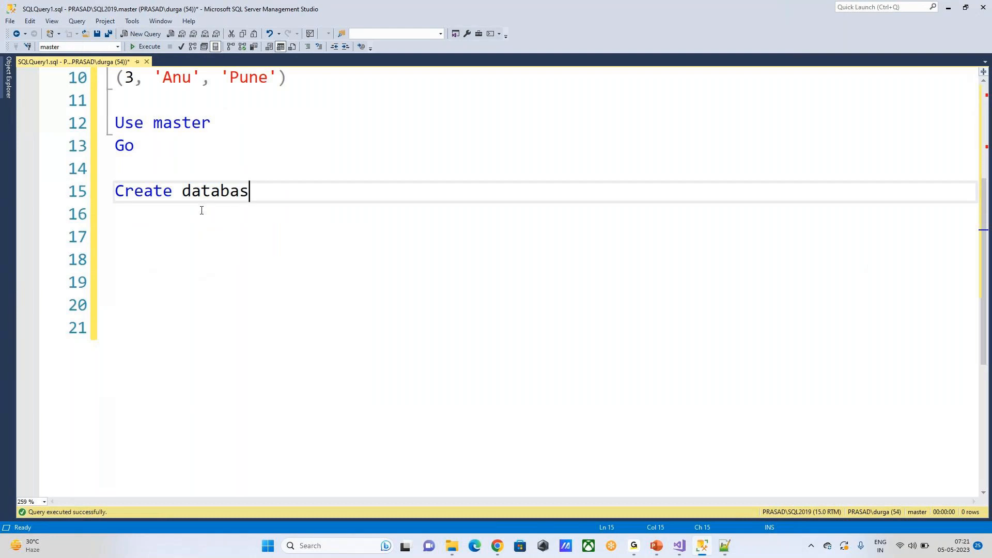
text(e Stage_)
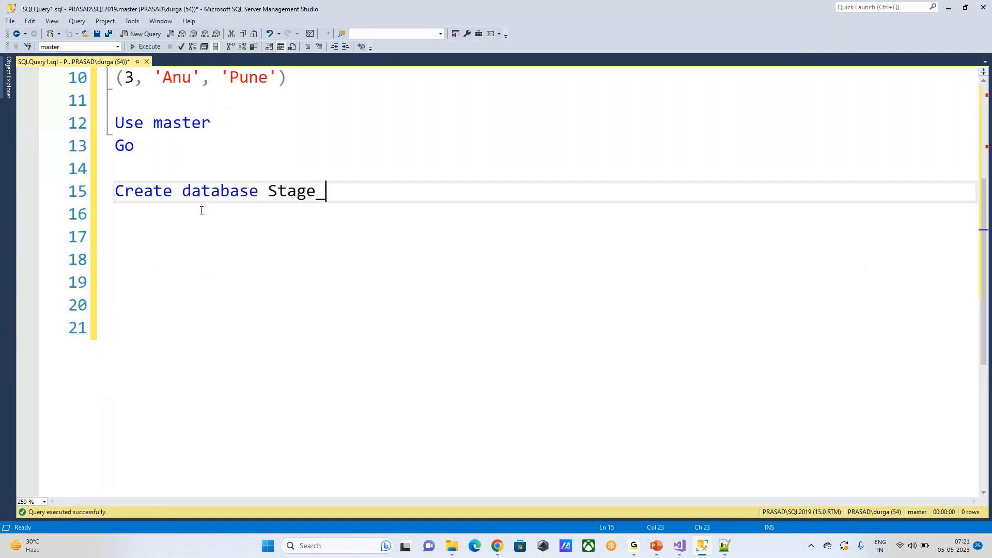
text(Company)
key(Return)
text(Go)
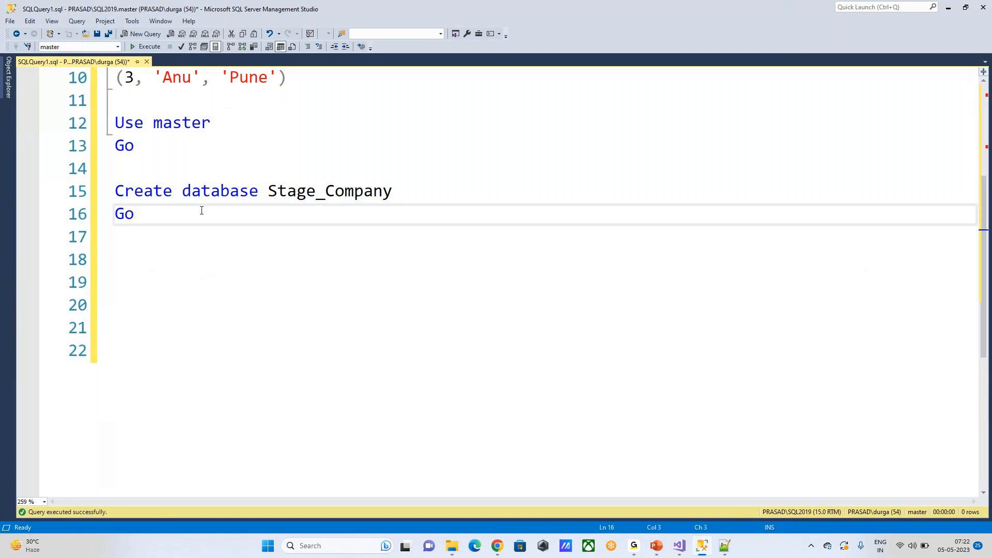
Execute only the Create database Stage_Company batch and hide the results pane
drag(202, 211, 114, 191)
key(F5)
click(321, 215)
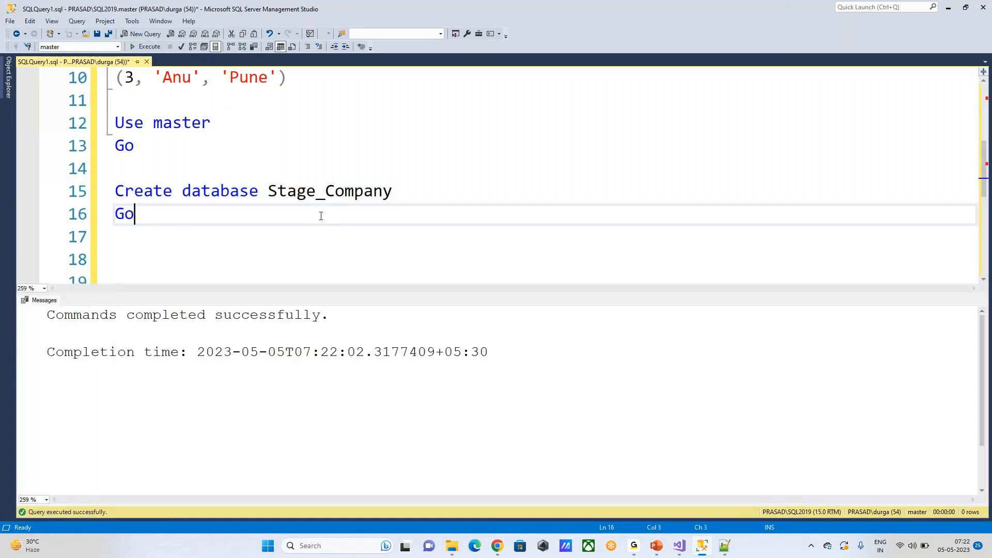
key(ctrl+r)
Write "Use Stage_Company" followed by "Go" below the Create database batch
click(170, 253)
text(C)
key(BackSpace)
text(Use Stage)
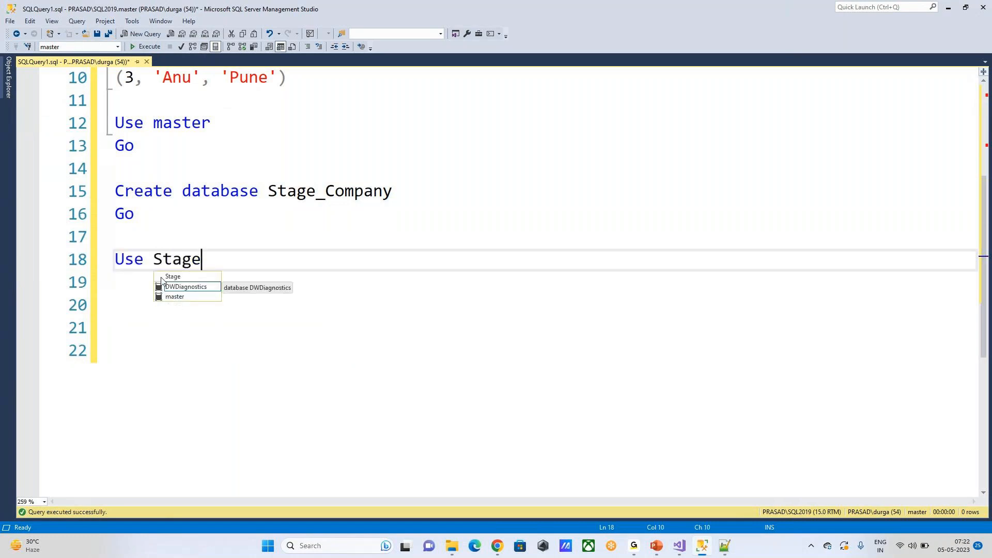
text(_Coma)
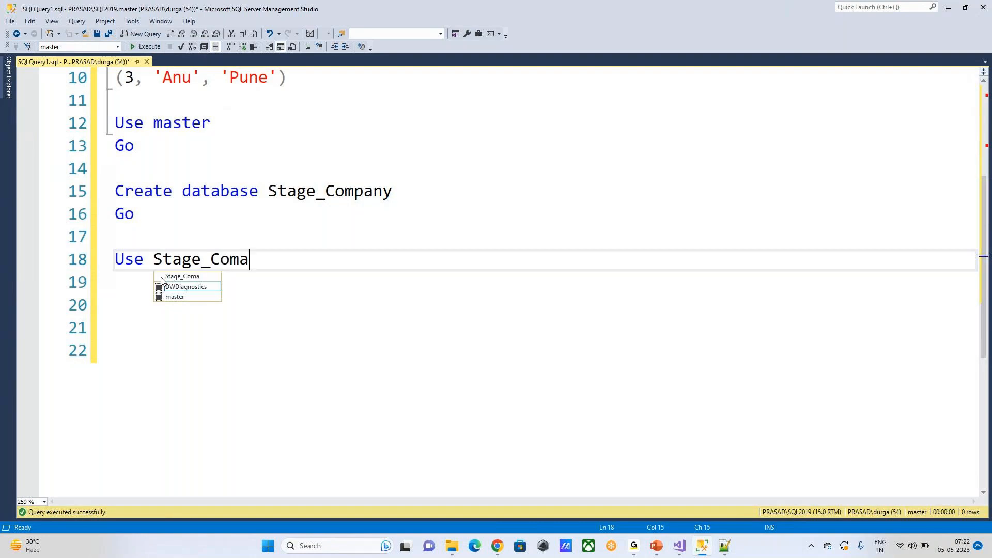
key(BackSpace)
text(pany)
key(Escape)
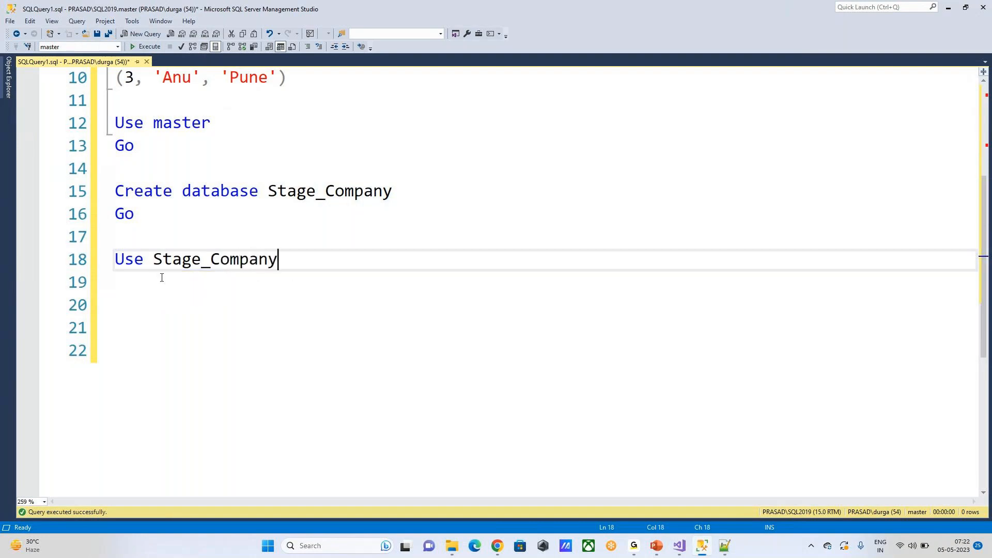
key(Return)
text(Go)
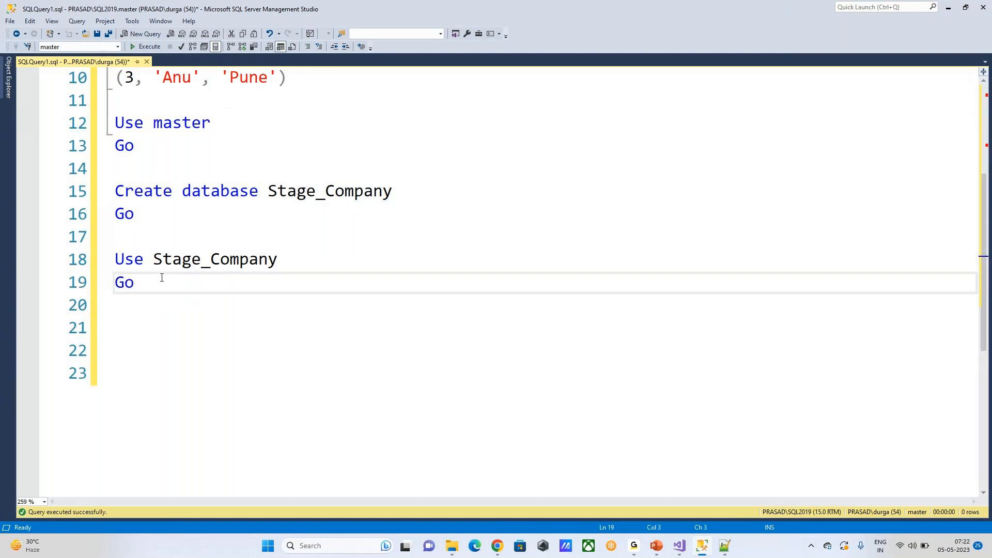
Execute only the Use Stage_Company batch and hide the results pane
drag(161, 277, 105, 269)
key(F5)
click(416, 271)
key(ctrl+r)
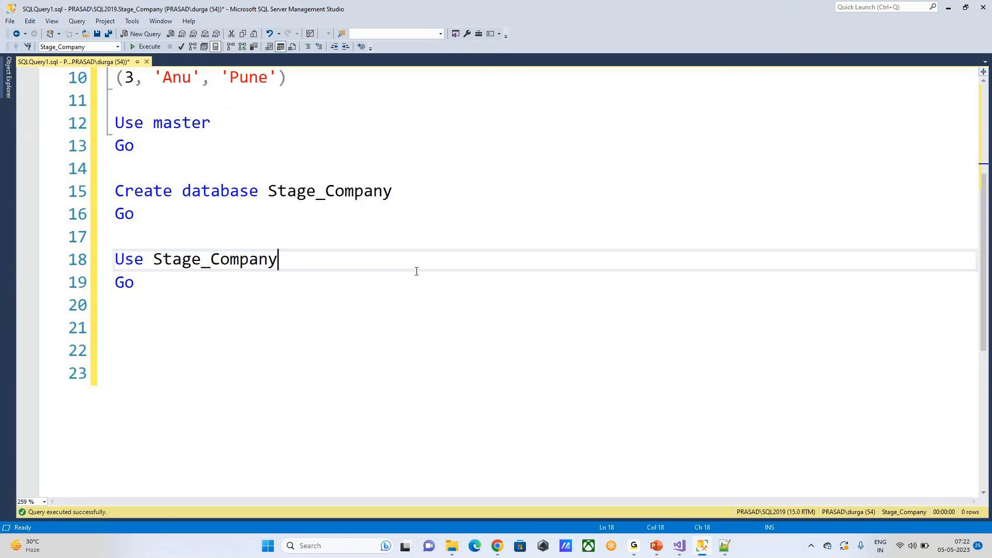
Add a run of blank lines below the Use Stage_Company batch to make room for more code
scroll(416, 270, down, 1)
click(144, 263)
key(Return)
key(Return)
key(Return)
key(Return)
key(Return)
key(Return)
key(Return)
key(Return)
key(Return)
key(Return)
key(Return)
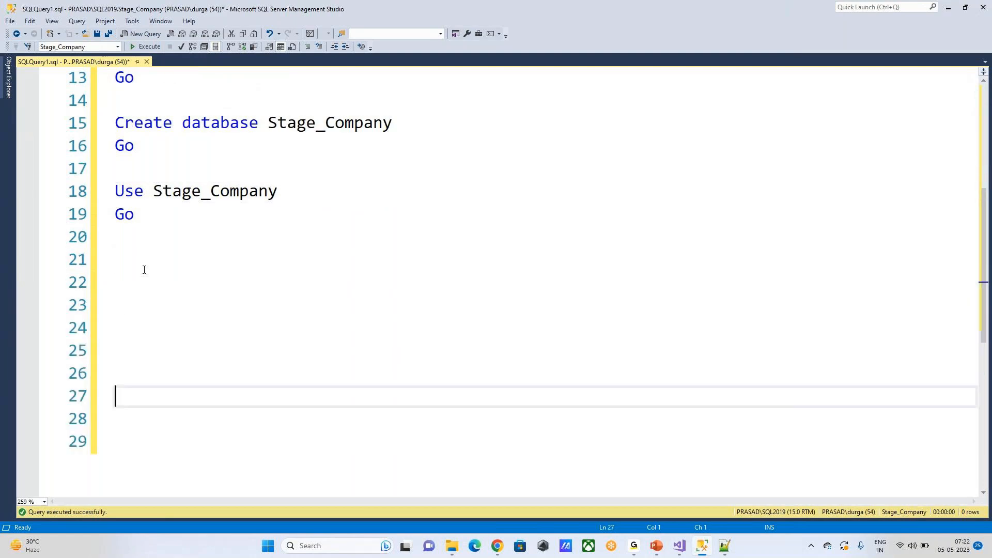
Begin a "Create table EMP" statement on line 21 with its opening and closing parentheses on separate lines
click(142, 236)
text(C)
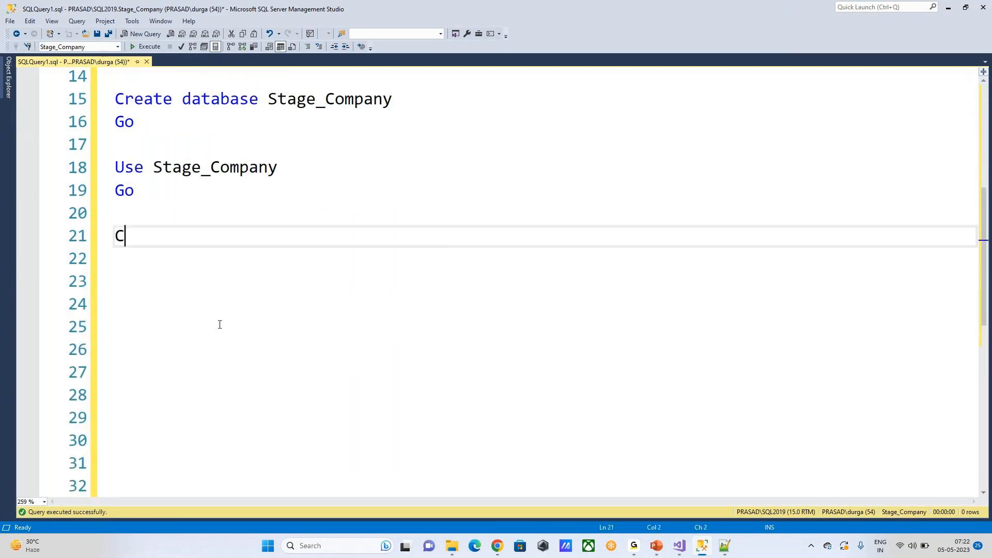
text(reate tabl)
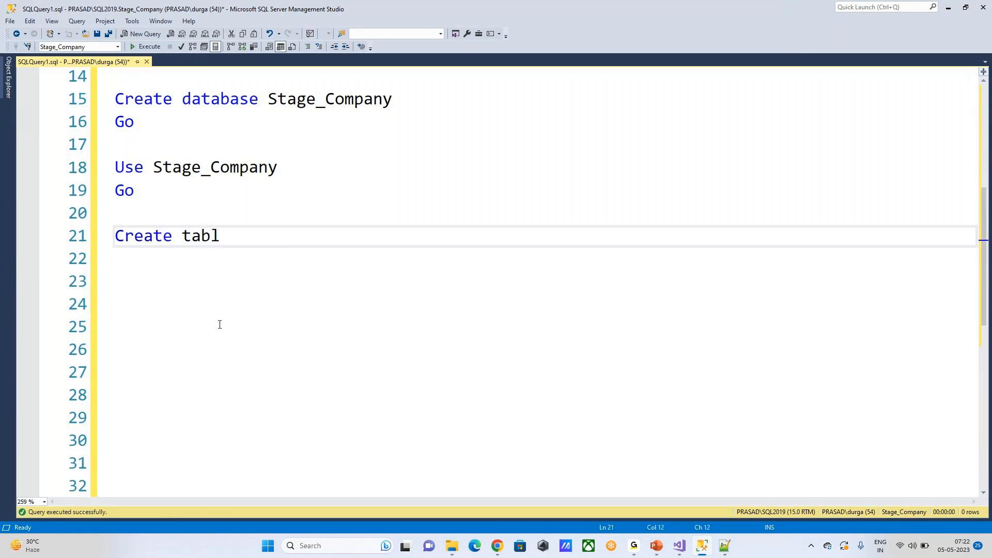
text(e EMP)
key(Return)
text((  )
text())
key(Left)
key(Return)
key(Return)
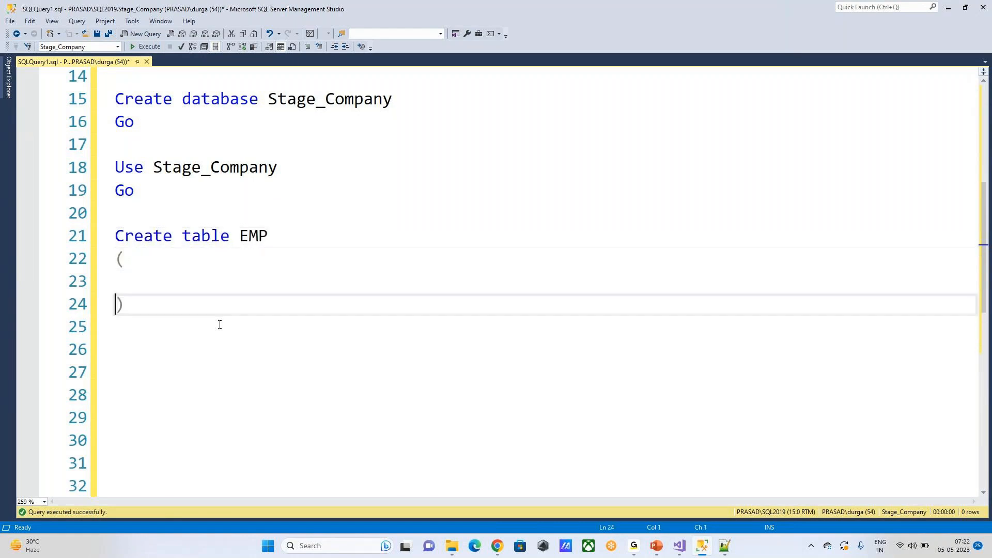
Define an indented EID column of type Int inside the EMP table's parentheses
key(Up)
key(Tab)
text(E)
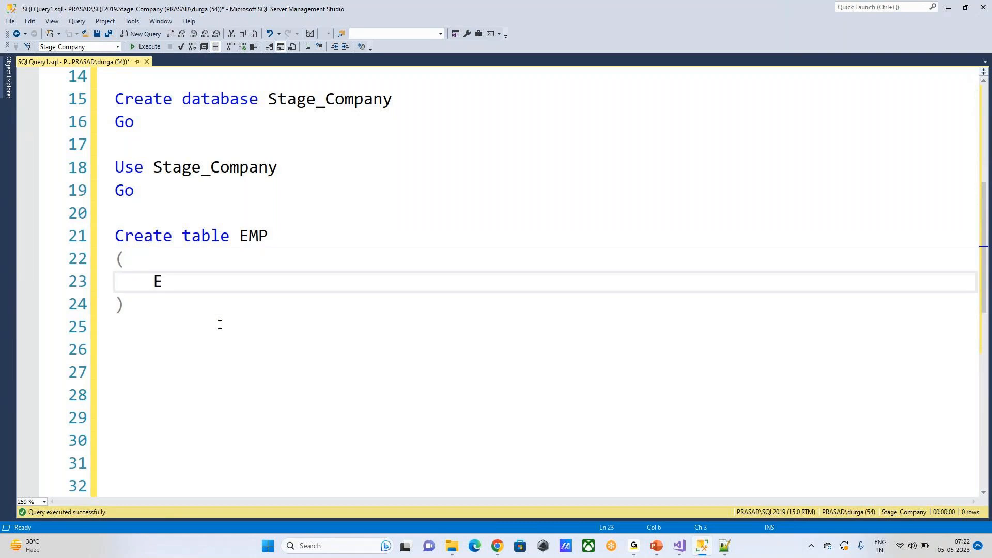
text(ID)
key(Tab)
key(Tab)
key(Tab)
text(Int,)
key(Return)
Define a Name column of type Varchar(50) below EID in the EMP table
text(Name)
key(Tab)
key(Tab)
text(Varchr)
key(BackSpace)
text(a)
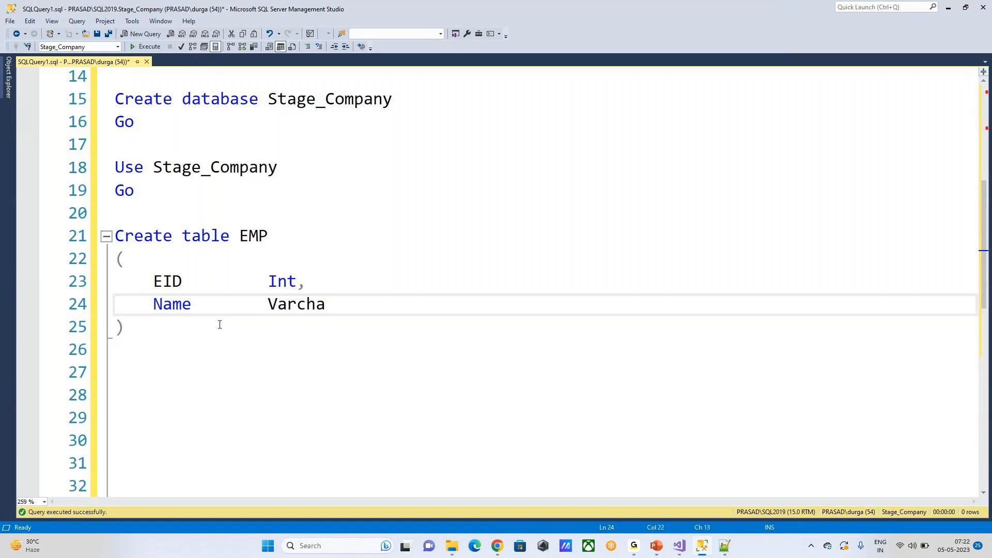
text(r(50),)
key(Return)
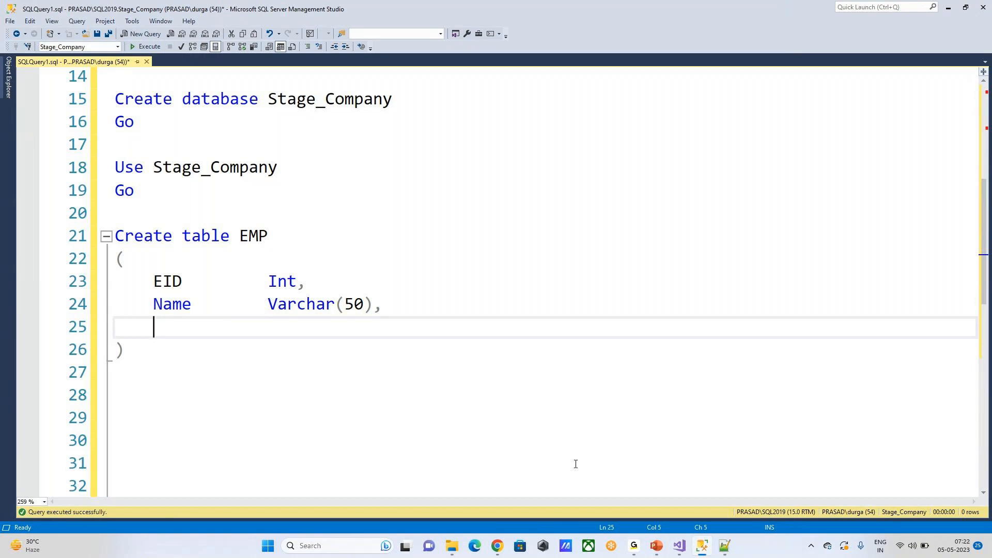
Define a Salary column of type Money below Name in the EMP table
text(Salary)
key(Tab)
key(Tab)
text(Money,)
key(Return)
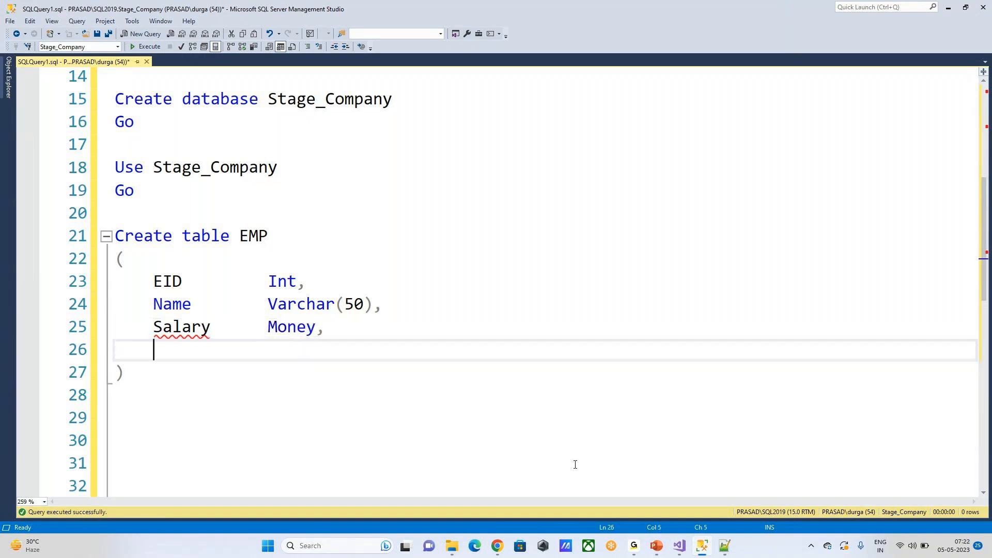
Define a Gender column of type Char(1) and a DeptID column of type Int to complete the EMP table
text(Gender)
key(Tab)
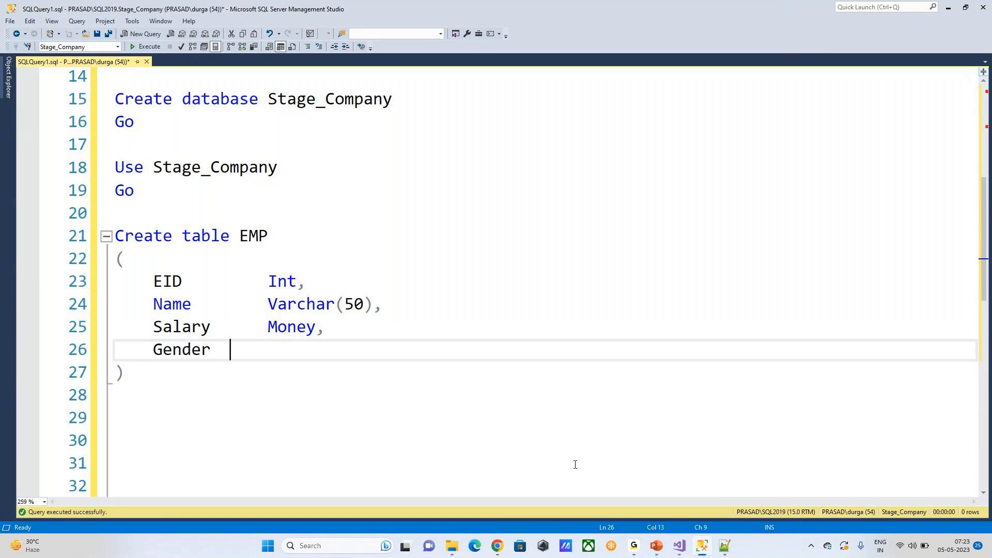
key(Tab)
text(Char(1))
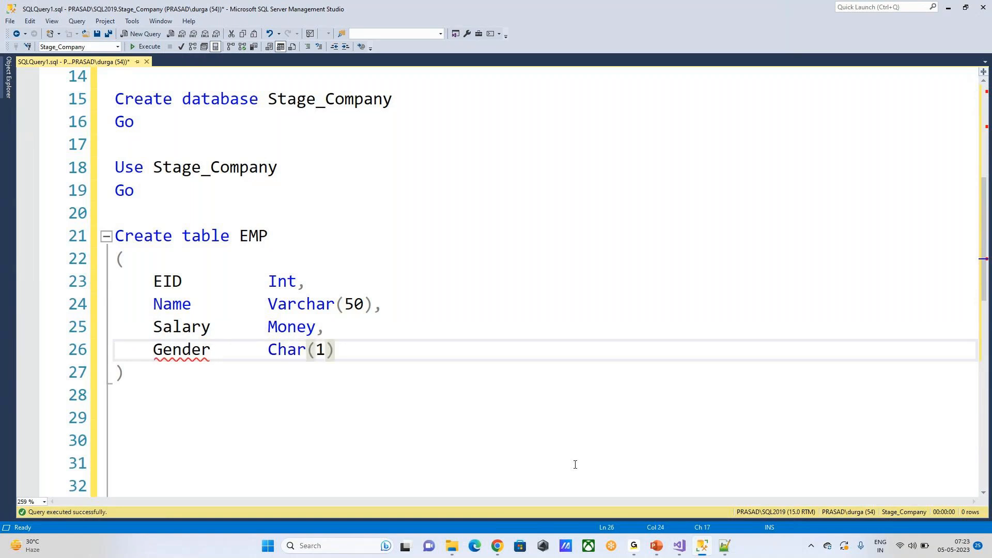
text(,)
key(Return)
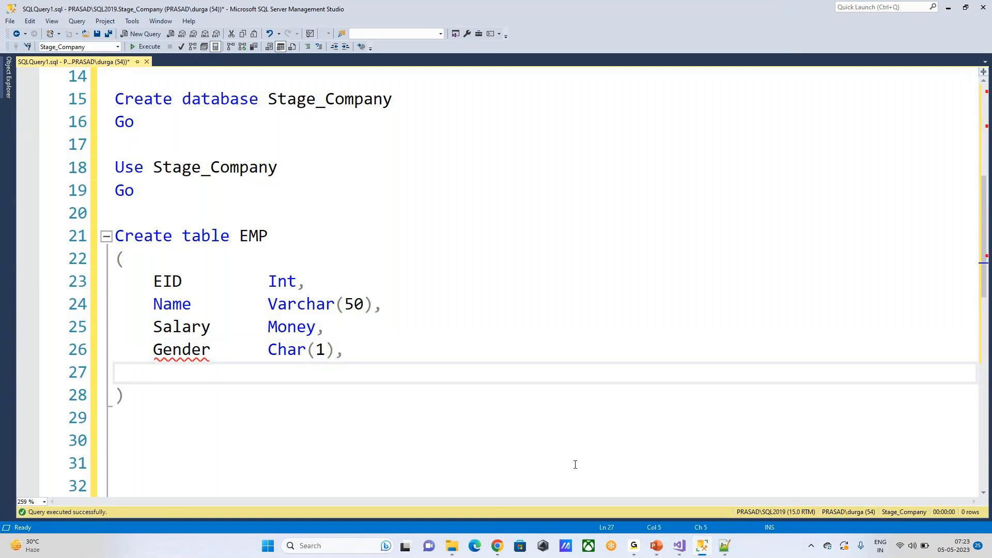
text(DeptID)
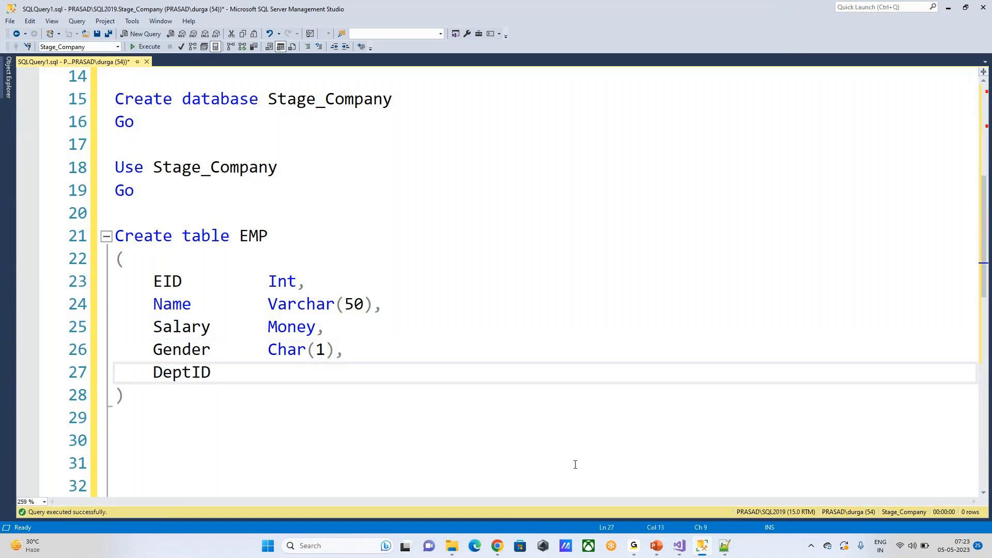
key(Tab)
text(Int)
Execute only the Create table EMP statement and hide the results pane
drag(155, 399, 75, 234)
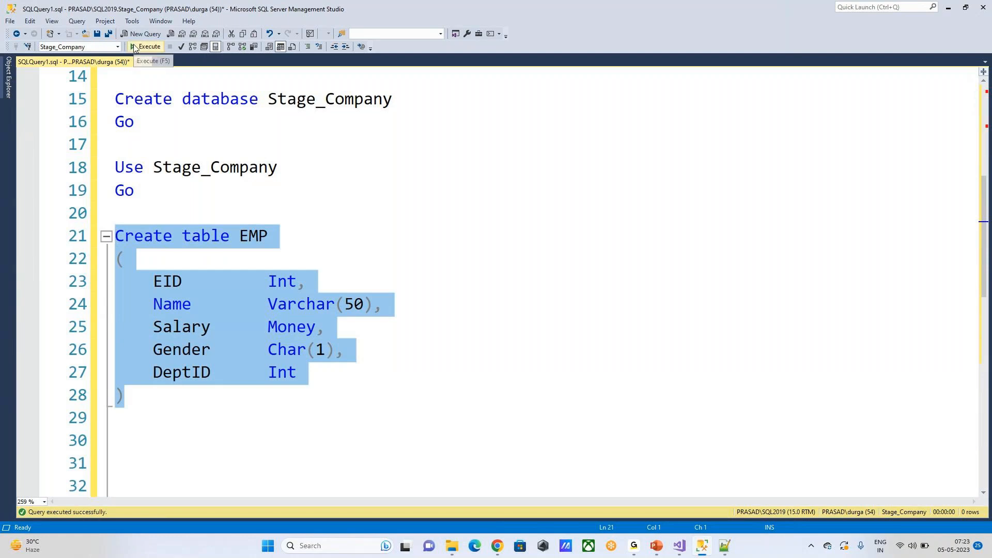
click(134, 47)
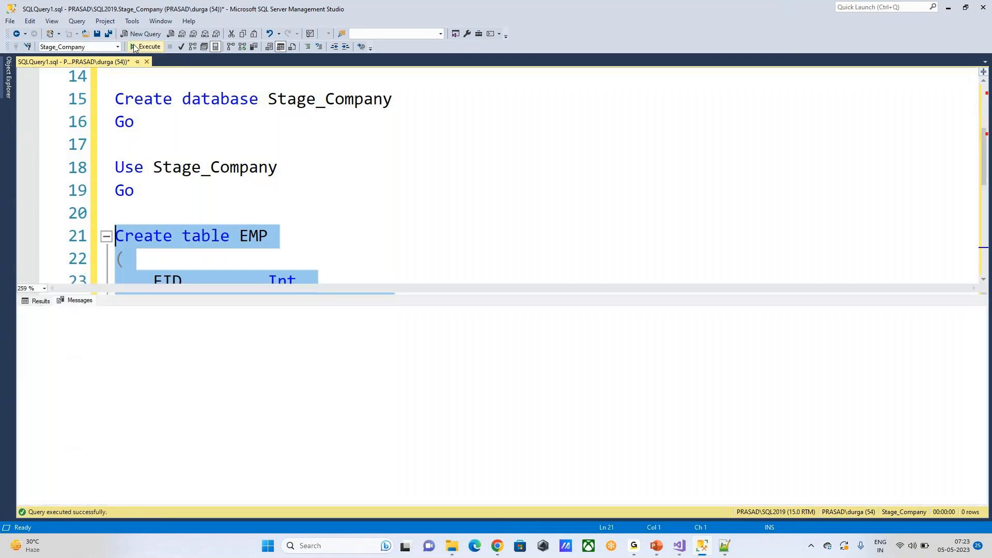
click(467, 261)
key(ctrl+r)
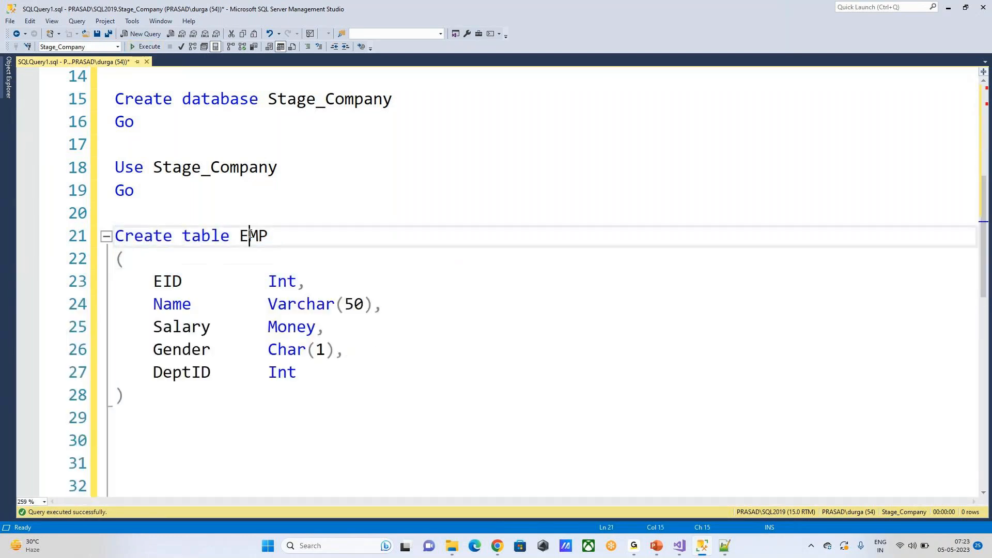
Write "Select * from EMP" below the table definition and execute only that query
scroll(377, 263, down, 1)
click(163, 376)
text(S)
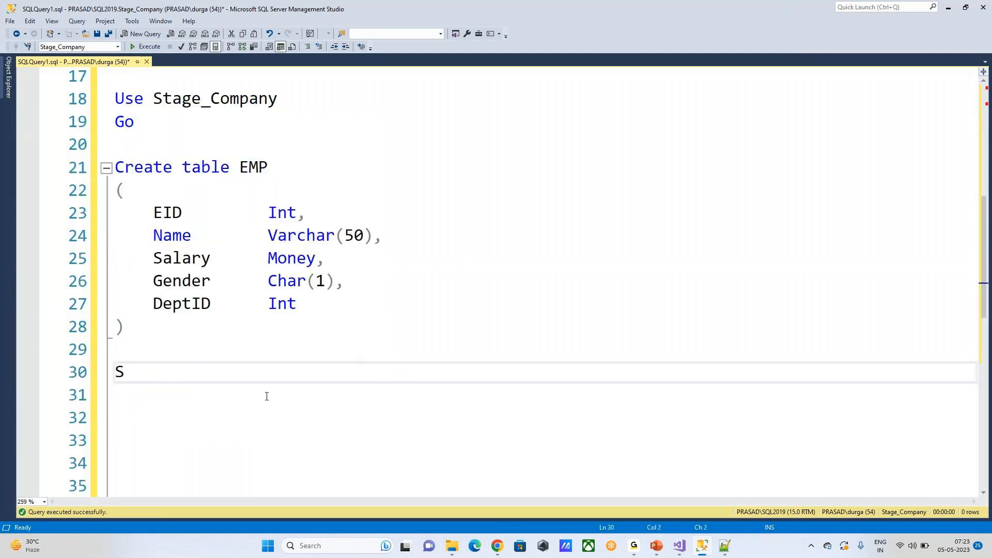
text(elect * from EMP)
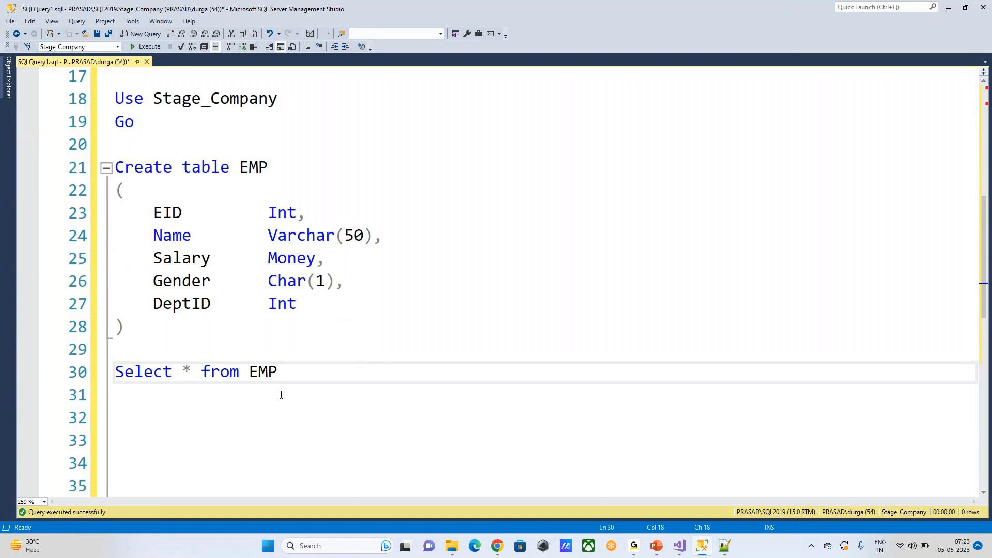
key(shift+Home)
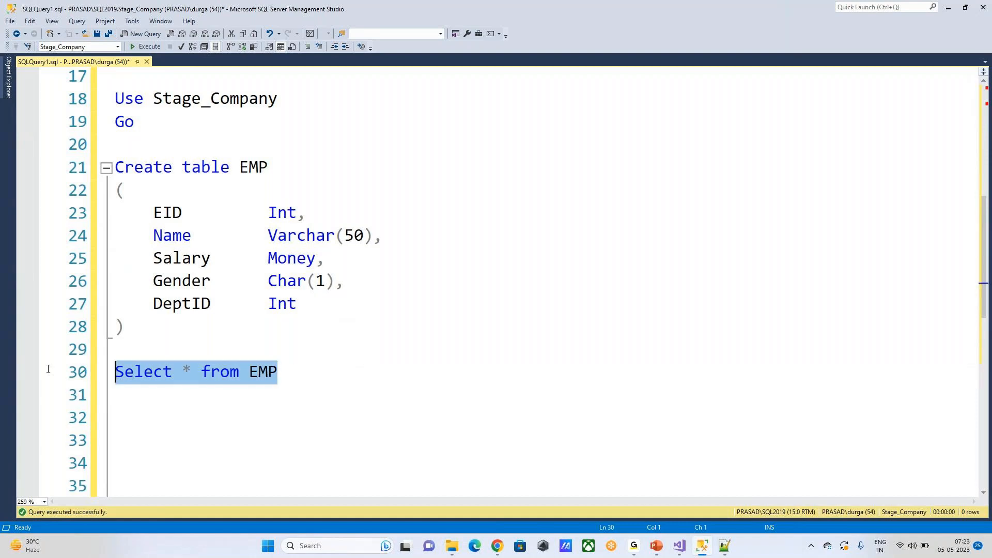
click(146, 46)
click(377, 200)
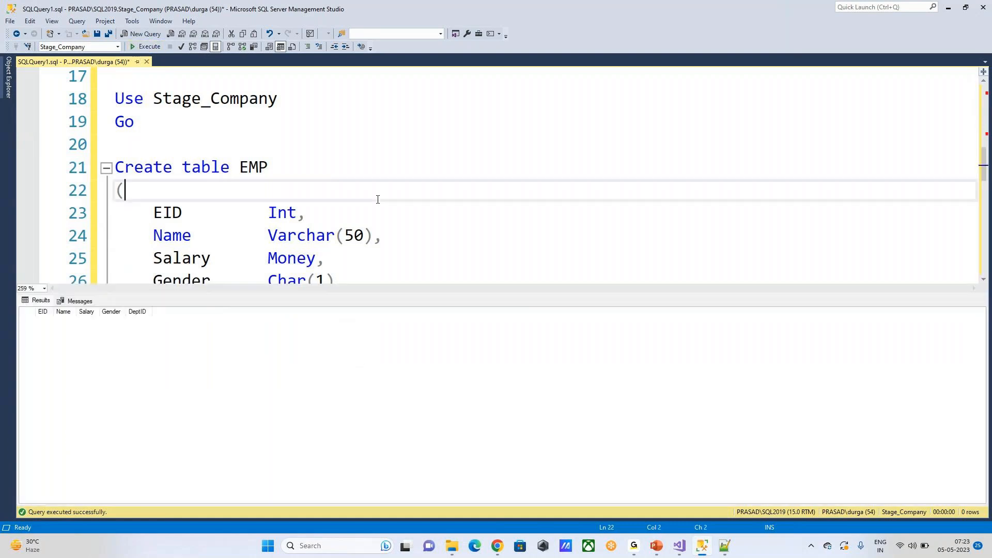
scroll(378, 199, down, 1)
scroll(378, 200, down, 1)
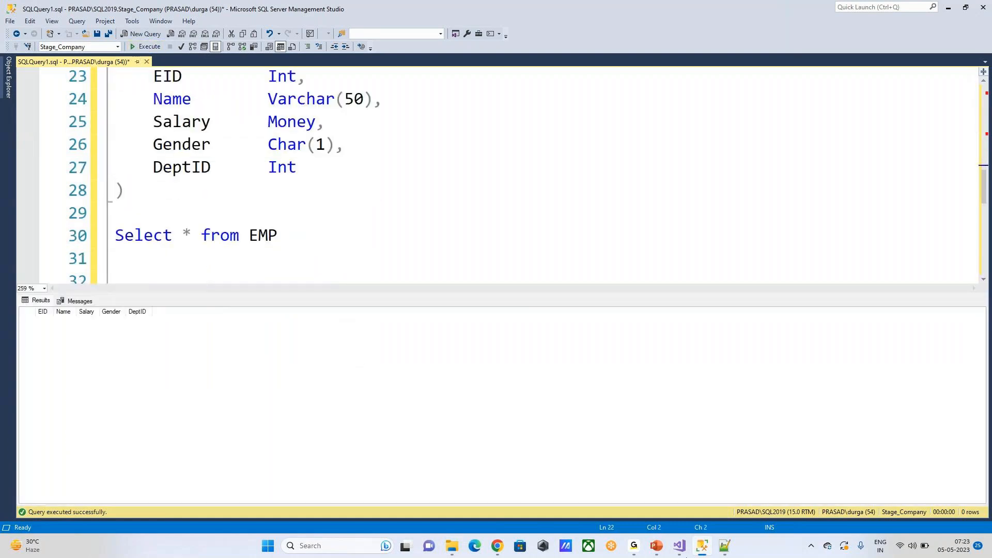
Switch to File Explorer and open the EMP text file from the SSIS folder
click(452, 545)
click(147, 149)
double_click(147, 149)
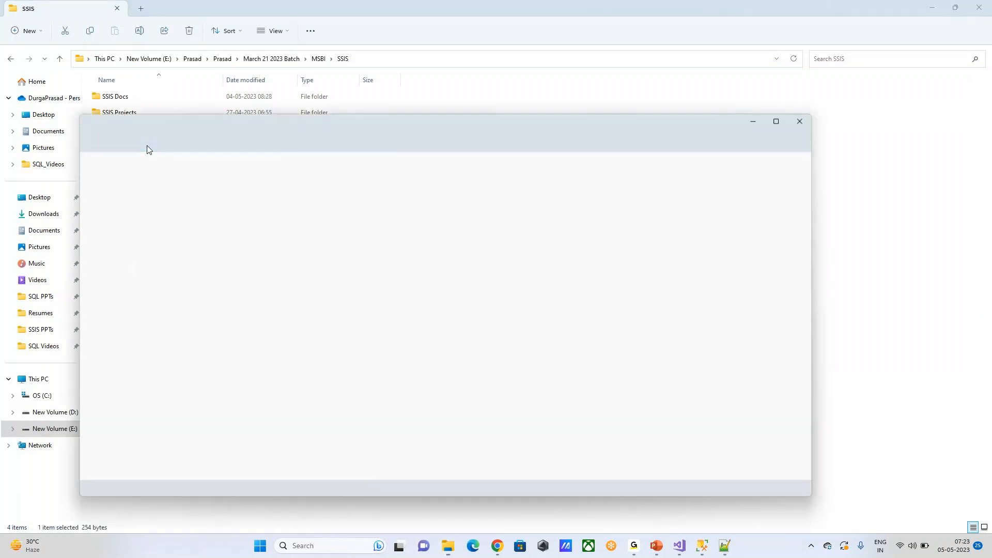
Append a copy of the 105 employee record as the last line of the EMP text file, then save and close it
triple_click(189, 211)
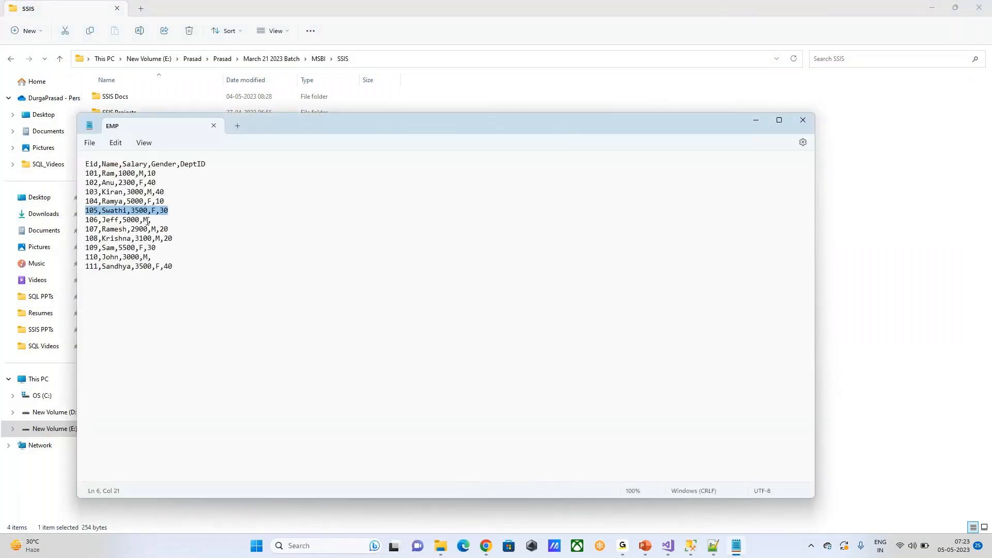
click(106, 281)
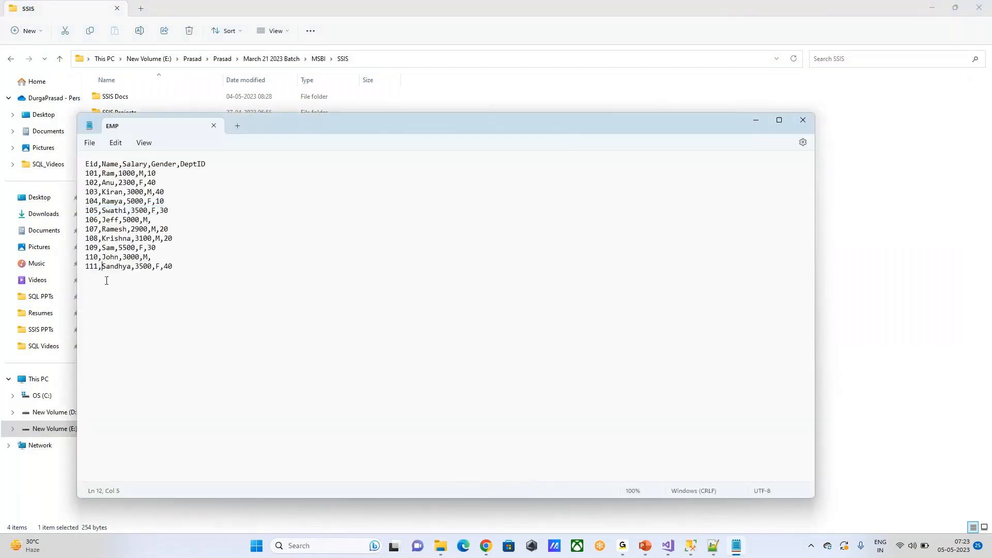
click(226, 270)
click(90, 143)
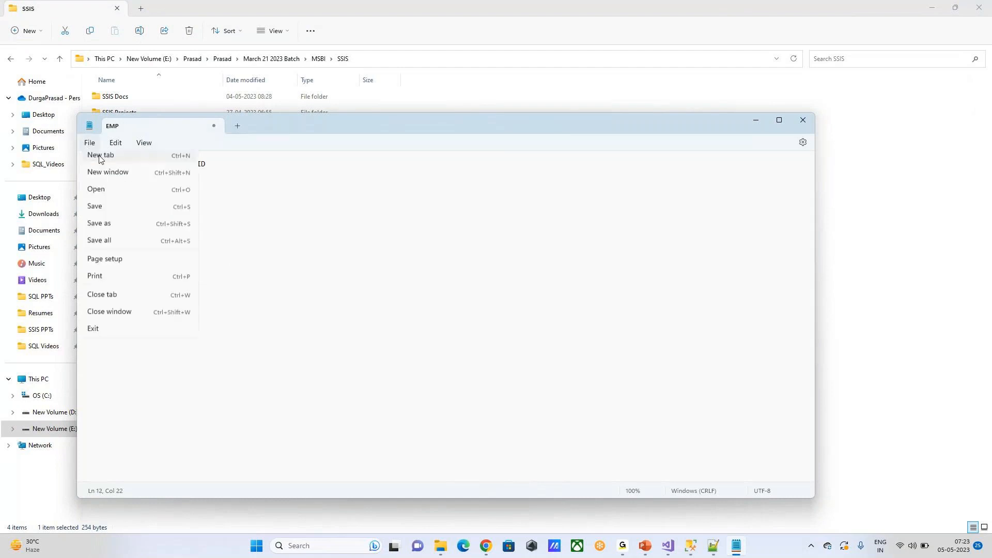
click(103, 216)
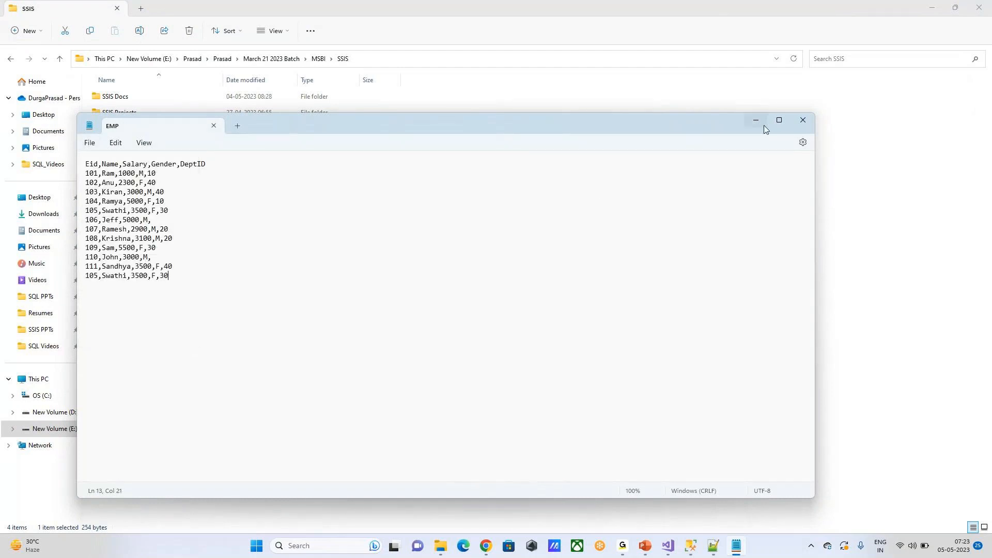
click(802, 120)
Switch to the SSIS_Demo_27_April_2023 project in Visual Studio and reopen the editor of the Bulk Insert Task
mouse_move(683, 547)
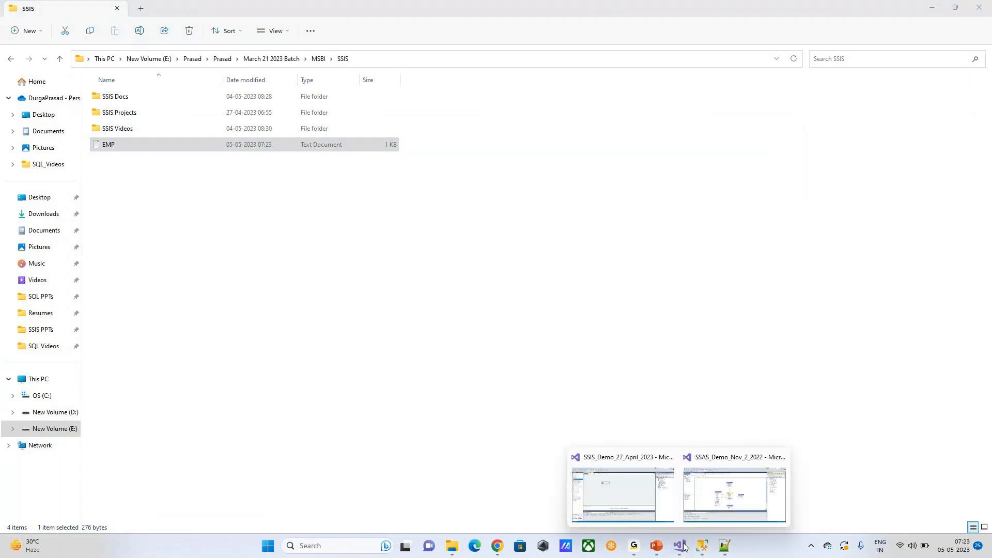
click(641, 499)
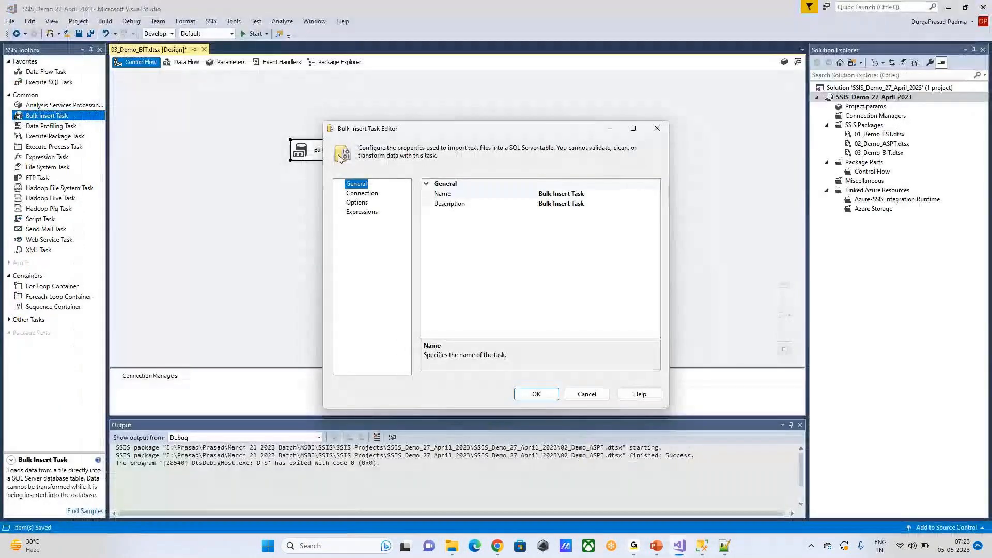
click(657, 127)
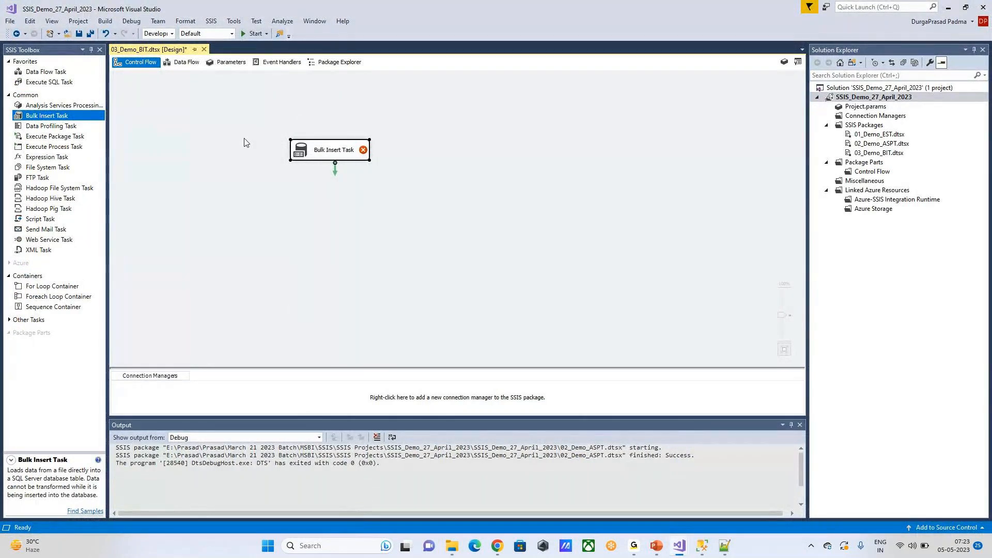
mouse_move(335, 149)
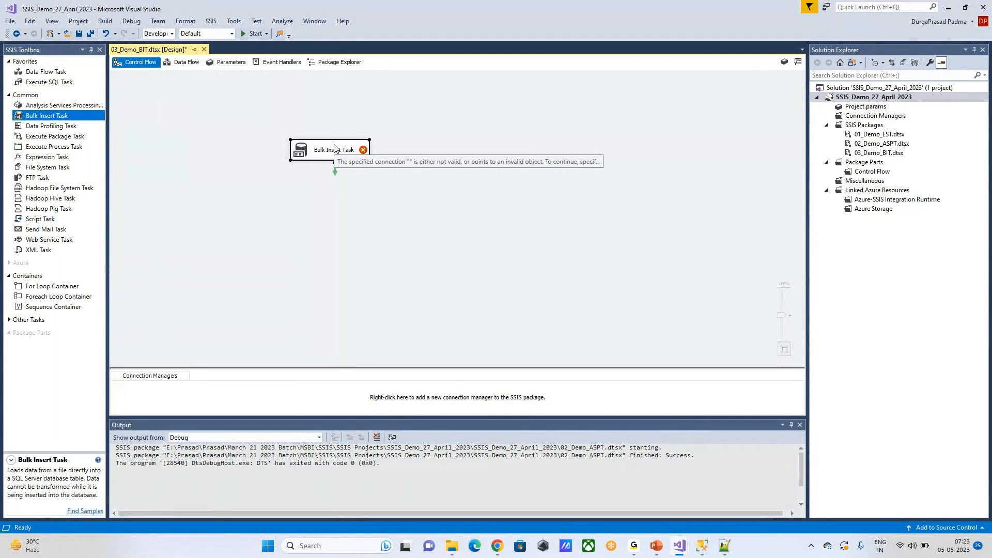
double_click(320, 153)
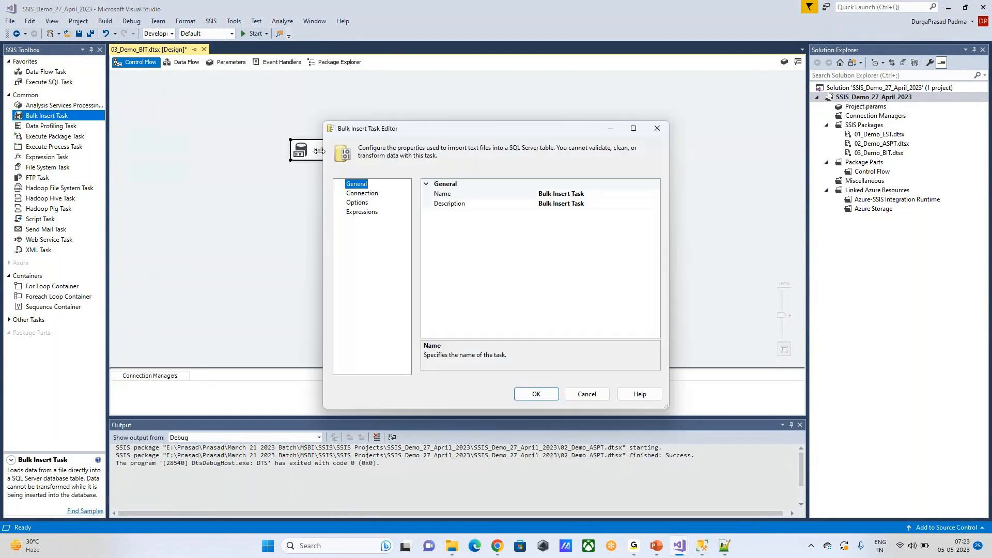
drag(457, 130, 378, 86)
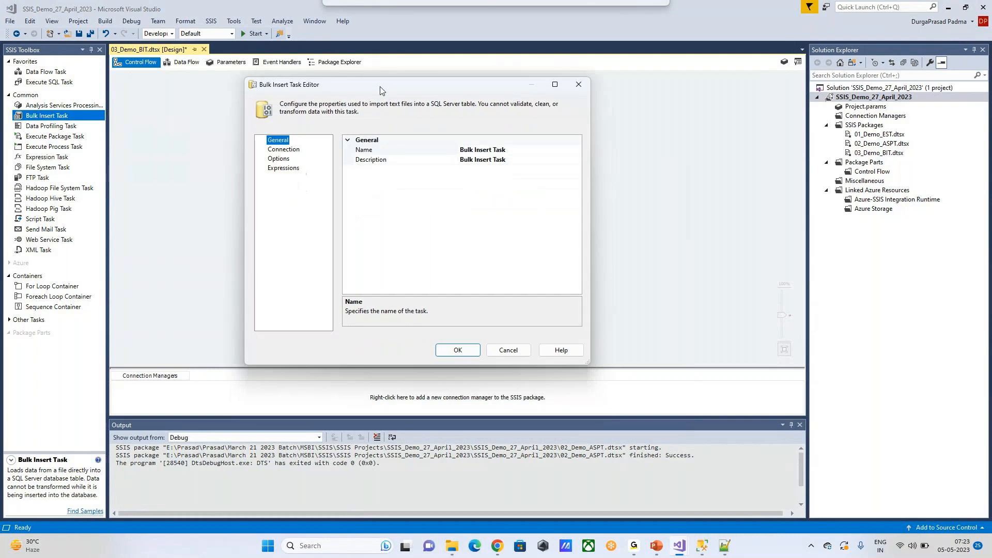
Start a new file connection for the Bulk Insert Task's source file
click(283, 150)
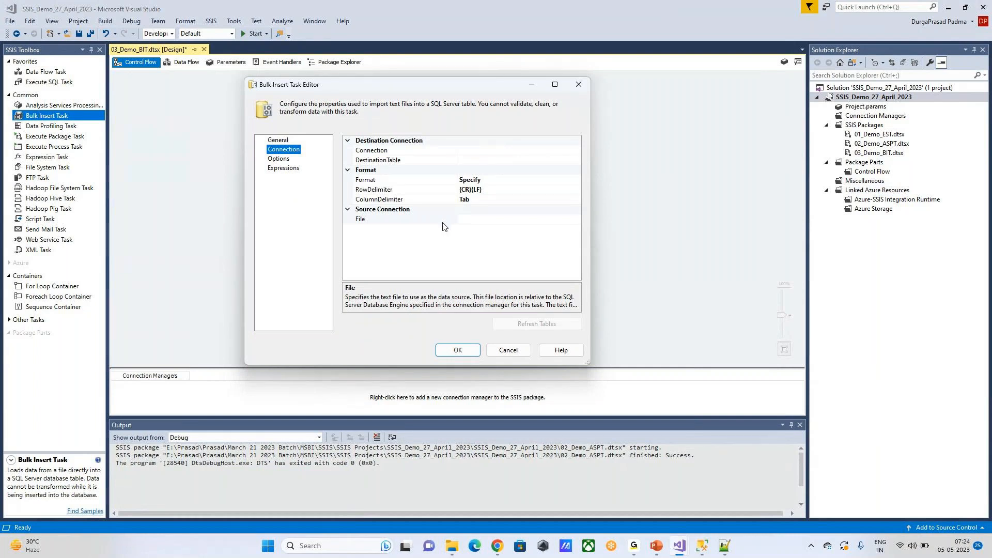
click(416, 221)
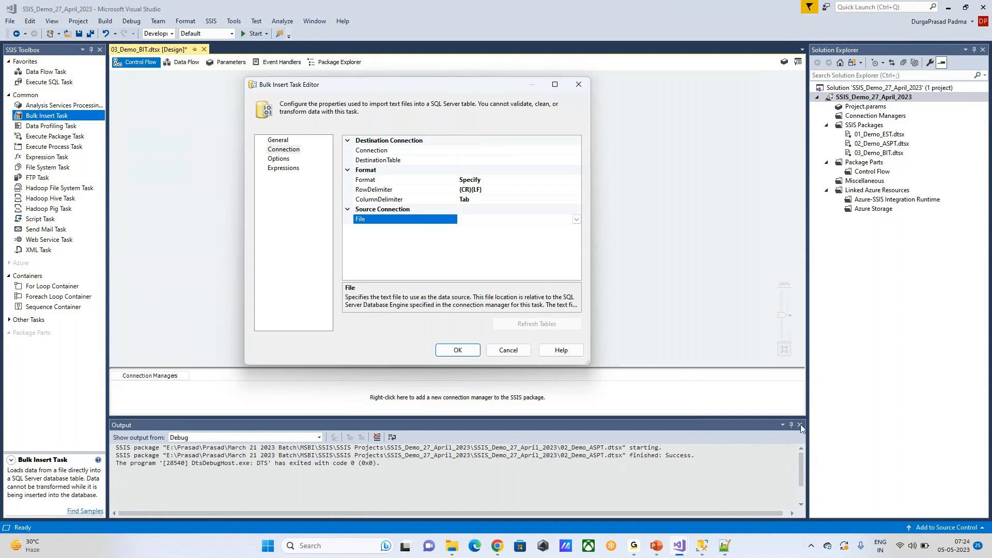
click(576, 220)
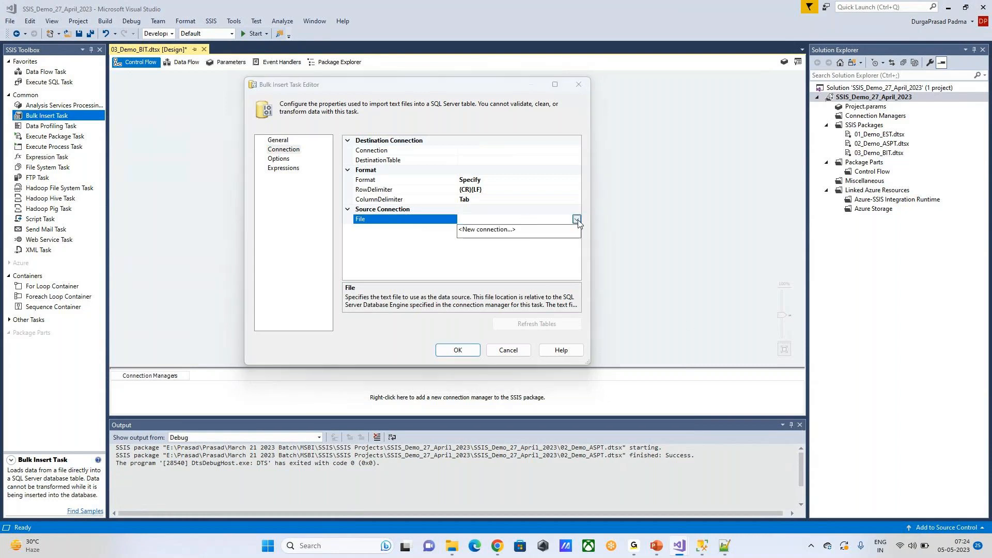
click(481, 229)
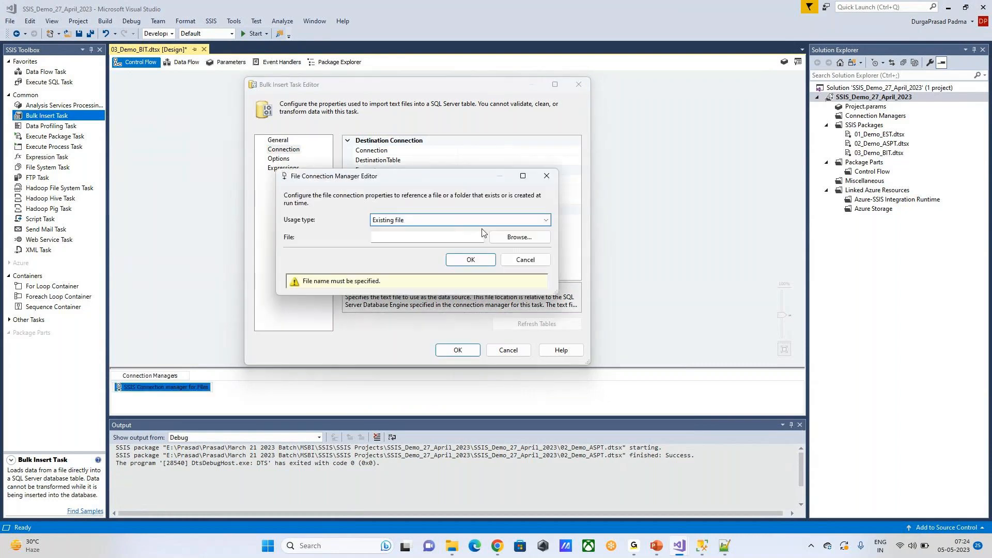
Choose the EMP text file from March 21 2023 Batch\MSBI\SSIS as the existing file and confirm the source connection
click(532, 239)
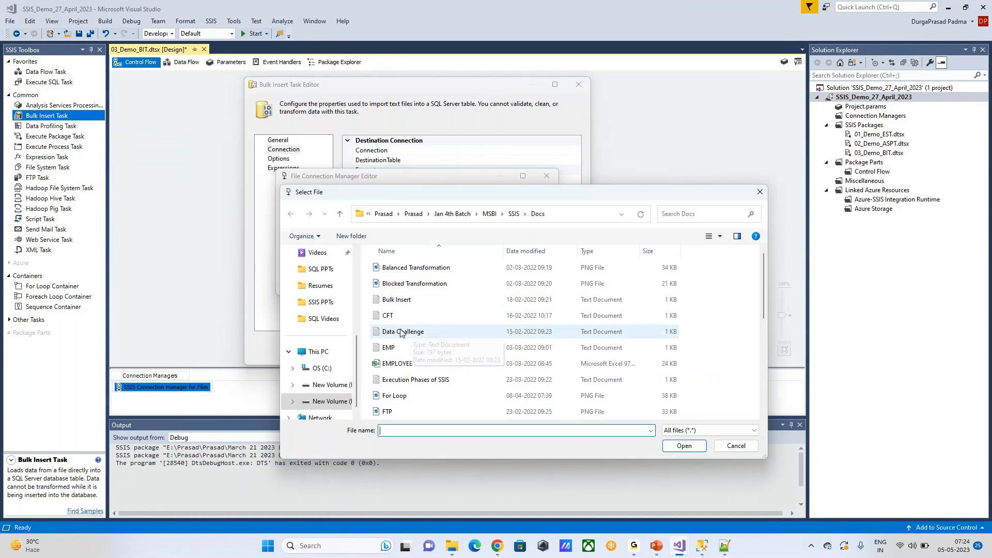
click(489, 214)
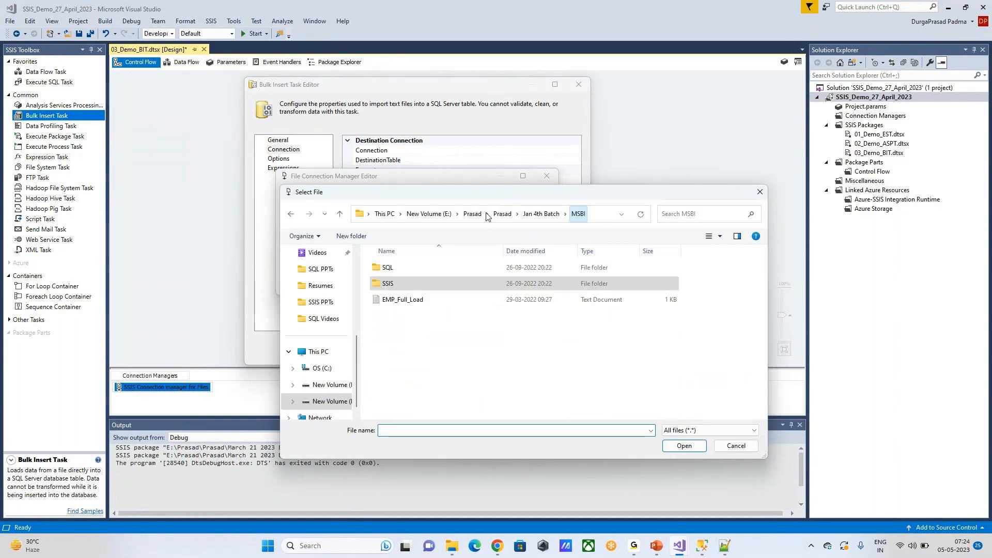
click(471, 213)
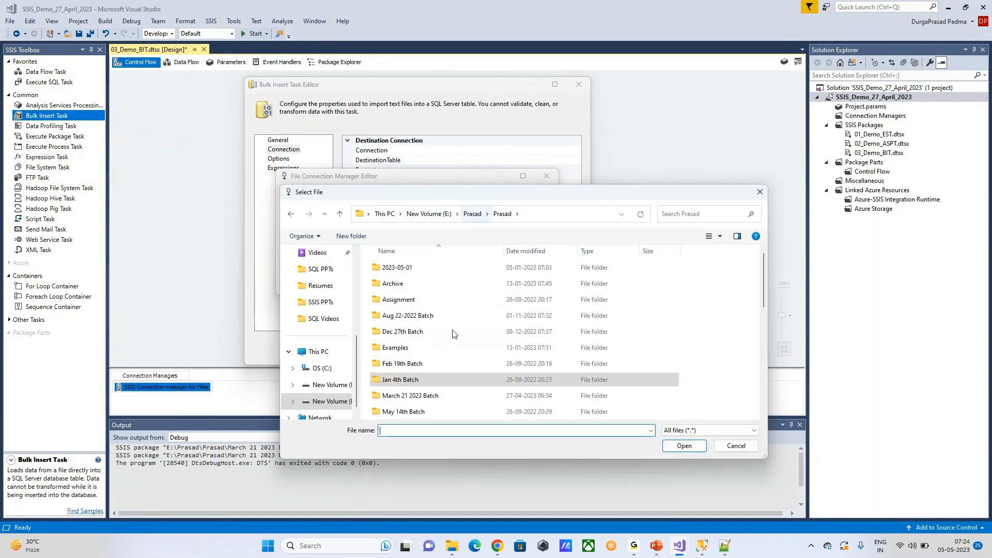
double_click(408, 396)
double_click(388, 283)
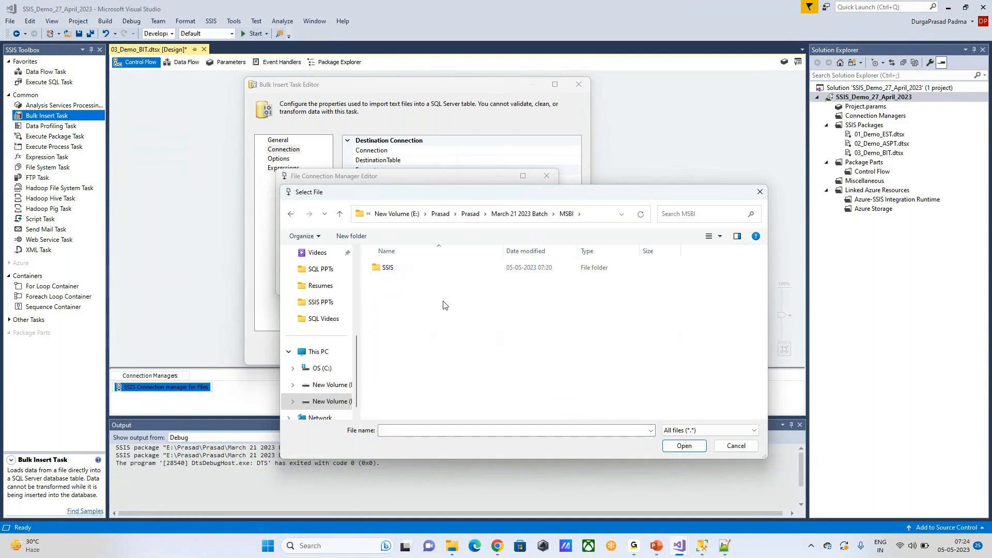
double_click(403, 270)
click(399, 316)
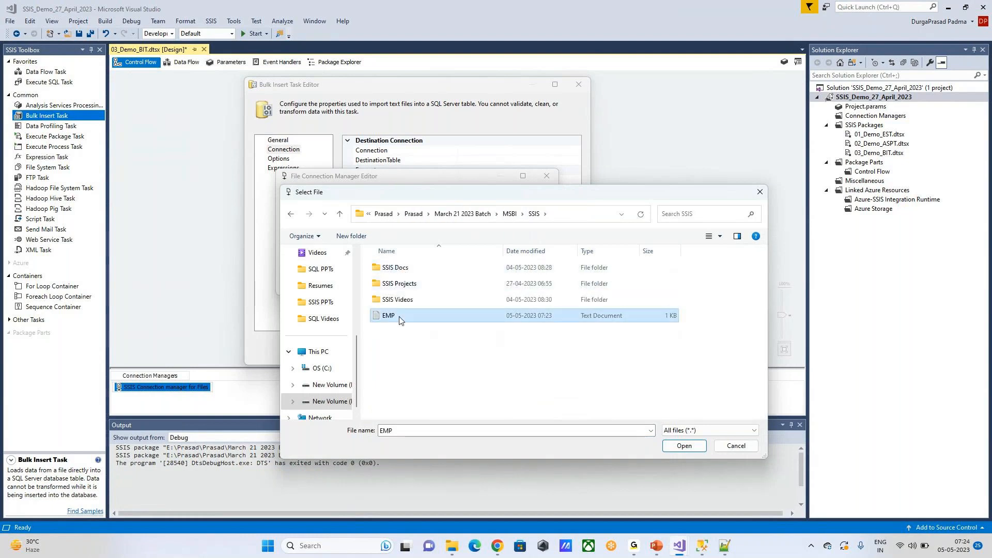
click(684, 446)
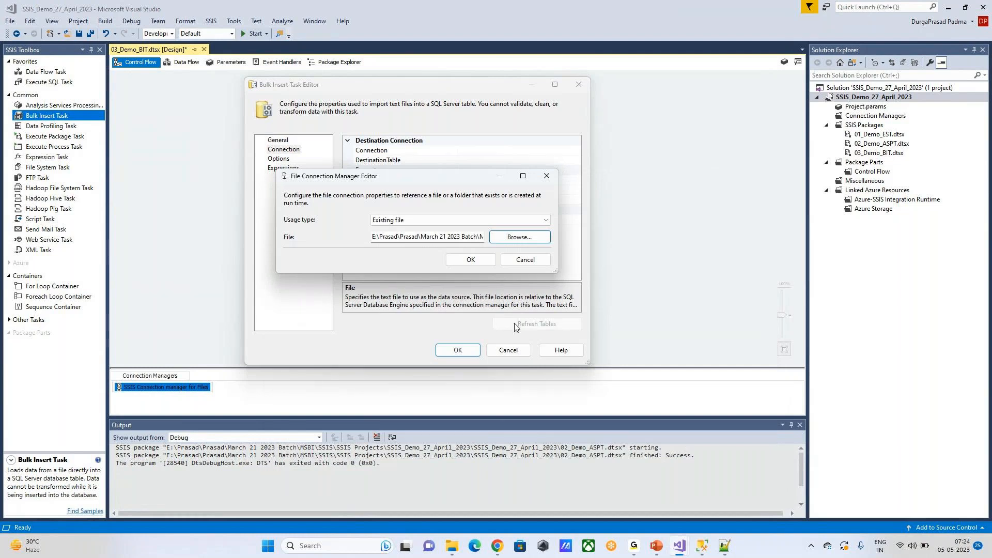
drag(403, 177, 615, 148)
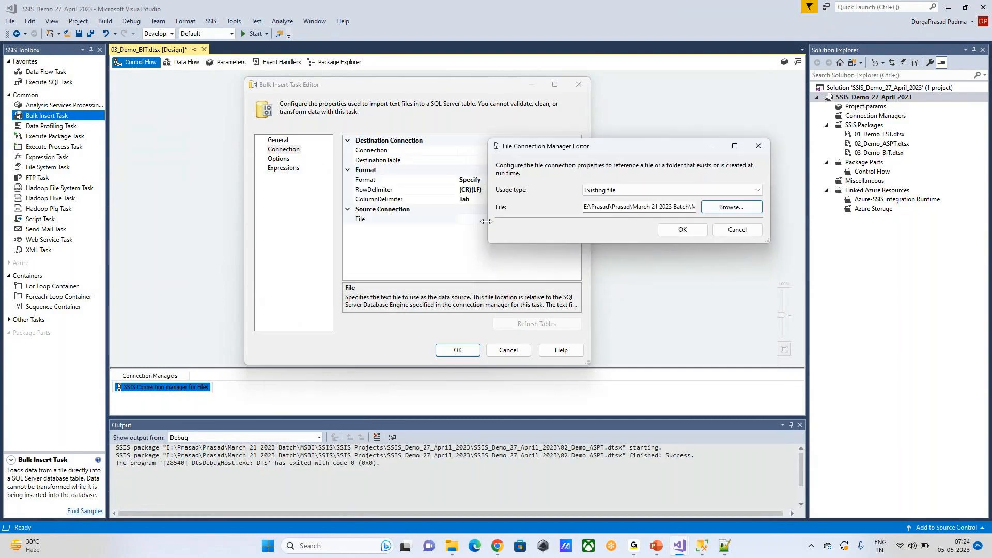
drag(633, 151, 485, 163)
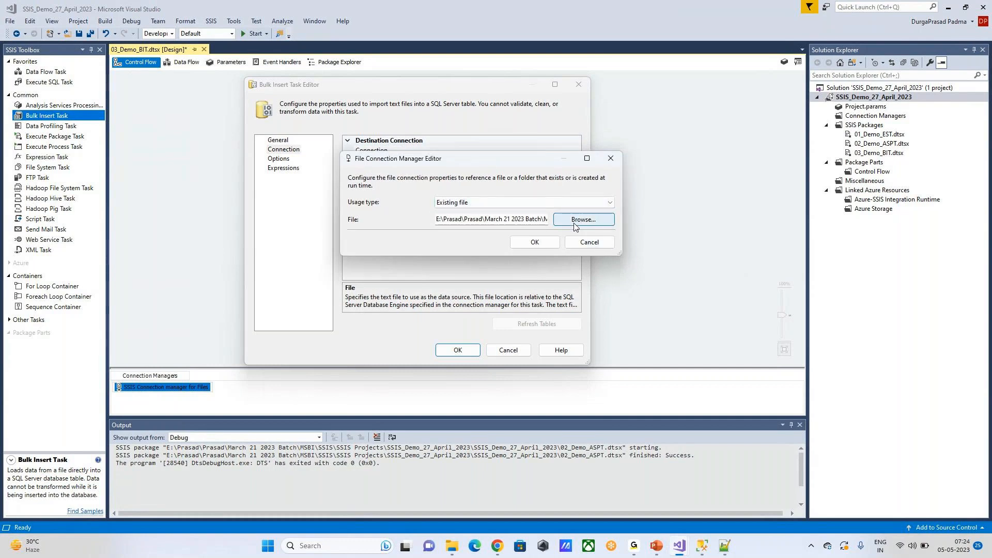
click(535, 243)
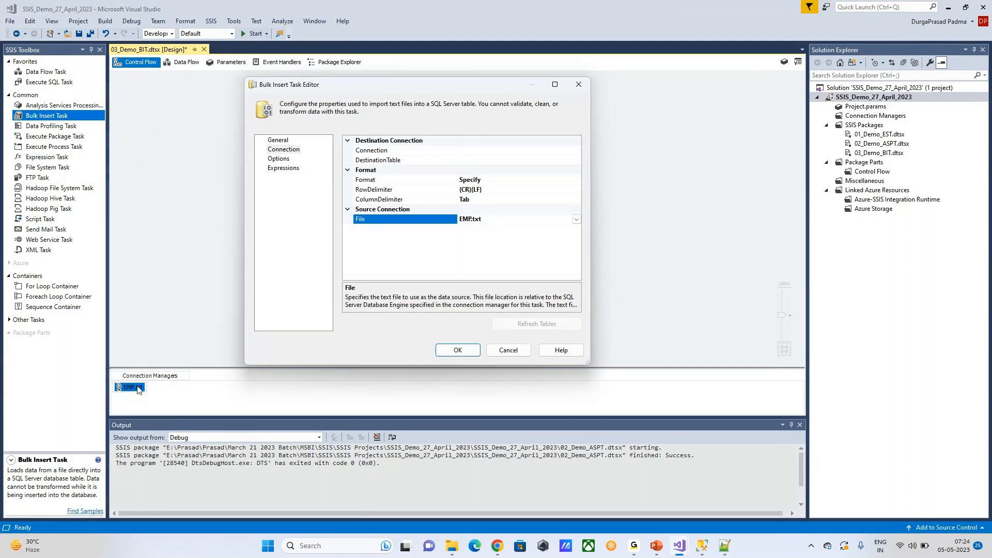
Start a new destination connection for the task, deleting the saved Company data connection before creating a new OLE DB one
click(801, 425)
click(542, 150)
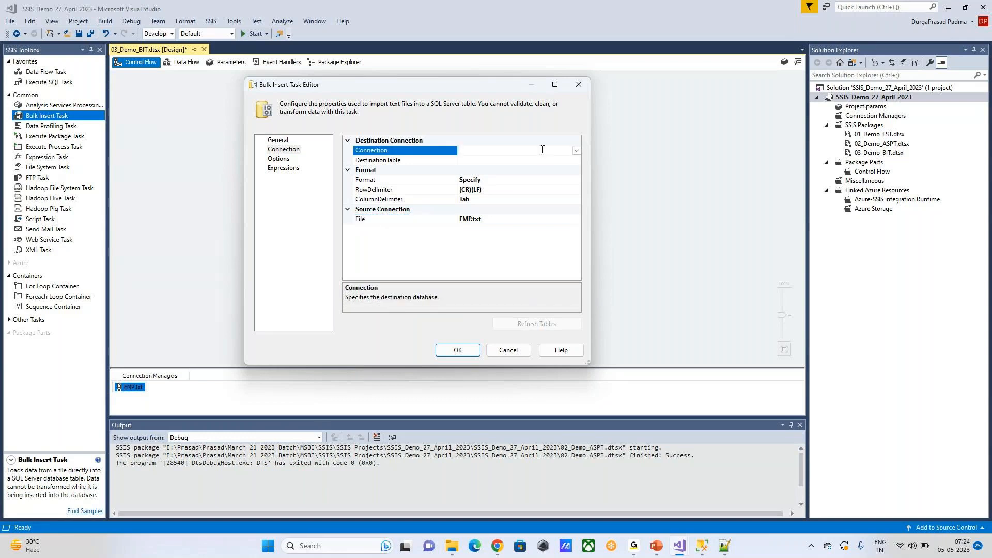
click(534, 220)
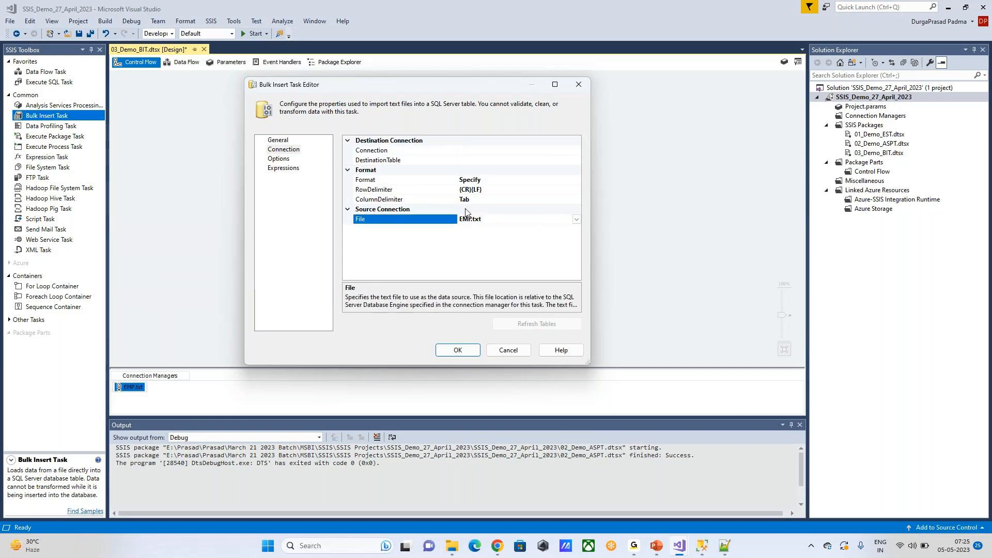
click(484, 151)
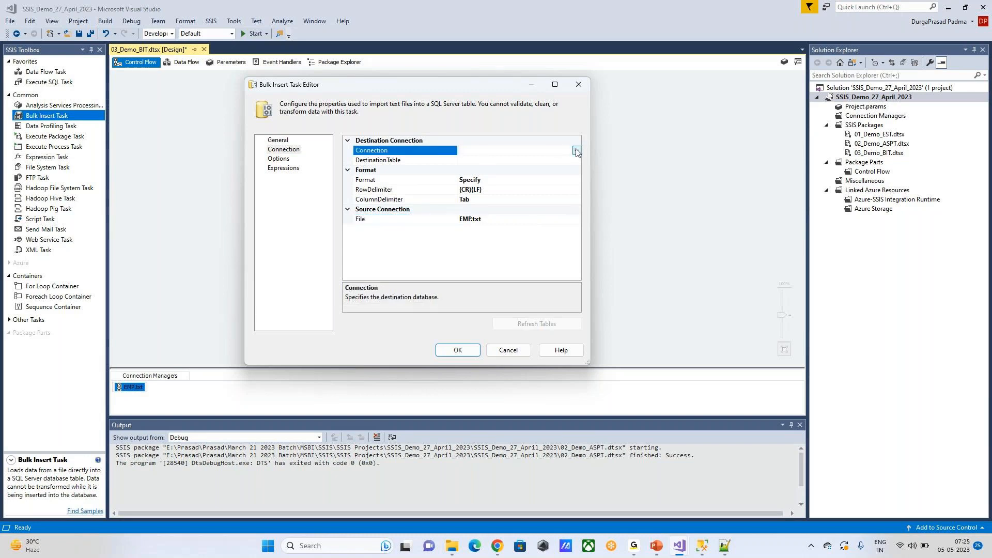
click(577, 151)
click(492, 162)
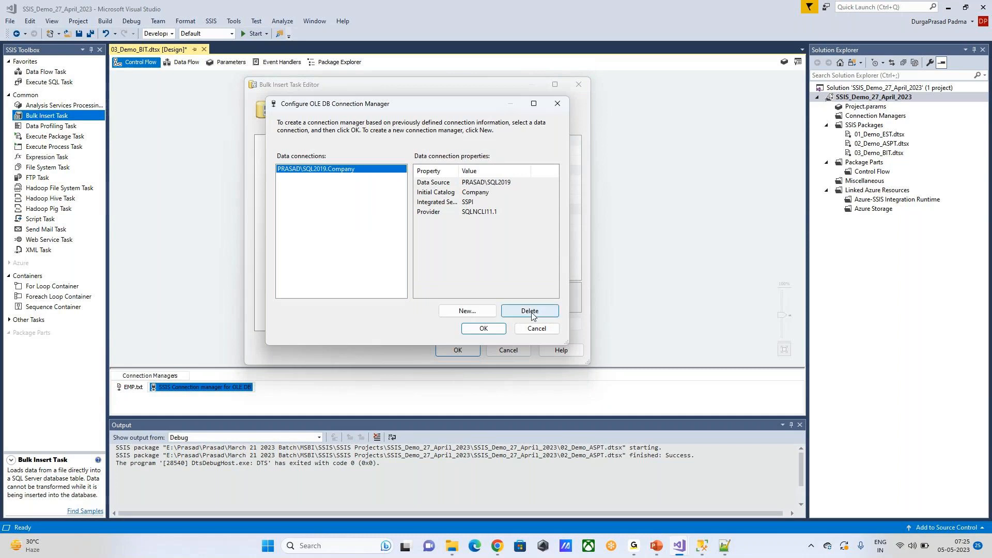
click(530, 312)
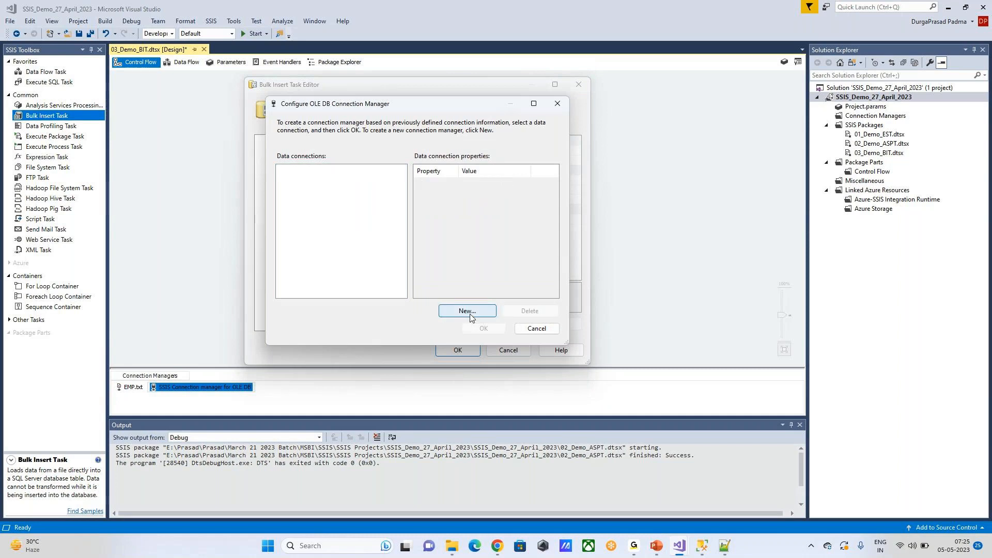
click(467, 311)
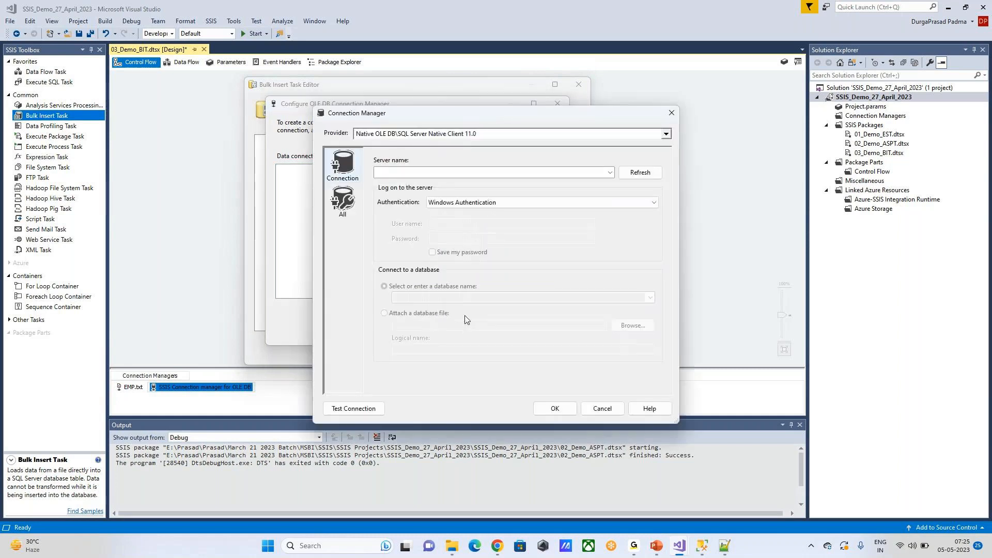
Point the OLE DB connection to the SQL2019 server instance and the Stage_Company database
click(610, 173)
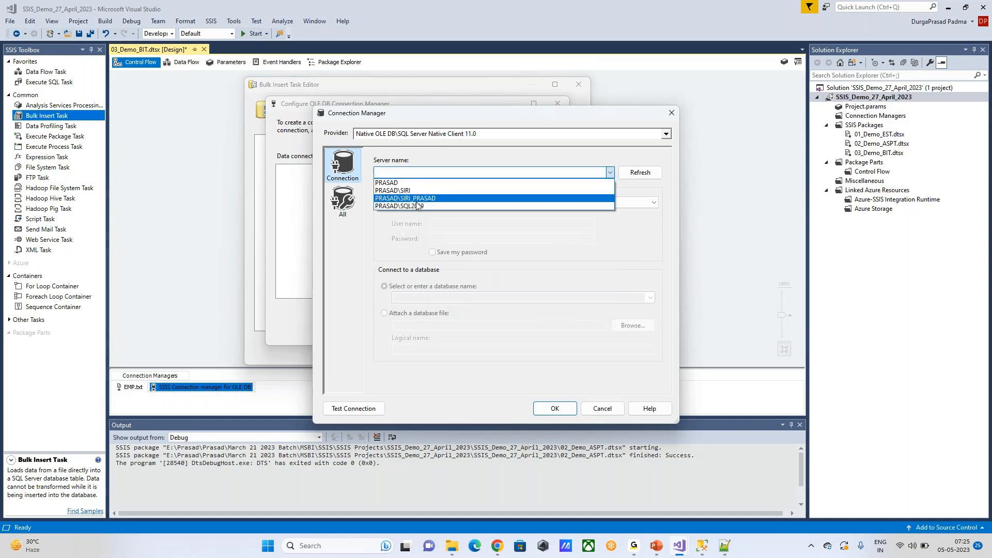
click(437, 206)
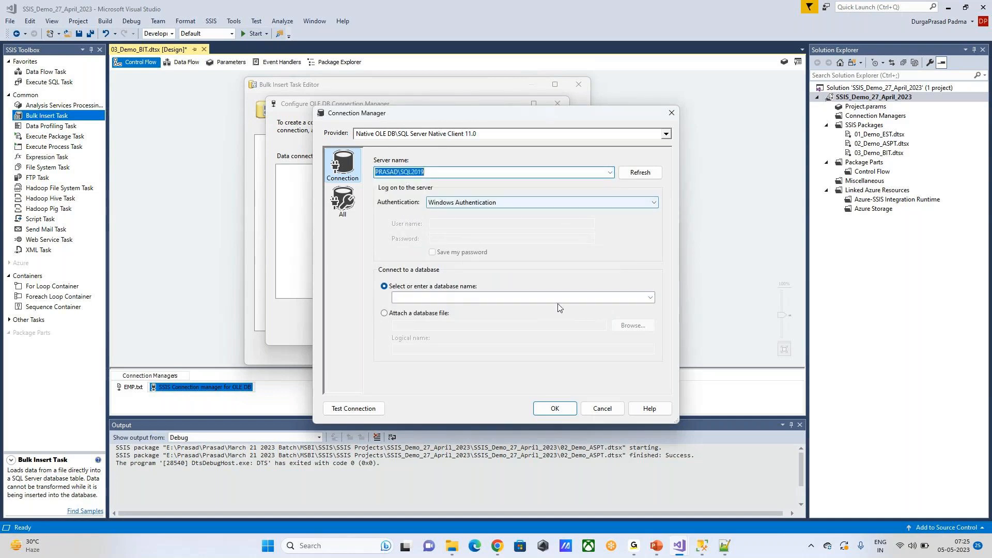
click(652, 298)
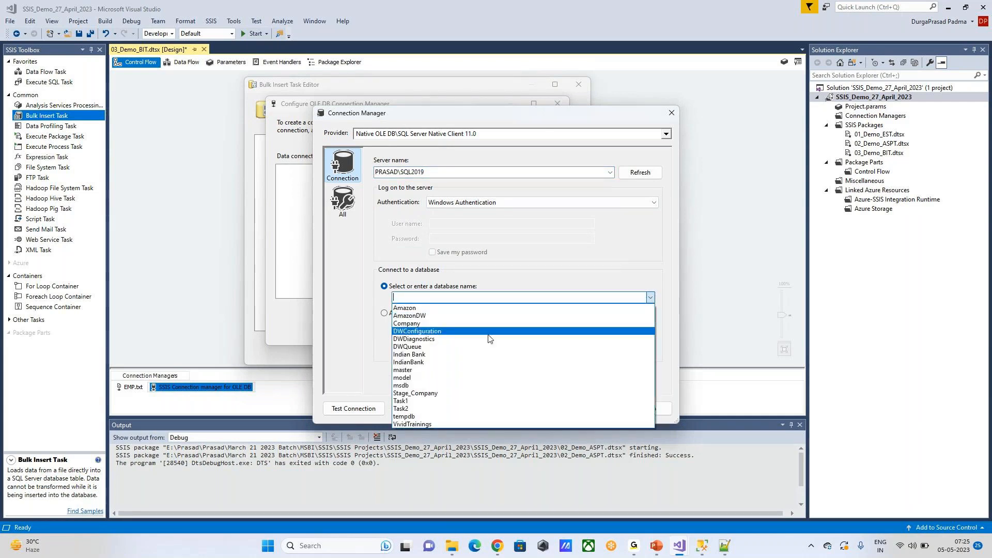
click(445, 393)
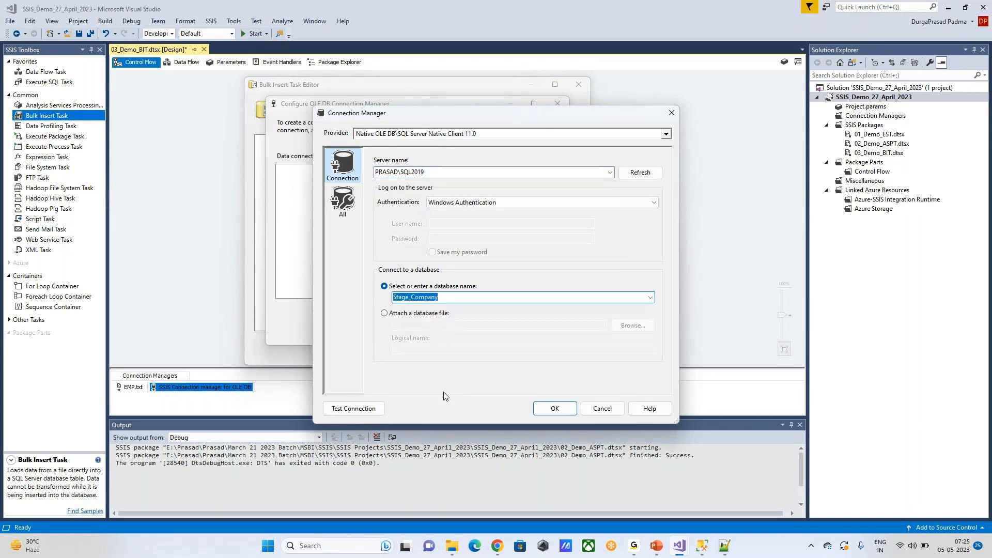
Test the Stage_Company connection and accept it as the task's destination connection
click(354, 408)
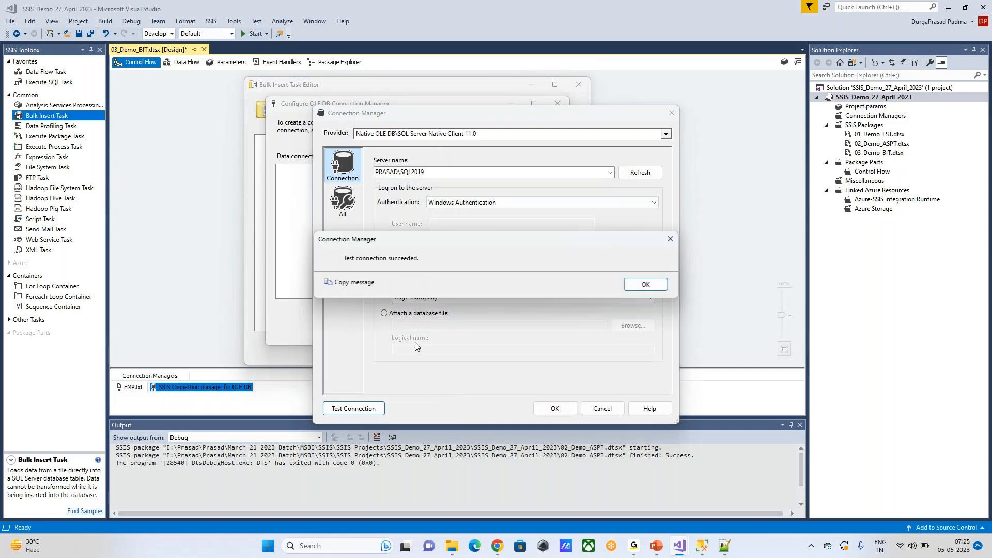
click(645, 285)
click(554, 408)
click(483, 329)
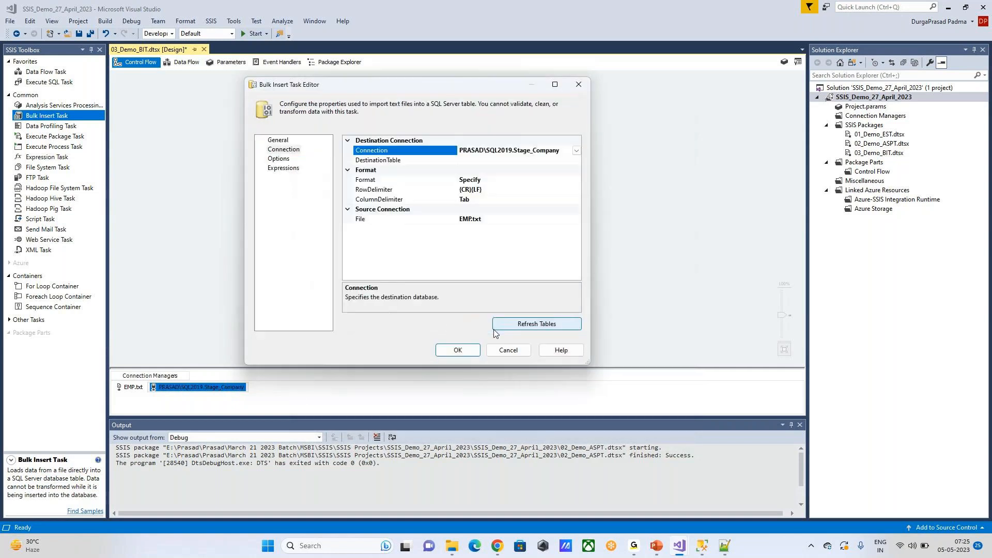
Set the bulk insert's destination table to [dbo].[EMP]
click(477, 160)
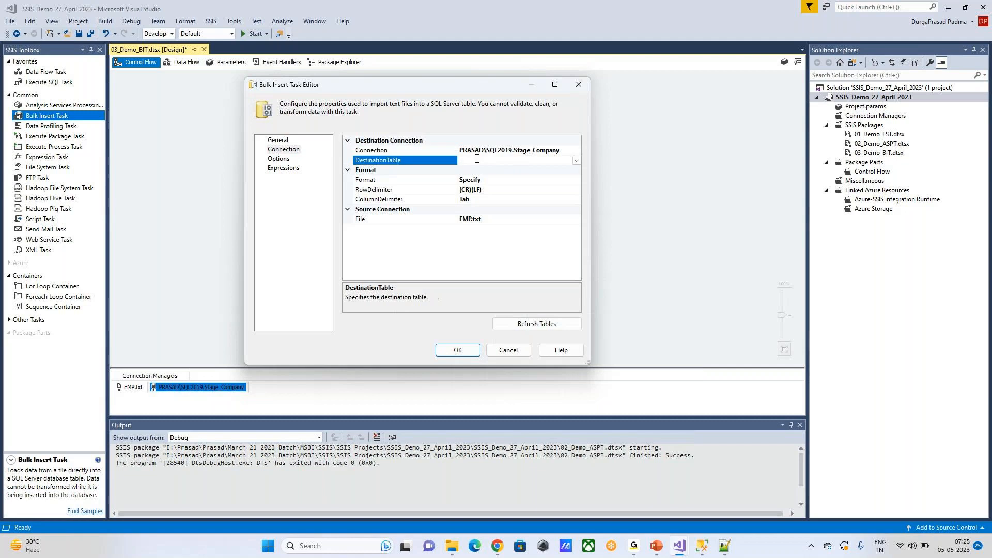
click(576, 162)
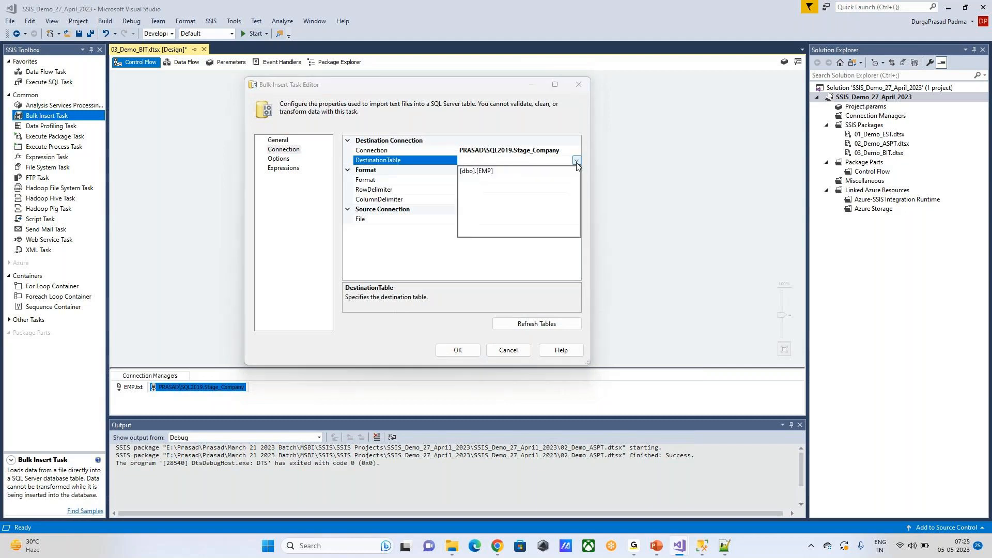
click(473, 171)
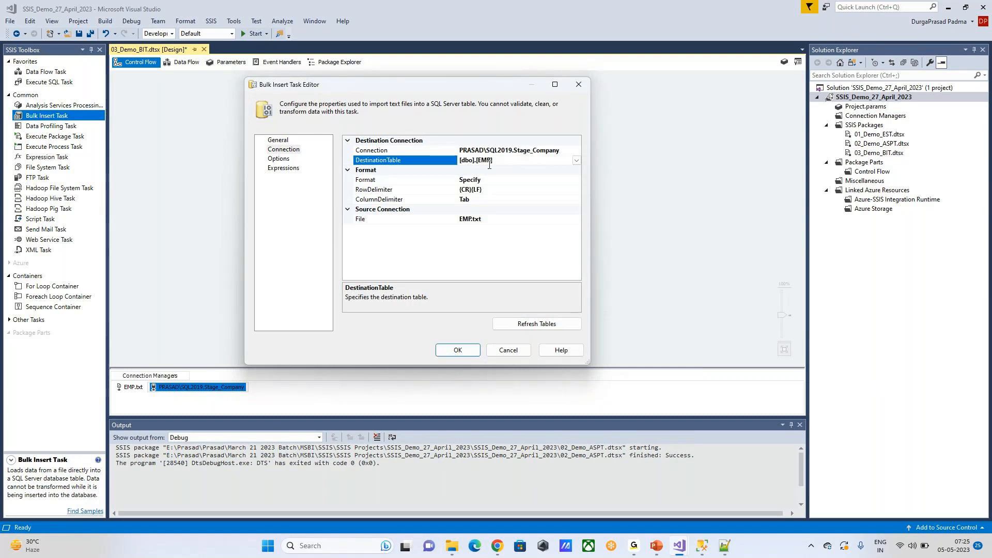
Open the EMP text file from the SSIS folder and examine its header row and the separators between columns
click(454, 545)
double_click(203, 147)
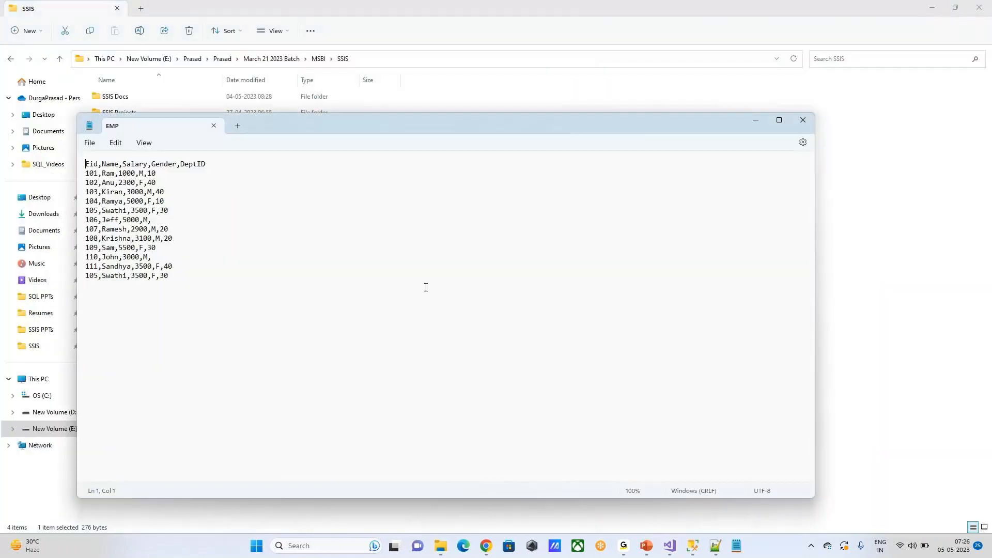
click(99, 164)
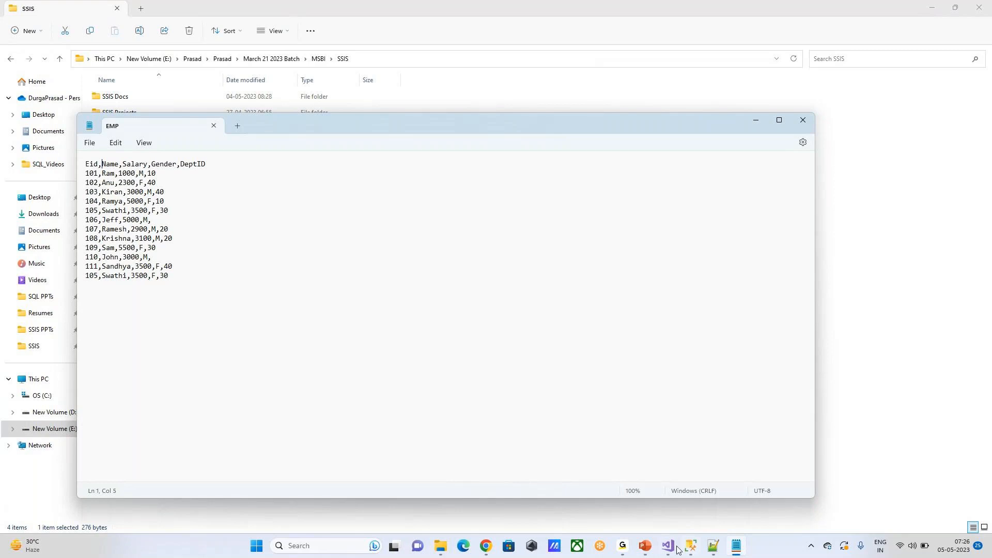
mouse_move(673, 547)
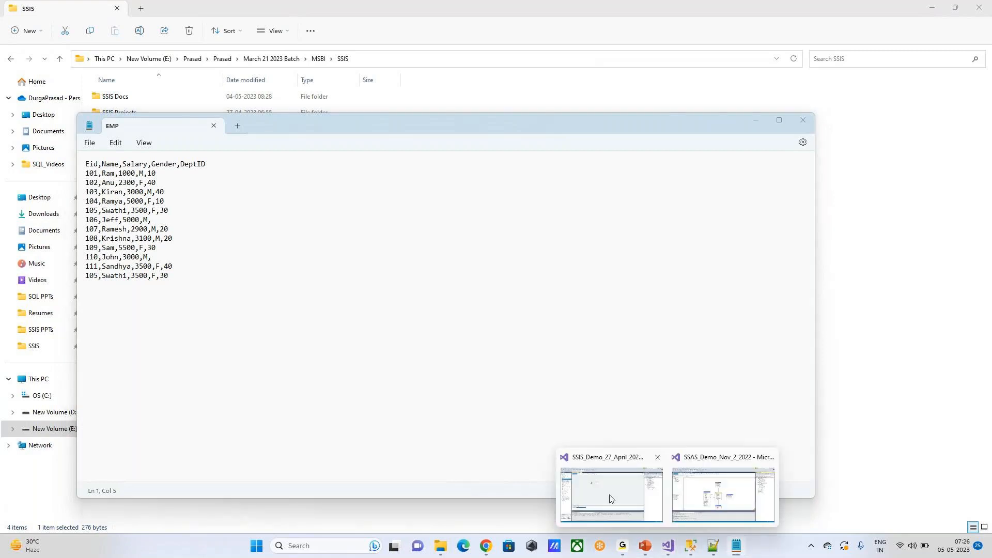
click(641, 506)
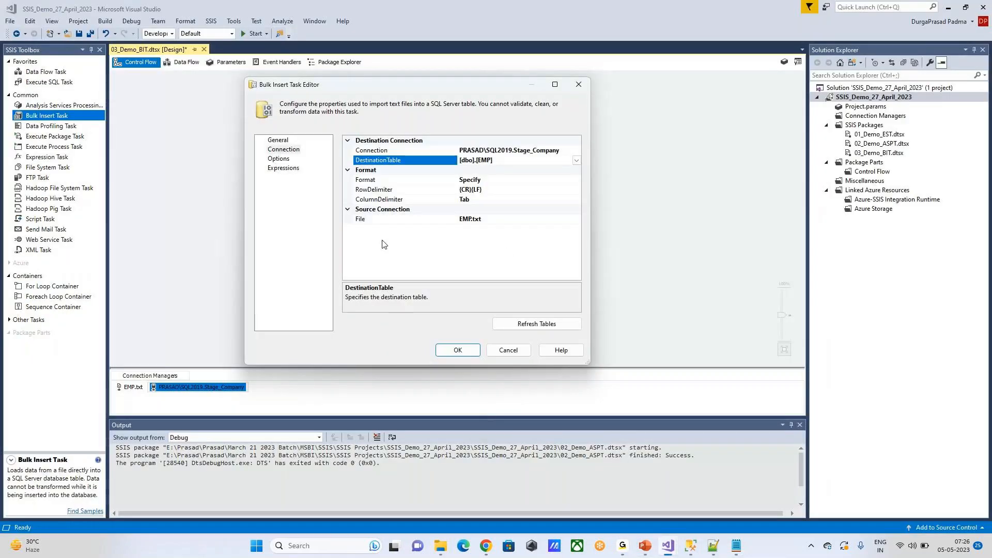
Check the format and delimiter settings against the EMP text file and set the column delimiter to Comma (,)
click(493, 180)
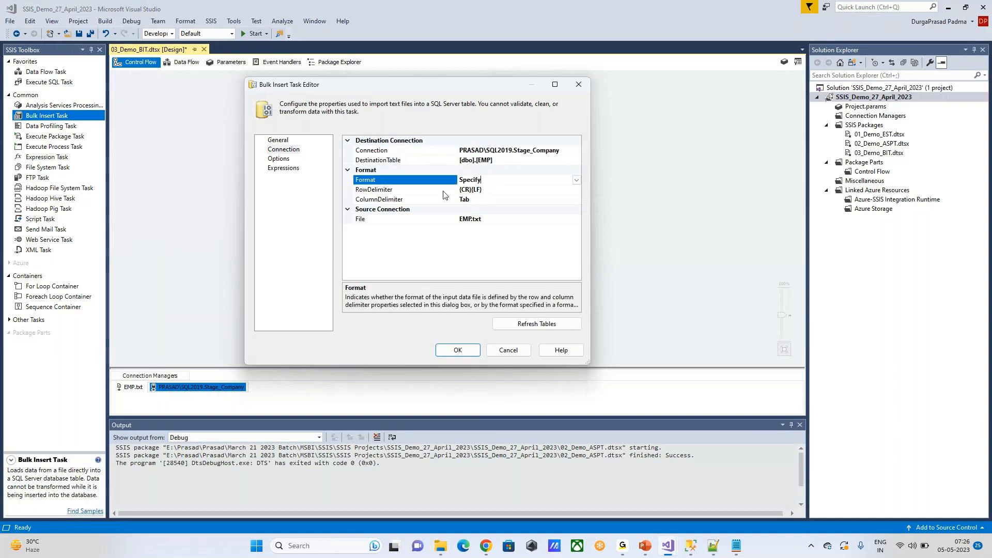
click(512, 190)
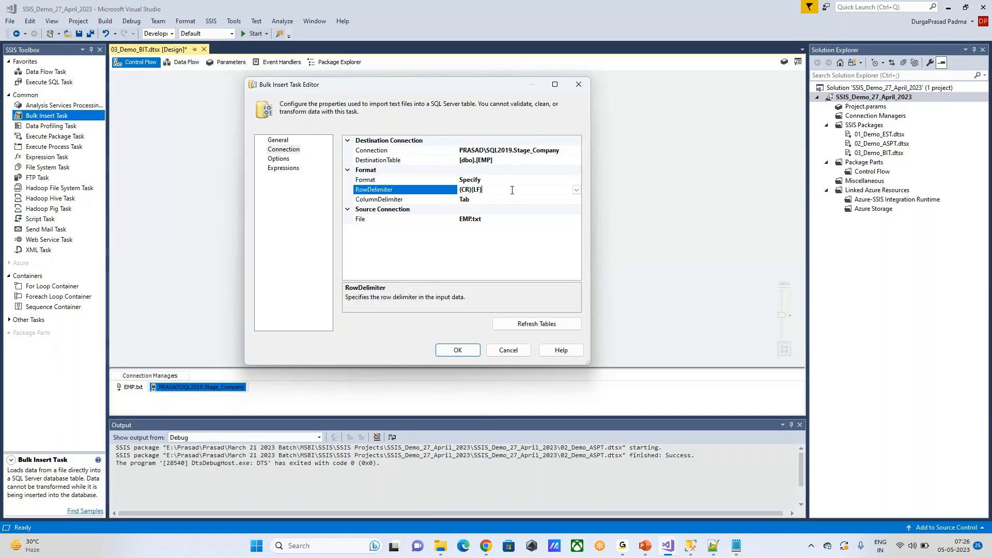
click(465, 202)
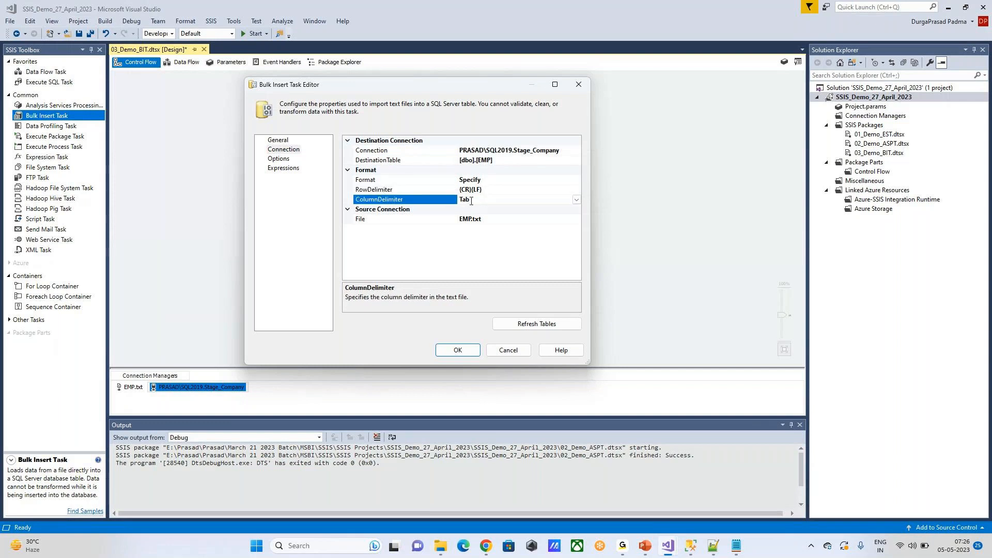
click(737, 546)
click(103, 221)
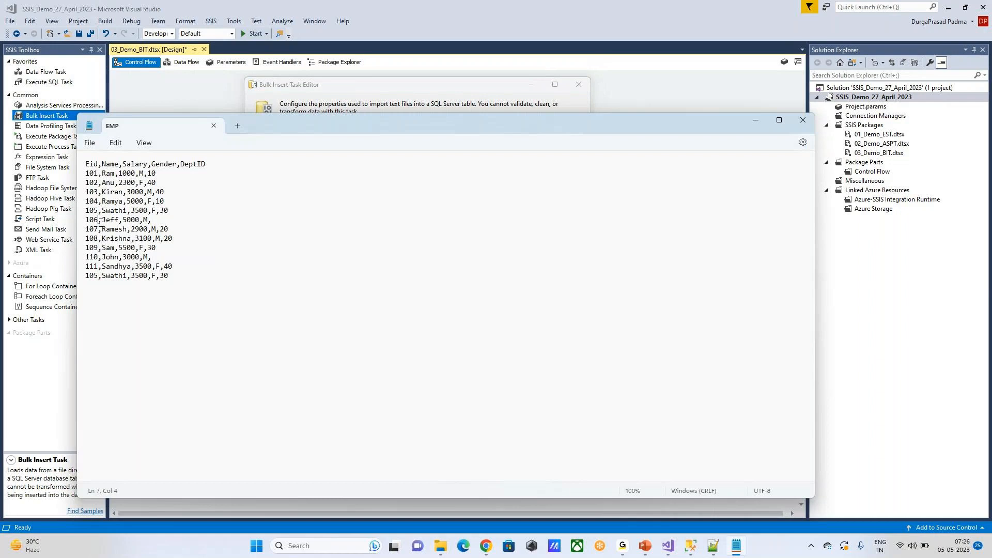
click(315, 222)
mouse_move(692, 552)
click(621, 495)
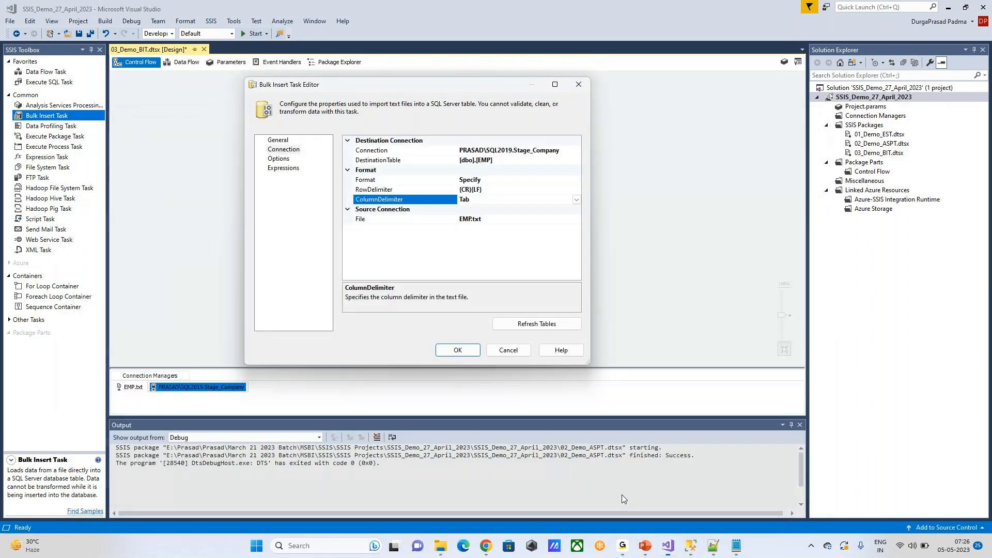
click(576, 199)
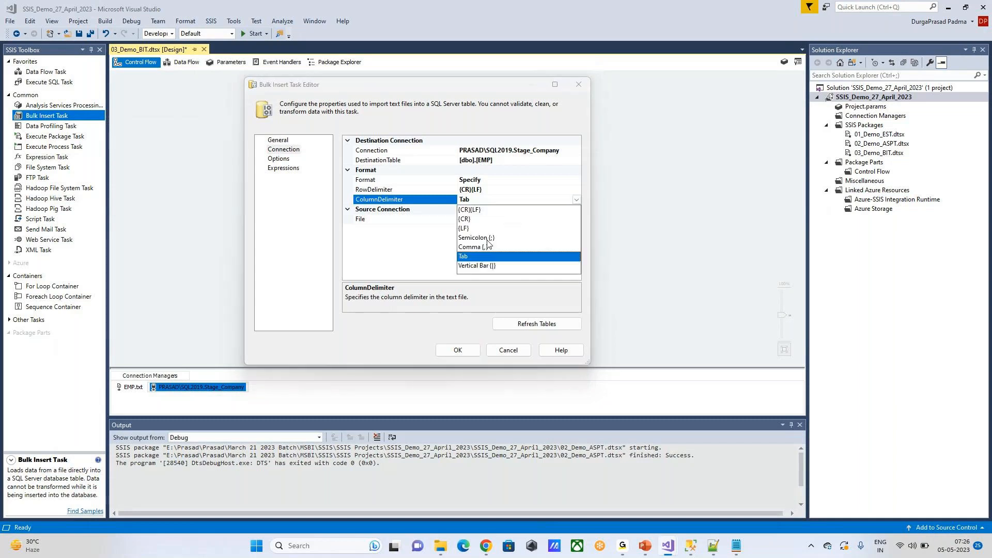
click(486, 247)
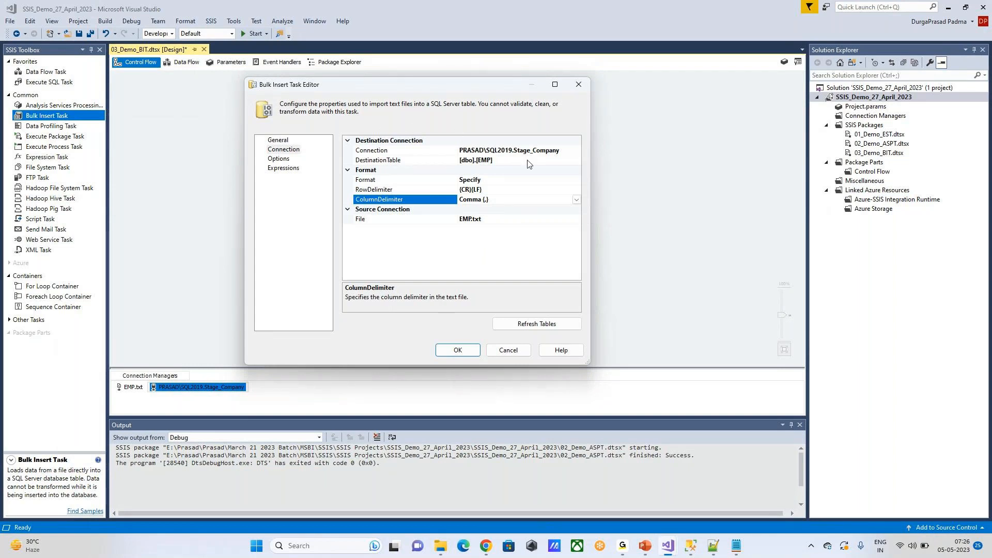
Set the batch size to 5000 in the Bulk Insert Task's advanced options
click(282, 160)
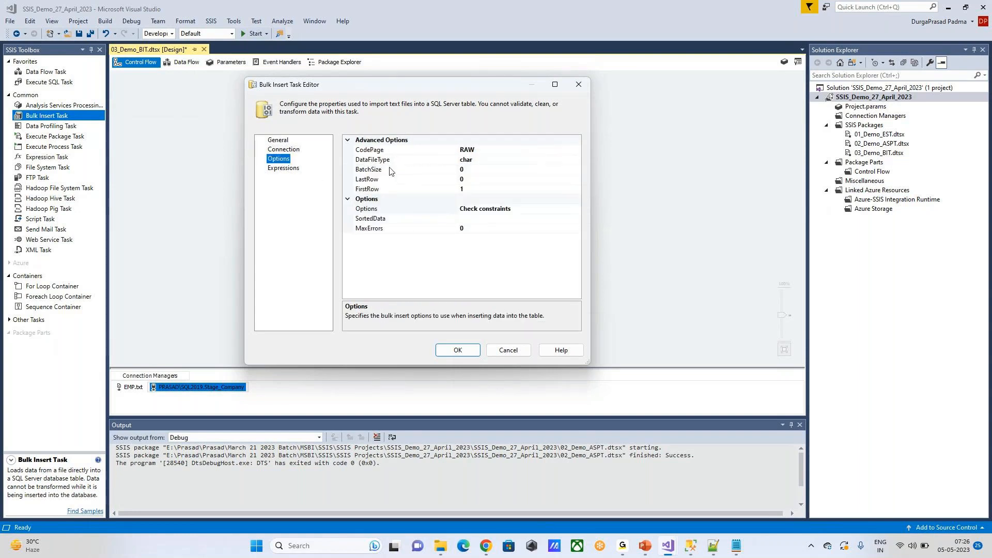
click(491, 170)
double_click(524, 171)
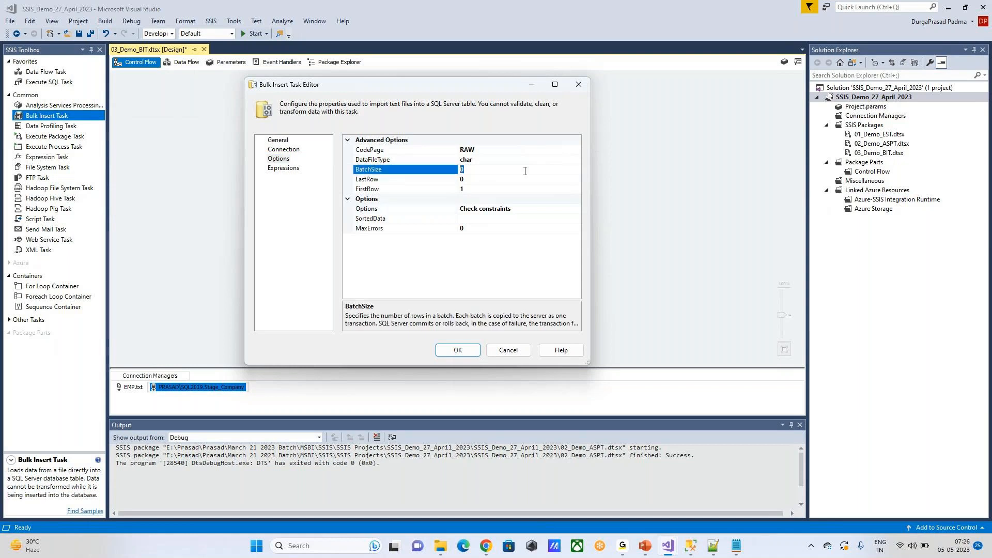
text(5000)
click(487, 179)
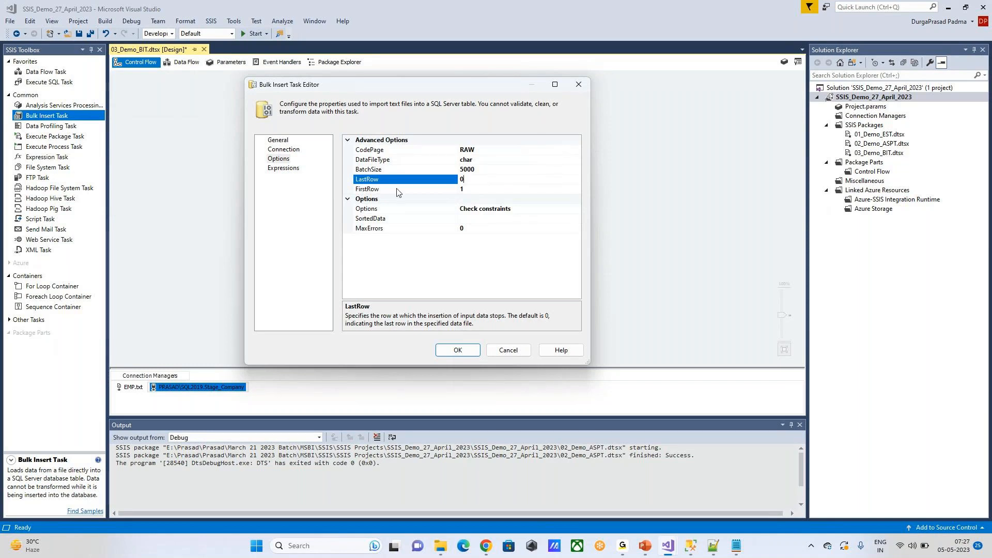
Check the header line in the EMP text file and set the task's FirstRow to 2
click(468, 189)
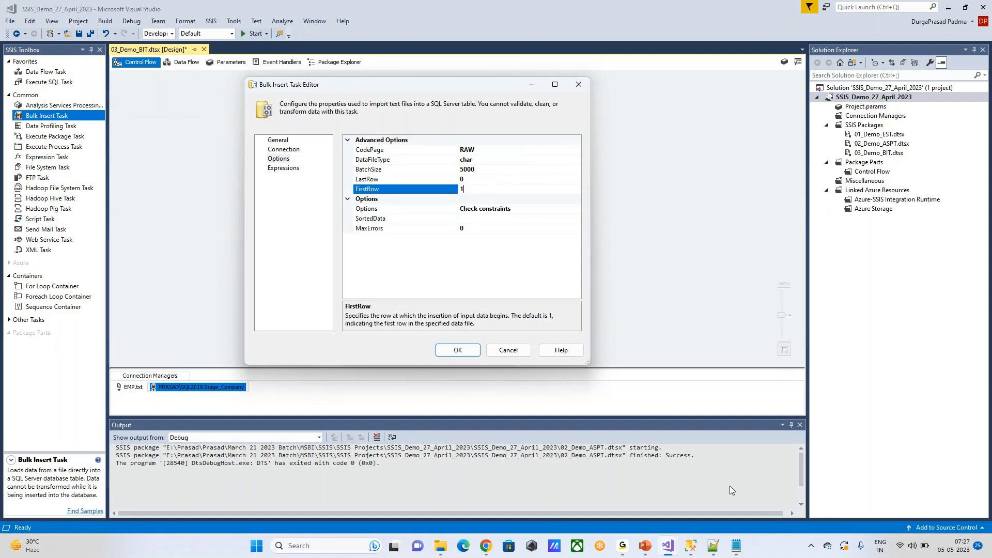
click(737, 545)
key(shift+End)
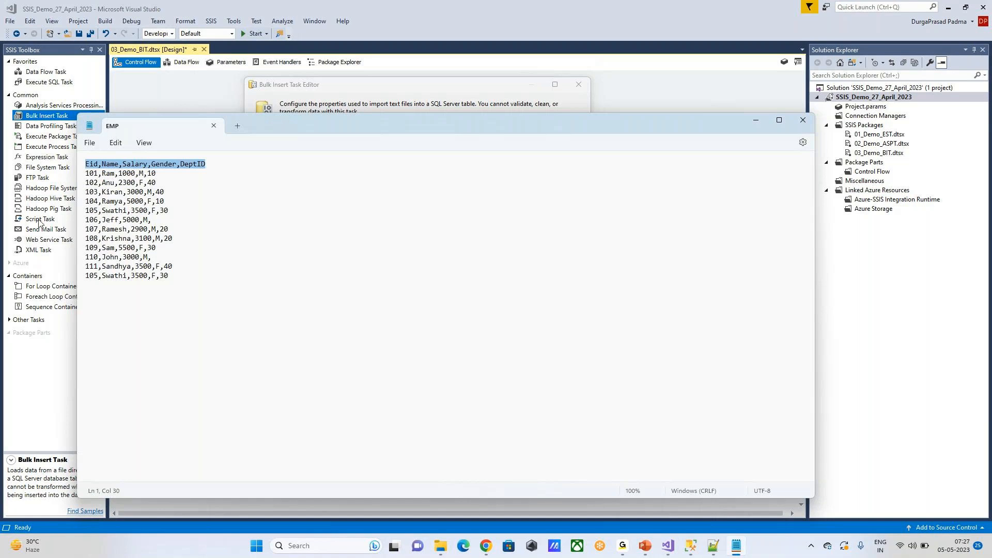
click(434, 92)
key(BackSpace)
text(2)
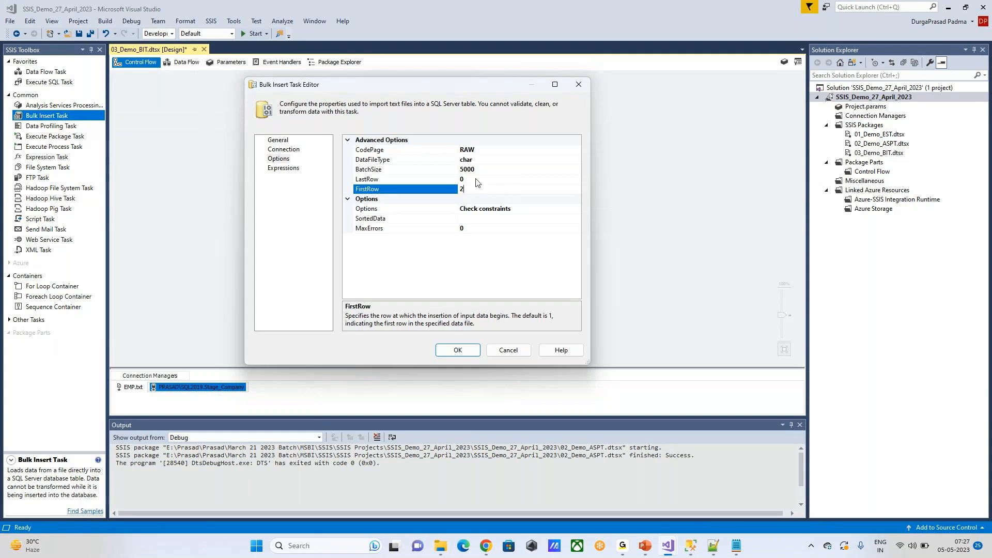
Try 5 as the task's LastRow value, and return it to 0
click(491, 182)
text(5)
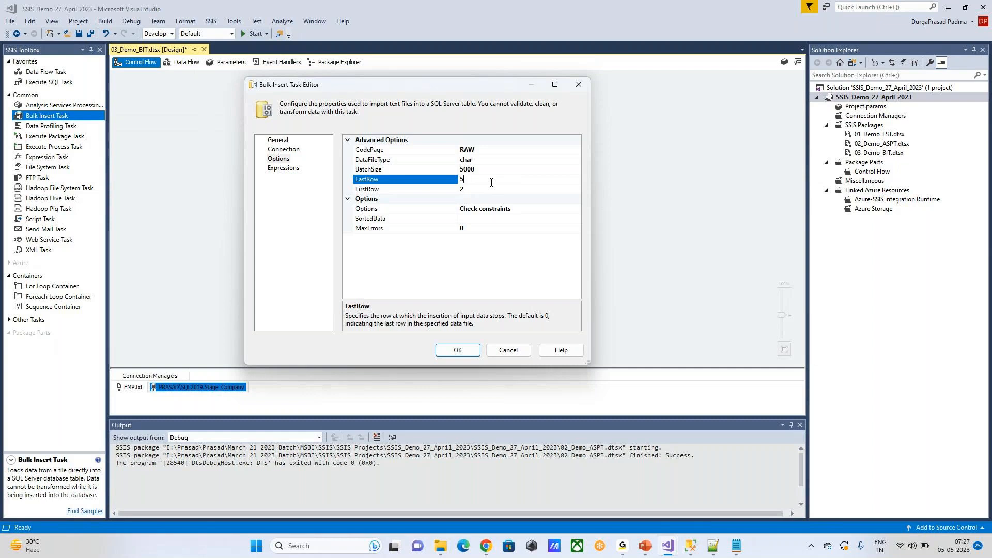
key(BackSpace)
text(0)
Review the EMP text file's rows against the LastRow and FirstRow settings and accept the Bulk Insert Task configuration
click(736, 546)
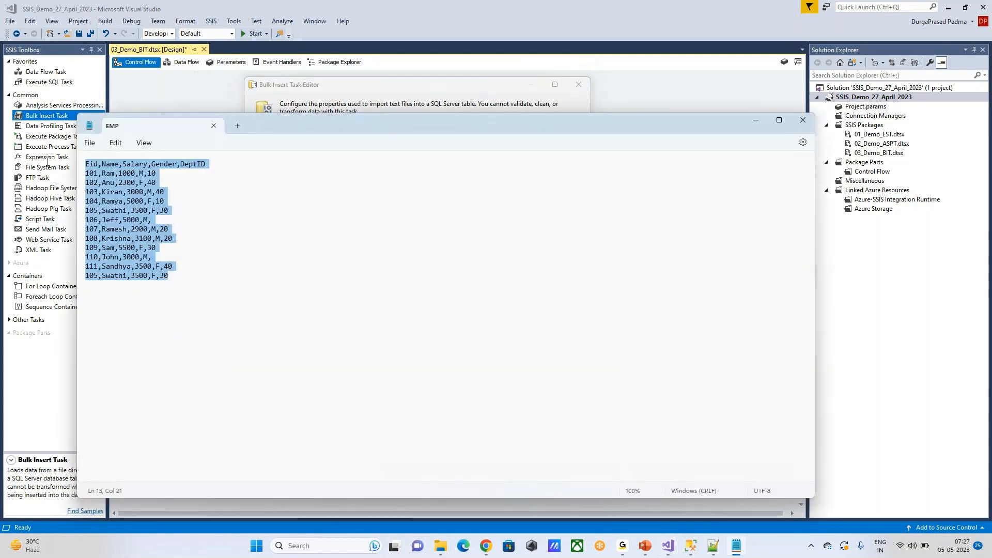
click(327, 256)
click(413, 91)
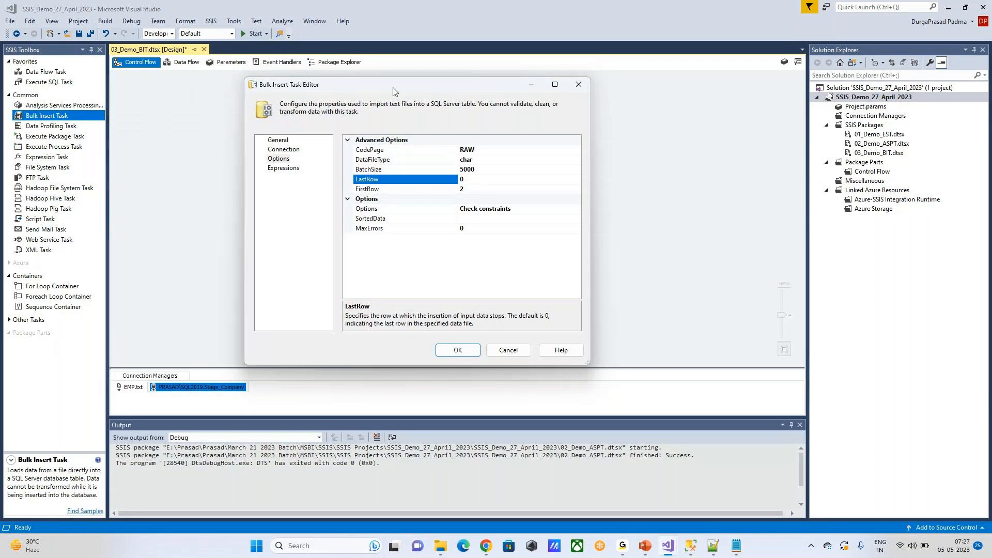
click(472, 178)
click(434, 176)
click(482, 190)
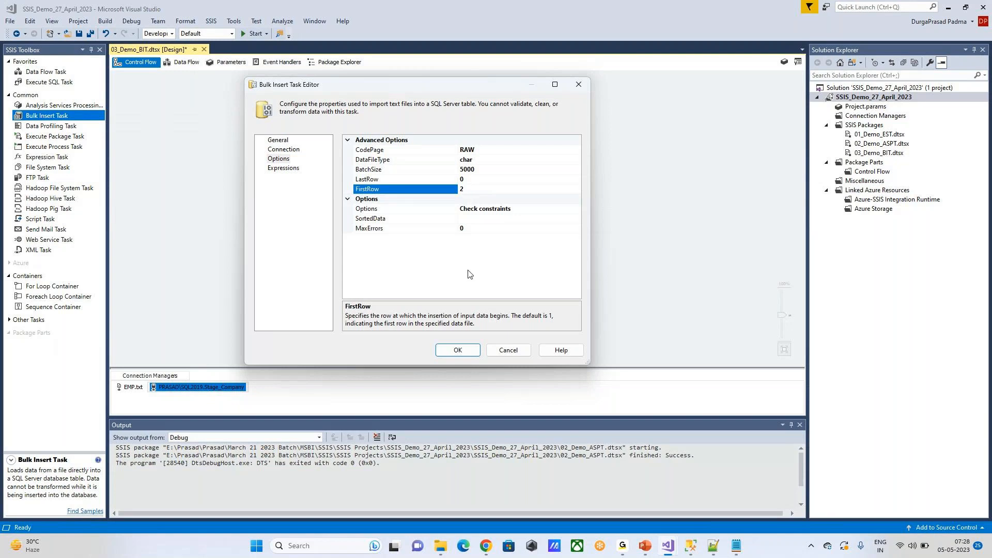
click(459, 351)
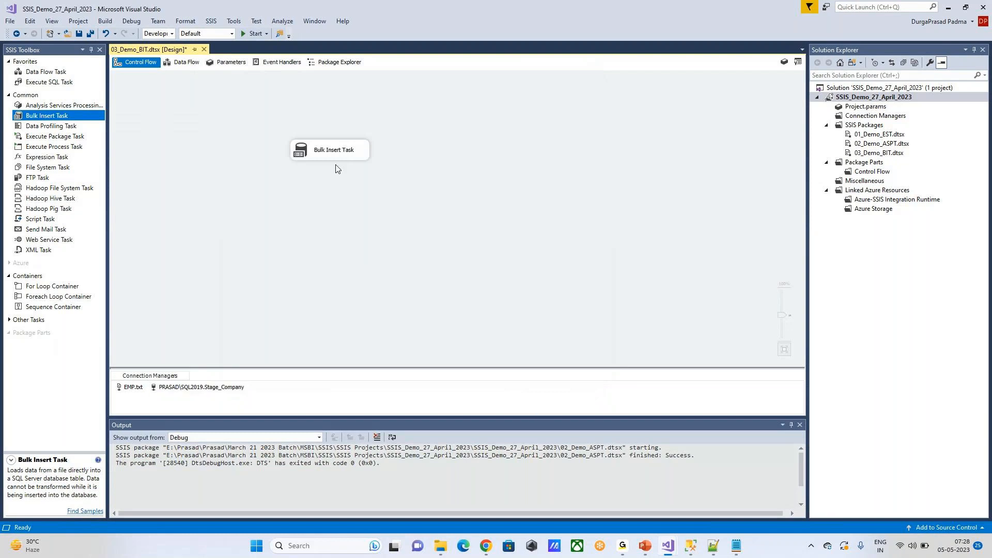
Close the build output area, enlarge the connection managers area and rename the EMP.txt connection to Source_Emp
click(799, 425)
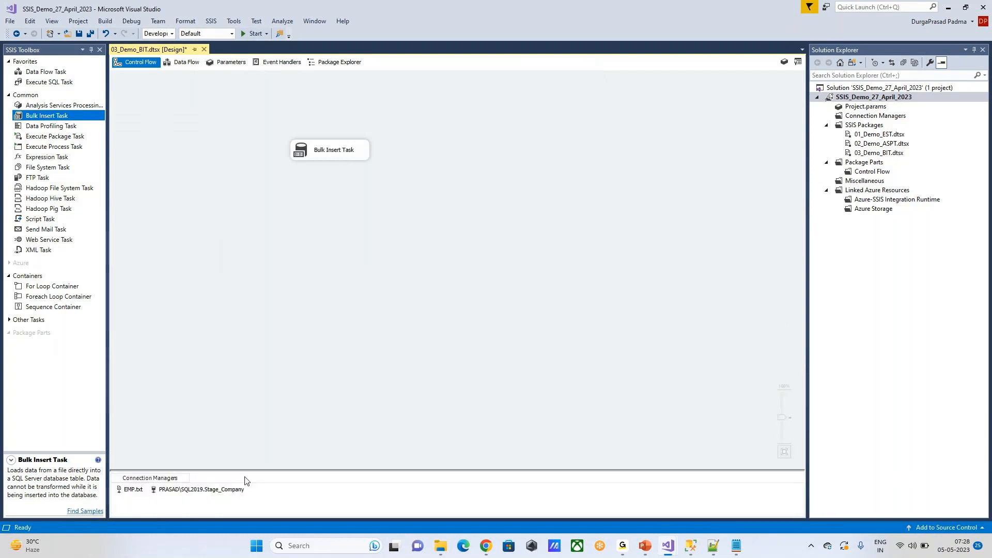
drag(259, 469, 258, 408)
click(136, 426)
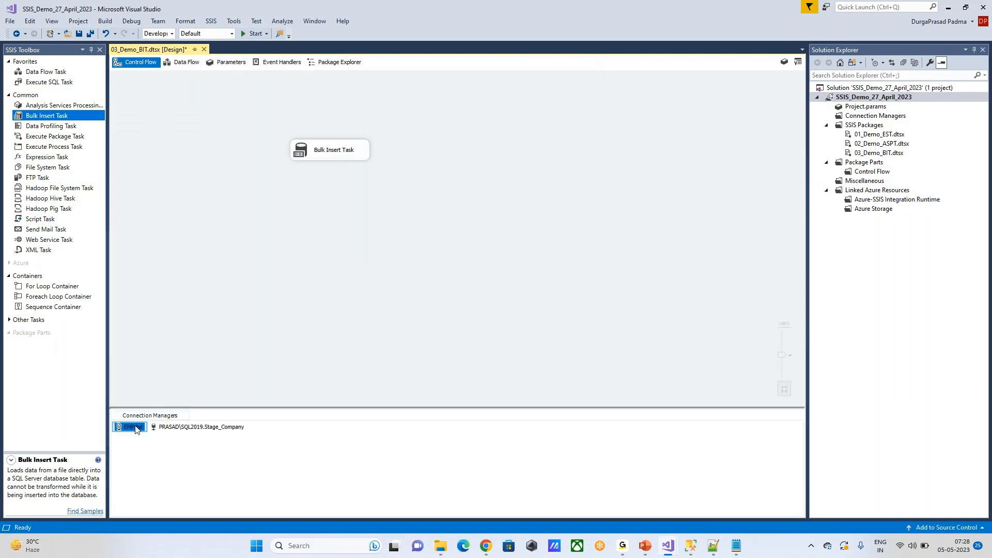
right_click(136, 427)
click(165, 407)
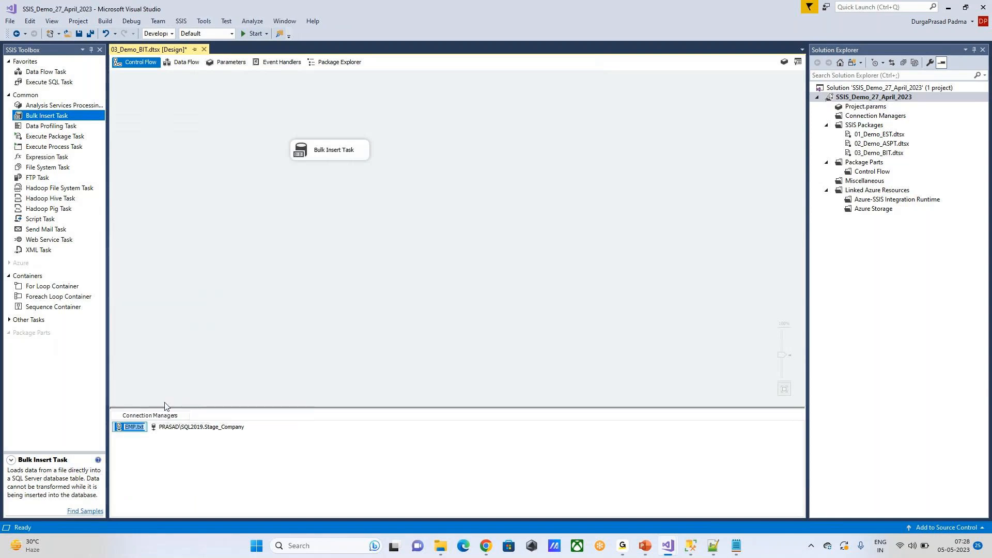
text(Source_Emp)
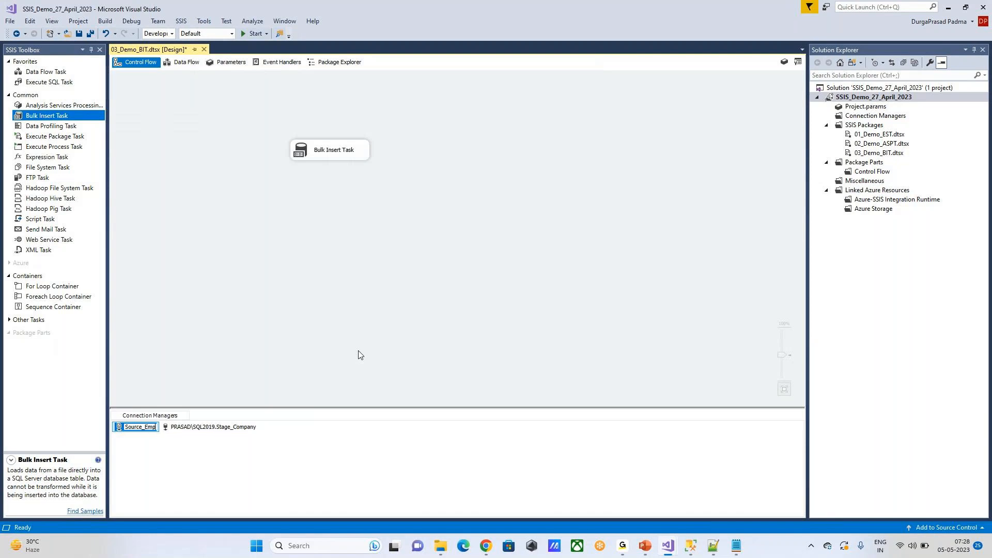
key(Return)
Rename the Stage_Company database connection to Destination_Stage_Company and save the package
click(207, 430)
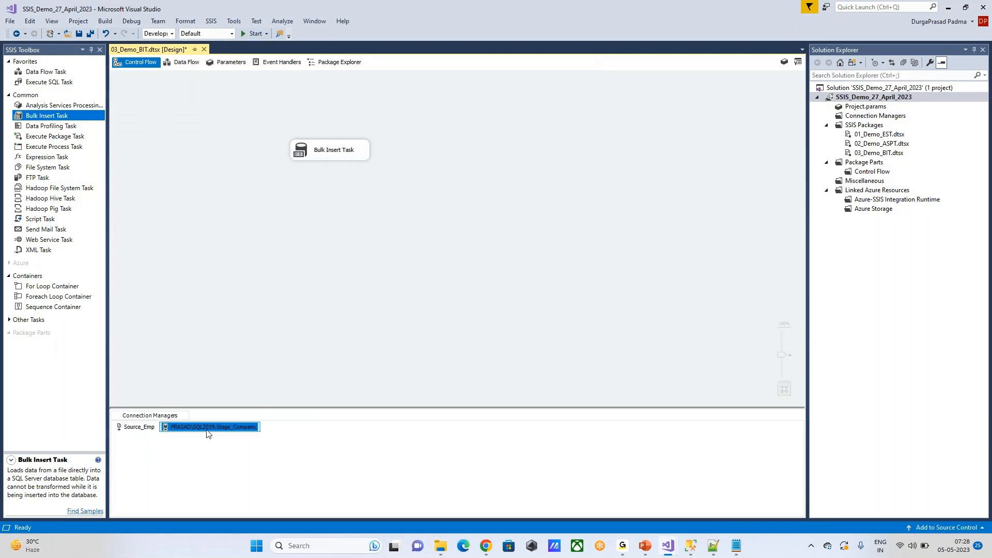
right_click(207, 430)
click(337, 398)
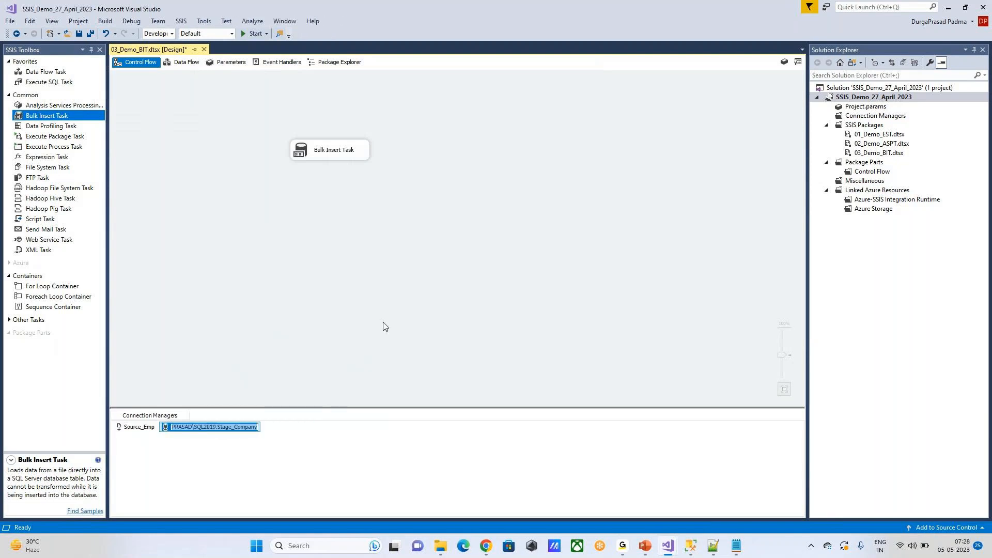
text(Destination_Emp_Table)
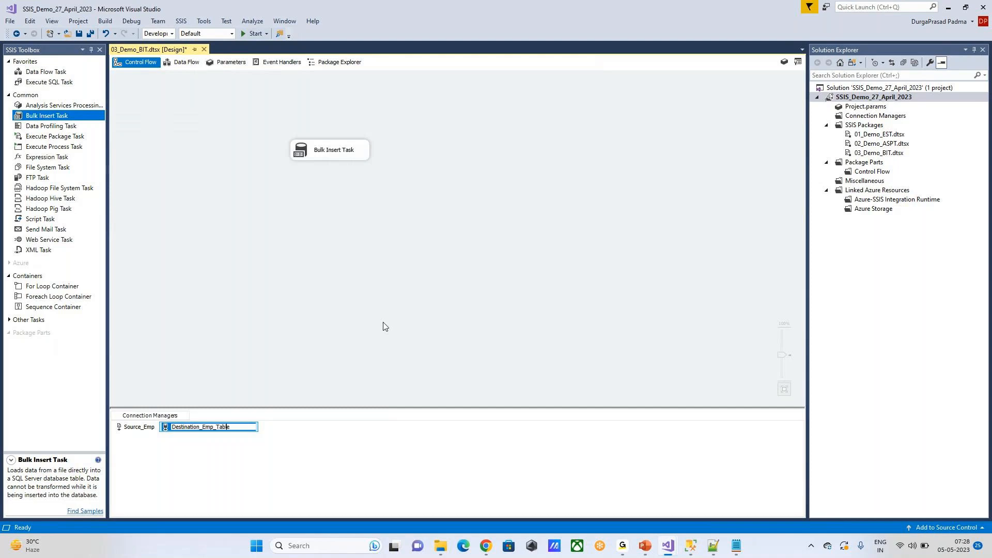
key(BackSpace)
key(BackSpace)
key(BackSpace)
key(BackSpace)
key(BackSpace)
key(BackSpace)
key(BackSpace)
key(BackSpace)
text(Stage_Company)
key(Return)
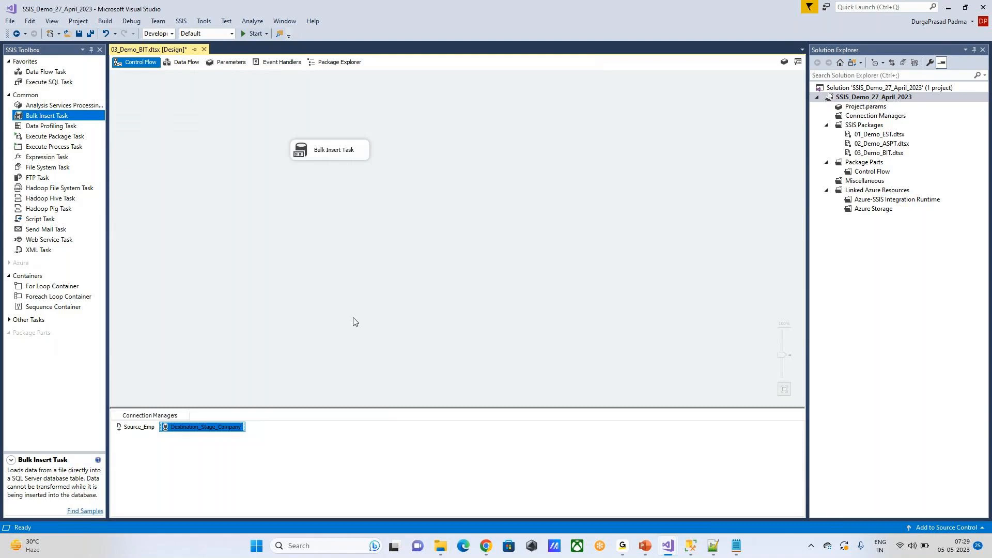
click(326, 265)
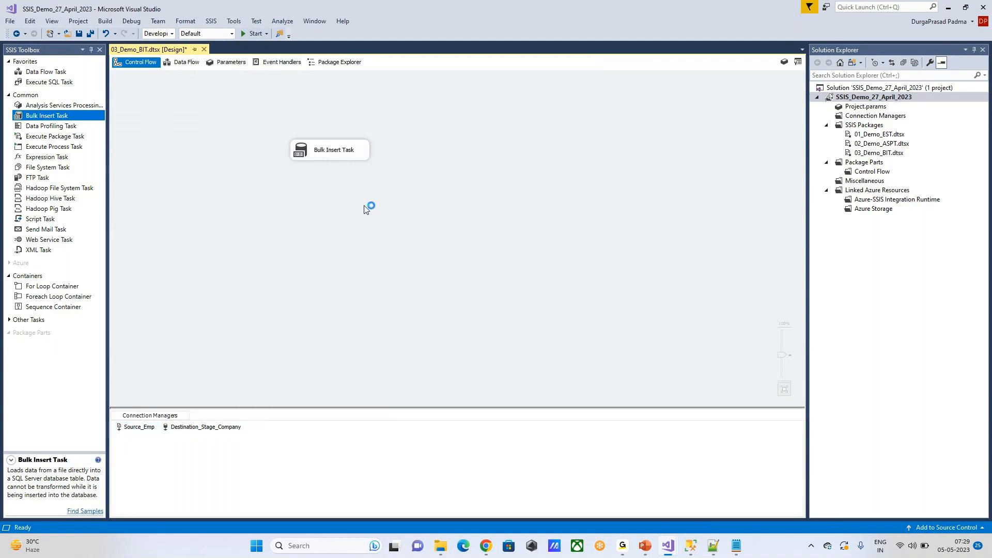
click(81, 37)
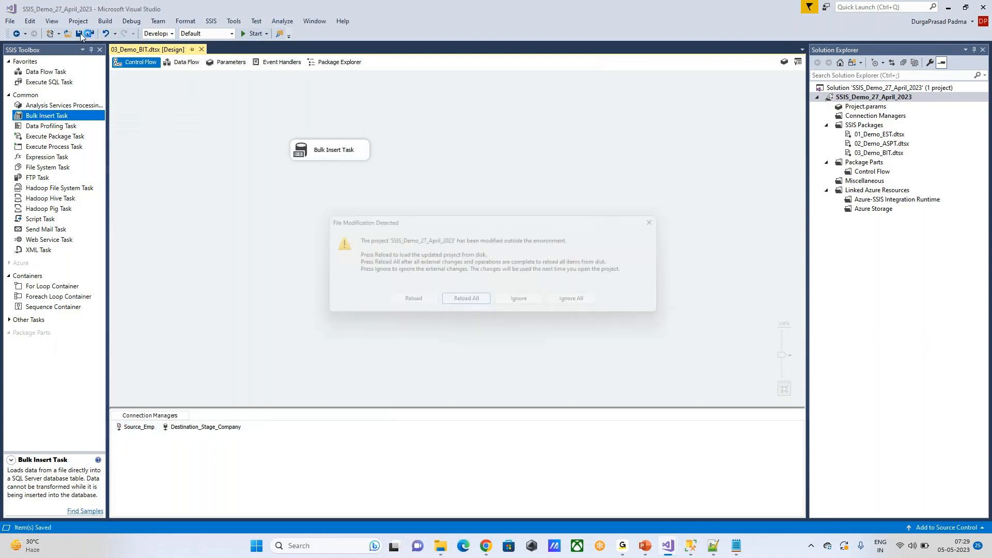
Reload all items of the externally modified project from disk
key(Return)
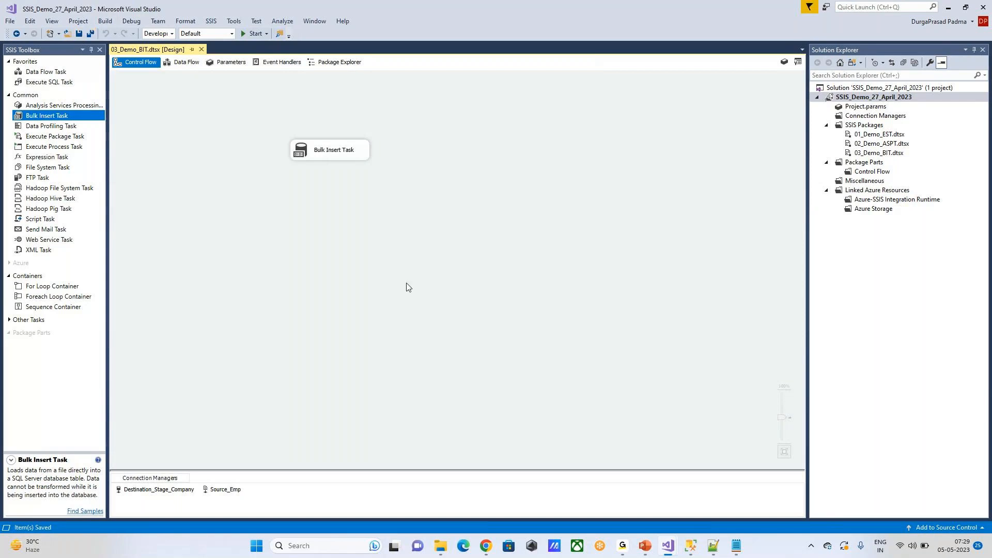
Try to rename the Bulk Insert Task as "BIT - Loading data from Emp.txt file to Stage_Compant DB"
right_click(331, 151)
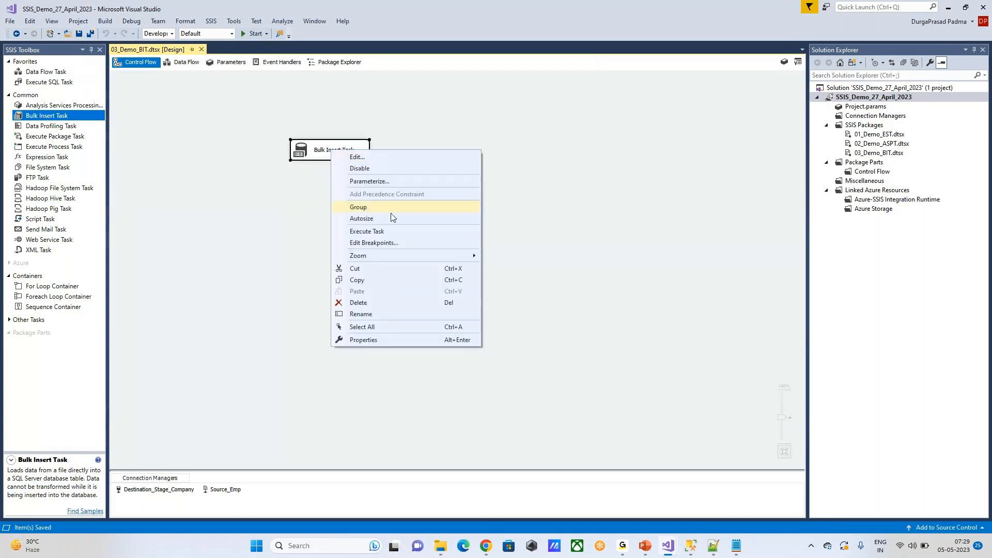
click(380, 316)
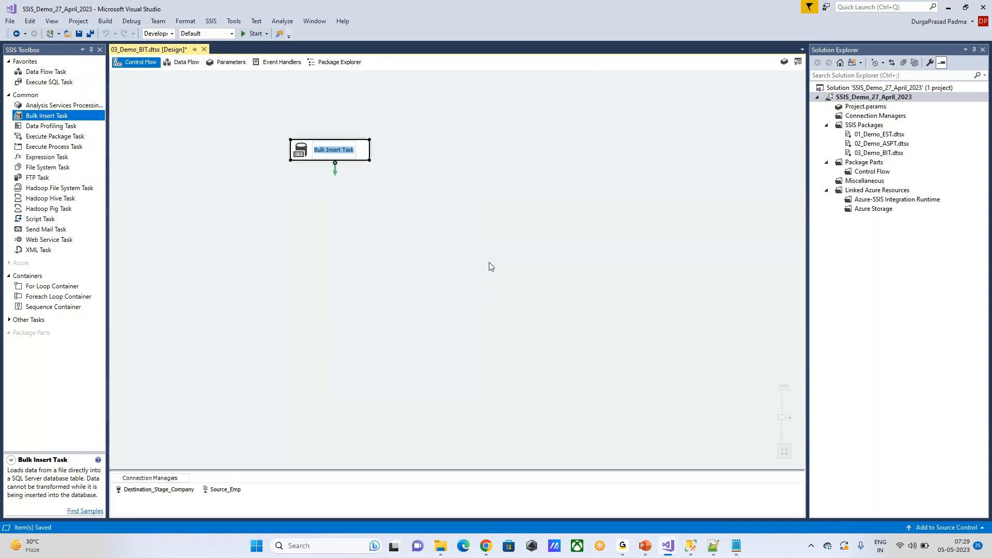
text(BIT)
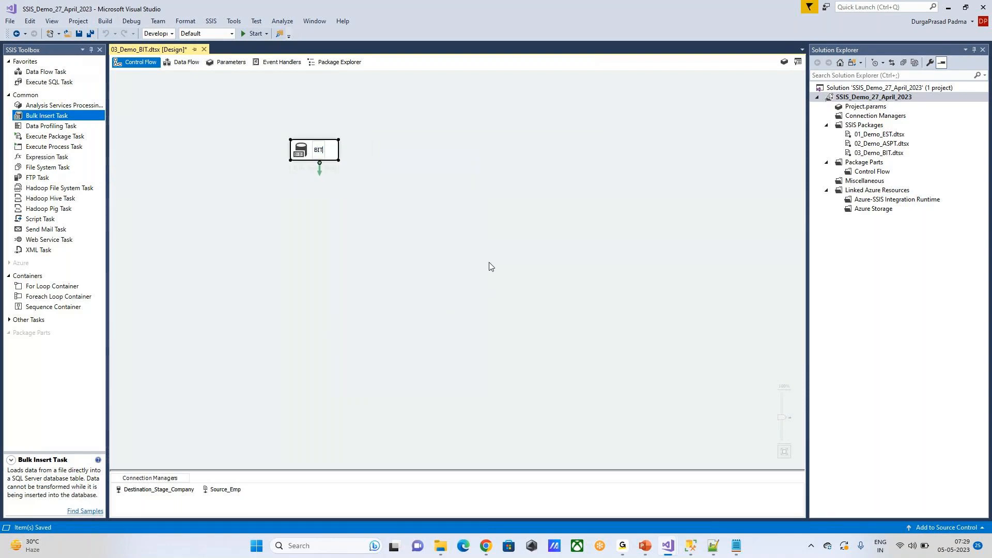
text( - Loading )
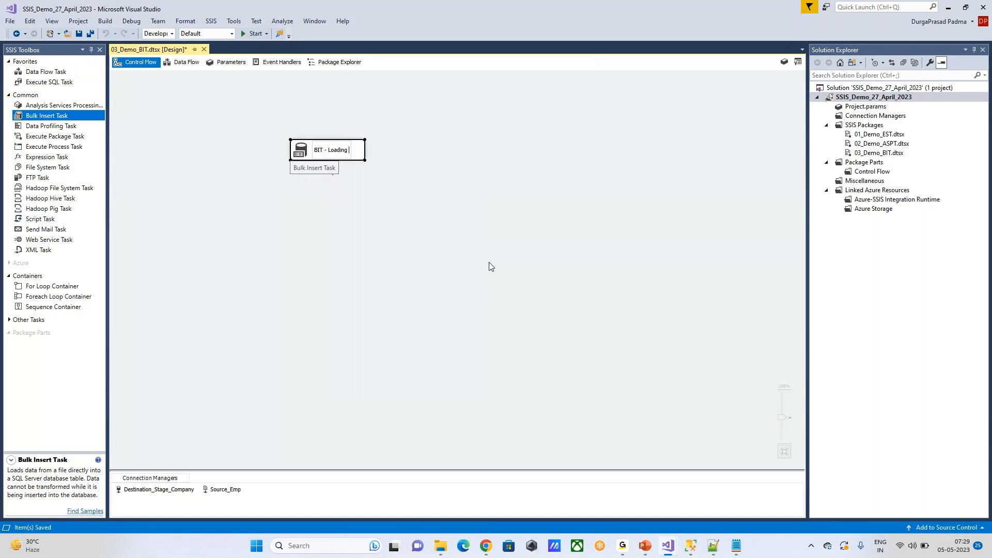
text(data from)
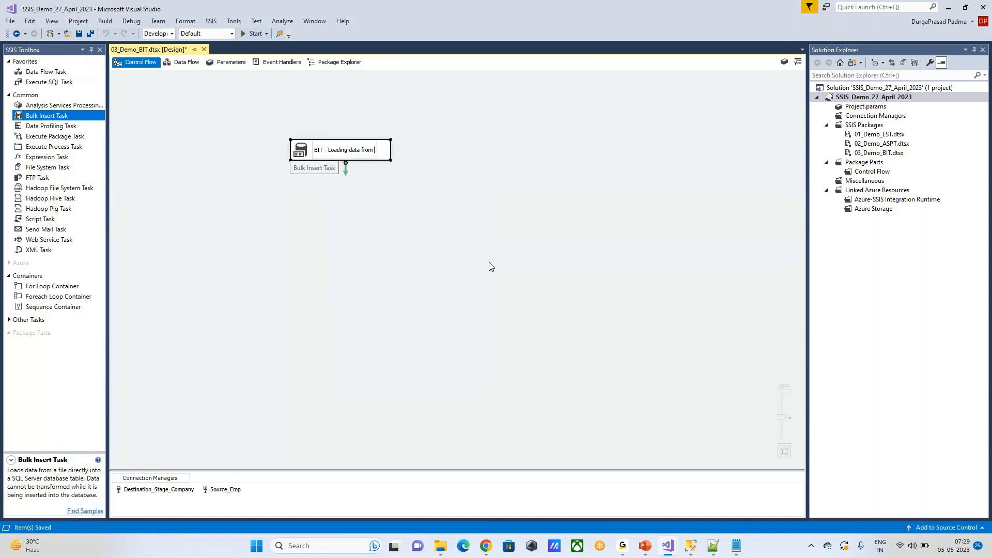
text( Emp.txt file to Stage_Company DB)
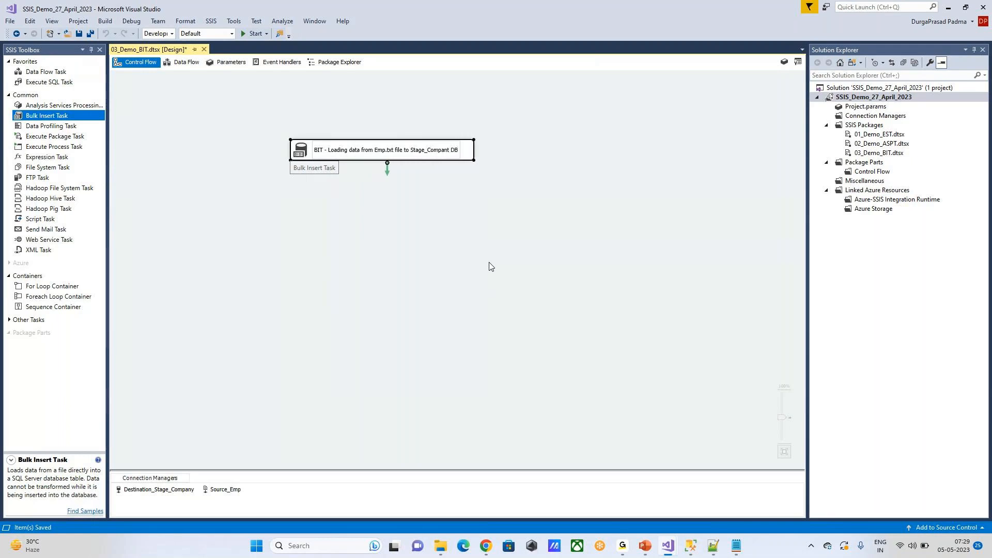
click(452, 257)
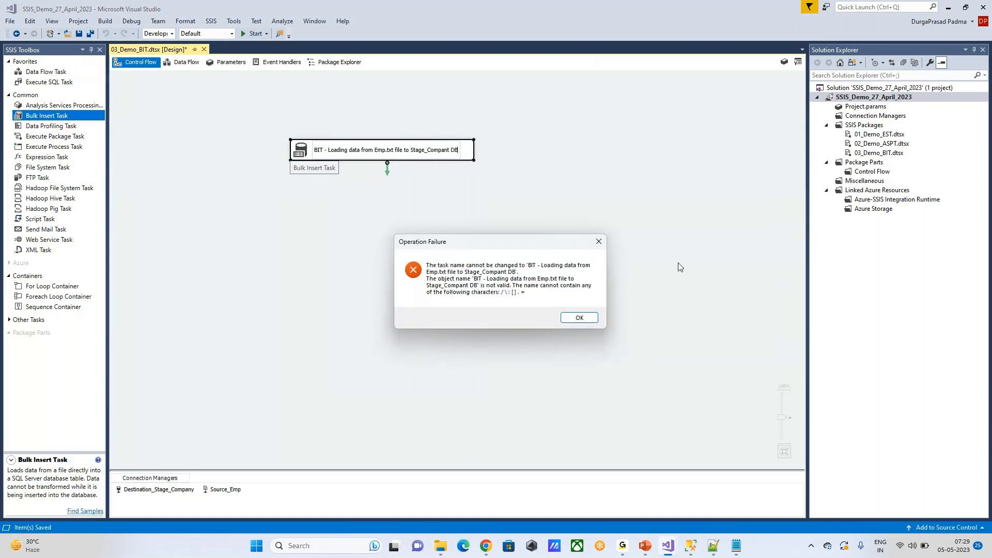
click(579, 317)
Rename the Bulk Insert Task as "BIT - Loading Data from EMP FIle to Stage_COmpnayDB EMP table" and save the package
right_click(336, 154)
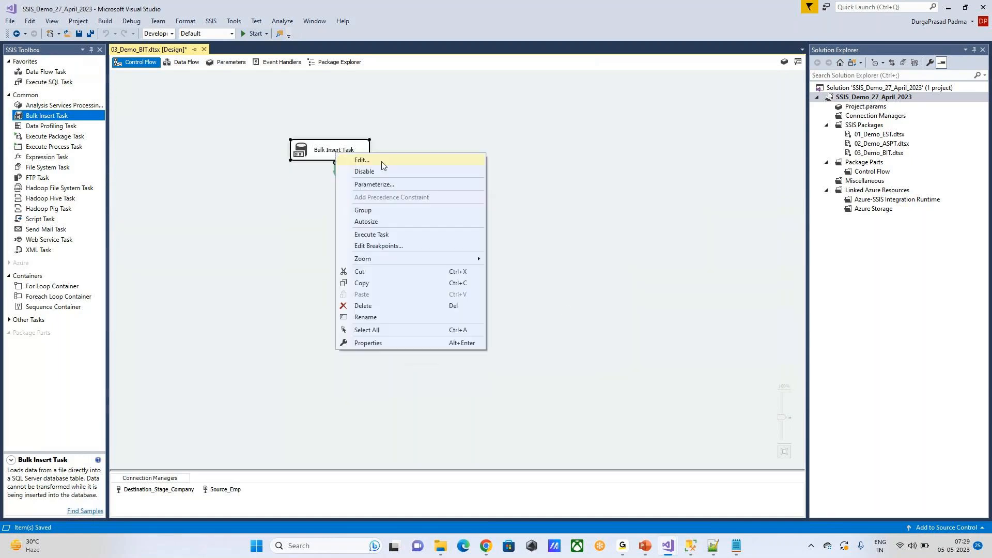
click(375, 317)
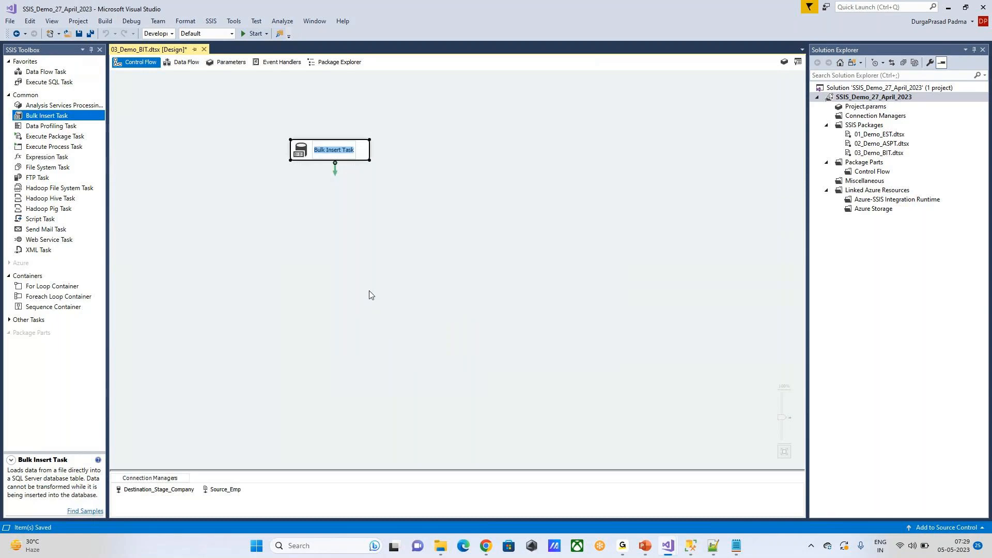
text(BIT - )
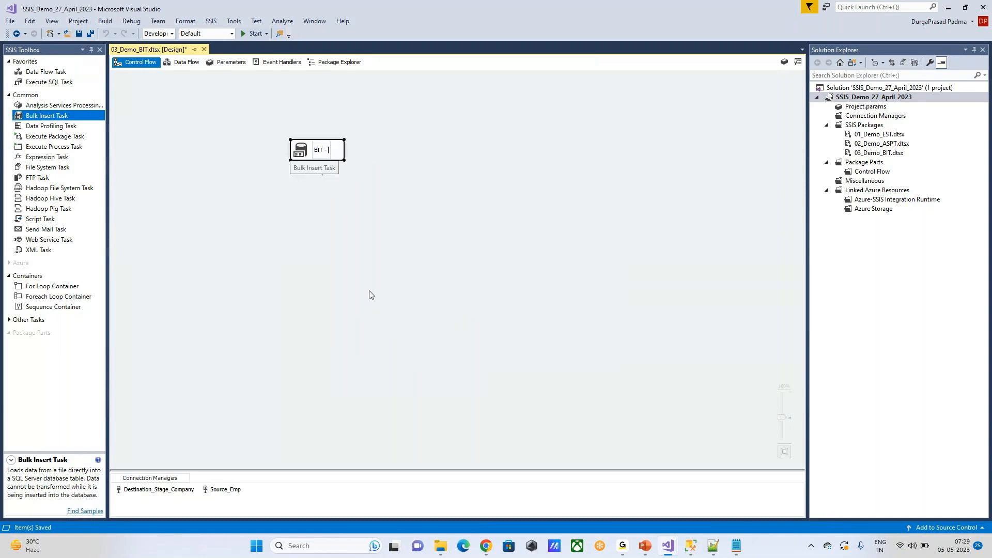
text(Loading )
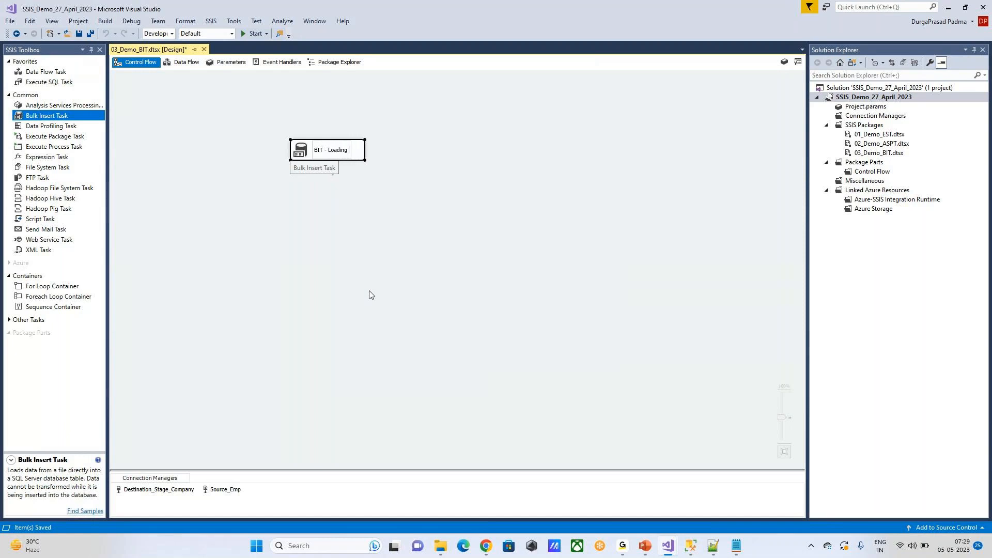
text(Data from )
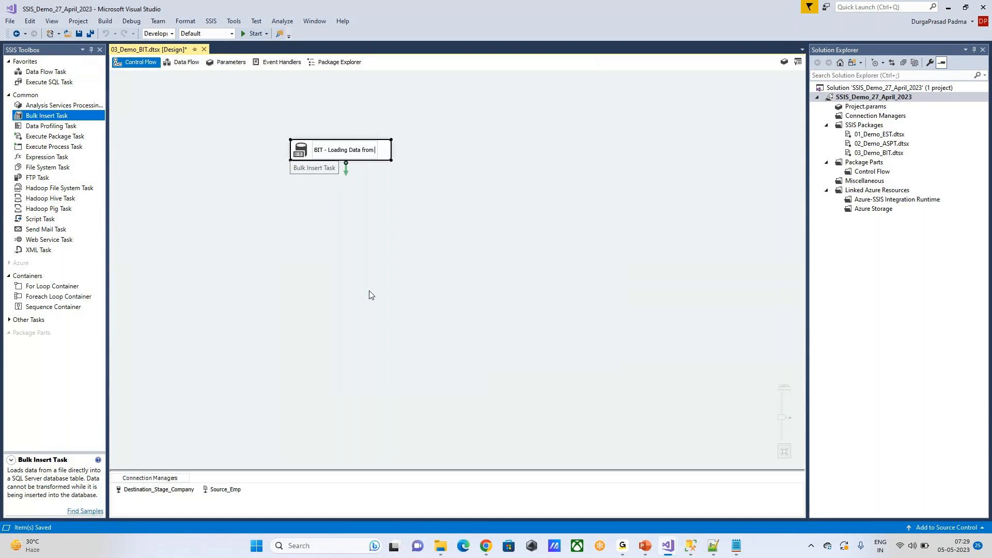
text(EMP FIle )
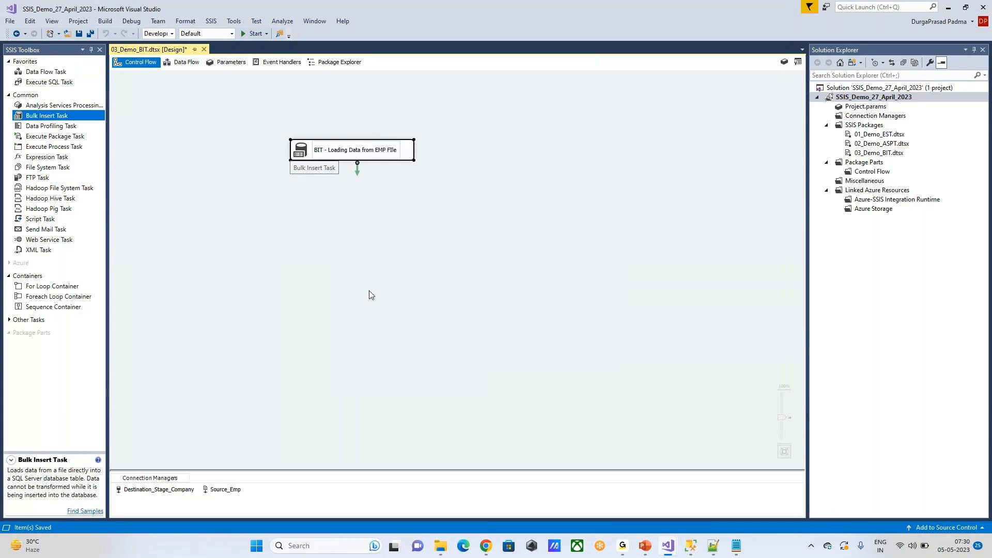
text(&)
key(BackSpace)
text(to Stage_)
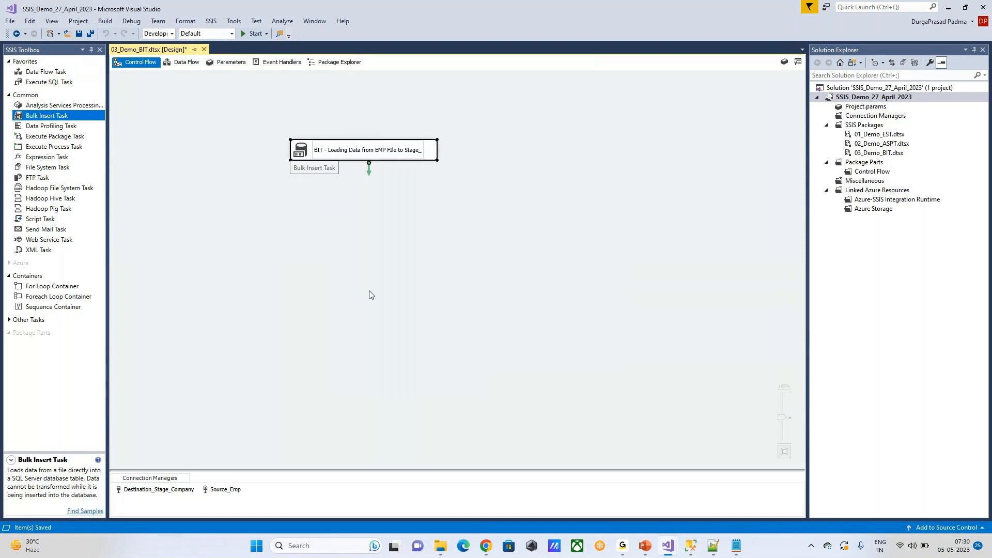
text(COmpnay)
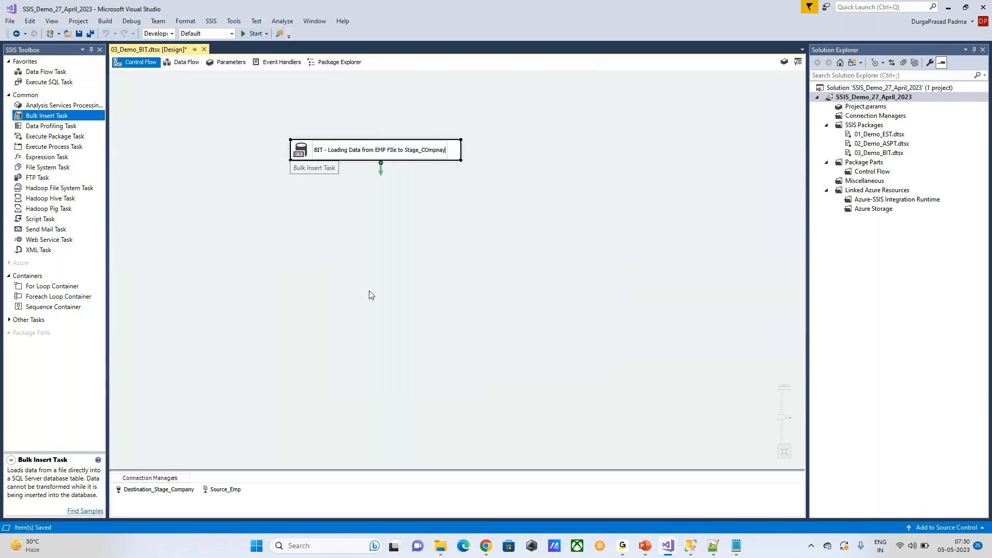
text(DB EMP table)
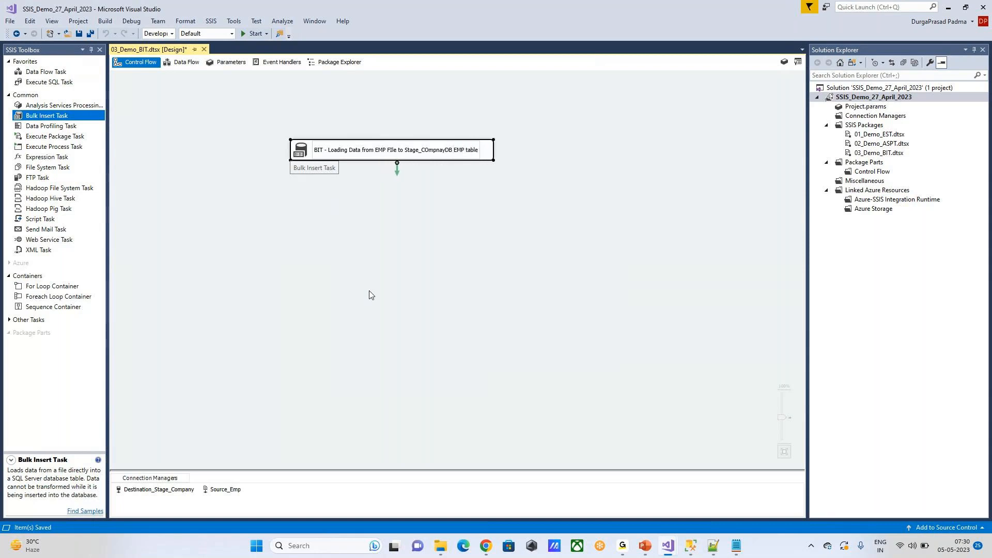
click(520, 352)
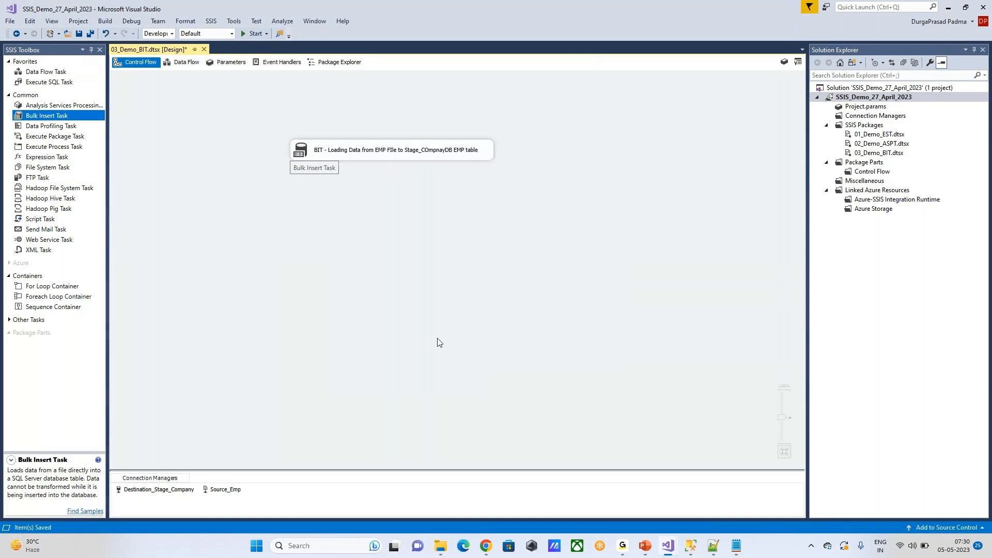
click(78, 33)
Switch to SQL Server Management Studio and run "Select * from EMP" to check the table before loading
click(697, 544)
drag(278, 235, 115, 235)
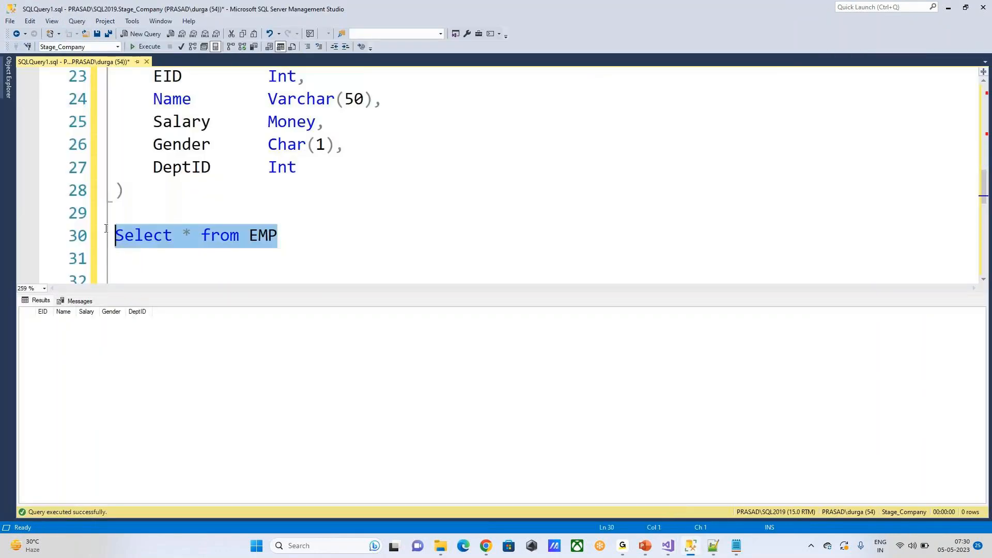
click(141, 47)
Return to the SSIS_Demo_27_April_2023 project in Visual Studio and run the 03_Demo_BIT package
mouse_move(666, 545)
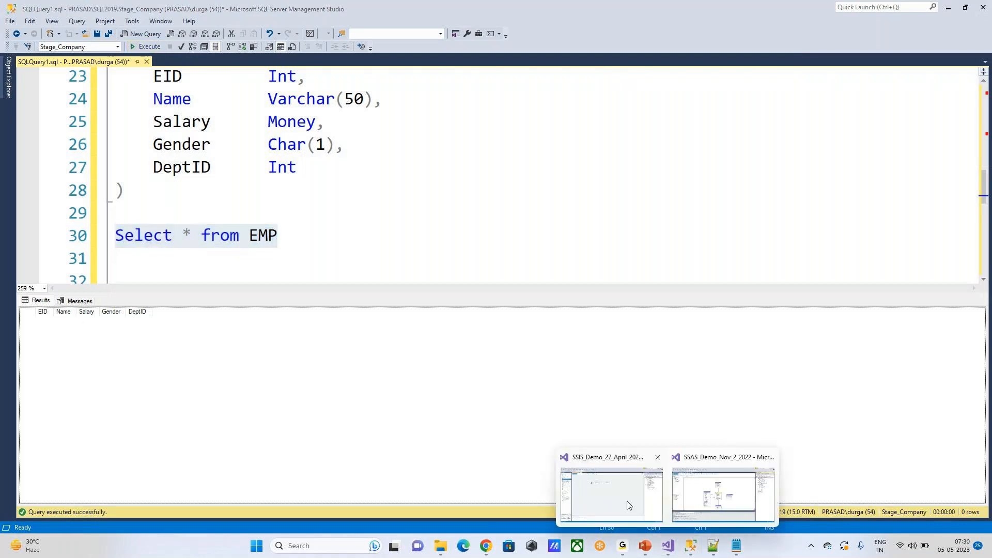
click(628, 505)
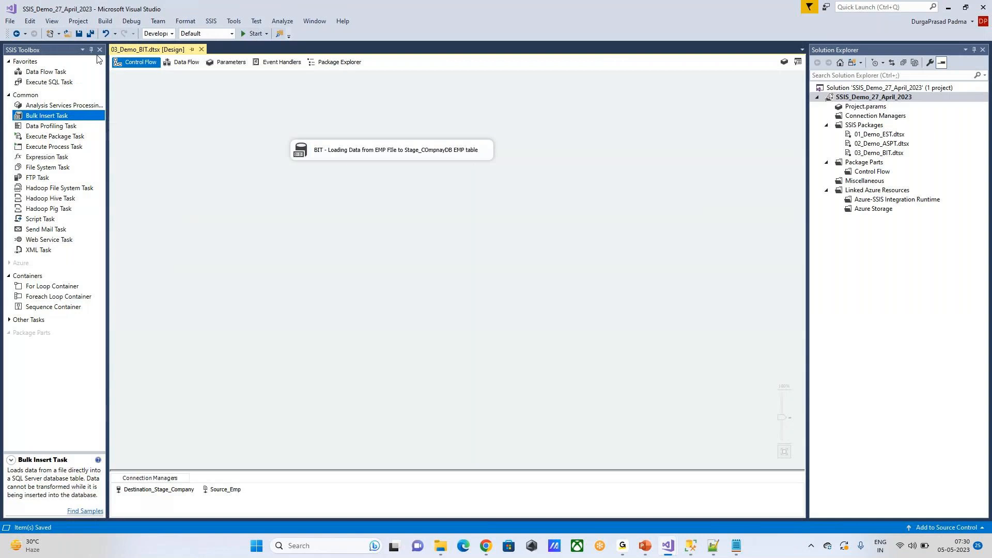
click(242, 35)
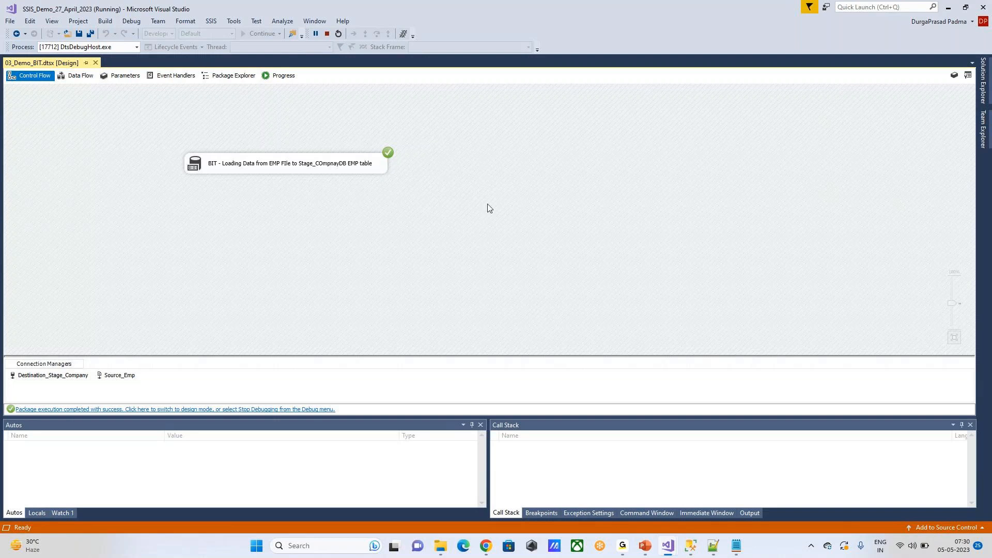
Examine the package's execution progress, including the BULK INSERT statement prepared for the EMP table
click(281, 75)
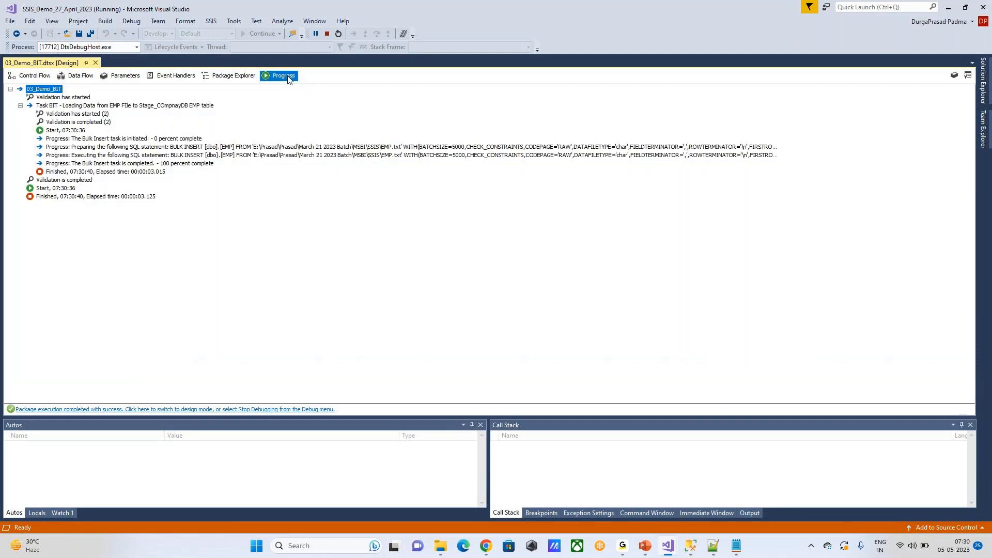
click(155, 163)
click(241, 146)
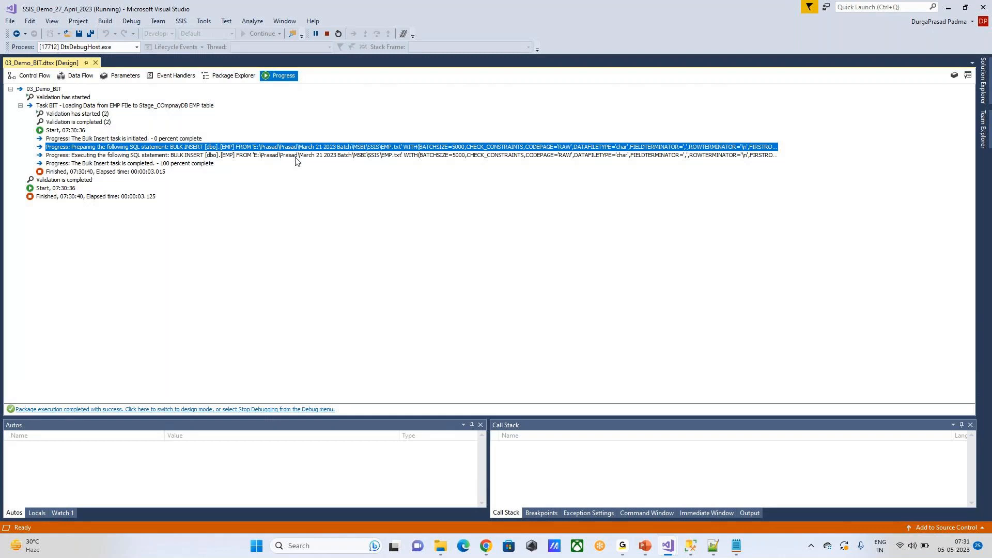
Switch to SQL Server Management Studio, rerun "Select * from EMP" and compare the two rows with EID 105
click(693, 546)
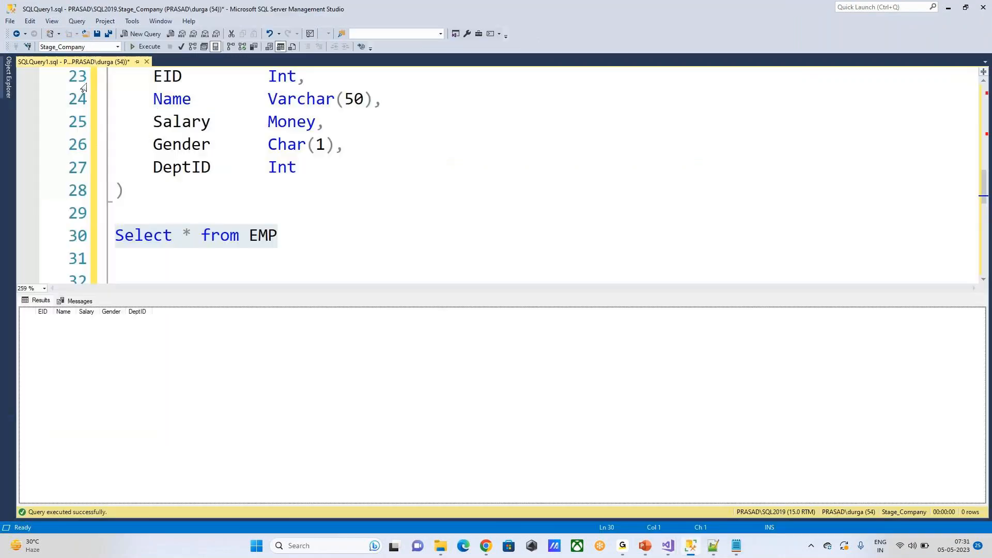
key(F5)
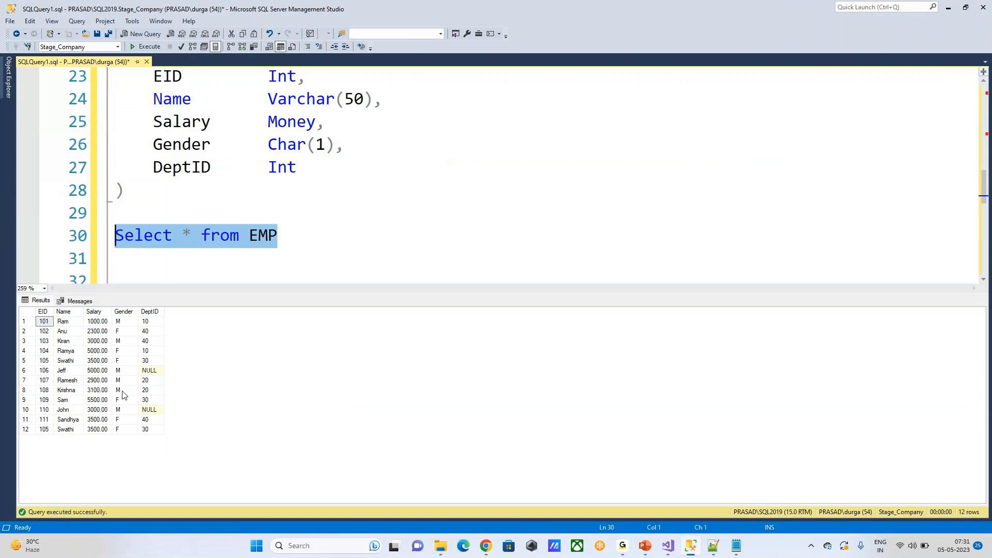
click(106, 390)
drag(49, 430, 180, 431)
drag(49, 360, 182, 362)
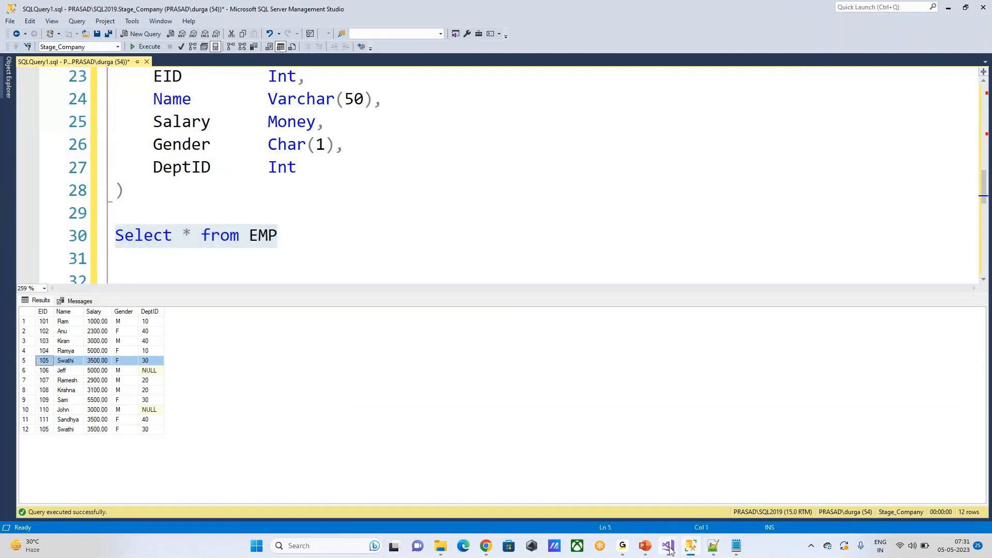
Switch to the PowerPoint slide show to review the Bulk Insert Task's advantages and disadvantages
click(645, 546)
click(695, 486)
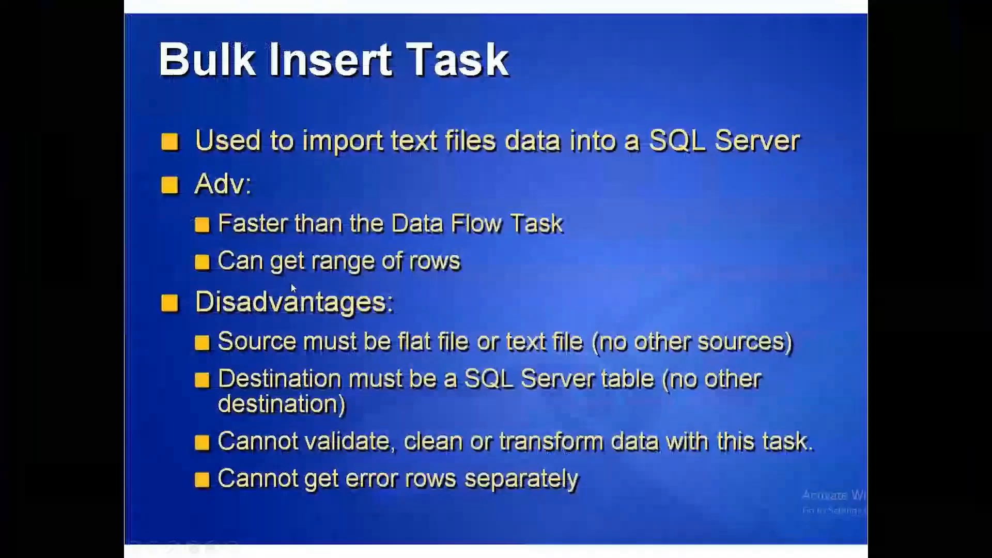